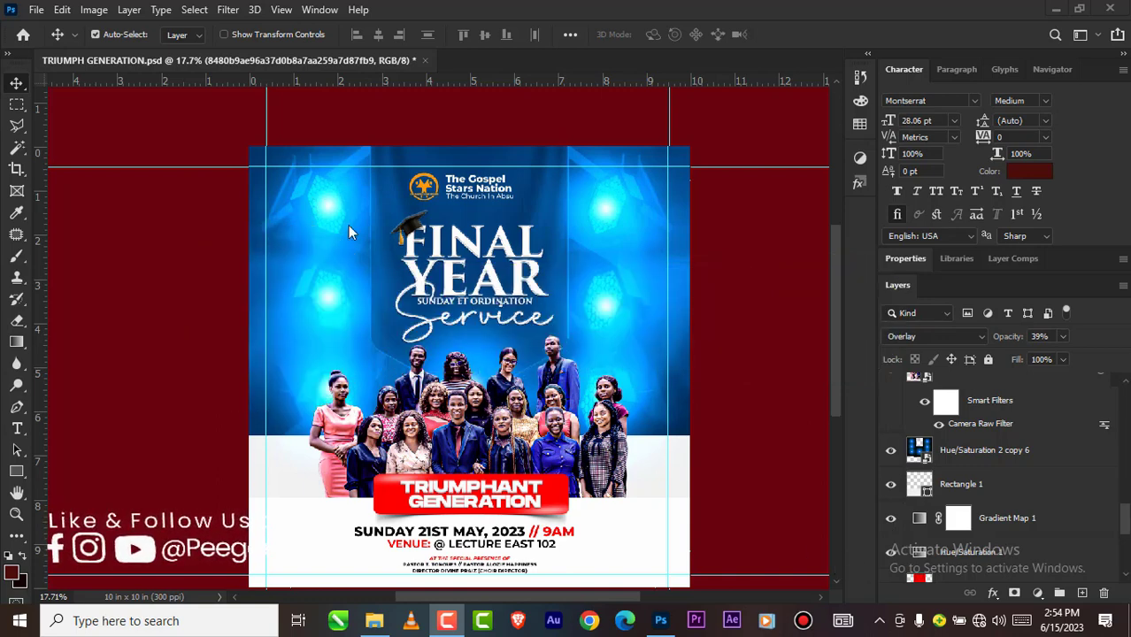
Step: Examine the finished Final Year Service flyer, including its title, group photo, red banner and event details
scroll(348, 225, down, 5)
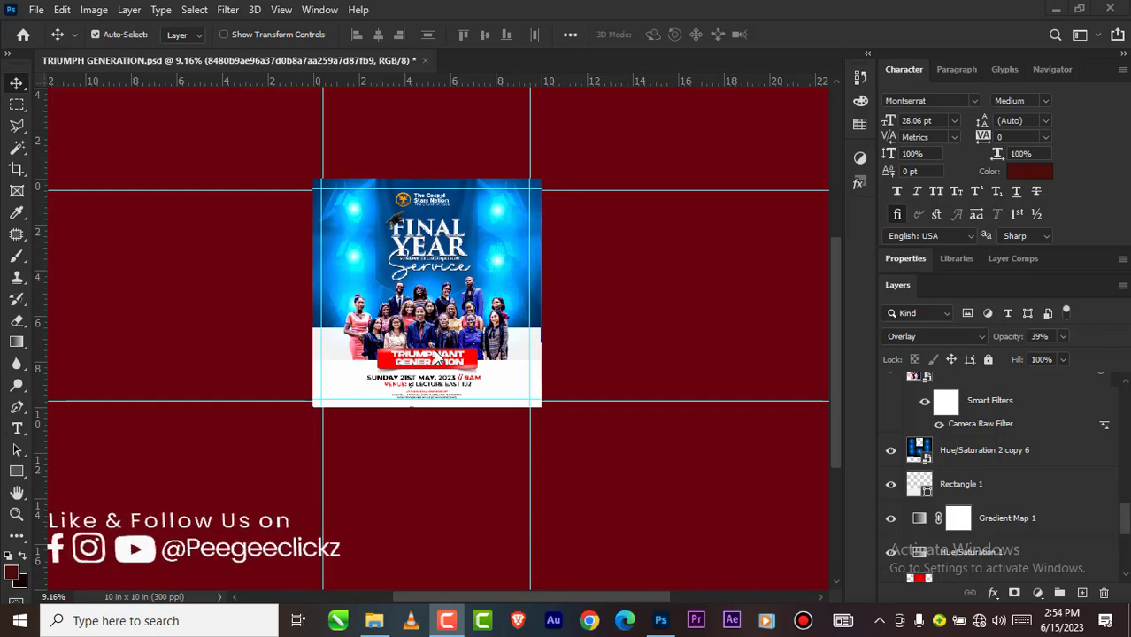
scroll(407, 238, up, 3)
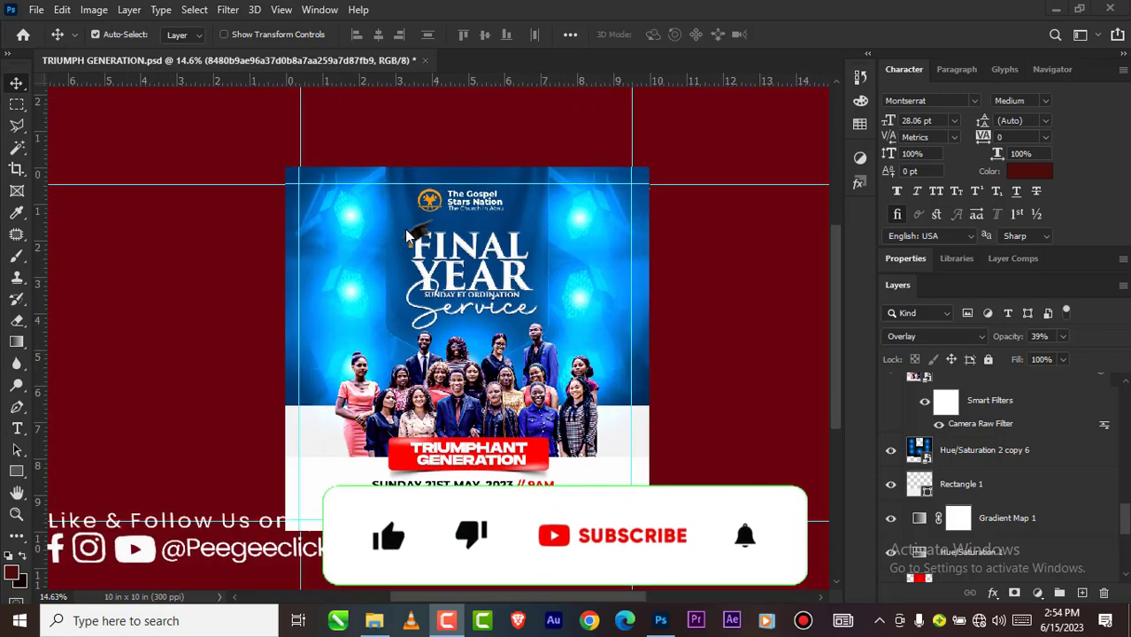
scroll(452, 243, down, 2)
scroll(392, 266, up, 2)
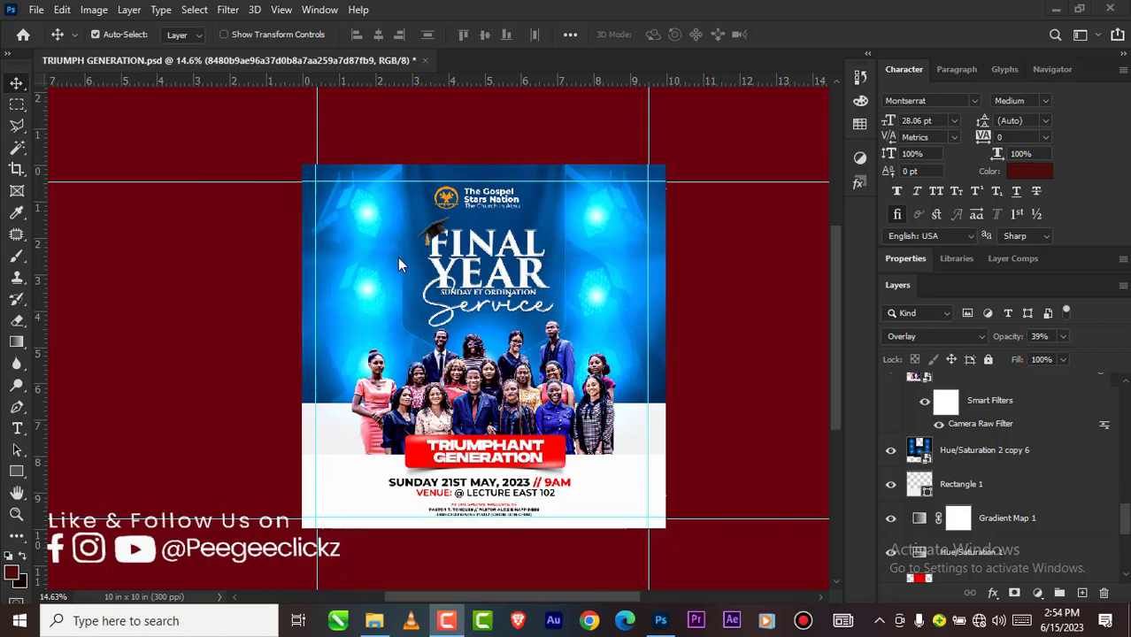
scroll(398, 264, down, 1)
scroll(394, 265, up, 3)
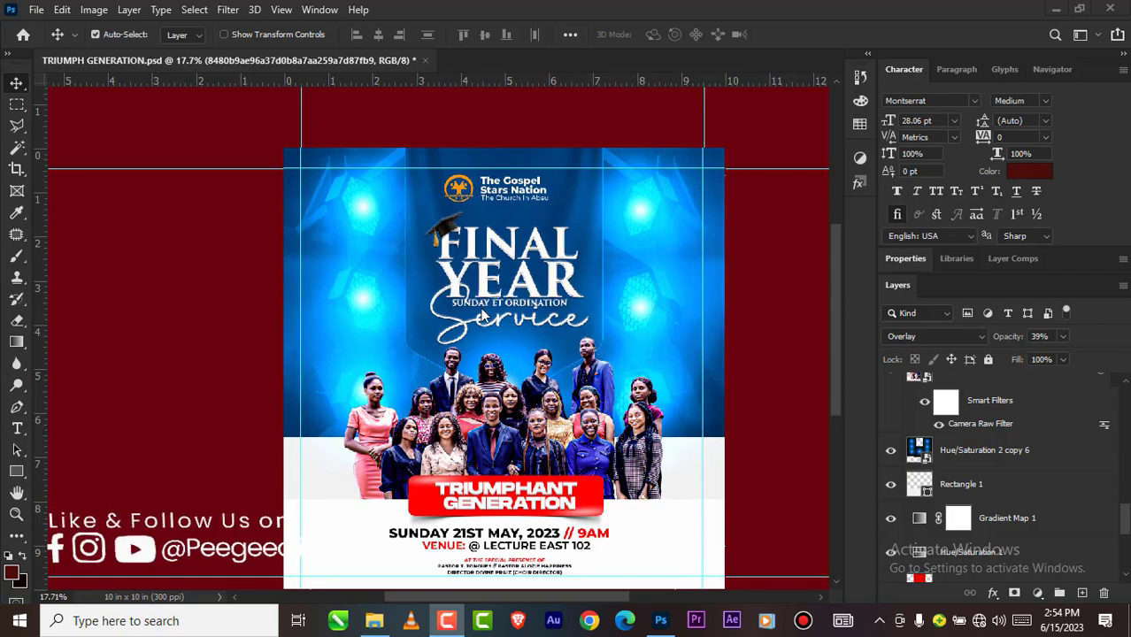
scroll(425, 323, down, 1)
scroll(425, 323, down, 1)
scroll(442, 284, up, 1)
scroll(450, 255, down, 2)
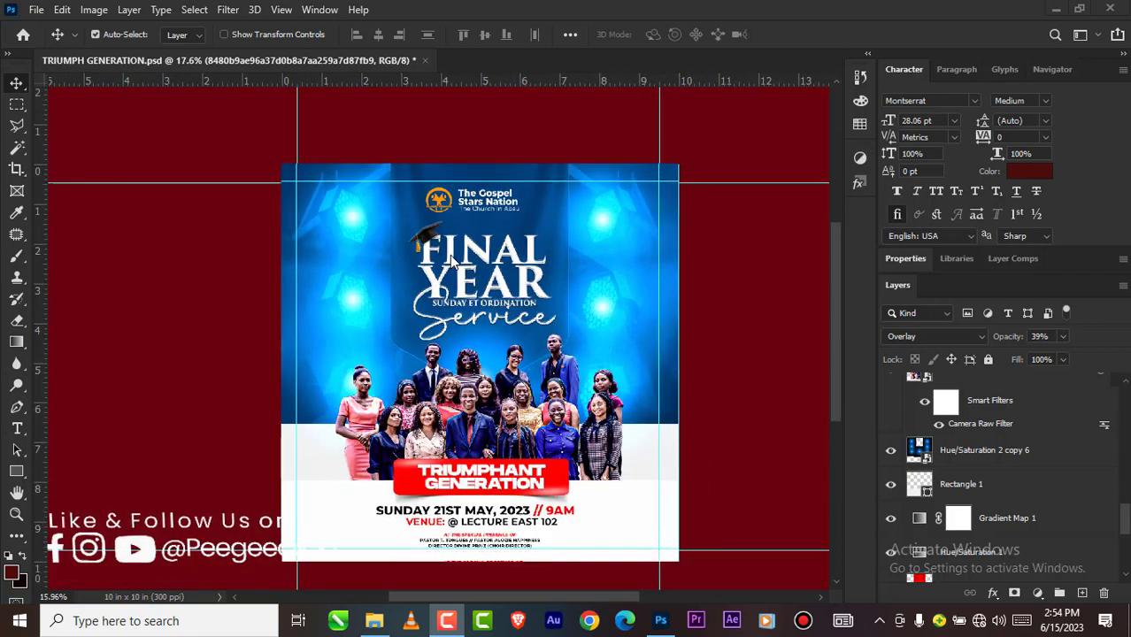
scroll(495, 321, up, 2)
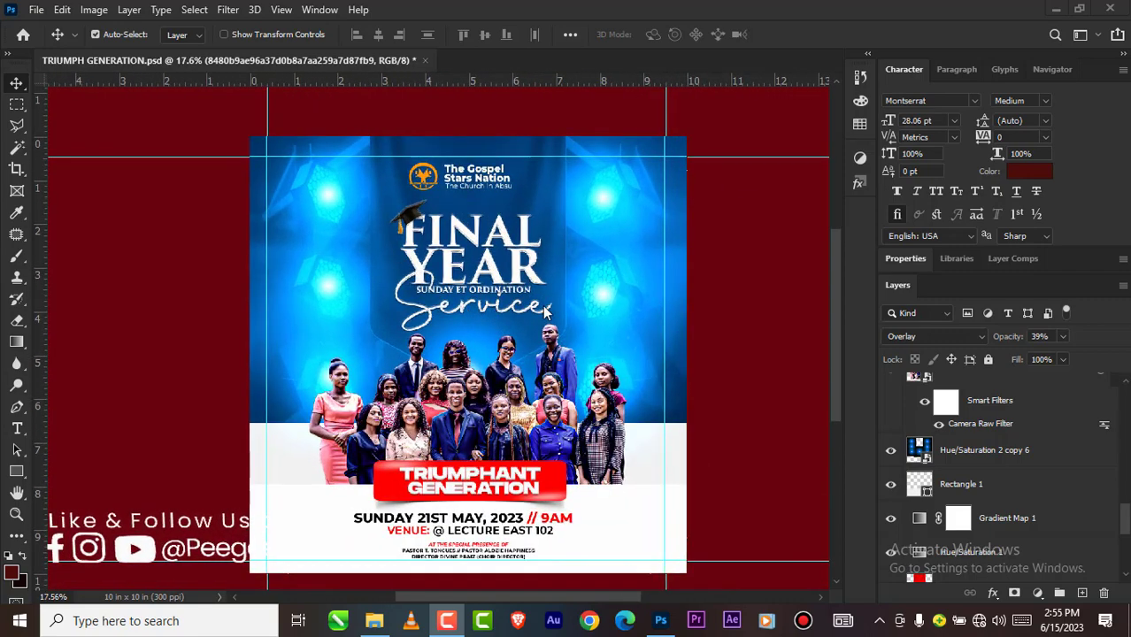
scroll(544, 310, up, 1)
scroll(885, 442, up, 3)
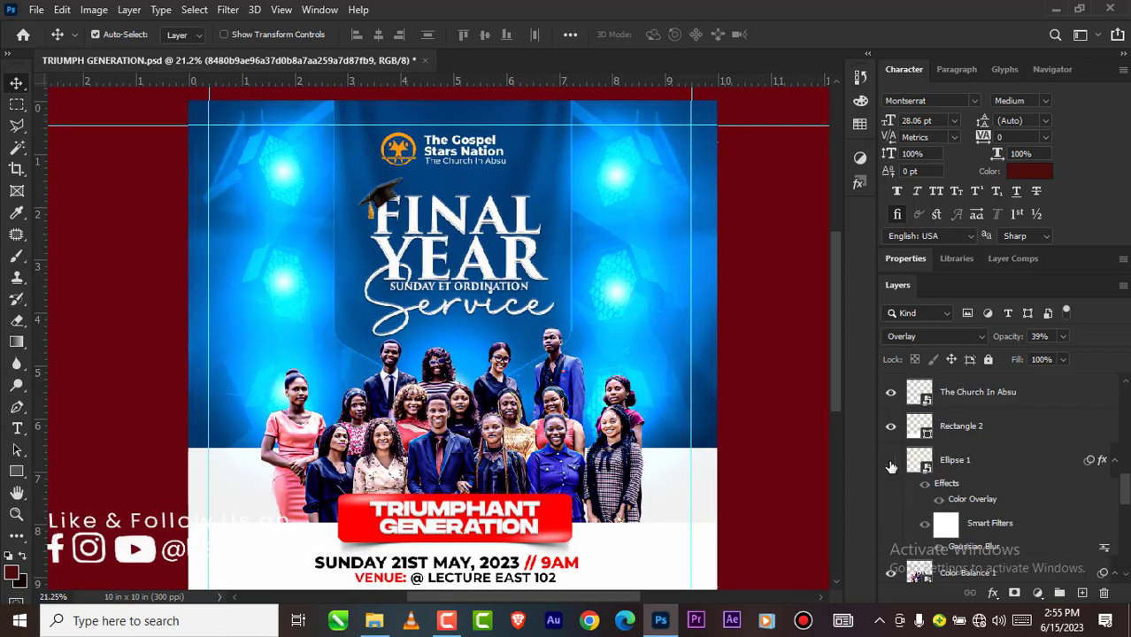
scroll(403, 336, down, 2)
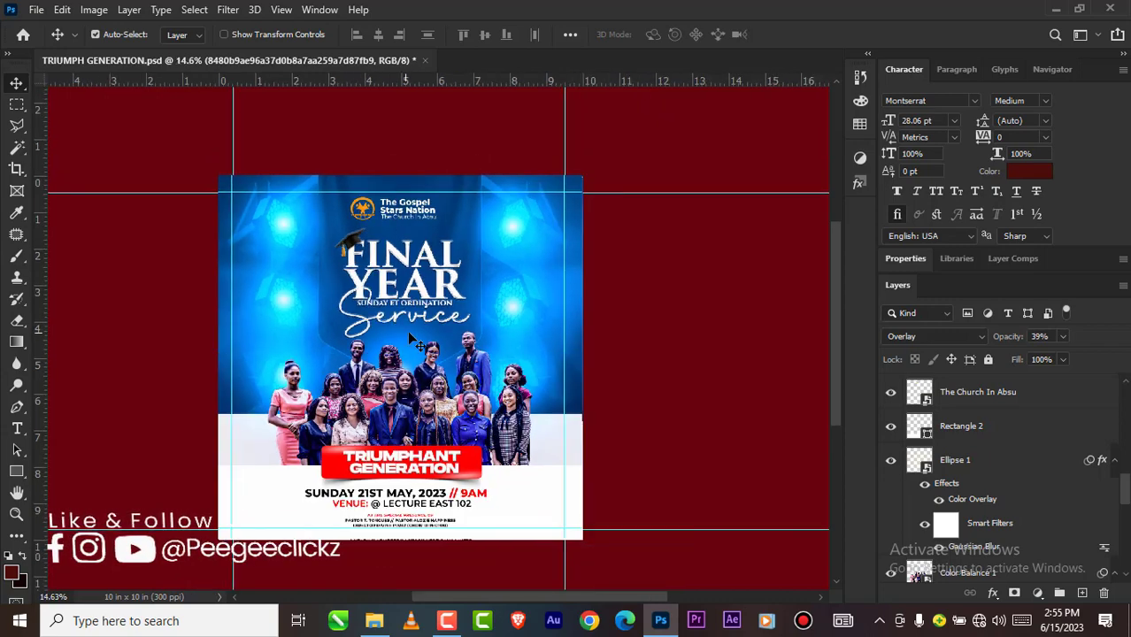
scroll(409, 338, down, 1)
scroll(409, 338, up, 3)
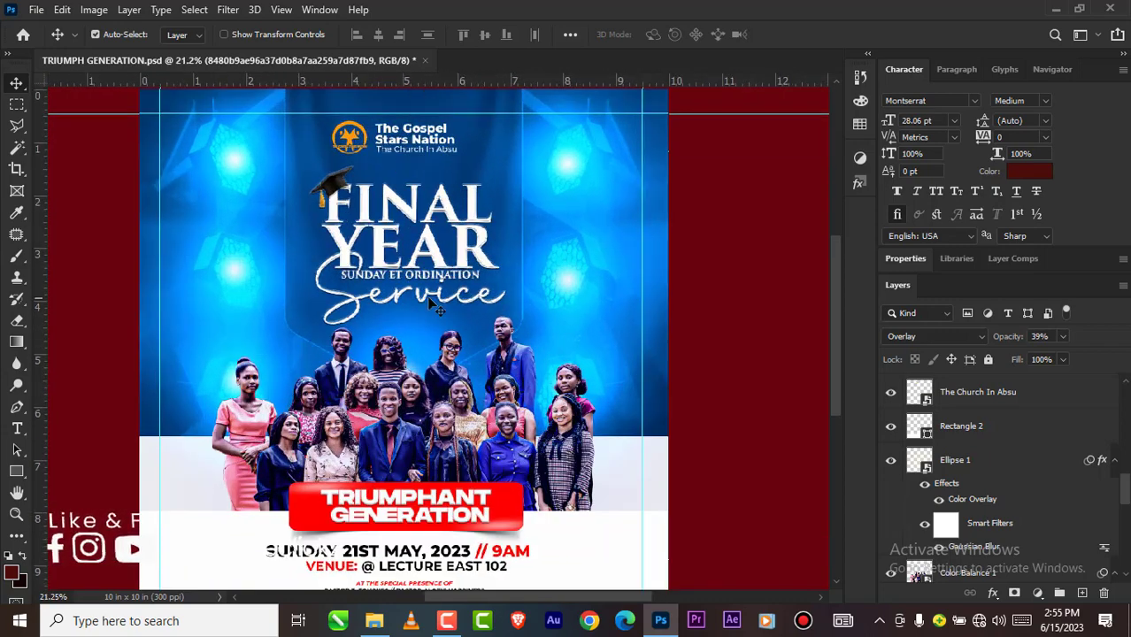
scroll(434, 306, up, 1)
scroll(432, 310, down, 3)
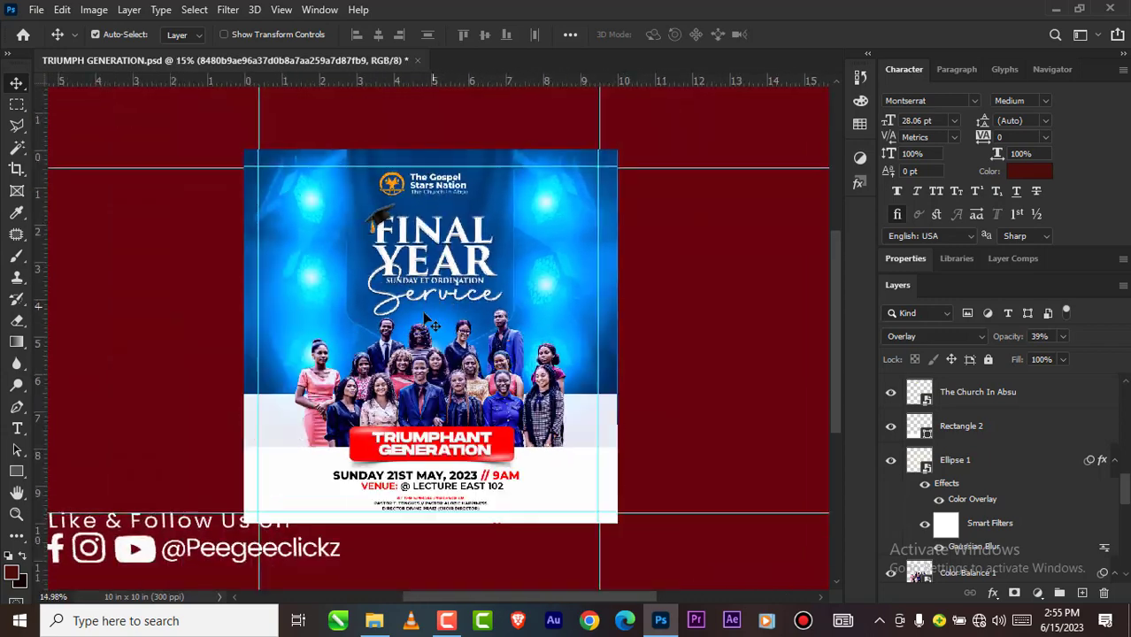
scroll(432, 320, up, 3)
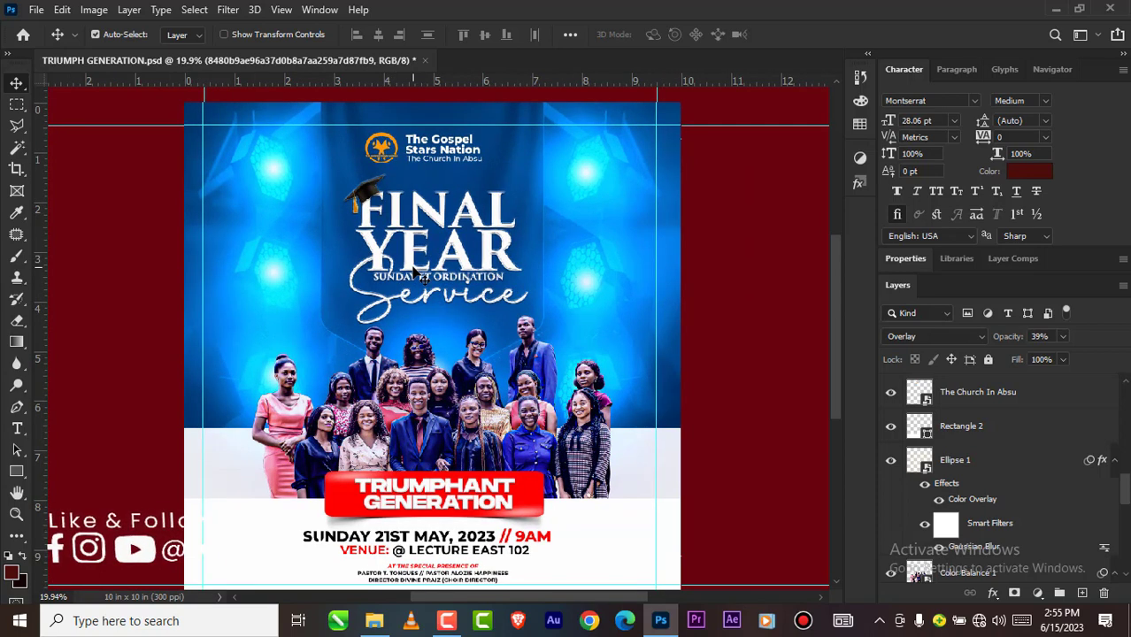
scroll(398, 297, down, 2)
scroll(395, 301, up, 1)
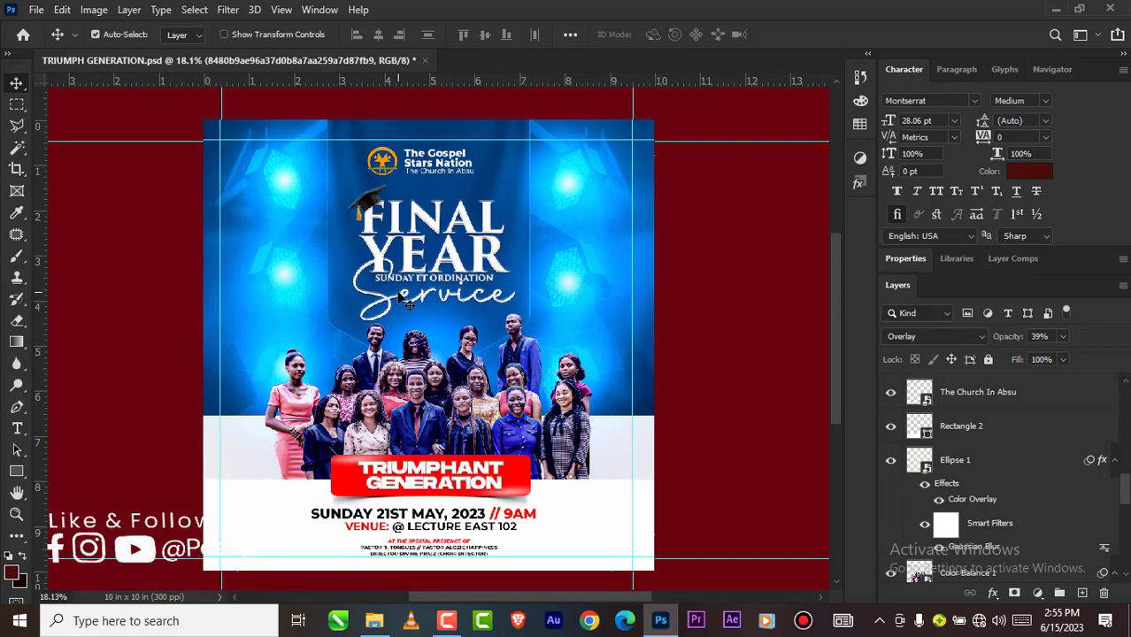
scroll(444, 246, down, 2)
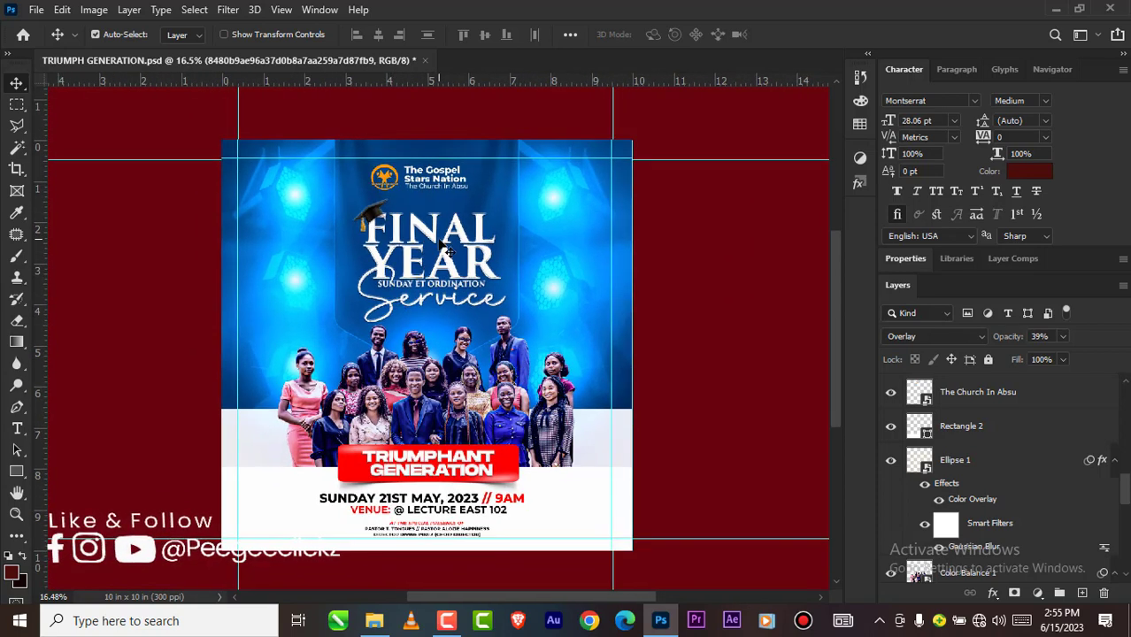
scroll(443, 246, up, 2)
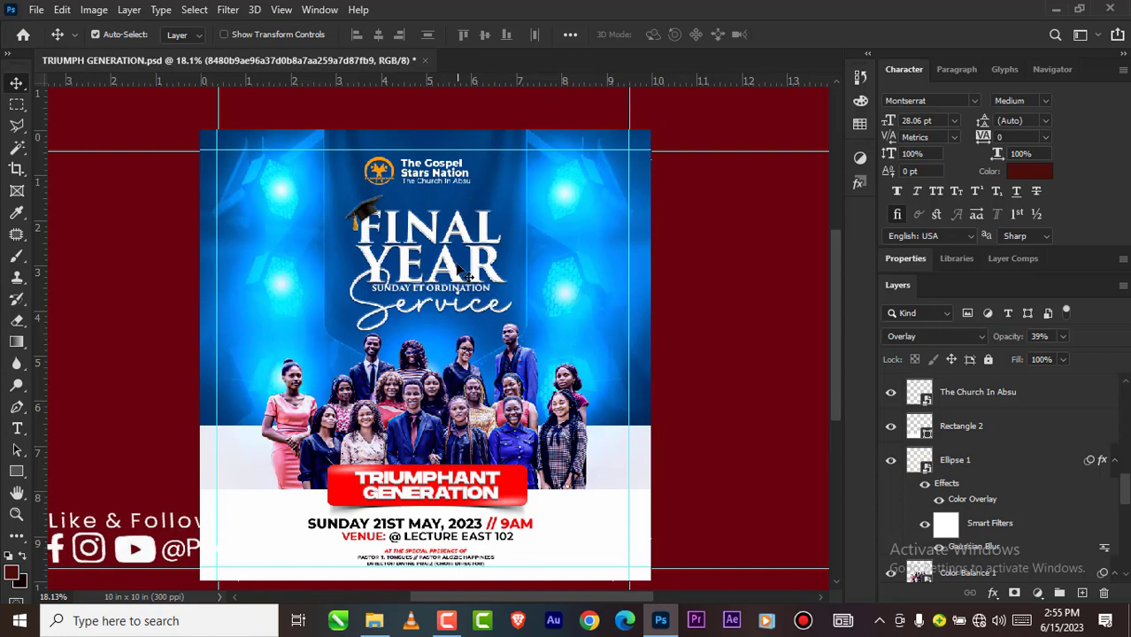
scroll(442, 425, down, 2)
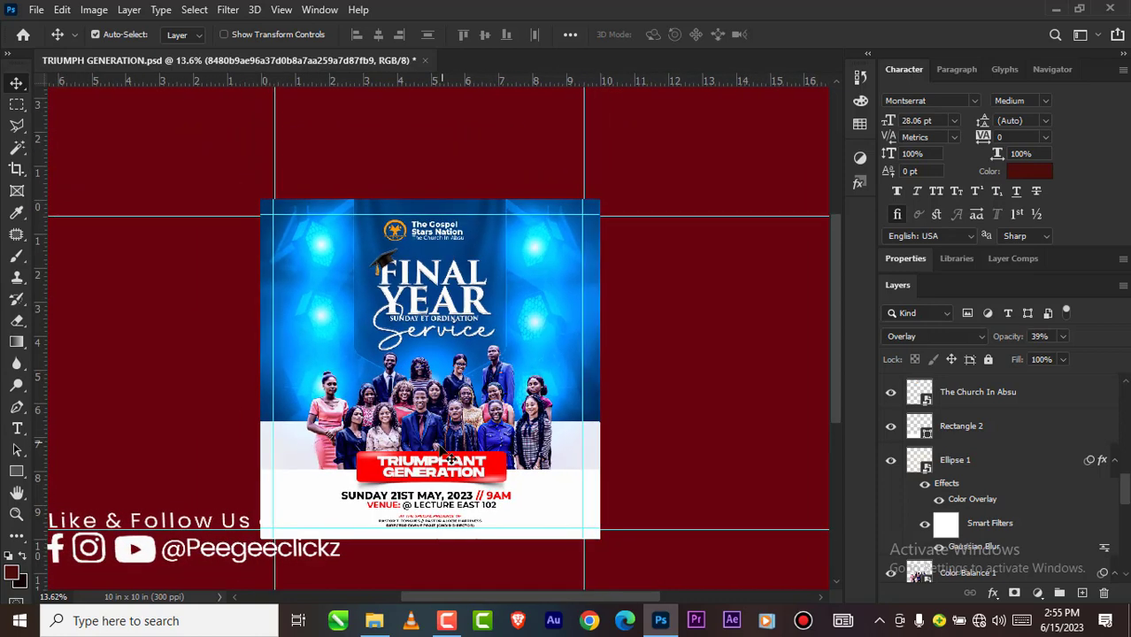
scroll(448, 438, up, 2)
scroll(452, 433, down, 1)
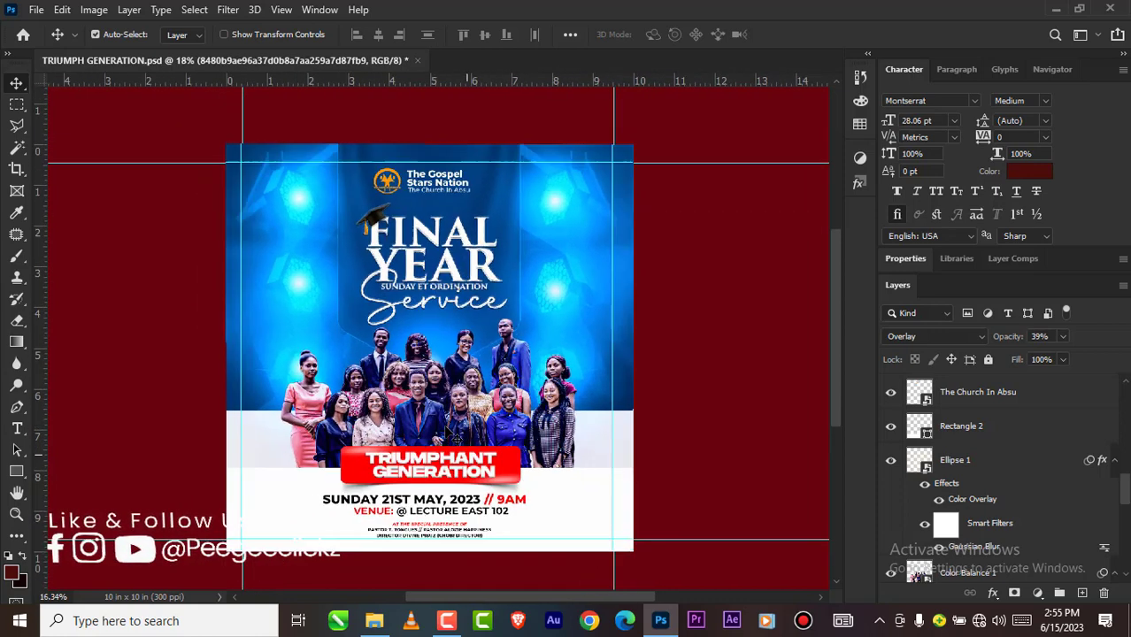
scroll(438, 416, up, 1)
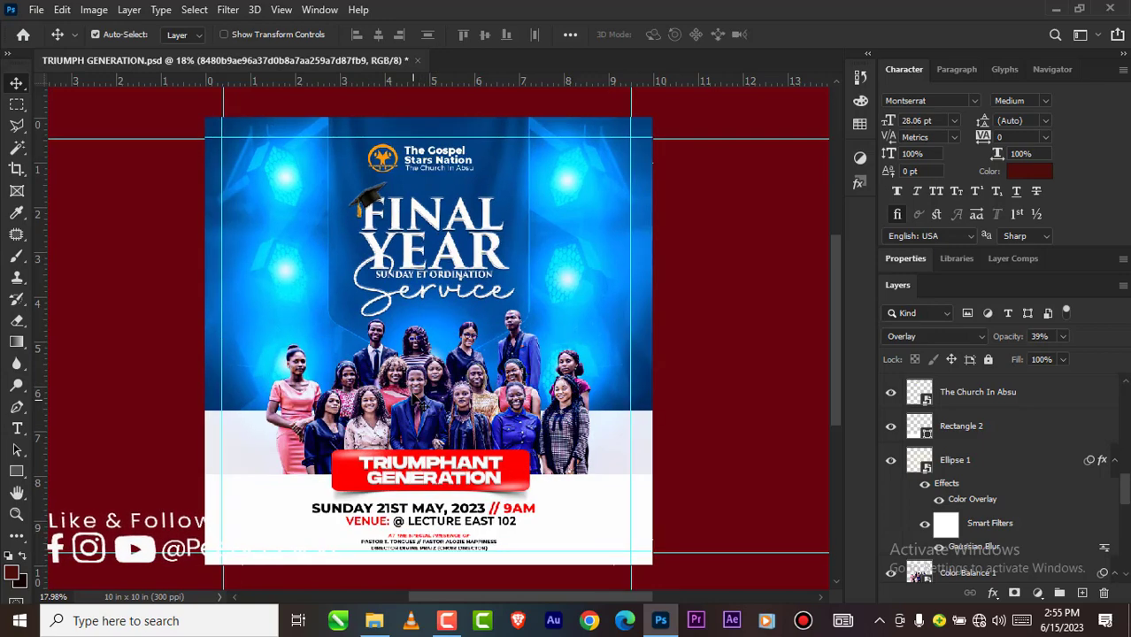
Step: Create a new 3000 × 3000 pixel document at 600 pixels/inch in RGB Color with a white background
click(37, 11)
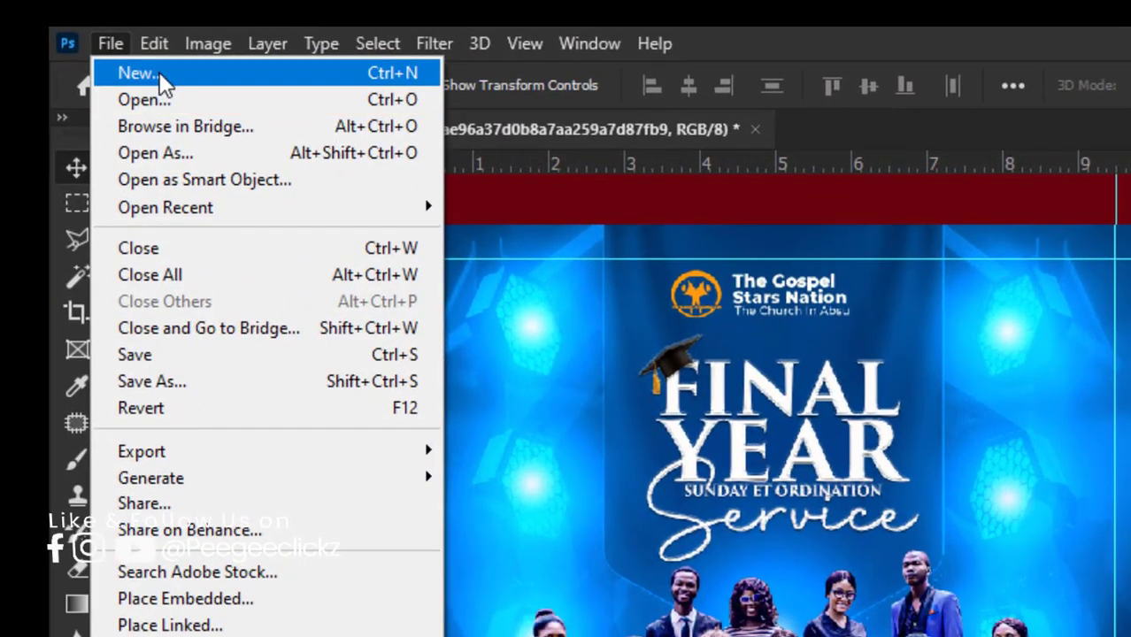
click(161, 76)
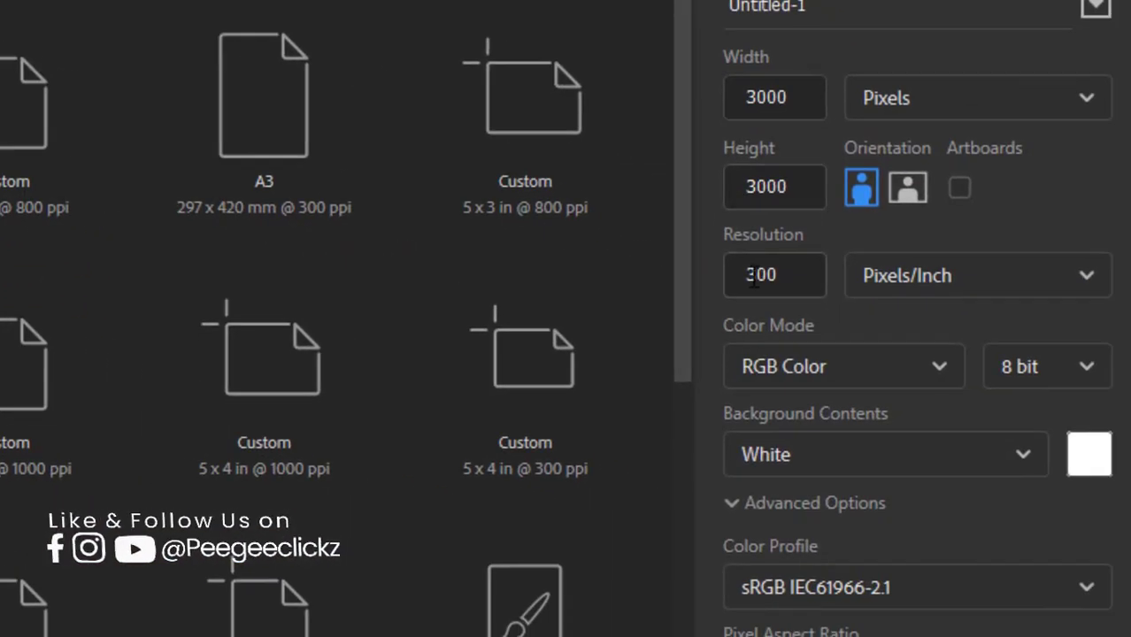
drag(753, 274, 752, 274)
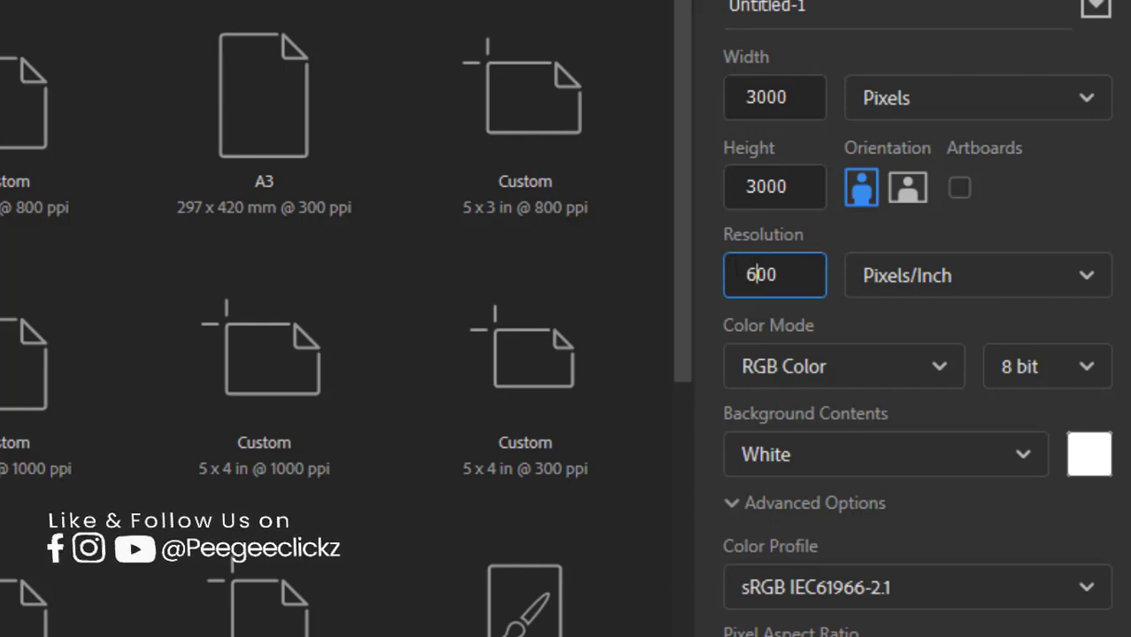
click(888, 370)
click(846, 529)
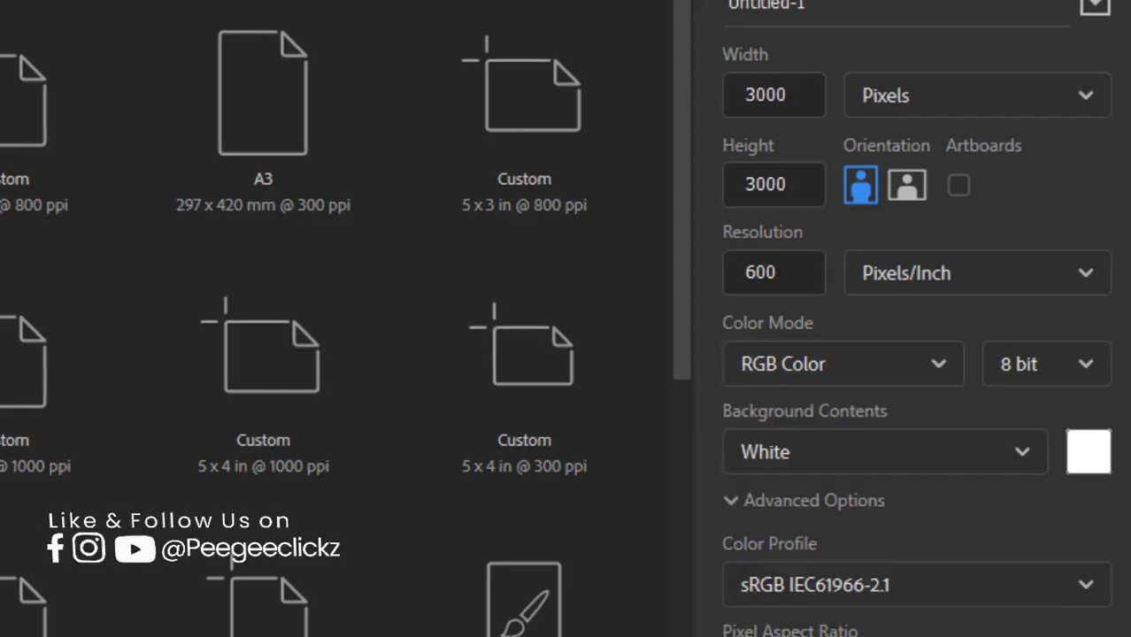
click(846, 521)
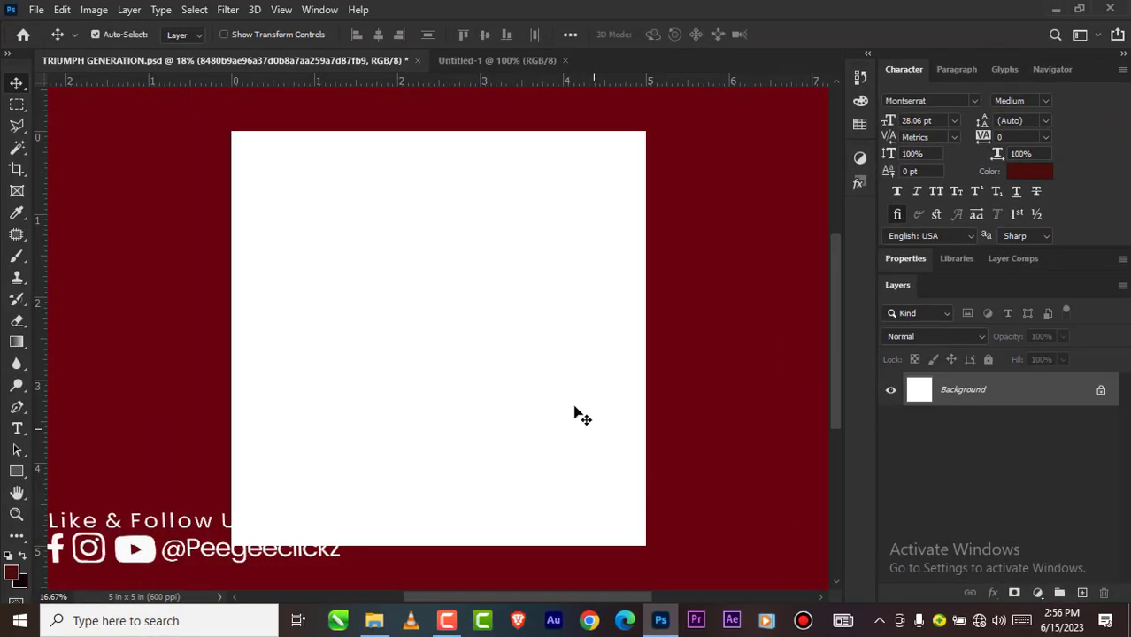
scroll(598, 400, up, 3)
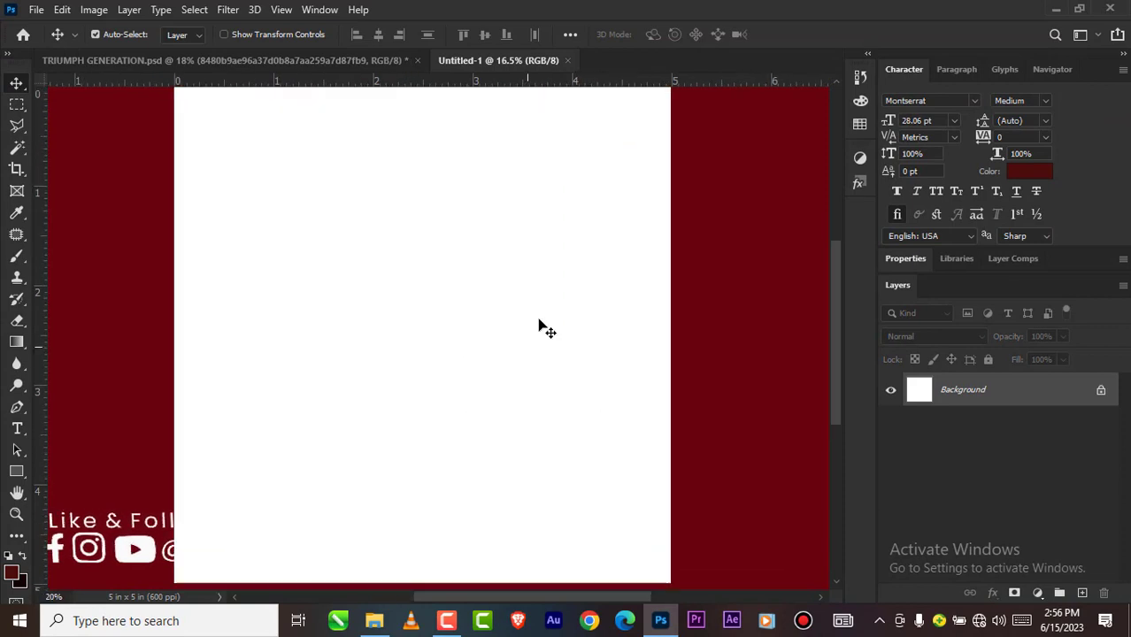
scroll(506, 287, down, 4)
scroll(496, 291, down, 1)
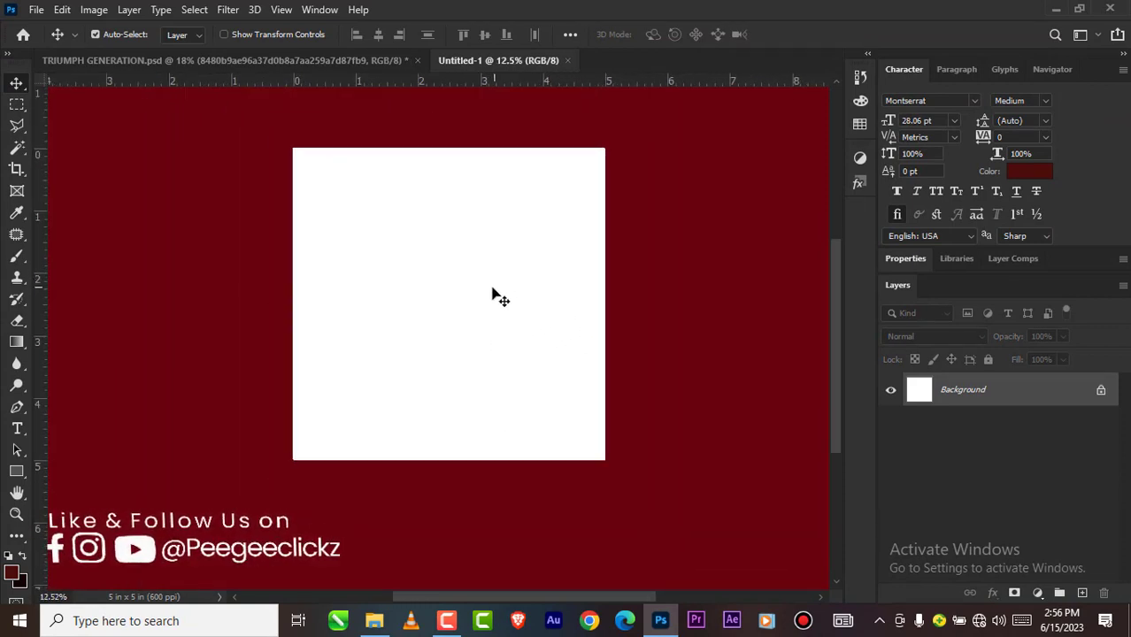
scroll(487, 293, up, 1)
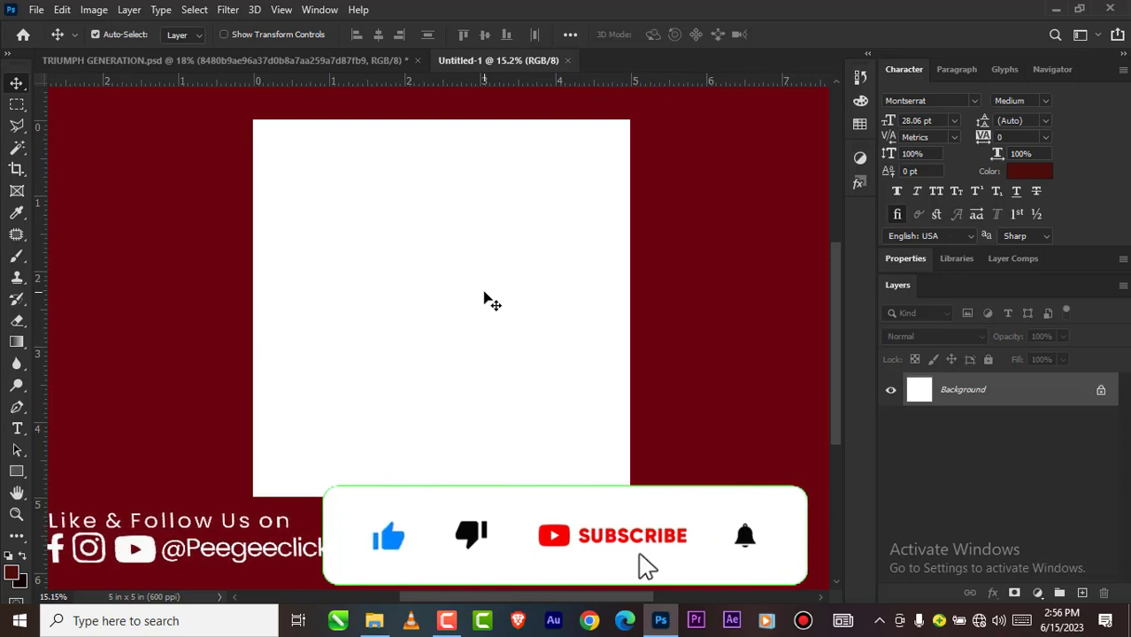
scroll(389, 226, up, 1)
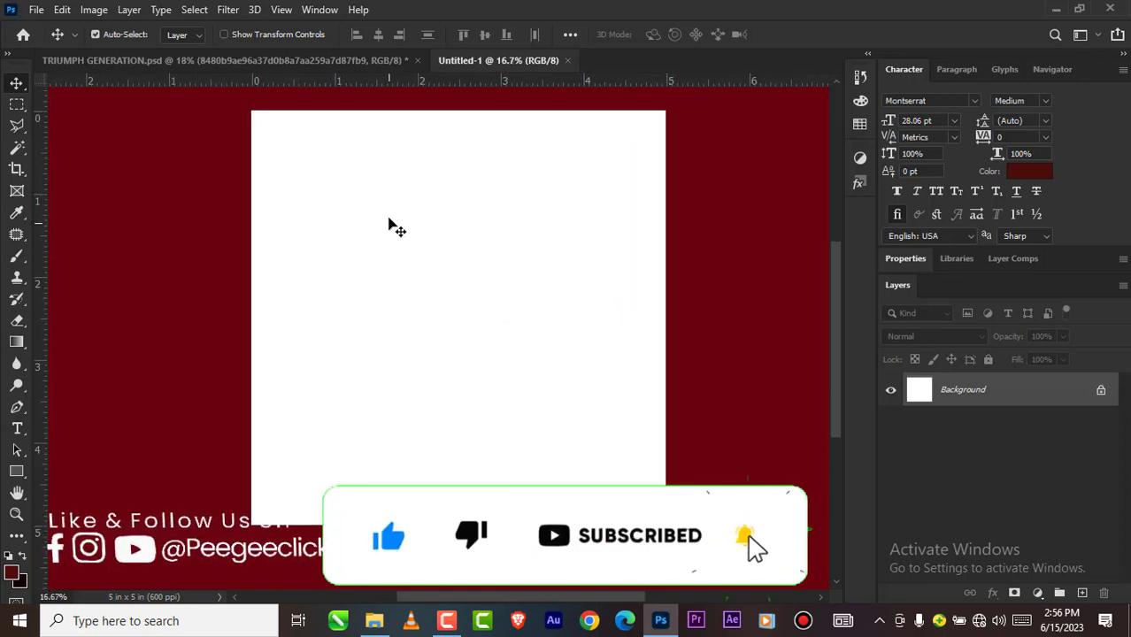
scroll(390, 225, down, 2)
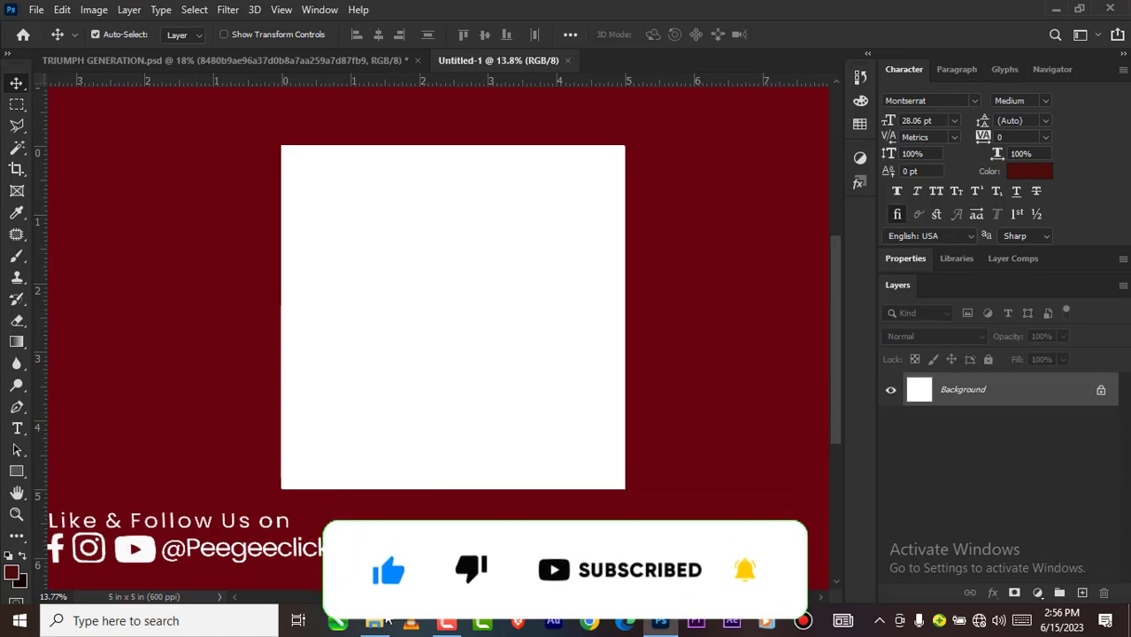
Step: Place the blue circular tech image c85302a0ef03a4589cec55be5e48b2b5 from the GRAD folder into the new document
mouse_move(387, 620)
click(386, 548)
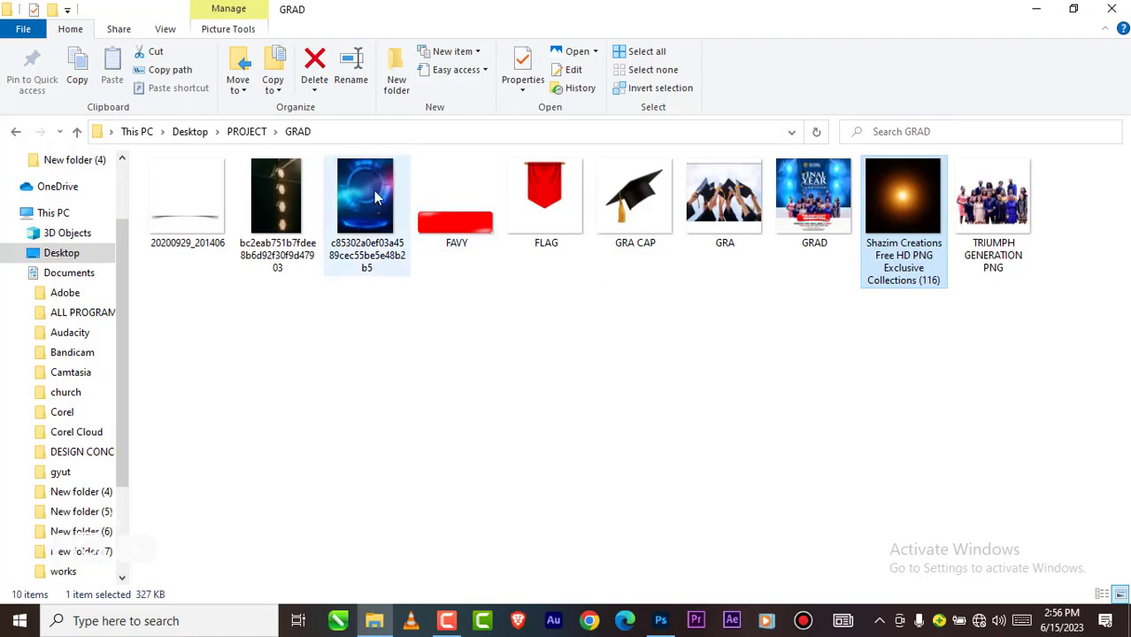
drag(375, 196, 480, 384)
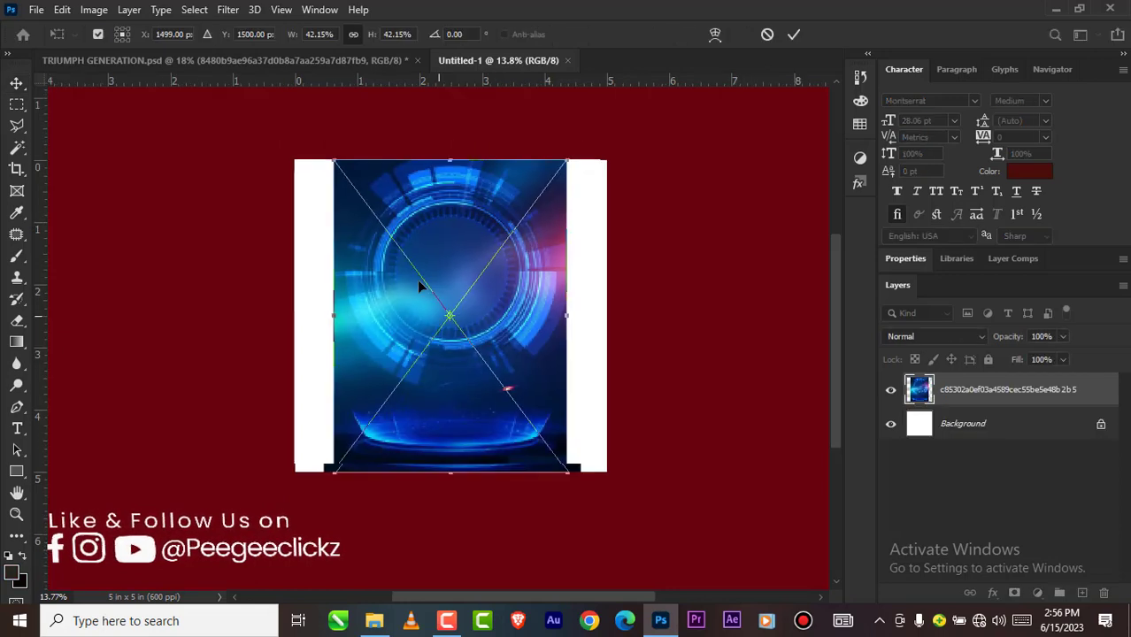
Step: Scale the placed blue image to about 62.8% and position it so it covers the whole canvas
scroll(419, 286, down, 2)
drag(535, 428, 583, 483)
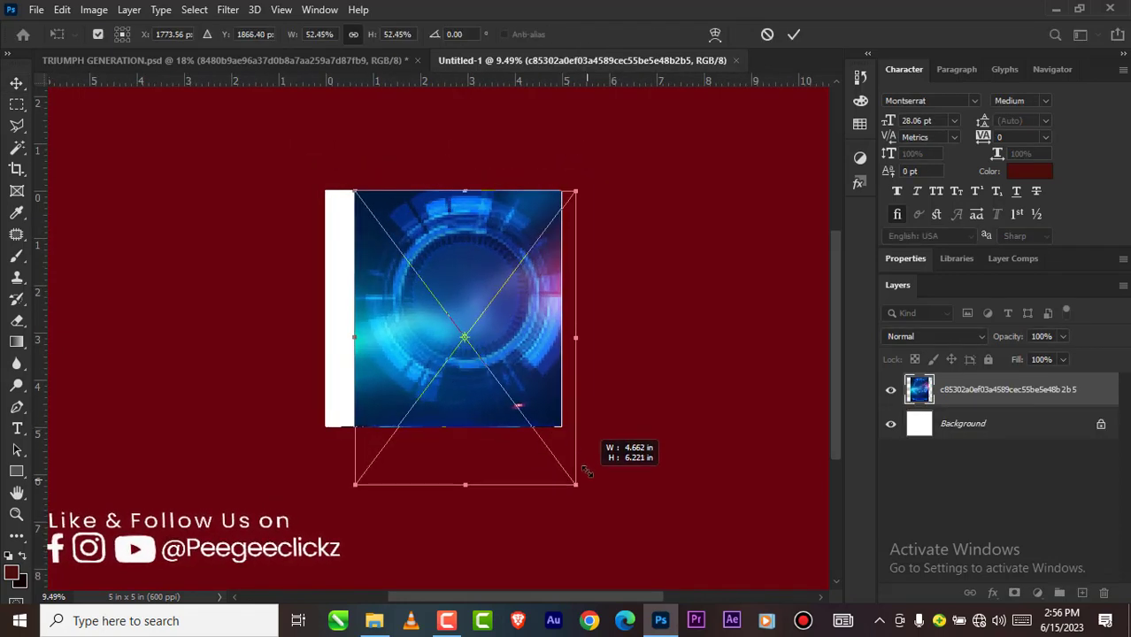
scroll(496, 376, down, 1)
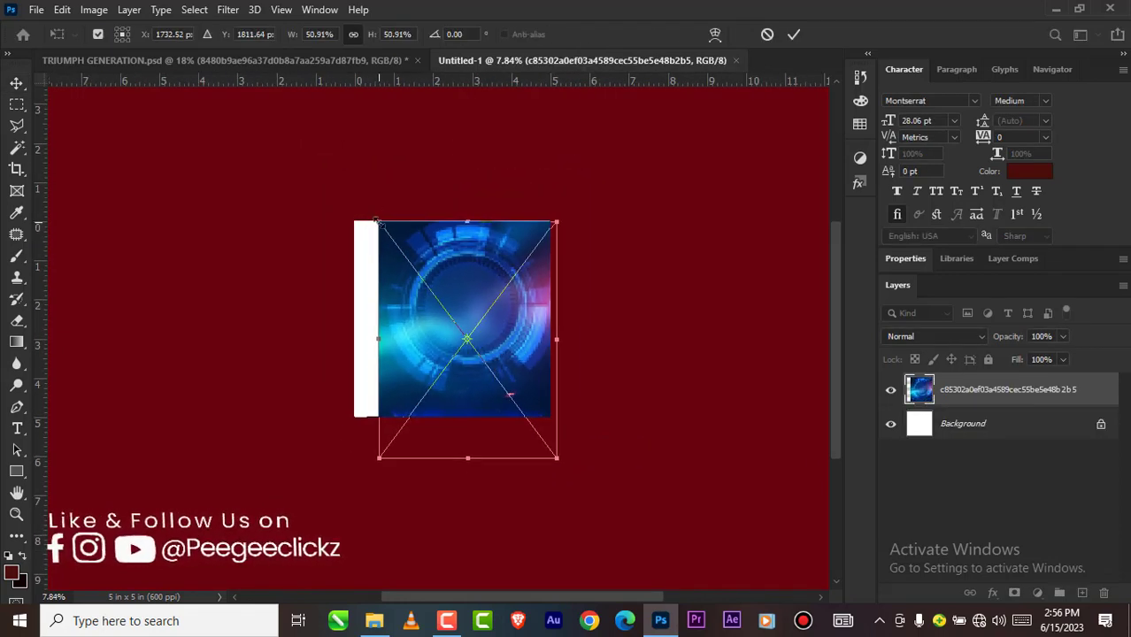
drag(376, 220, 328, 202)
drag(424, 248, 440, 283)
scroll(476, 333, up, 1)
scroll(476, 328, up, 1)
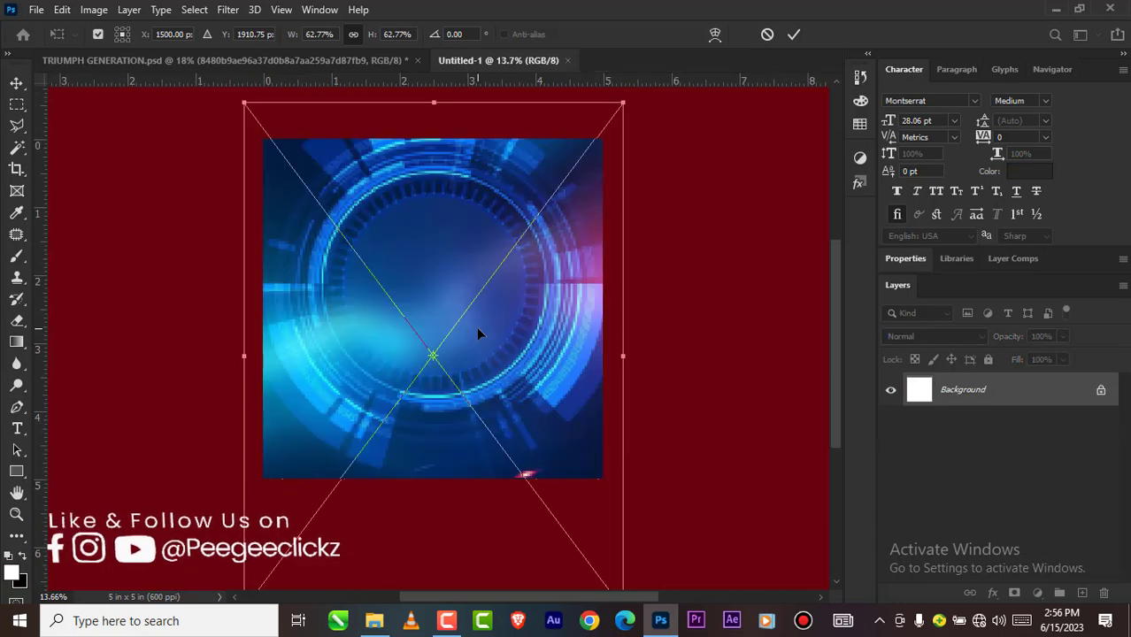
click(792, 36)
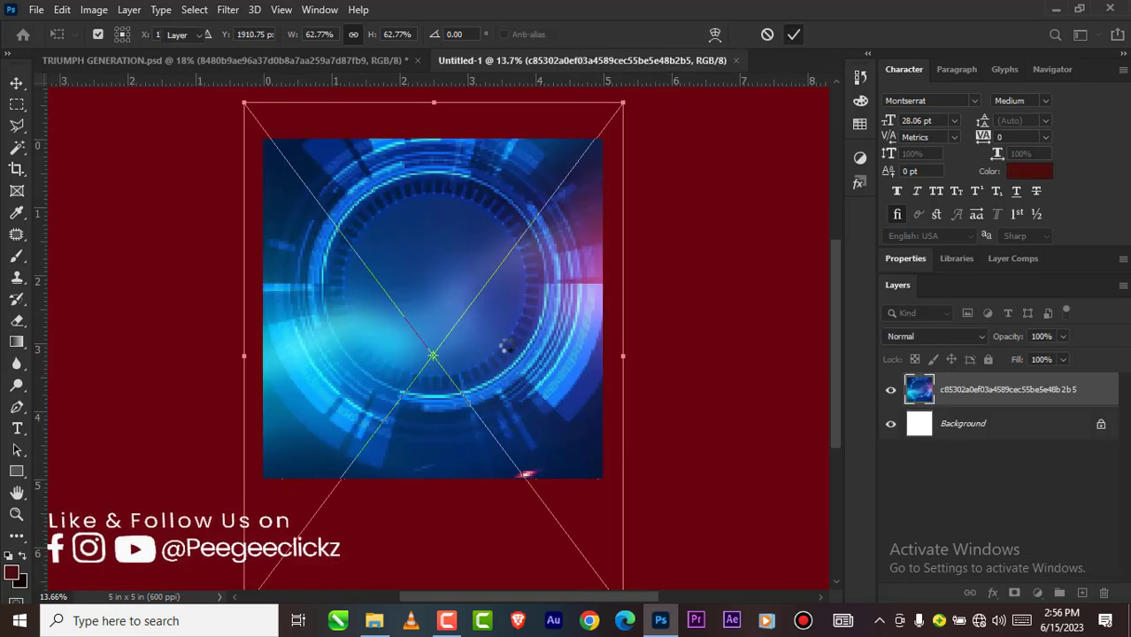
Step: Apply a Gaussian Blur with a radius of 121.5 pixels to the blue background image
scroll(418, 301, down, 1)
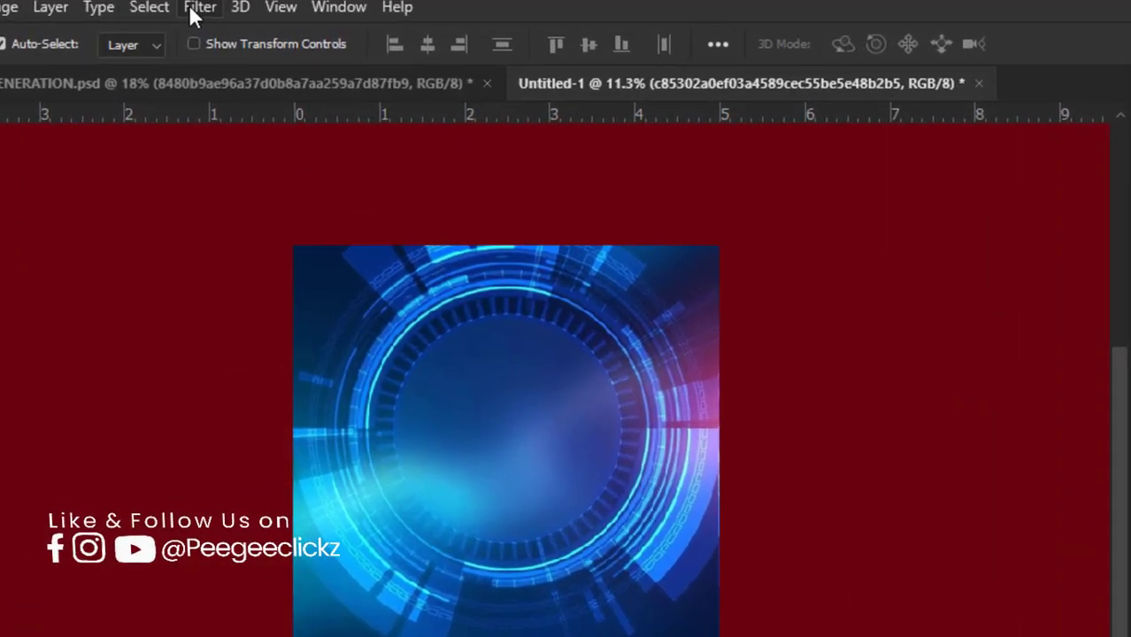
click(226, 9)
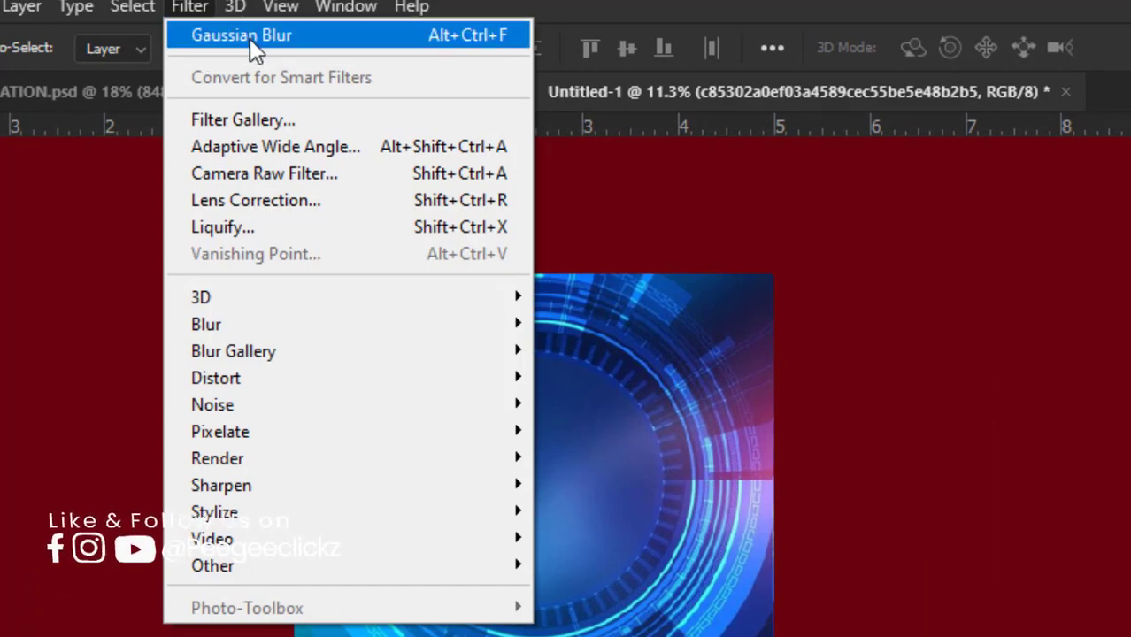
click(249, 38)
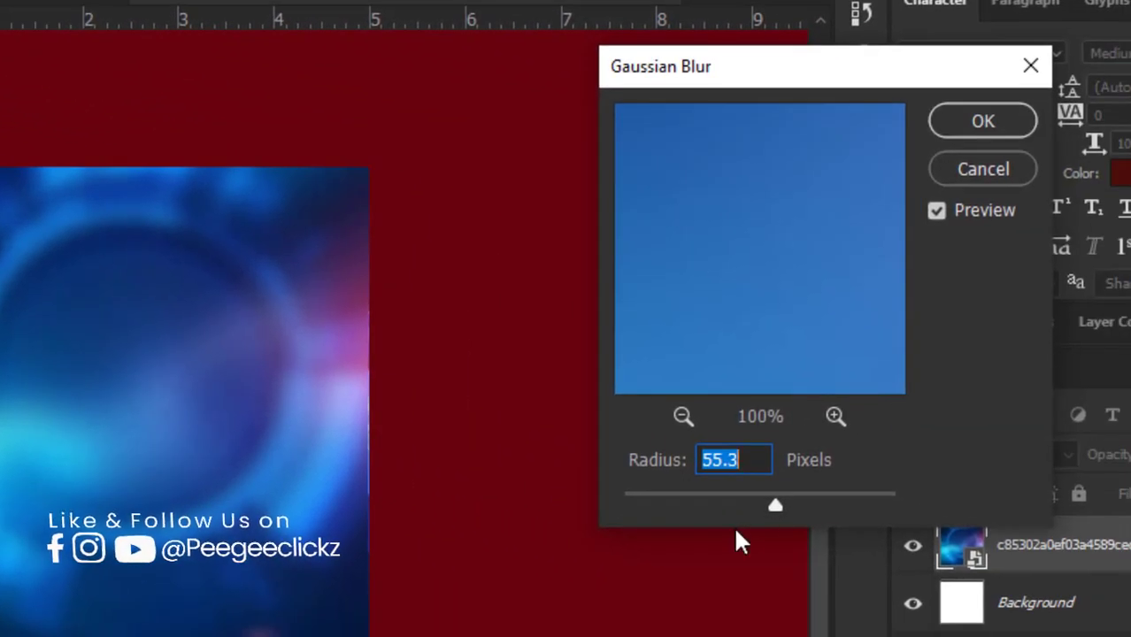
drag(772, 508, 809, 506)
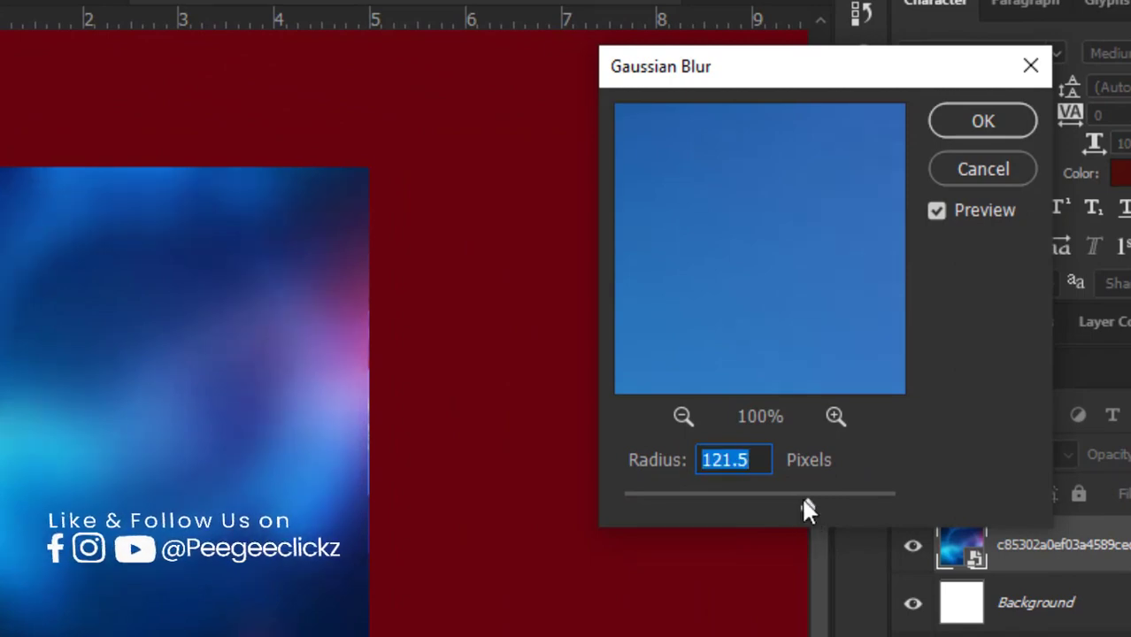
click(981, 112)
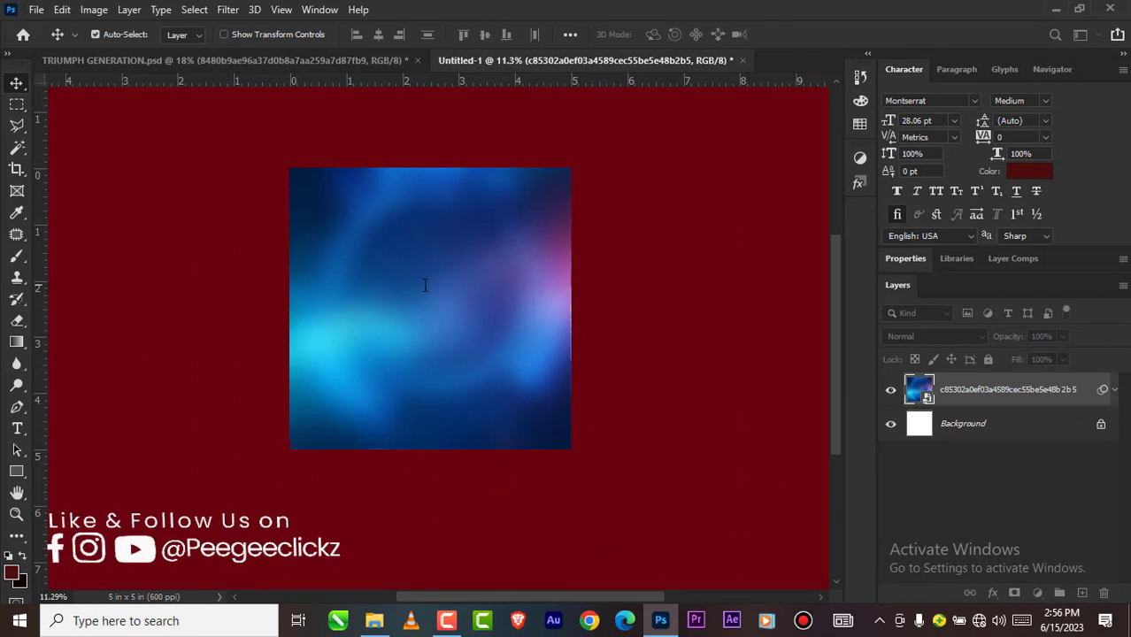
Step: Place the GRA graduation caps image from the GRAD folder and scale it to about 53.8% so it spans the canvas width
mouse_move(374, 620)
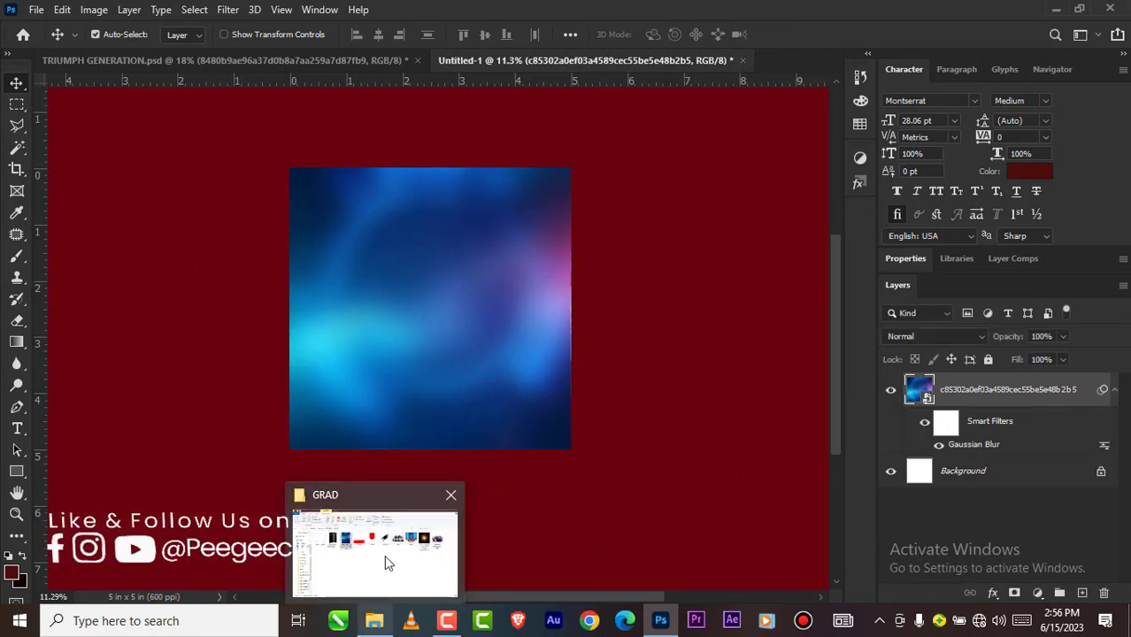
click(384, 558)
drag(738, 210, 425, 239)
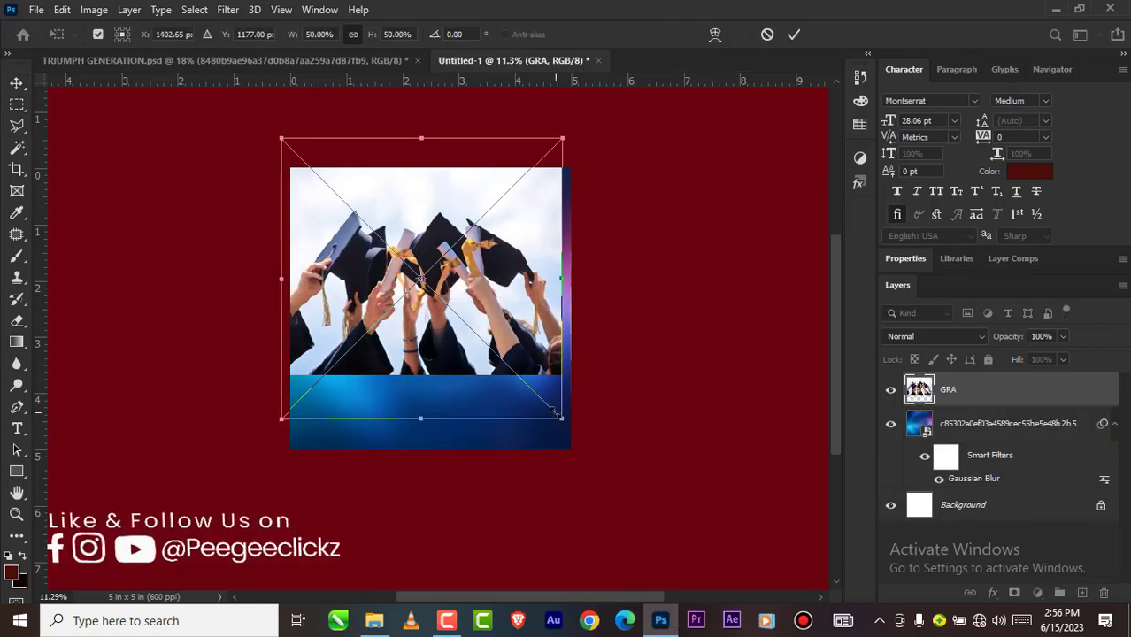
drag(561, 417, 584, 440)
scroll(499, 342, up, 3)
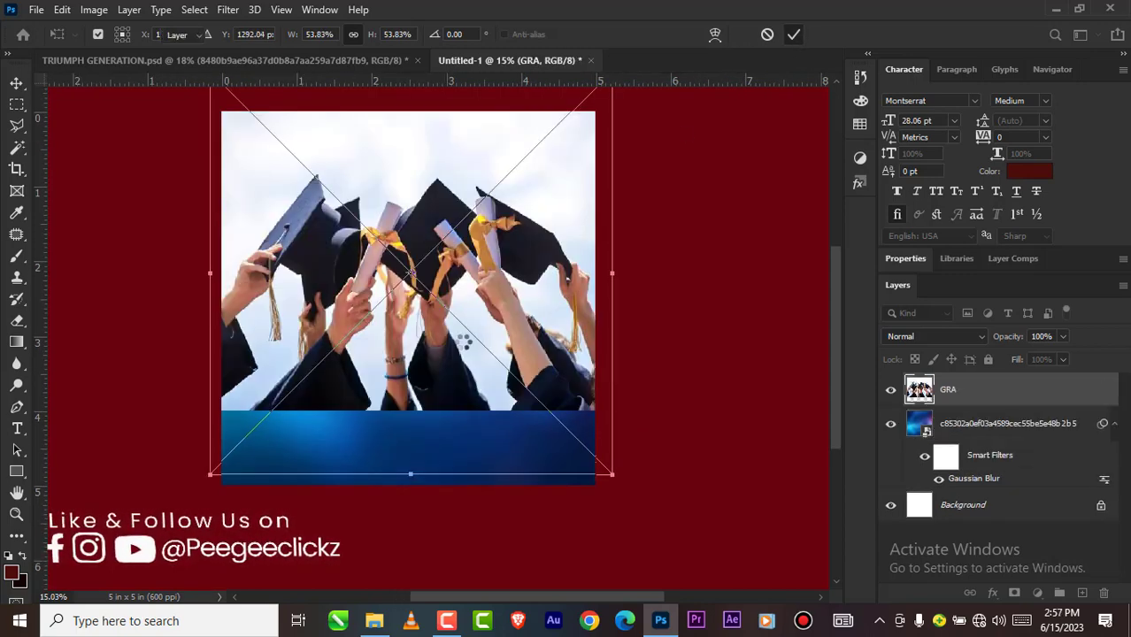
key(Return)
scroll(465, 349, down, 3)
scroll(434, 324, up, 1)
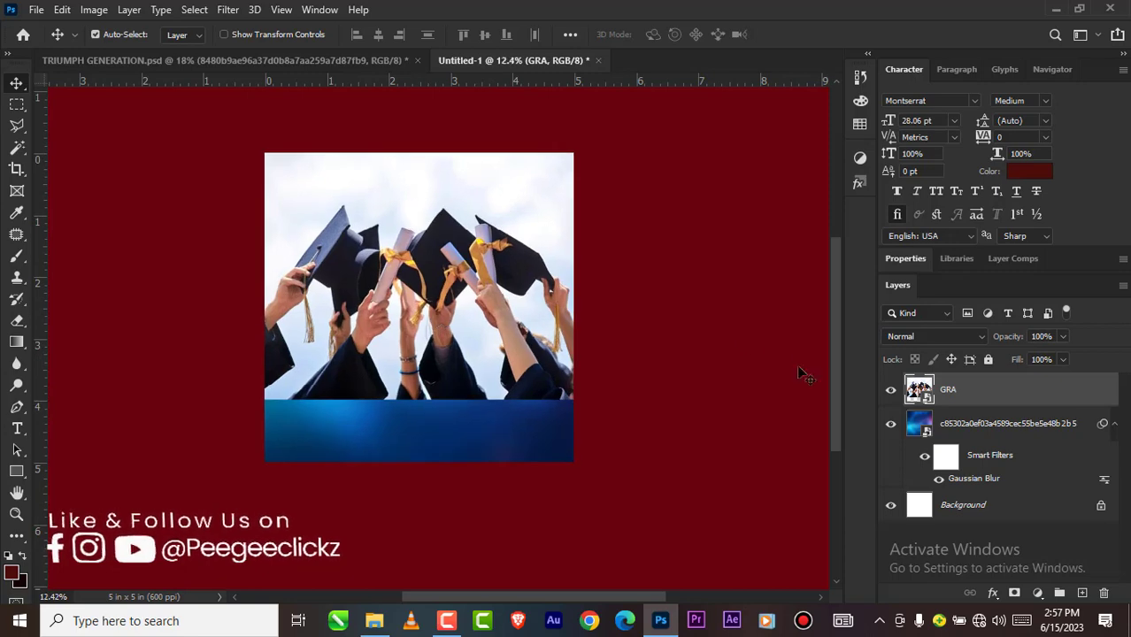
Step: Blend the GRA layer into the background with Overlay mode at 28% opacity
click(942, 337)
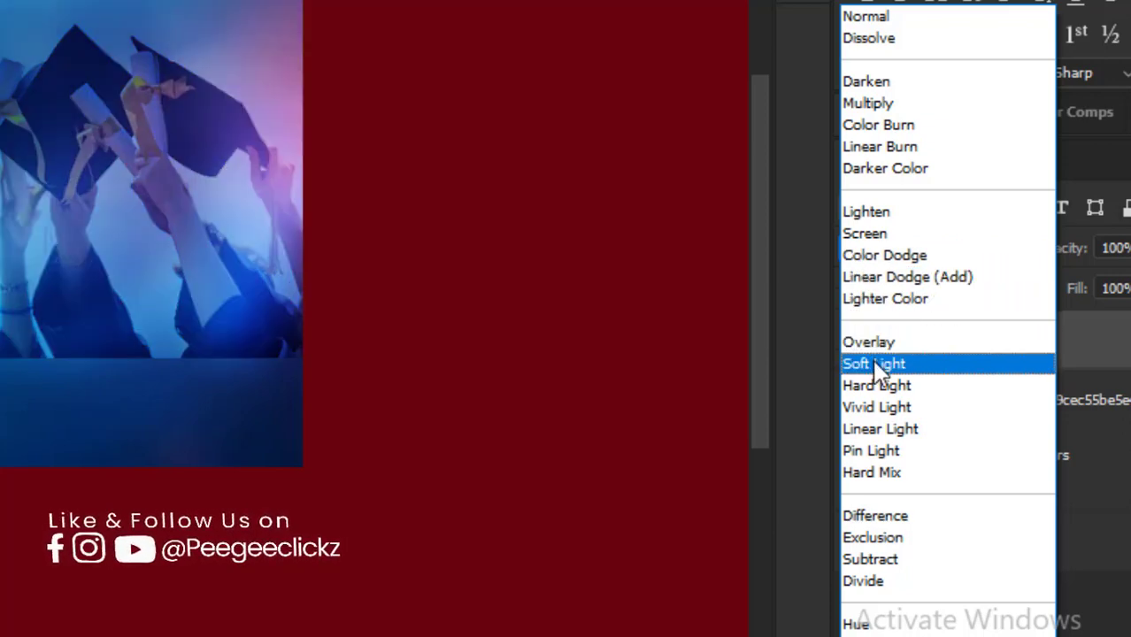
click(874, 342)
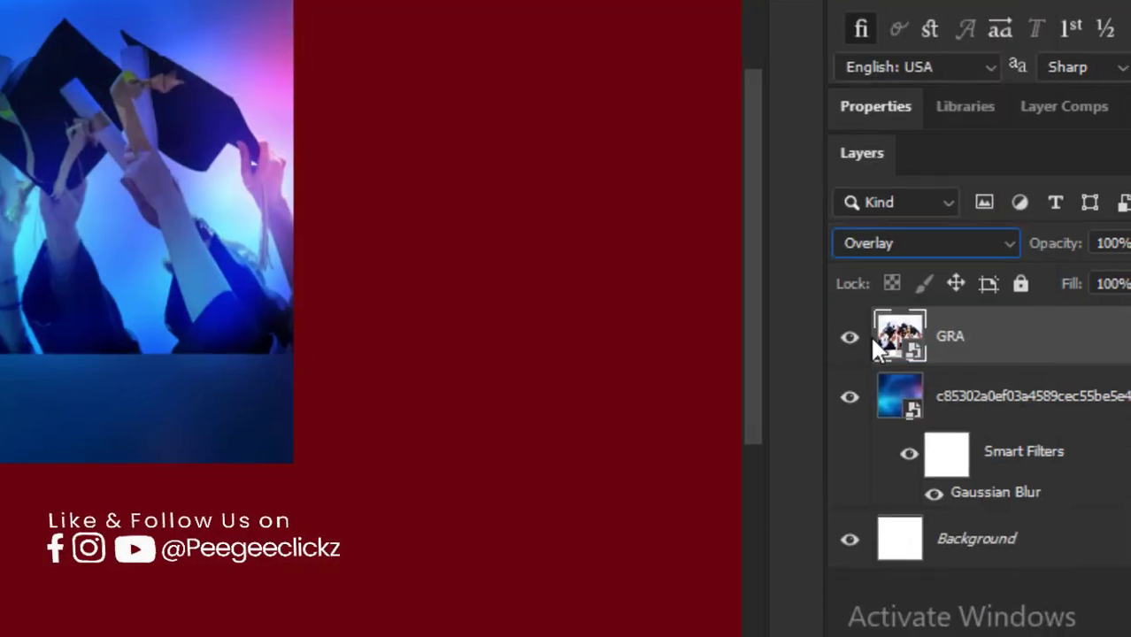
click(1014, 113)
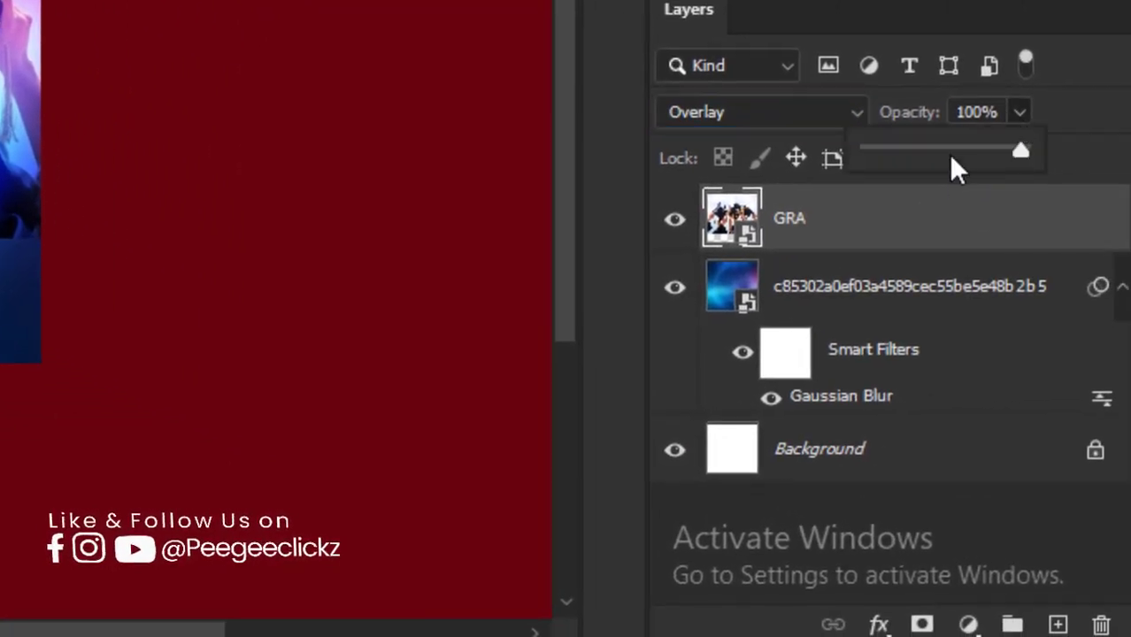
drag(942, 148, 912, 151)
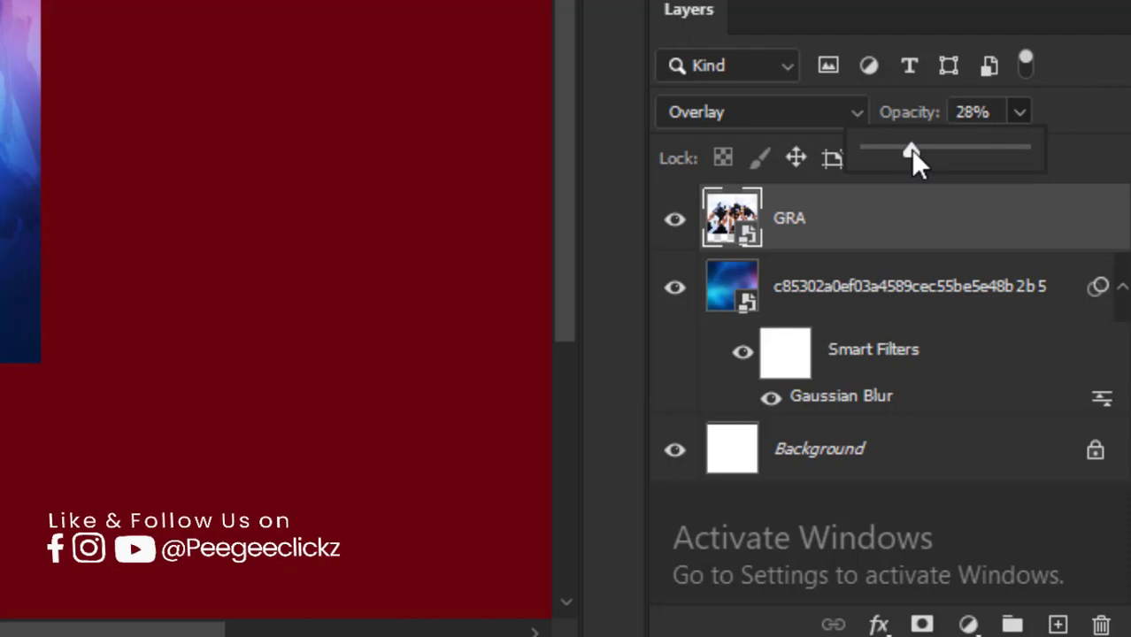
click(620, 123)
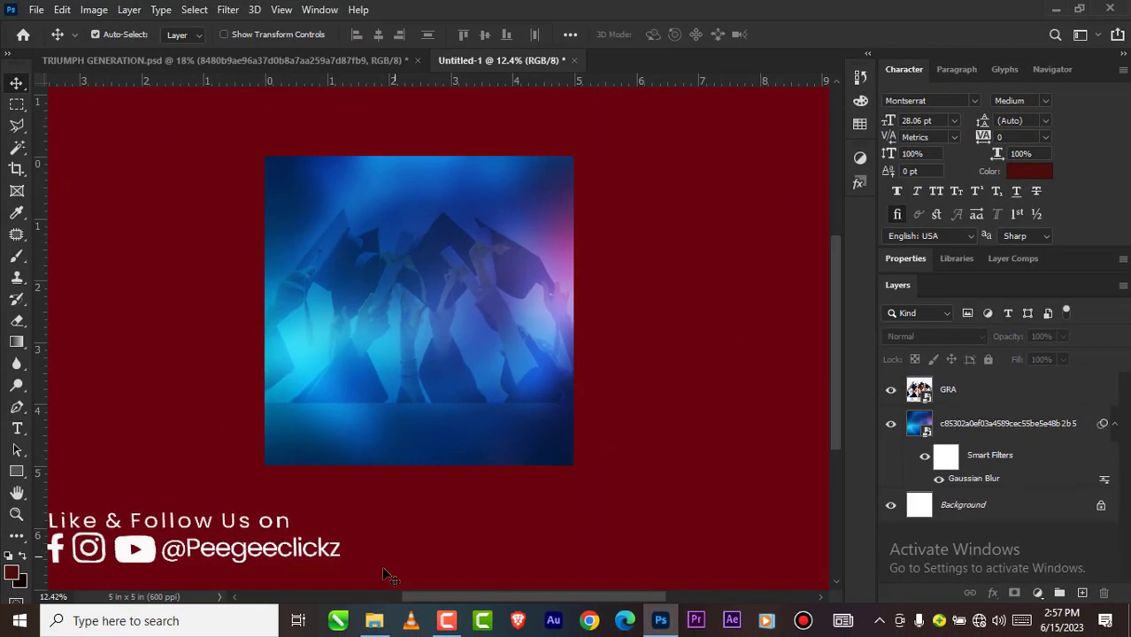
Step: Place the stage lights image bc2eab751b7fdee8b6d92f30f9d47903 from the GRAD folder over the canvas's left half at 32.61% scale
mouse_move(375, 621)
click(371, 575)
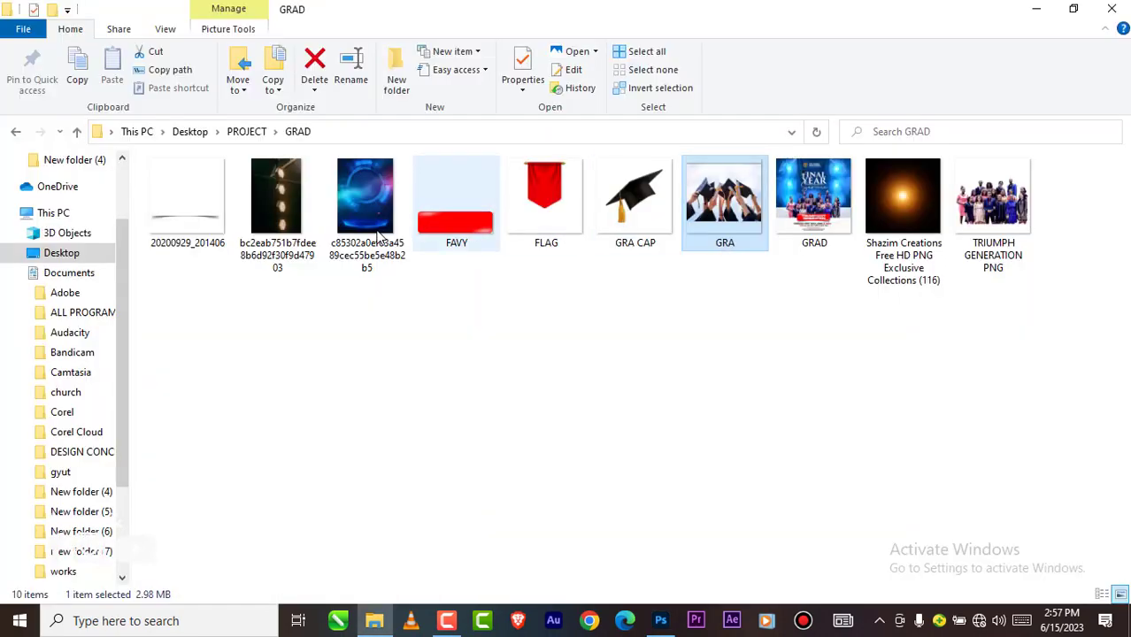
drag(284, 207, 310, 338)
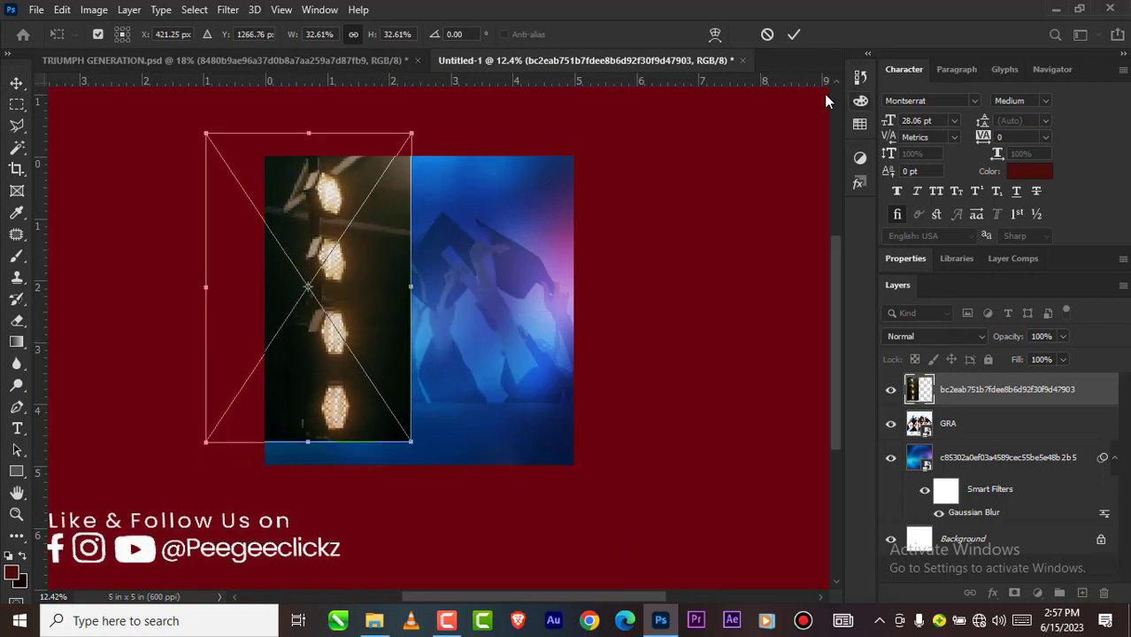
click(794, 35)
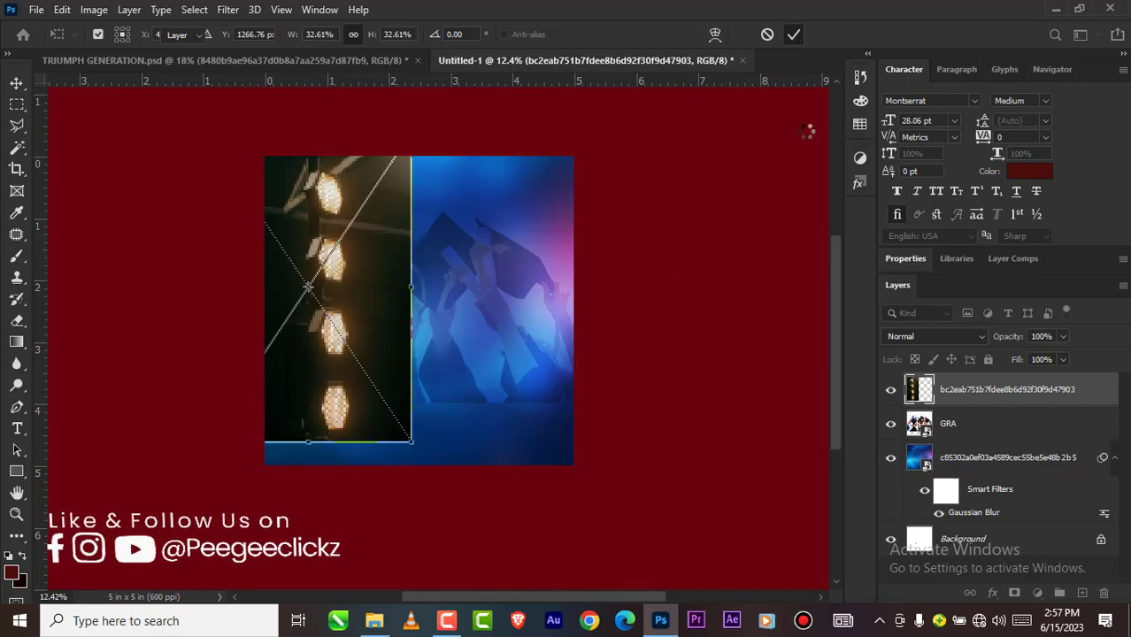
Step: Set the stage lights layer's blend mode to Linear Dodge (Add) and shift the layer slightly to the right
click(945, 337)
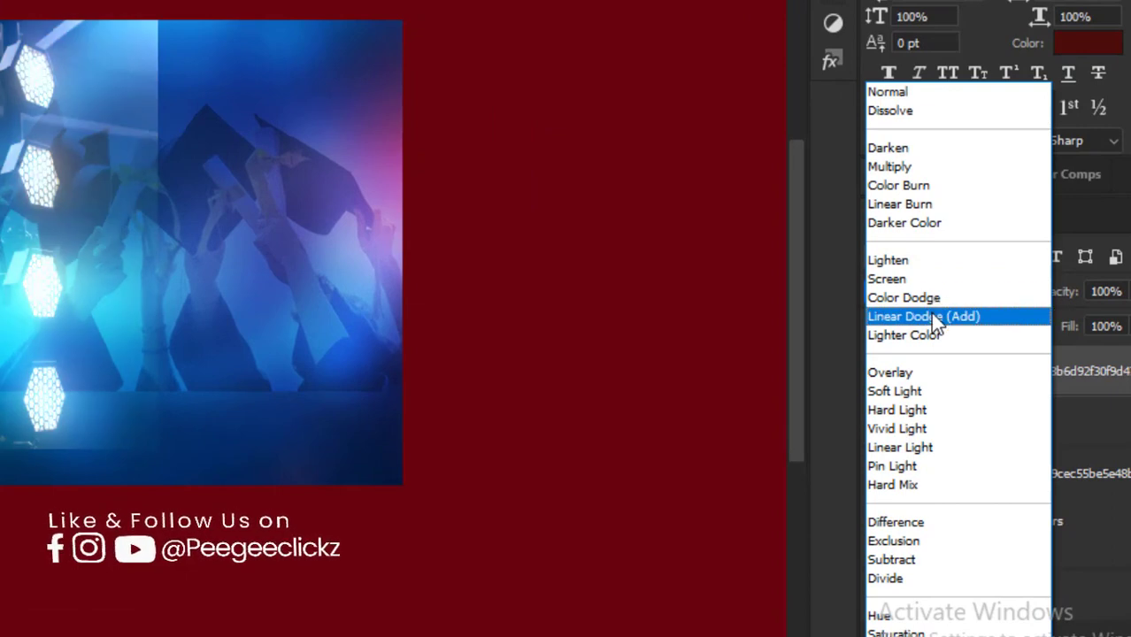
click(931, 316)
drag(215, 243, 225, 237)
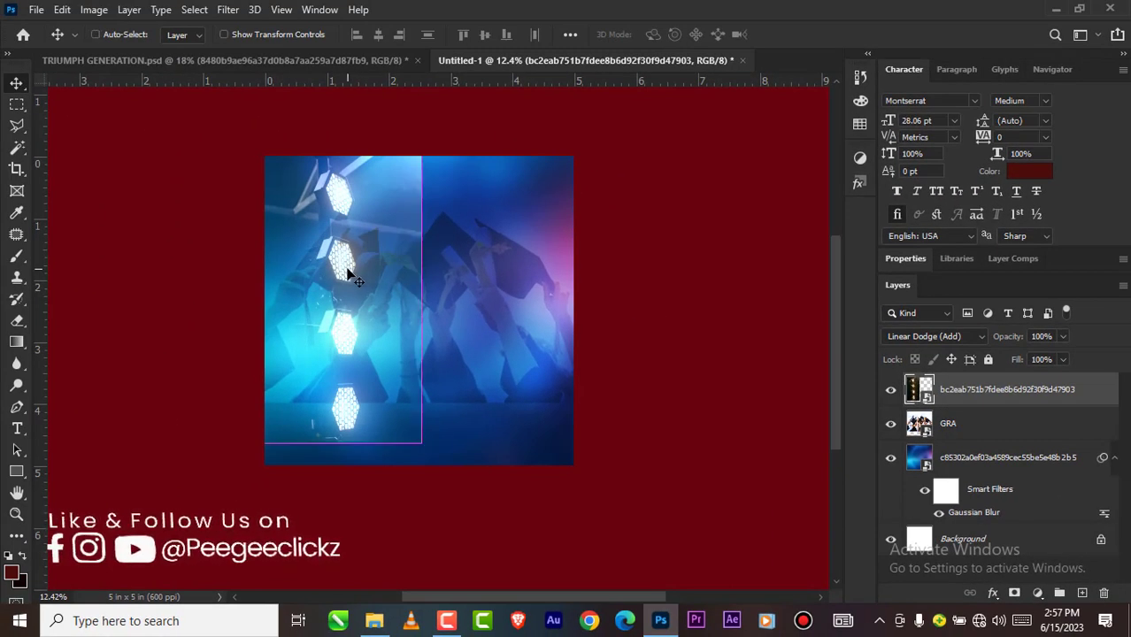
Step: Duplicate the stage lights onto the right half of the canvas and flip the copy horizontally to mirror the original
alt+drag(347, 265, 550, 283)
key(ctrl+t)
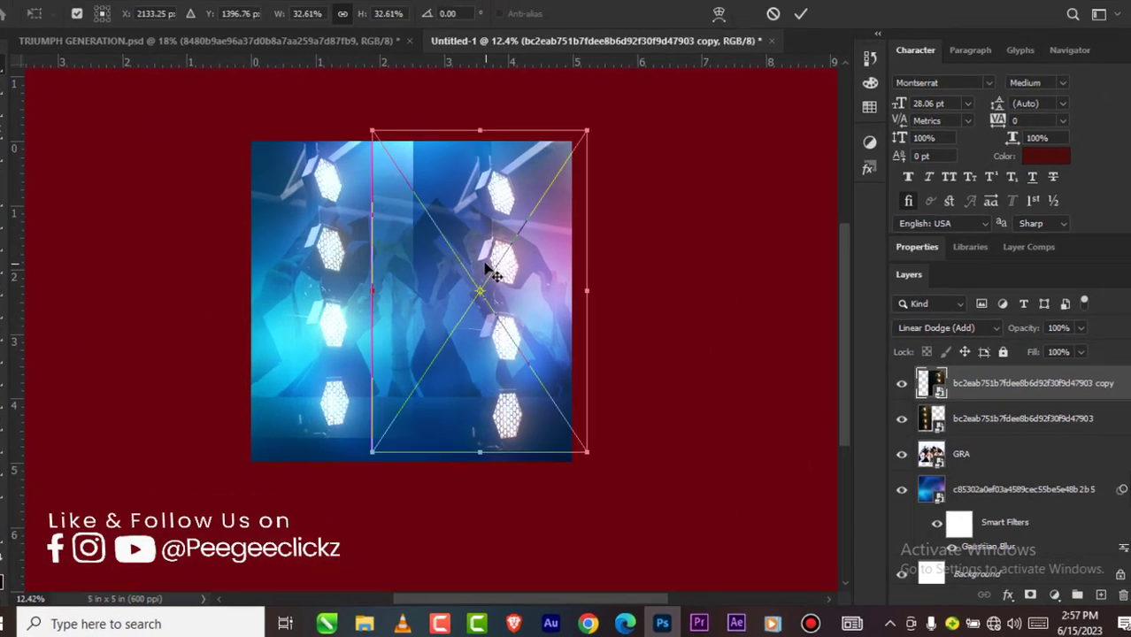
right_click(405, 276)
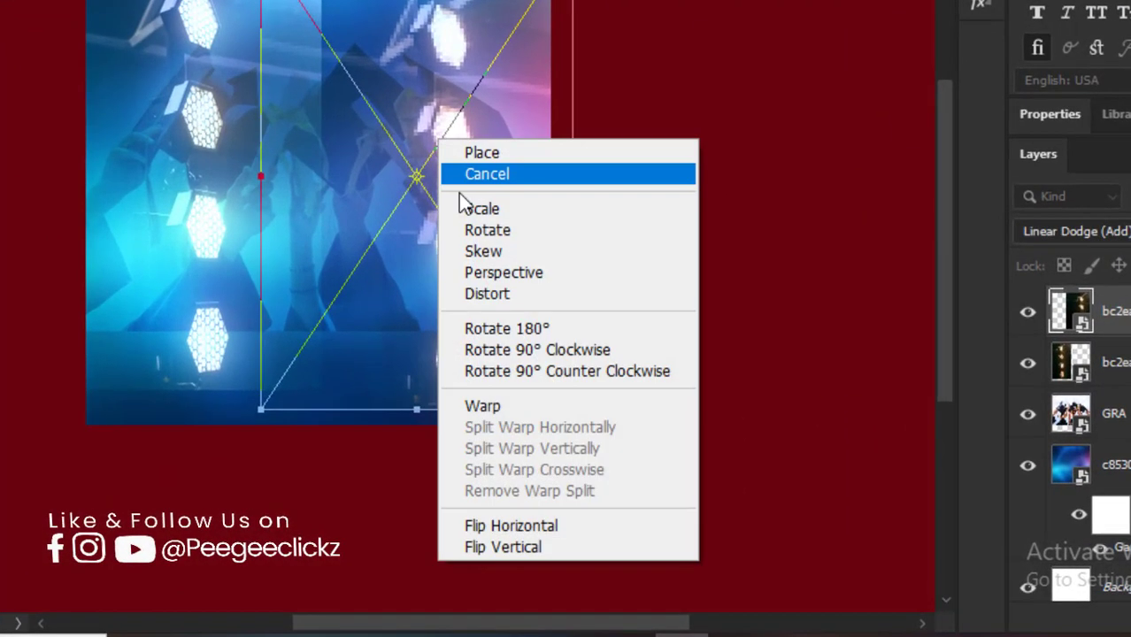
click(515, 526)
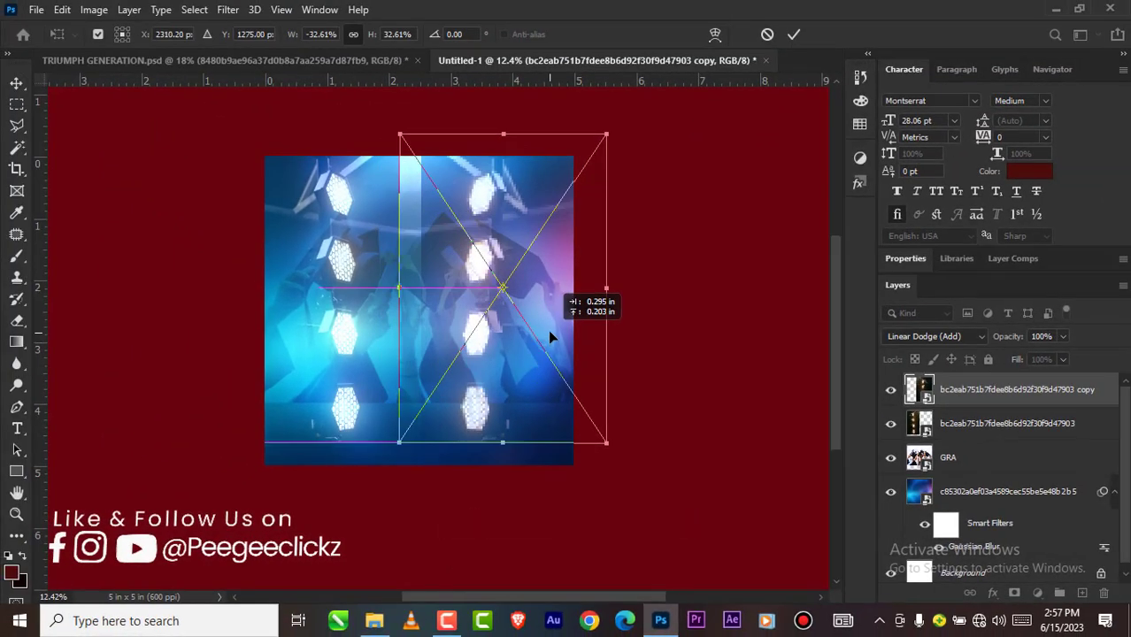
drag(549, 333, 555, 323)
click(795, 37)
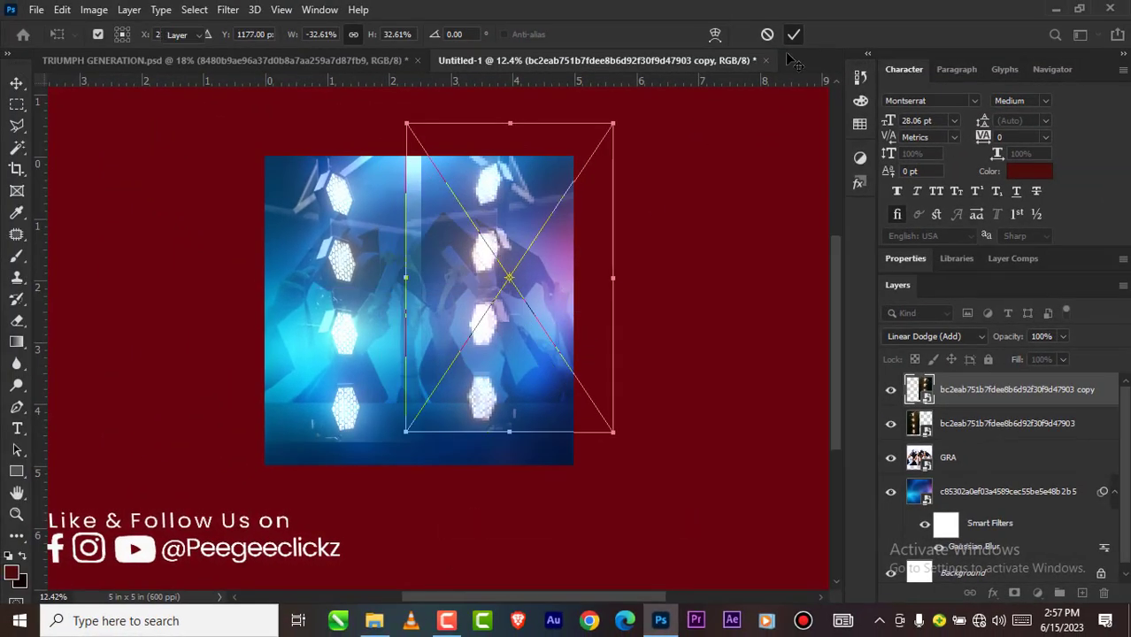
Step: Align the vertical centers of the two stage lights layers and move the right-hand copy slightly further right
shift+click(968, 425)
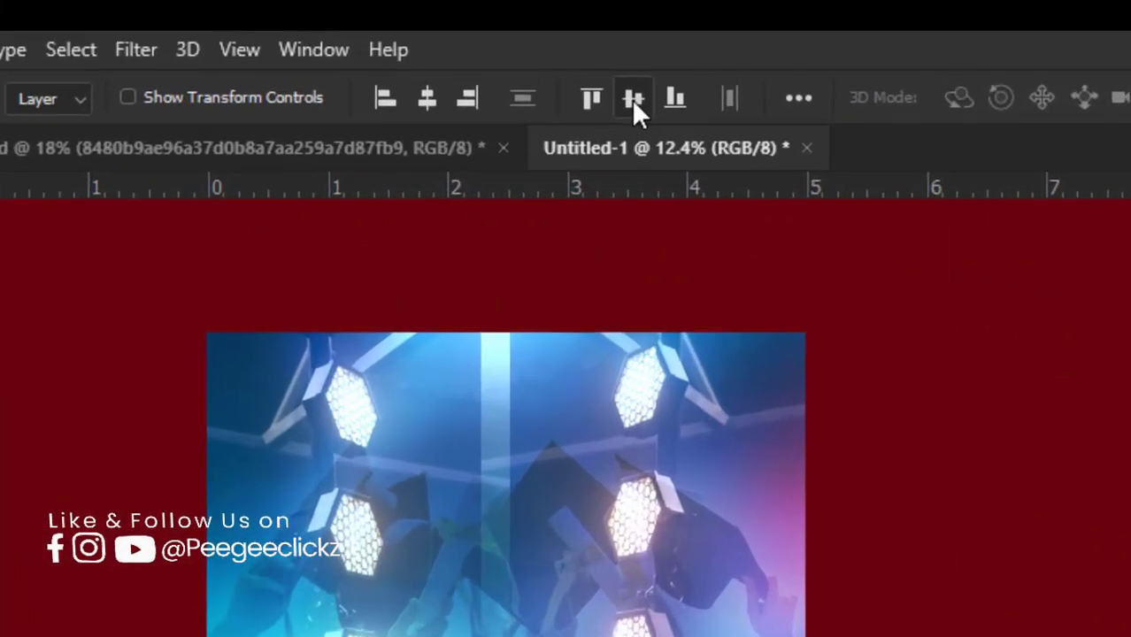
click(635, 99)
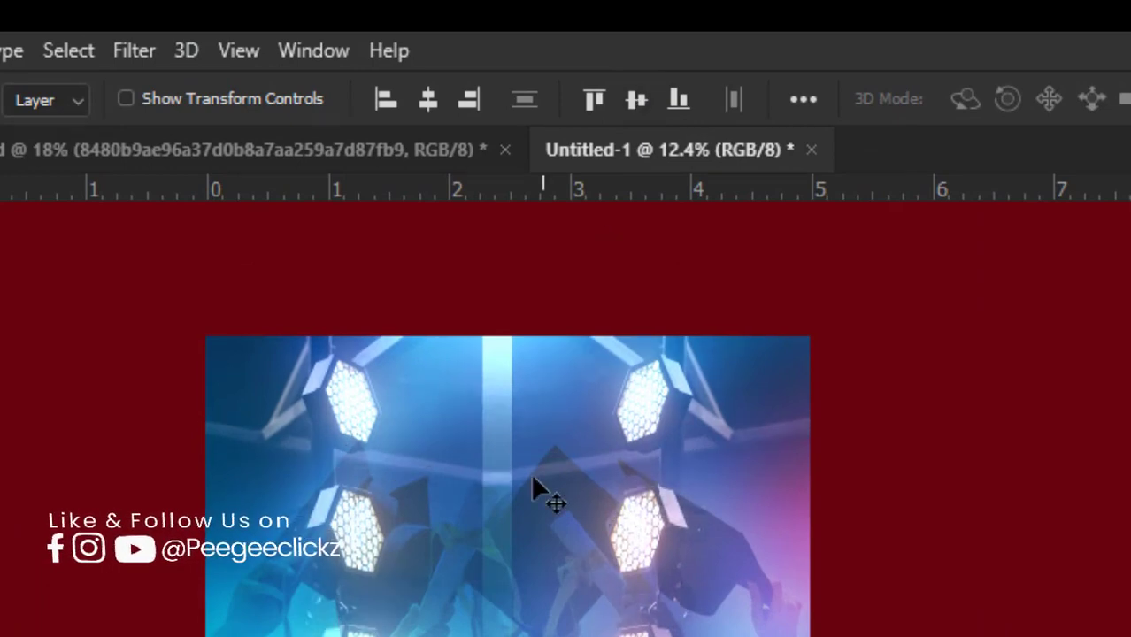
scroll(512, 497, up, 1)
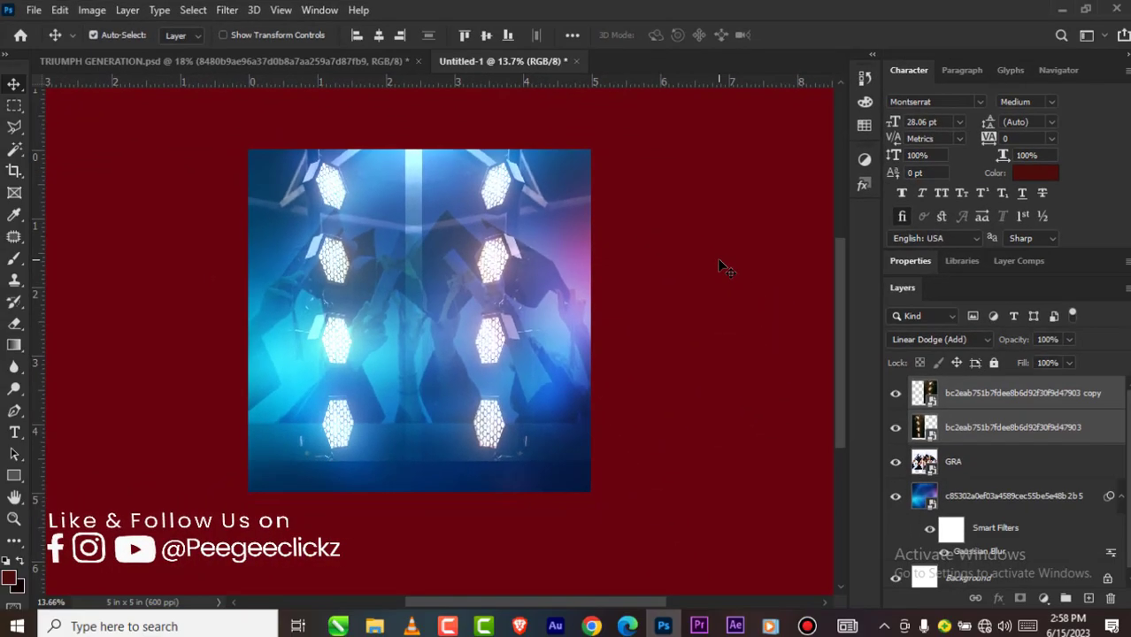
click(955, 437)
click(622, 444)
drag(521, 272, 534, 272)
Step: Place the red FLAG banner from the GRAD folder hanging from the canvas's top centre and stretch its height to 61.46%
click(376, 618)
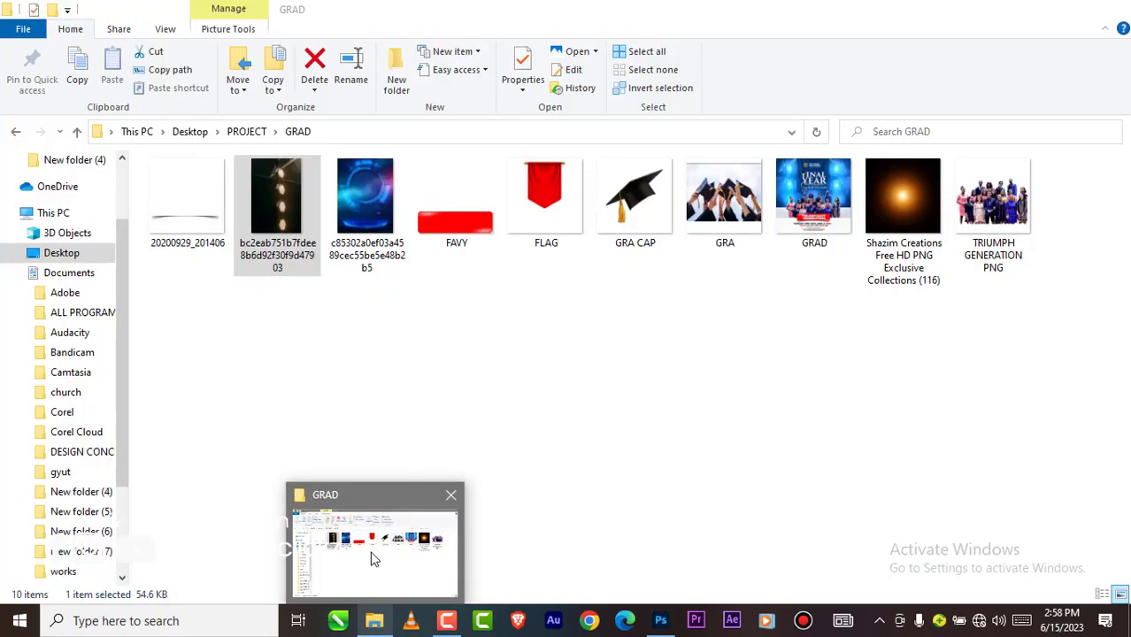
drag(532, 182, 432, 298)
drag(404, 209, 413, 174)
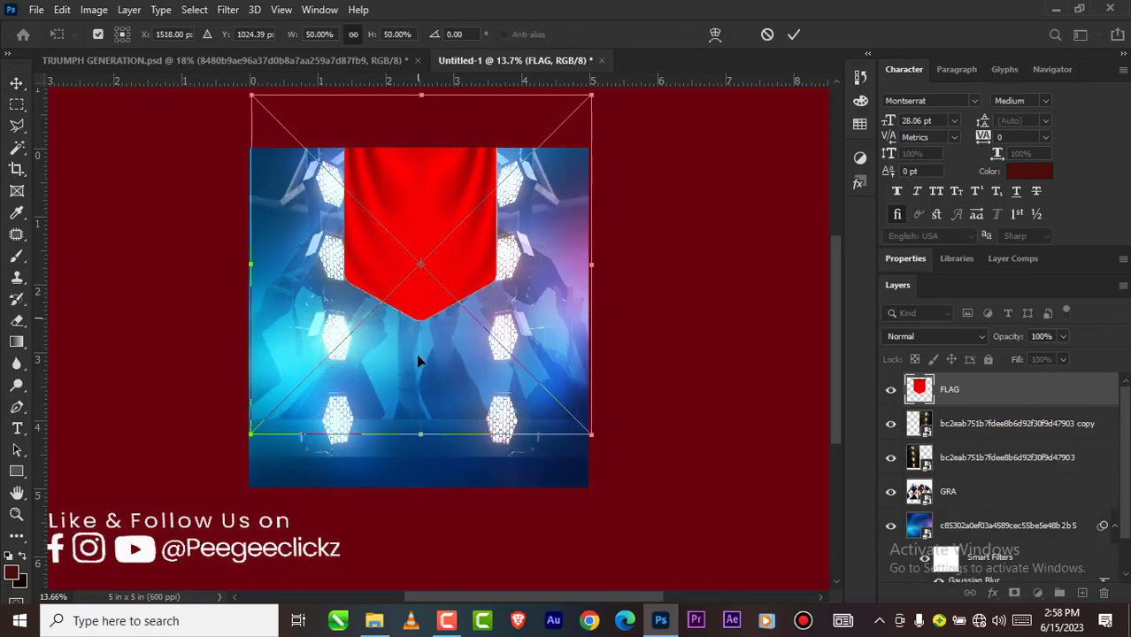
drag(422, 434, 422, 512)
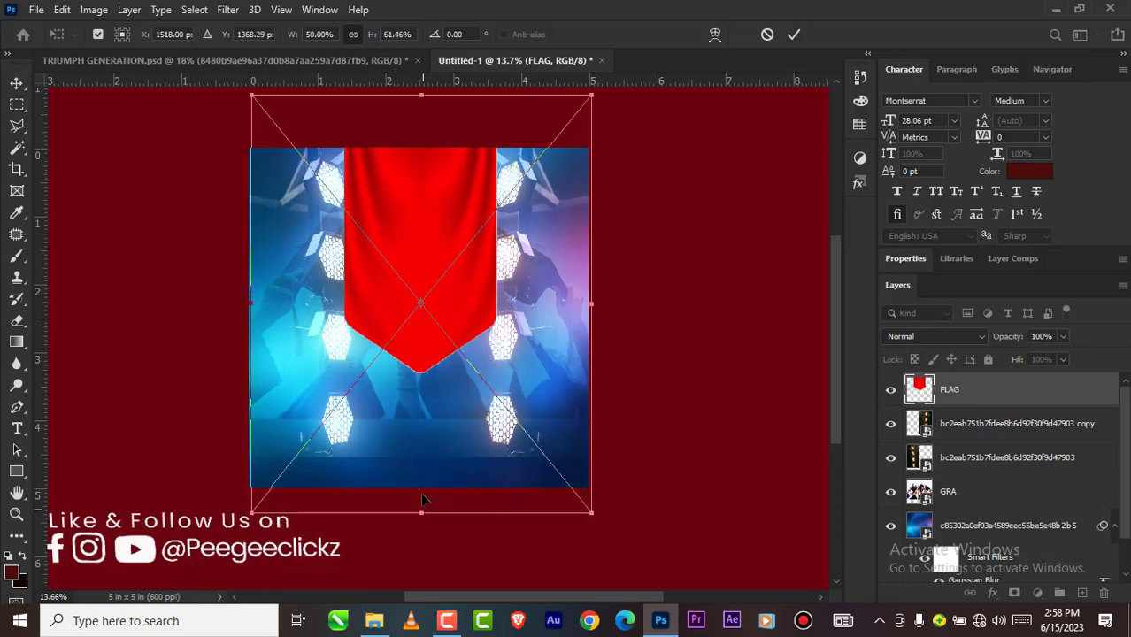
click(794, 34)
scroll(427, 251, up, 1)
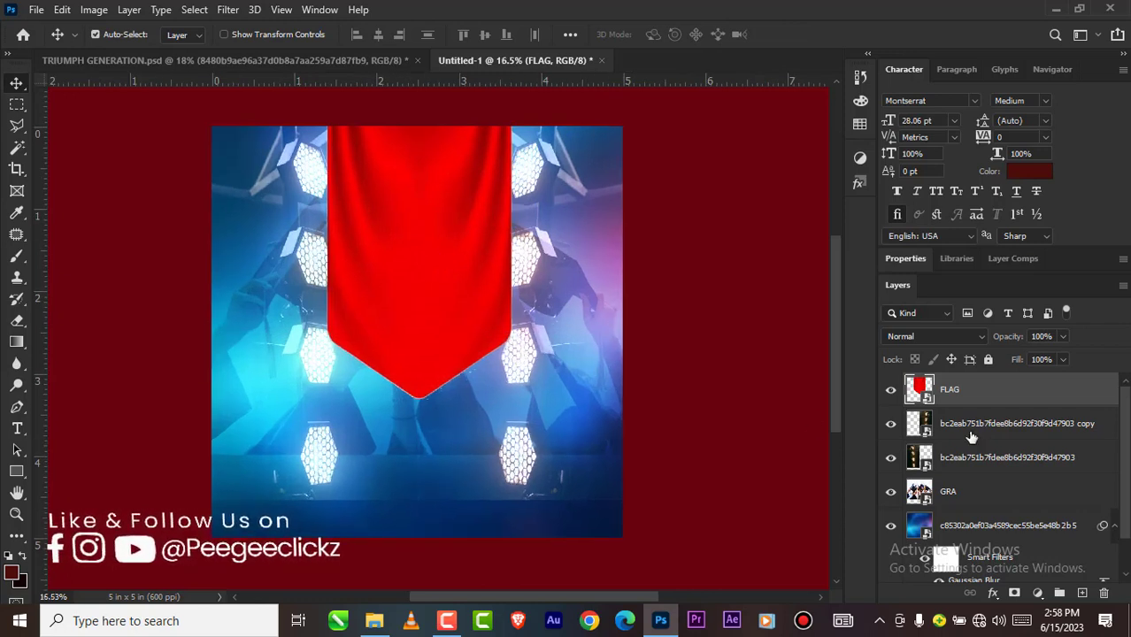
Step: Center the FLAG banner horizontally on the Background layer
ctrl+click(990, 535)
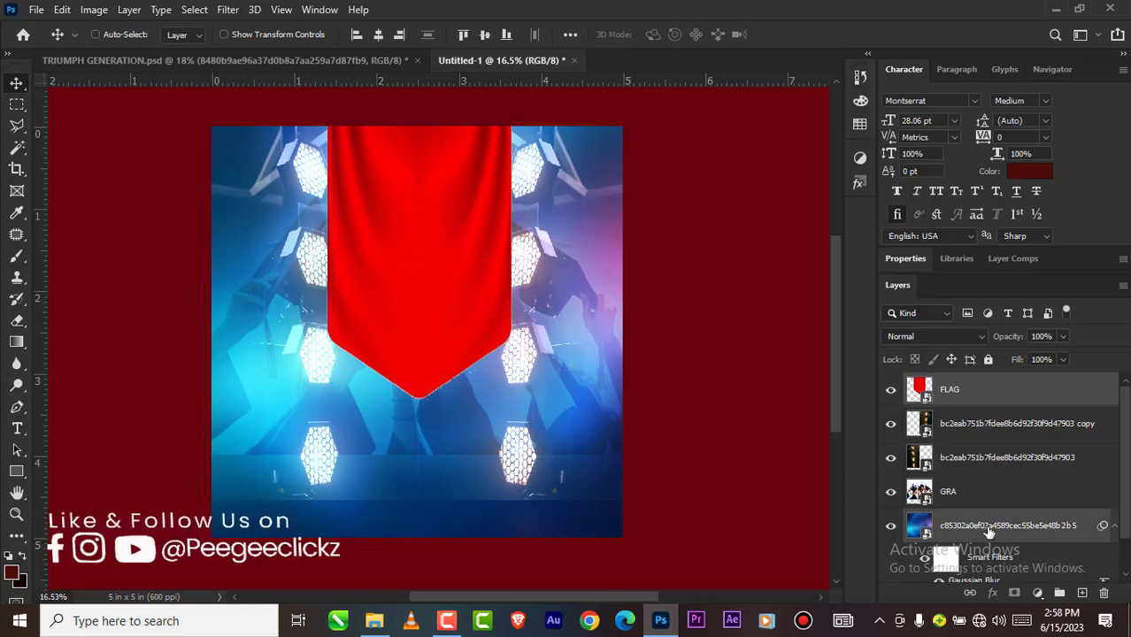
scroll(990, 531, down, 1)
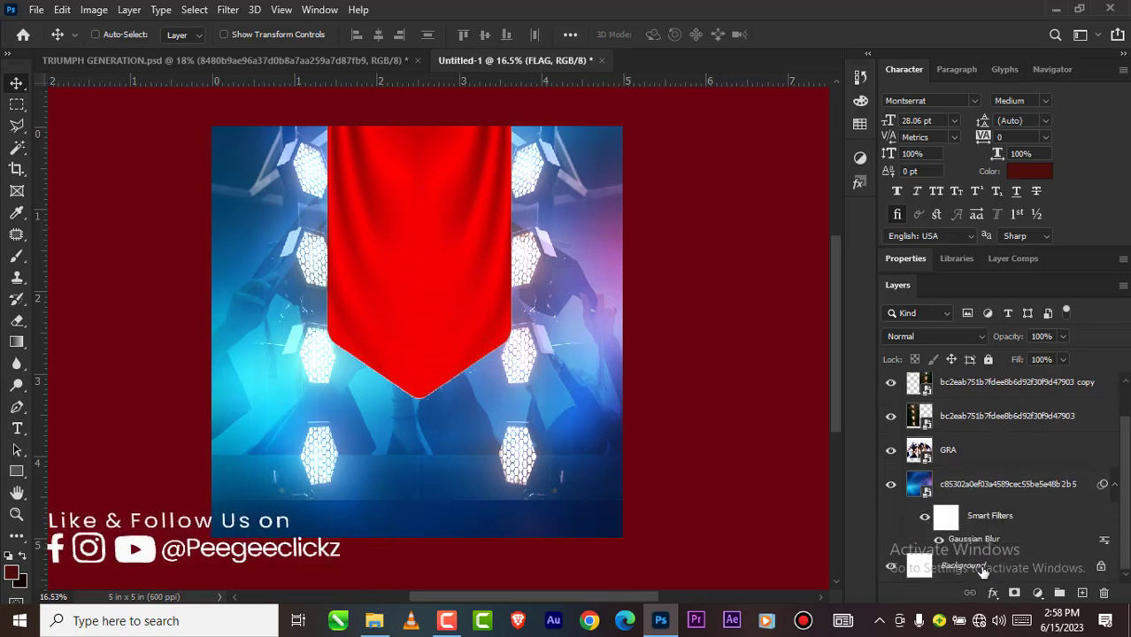
click(981, 568)
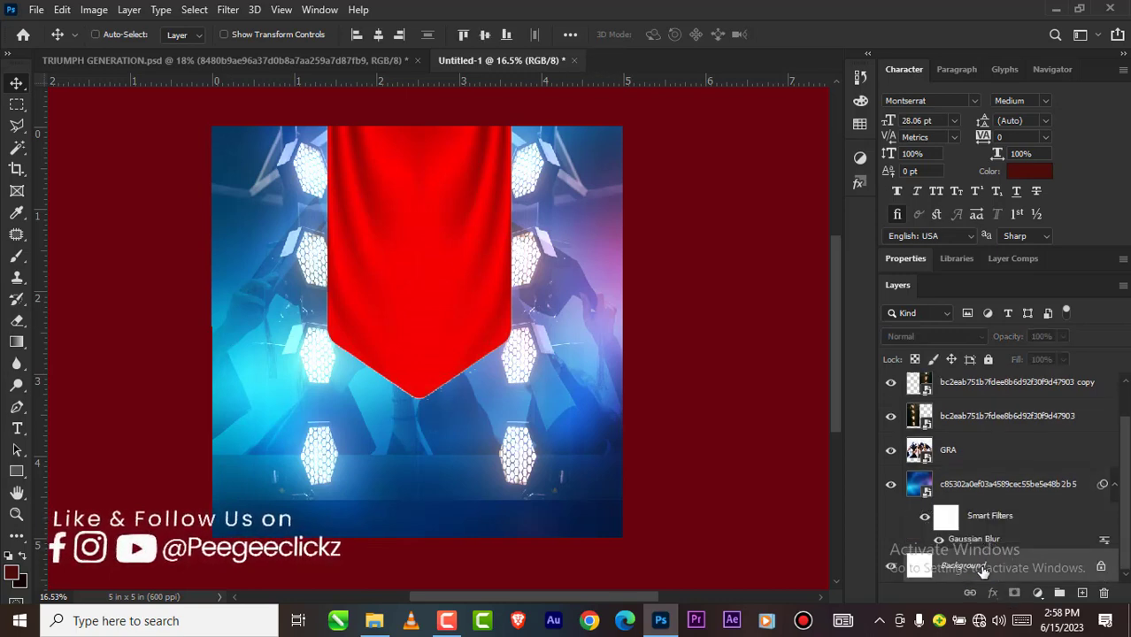
click(379, 35)
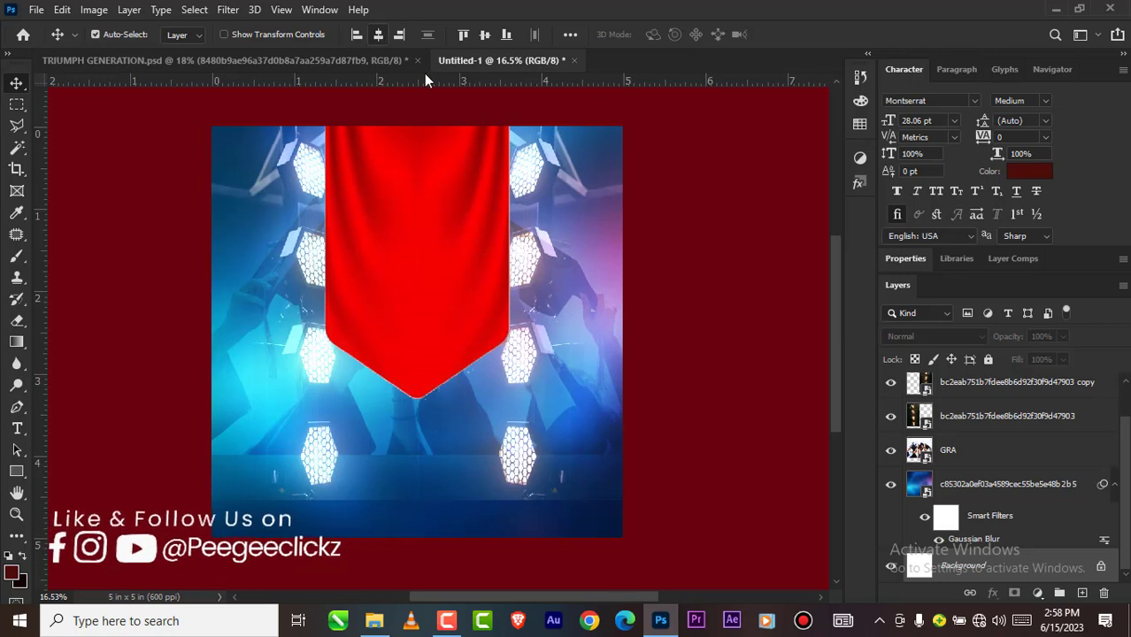
Step: Move the right and left stage lights slightly outward from the banner and nudge the FLAG banner slightly right and down
click(546, 228)
drag(545, 228, 559, 228)
click(298, 175)
drag(299, 177, 288, 177)
scroll(337, 185, down, 2)
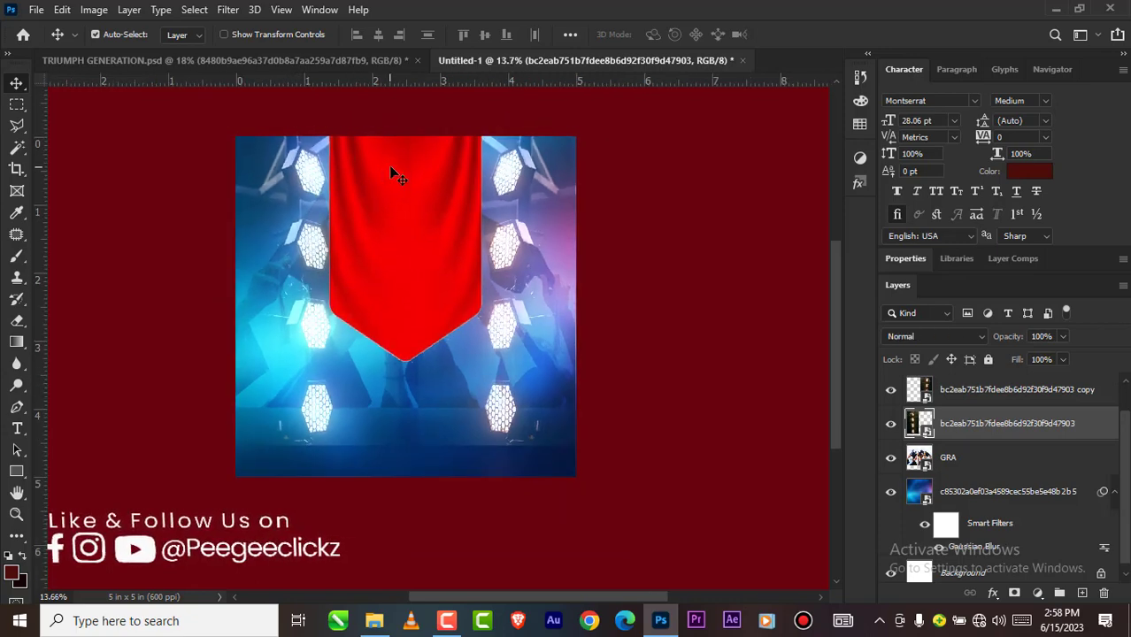
drag(385, 165, 390, 166)
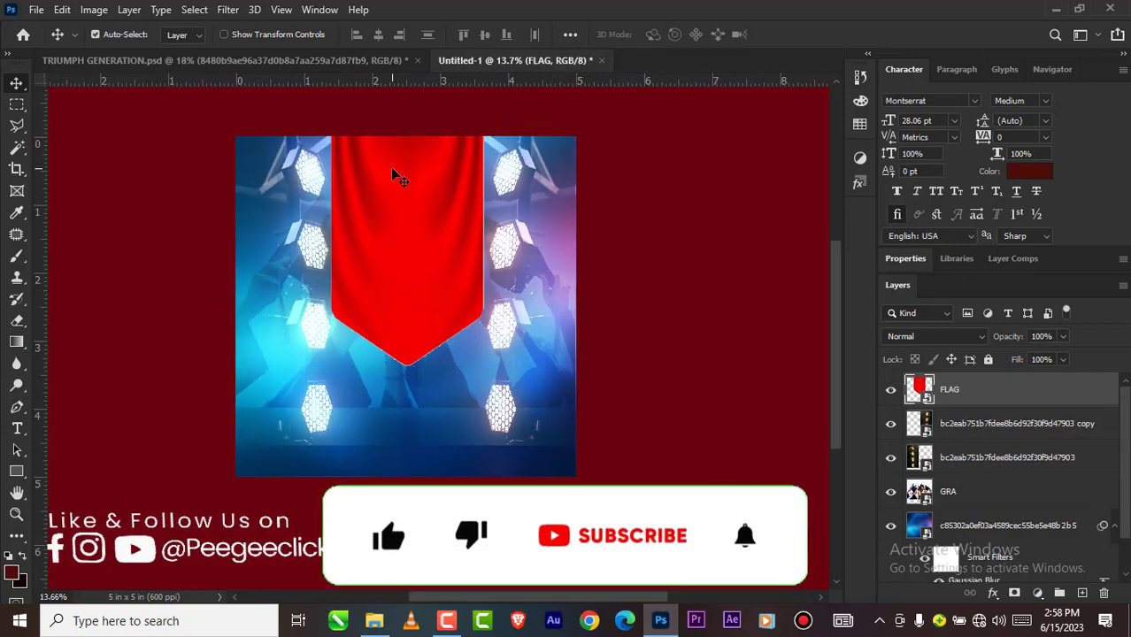
Step: Add a Hue/Saturation adjustment layer above the FLAG banner and reduce its saturation to -41
scroll(391, 167, down, 3)
scroll(402, 195, up, 2)
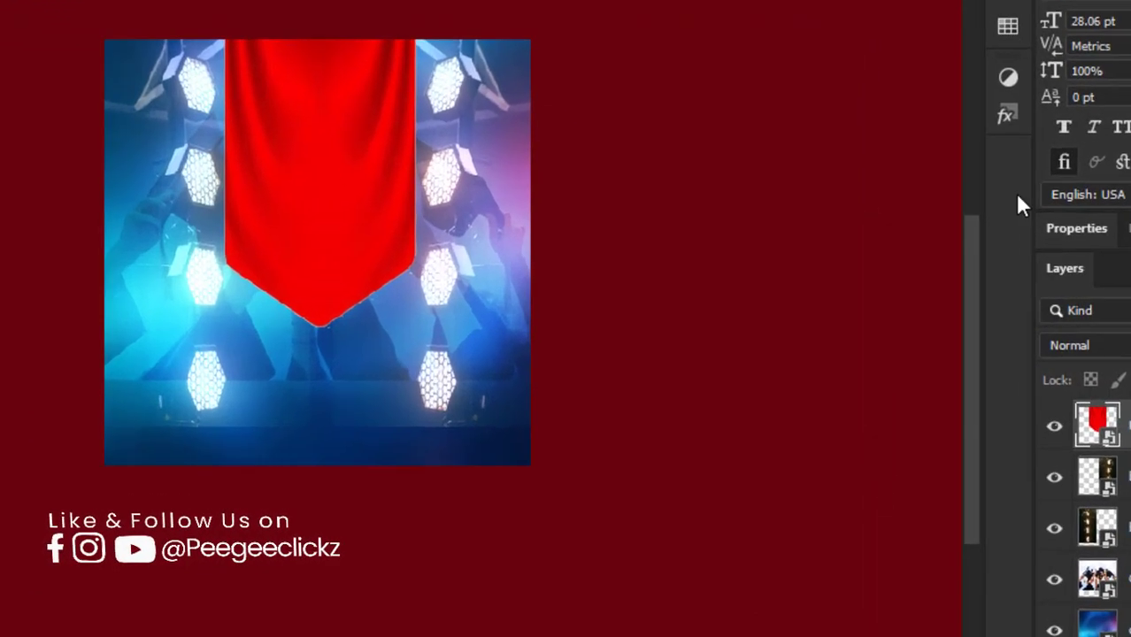
click(860, 158)
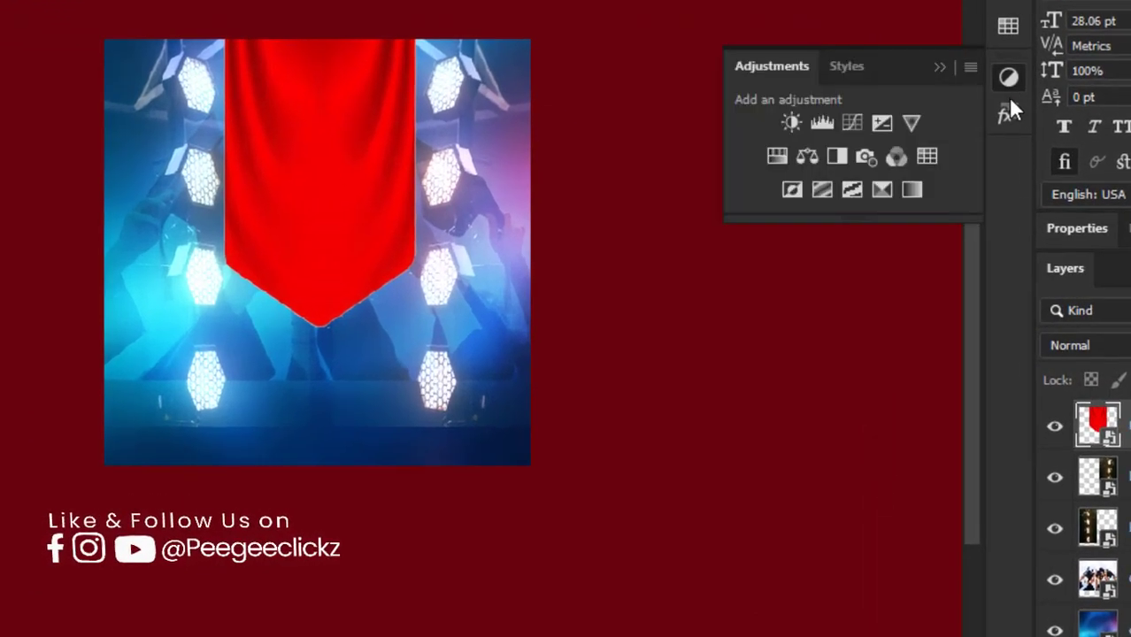
click(778, 156)
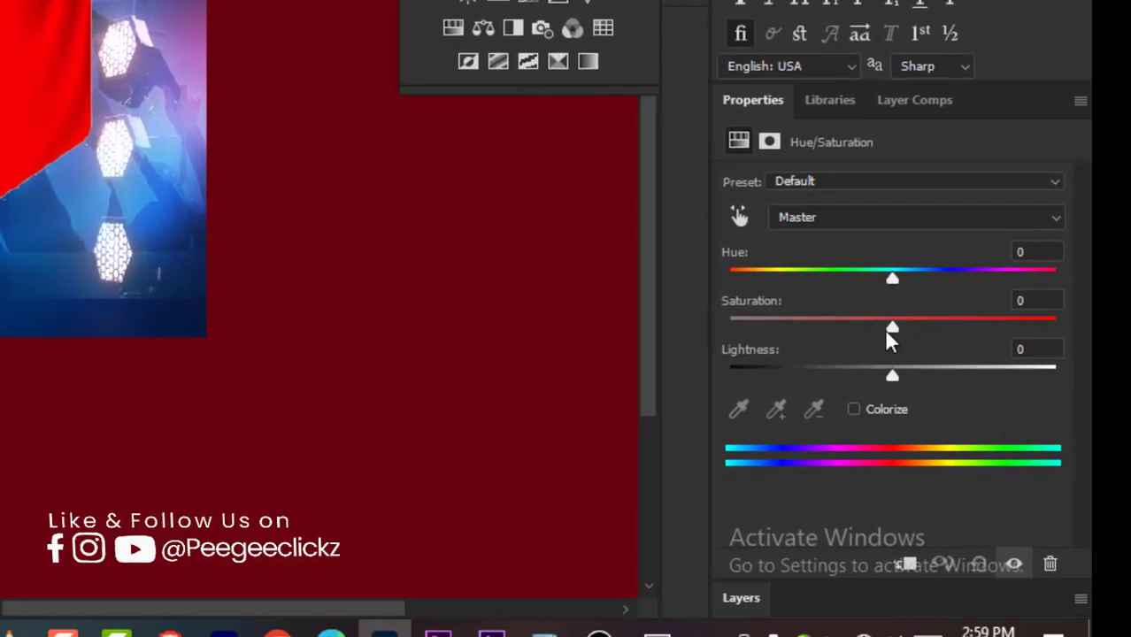
drag(957, 356, 894, 354)
drag(823, 330, 827, 327)
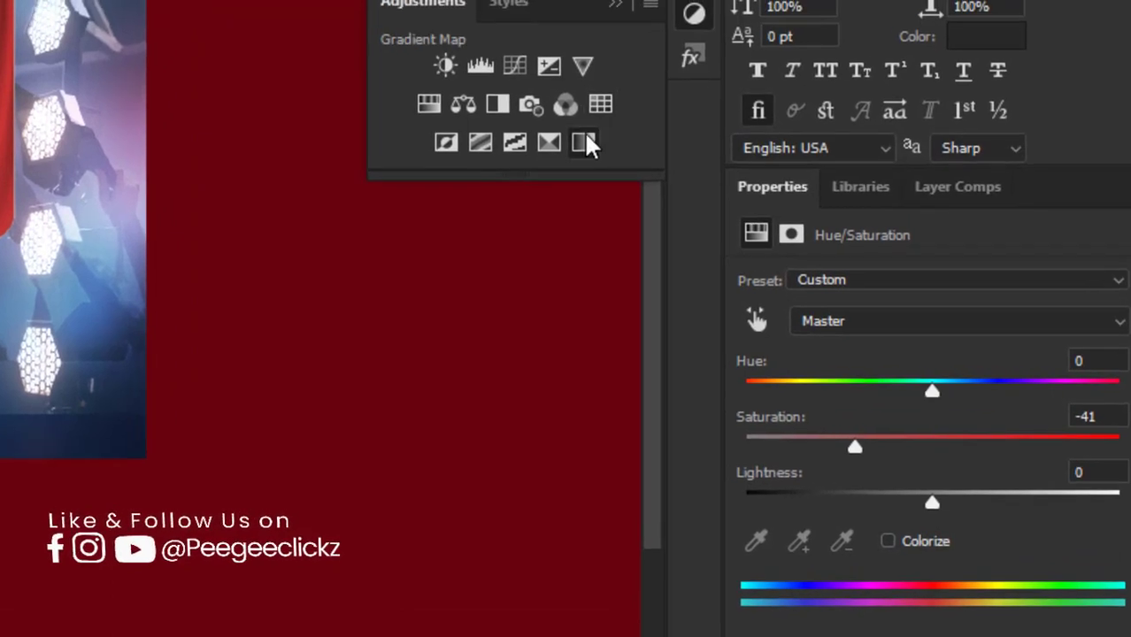
Step: Add a Gradient Map adjustment layer and set the gradient's starting colour stop to 001e43
click(587, 135)
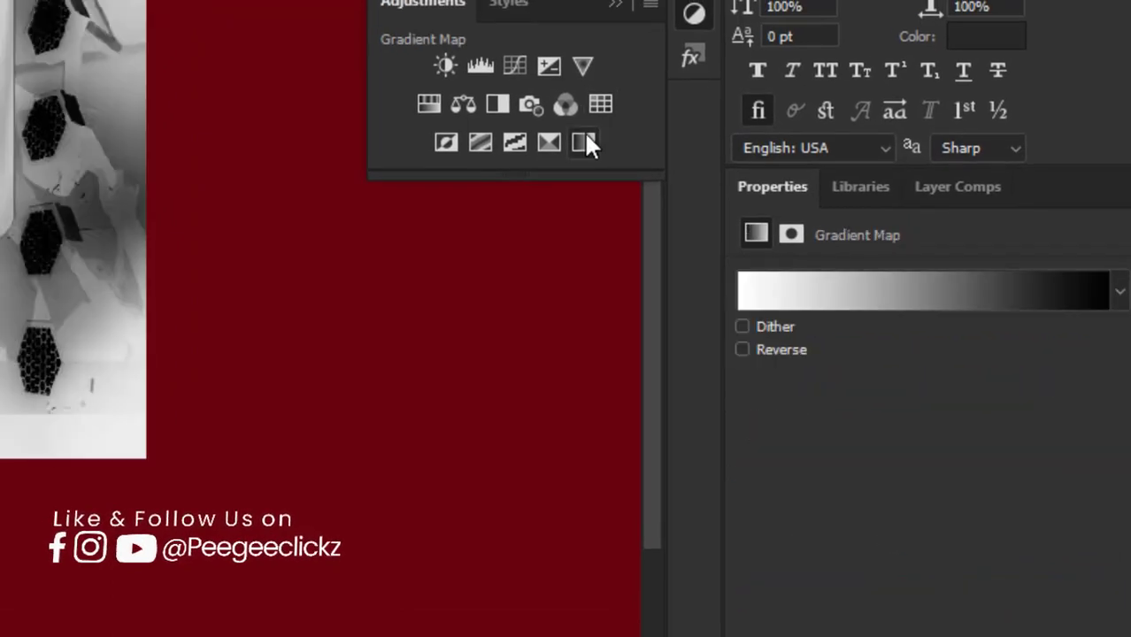
click(760, 300)
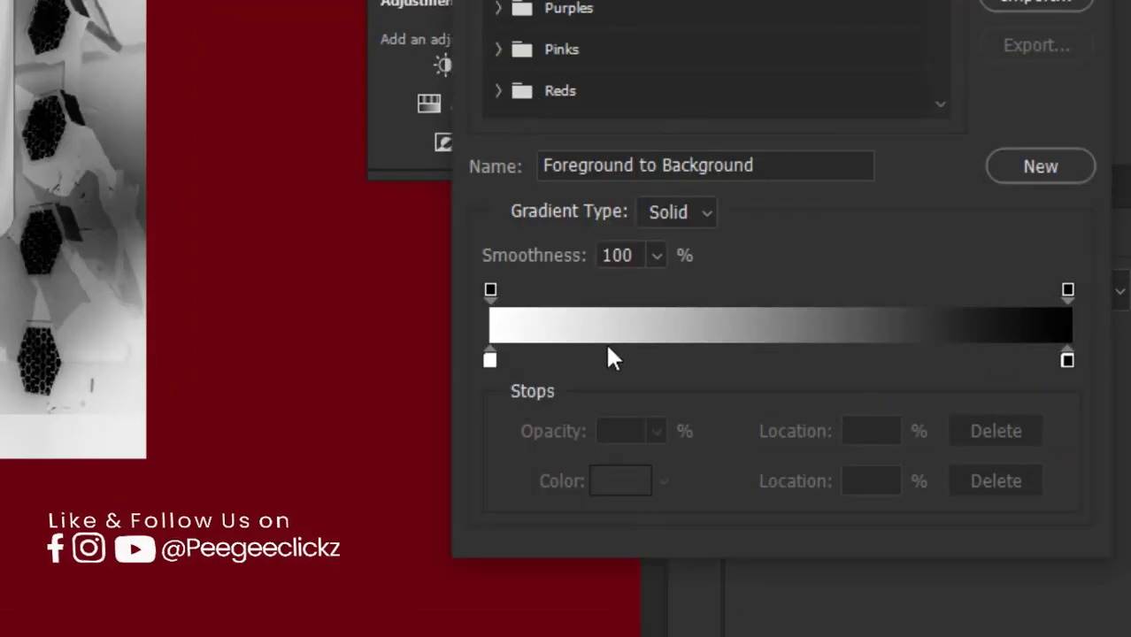
click(490, 360)
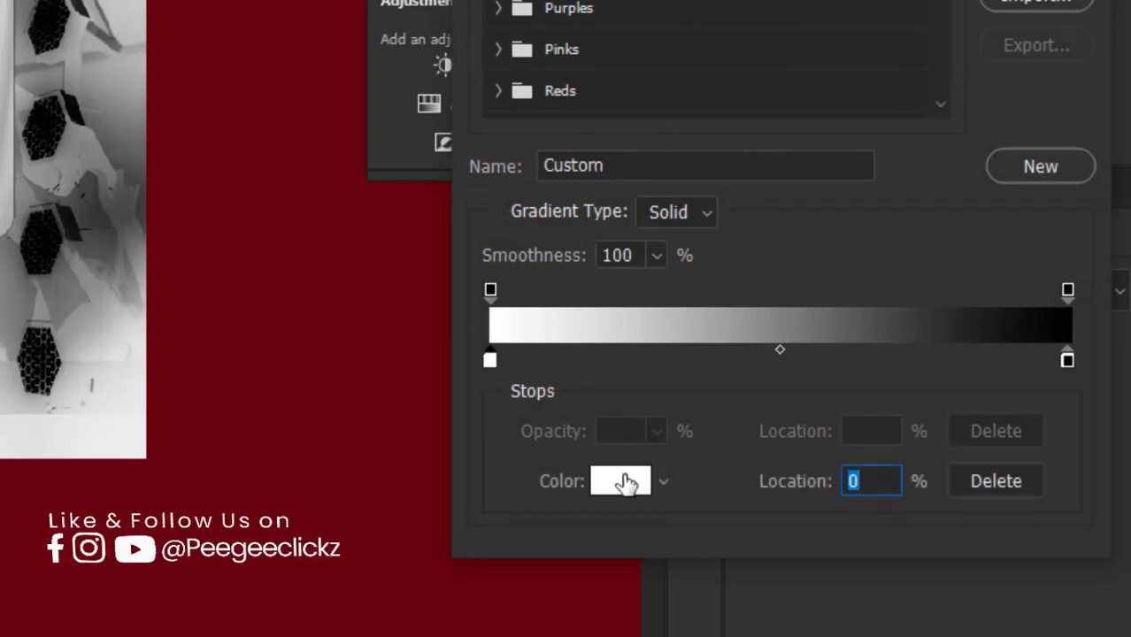
click(623, 480)
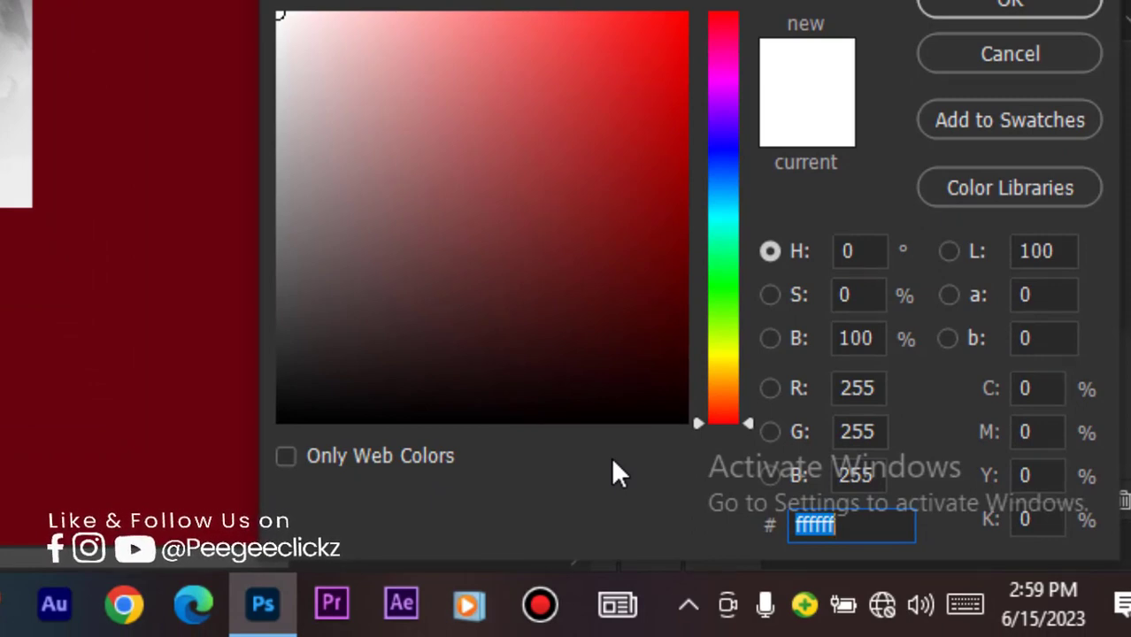
text(00)
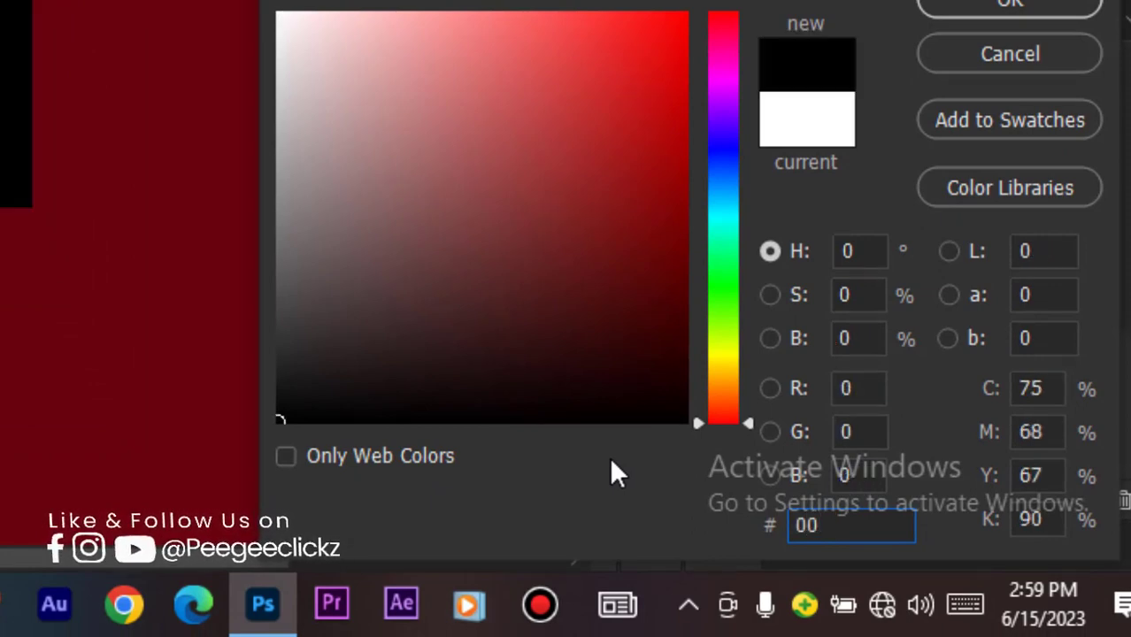
text(1)
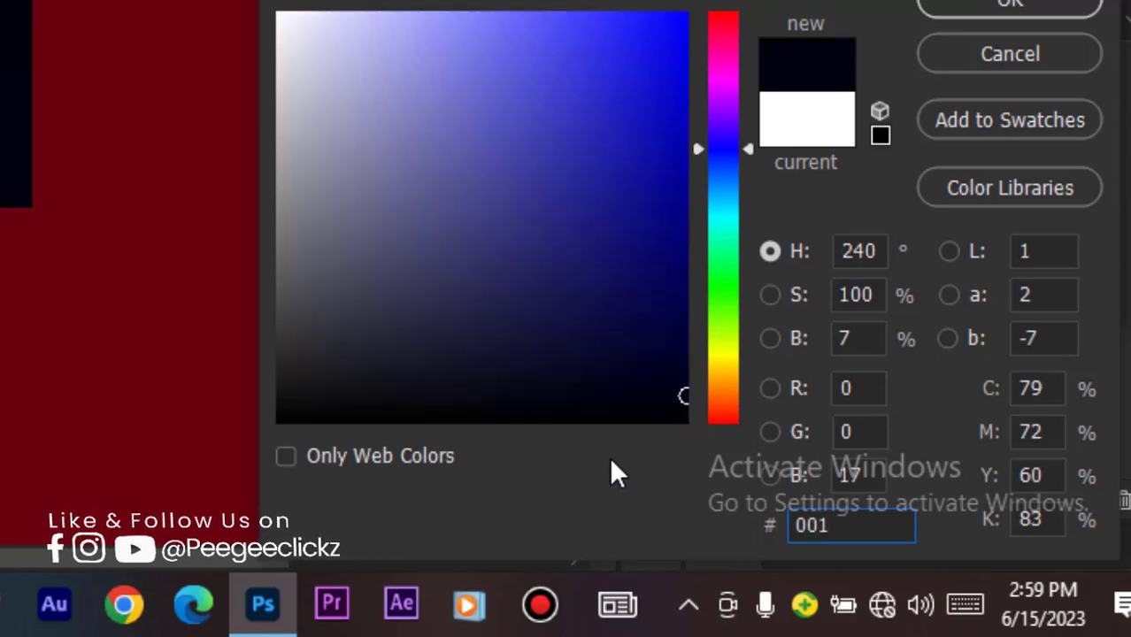
text(e)
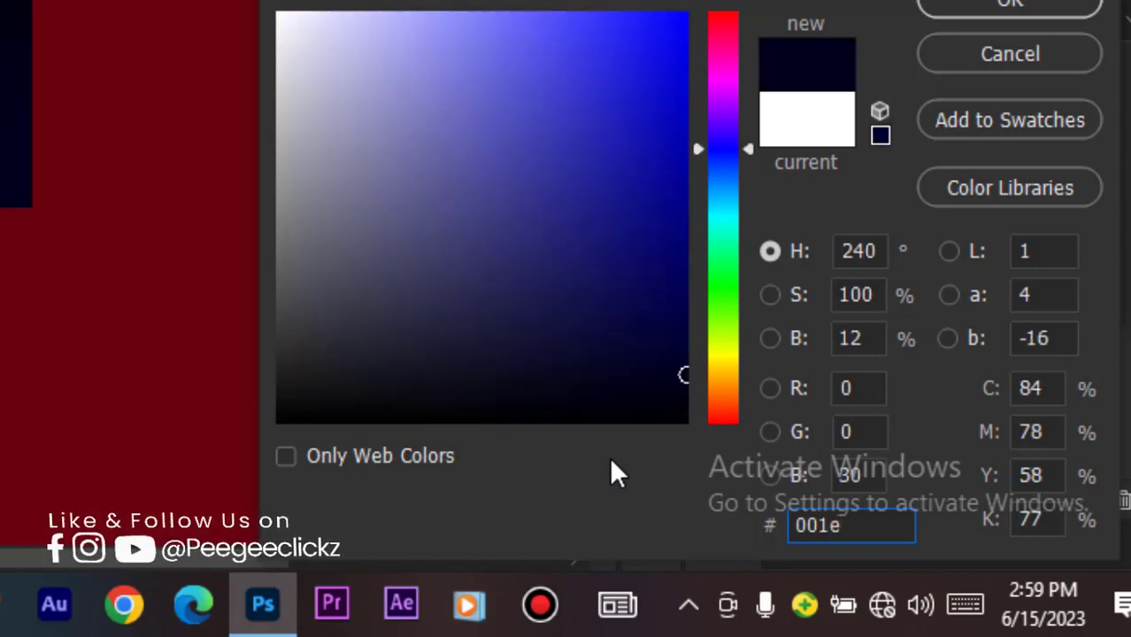
text(43)
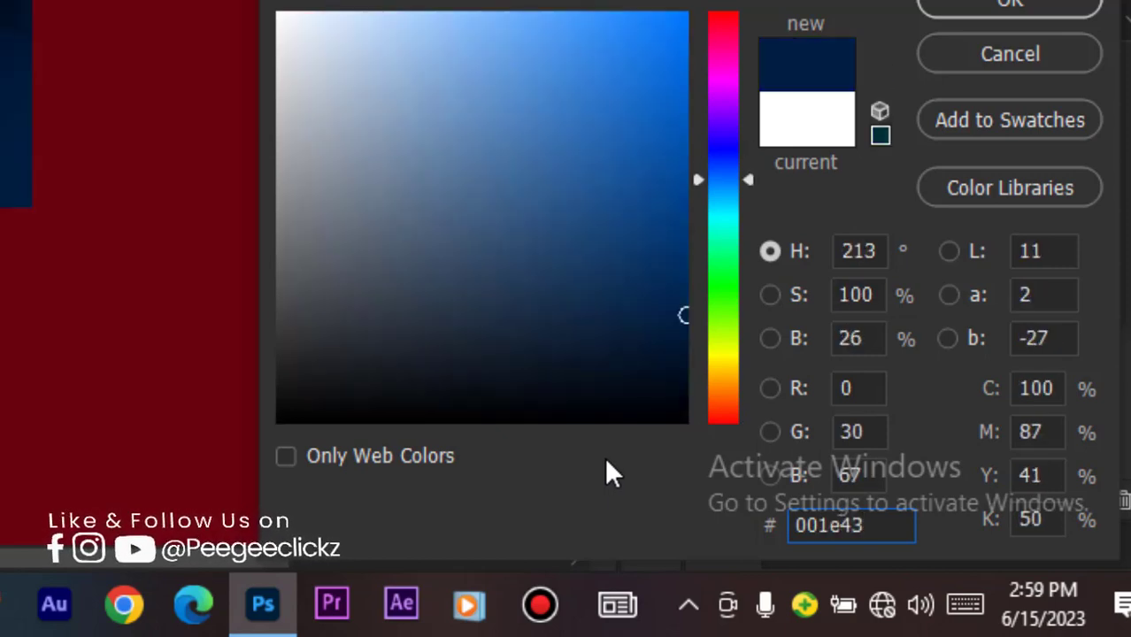
click(1007, 5)
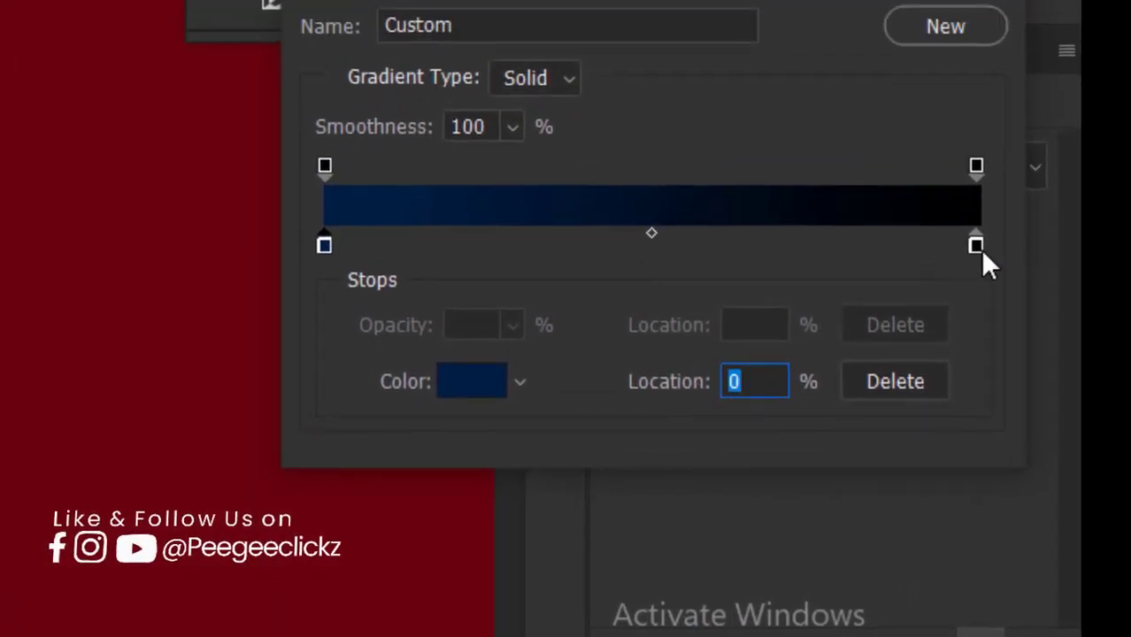
Step: Set the gradient map's ending colour stop to 078efb and accept the gradient
click(976, 246)
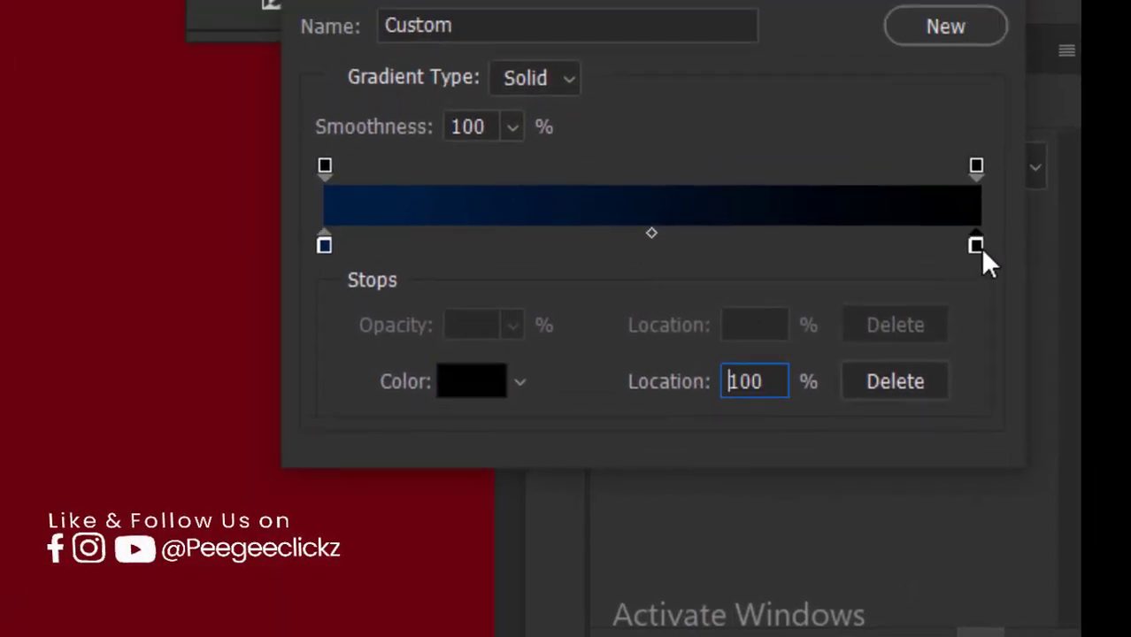
click(469, 385)
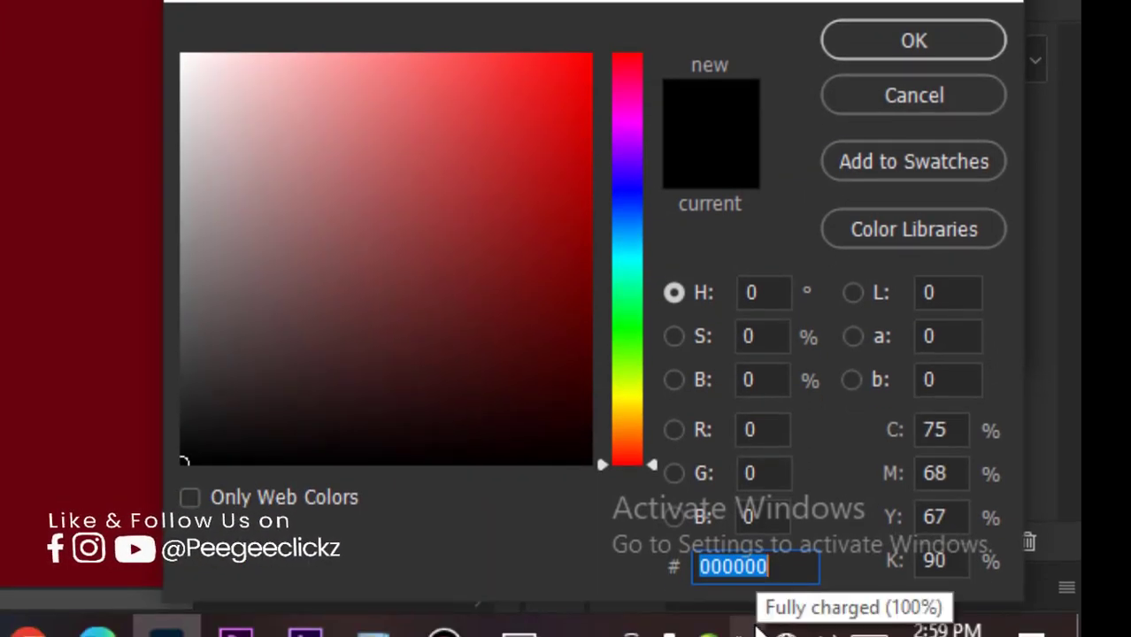
text(07)
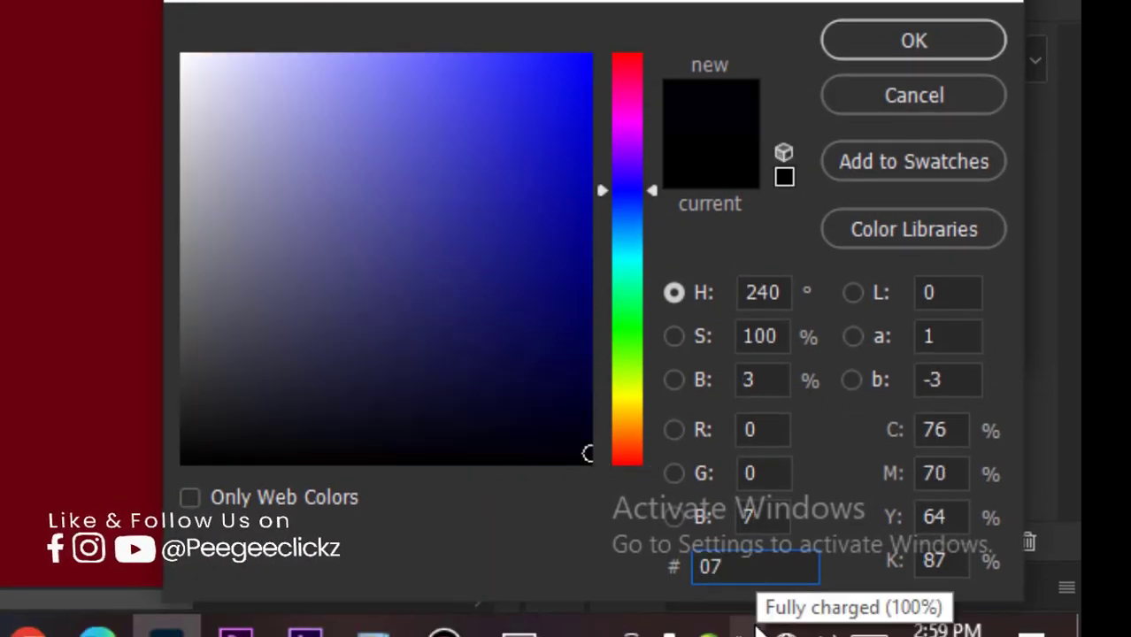
text(8)
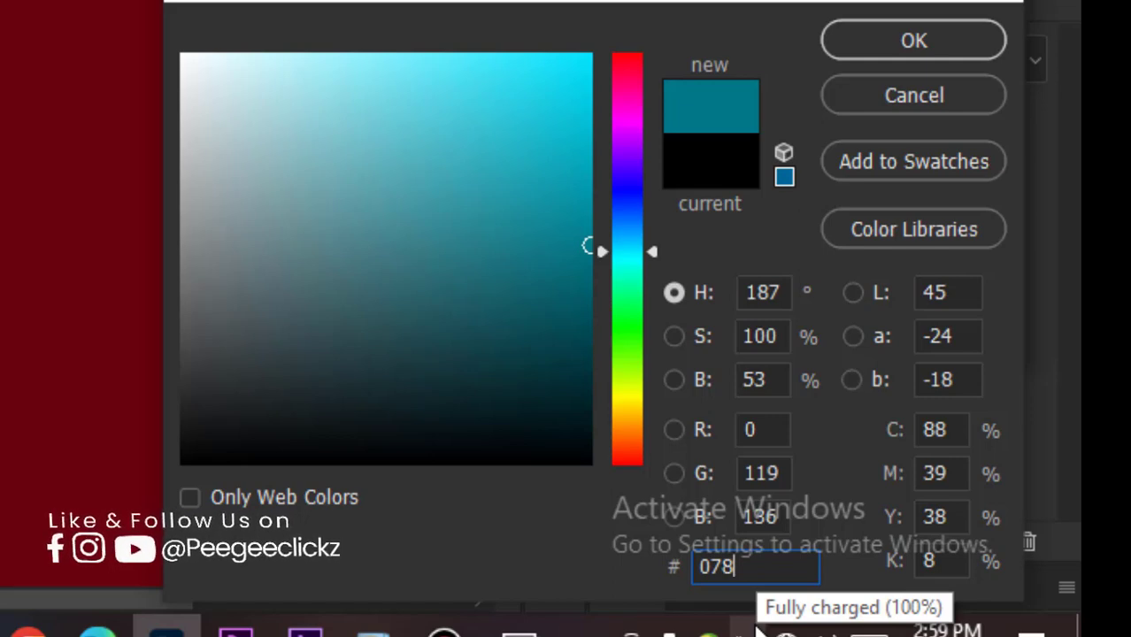
text(e)
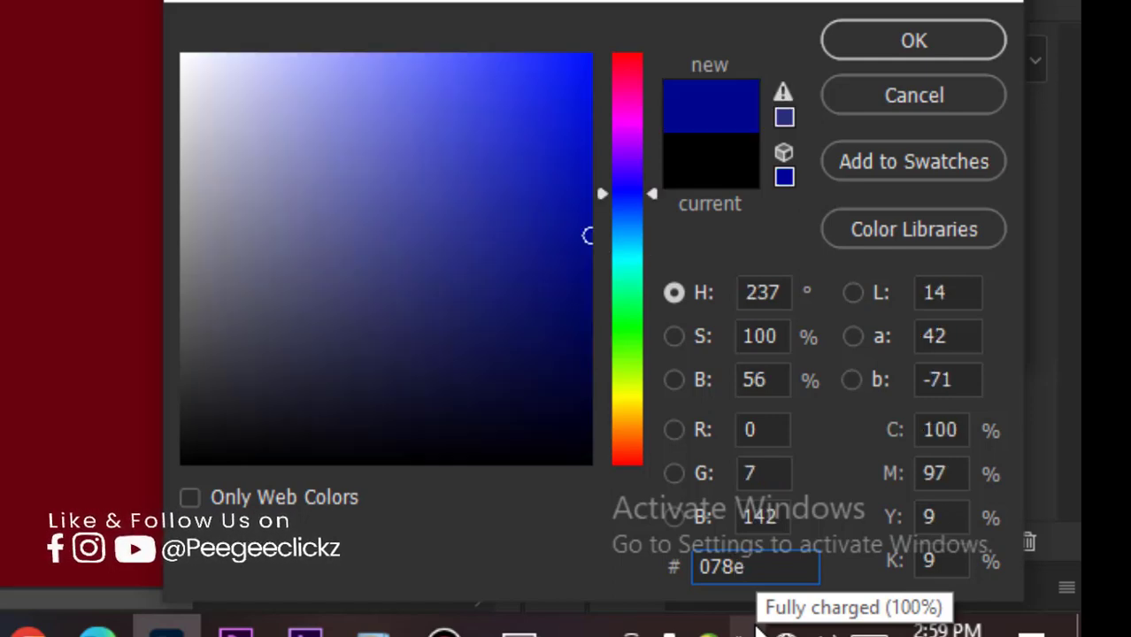
text(fb)
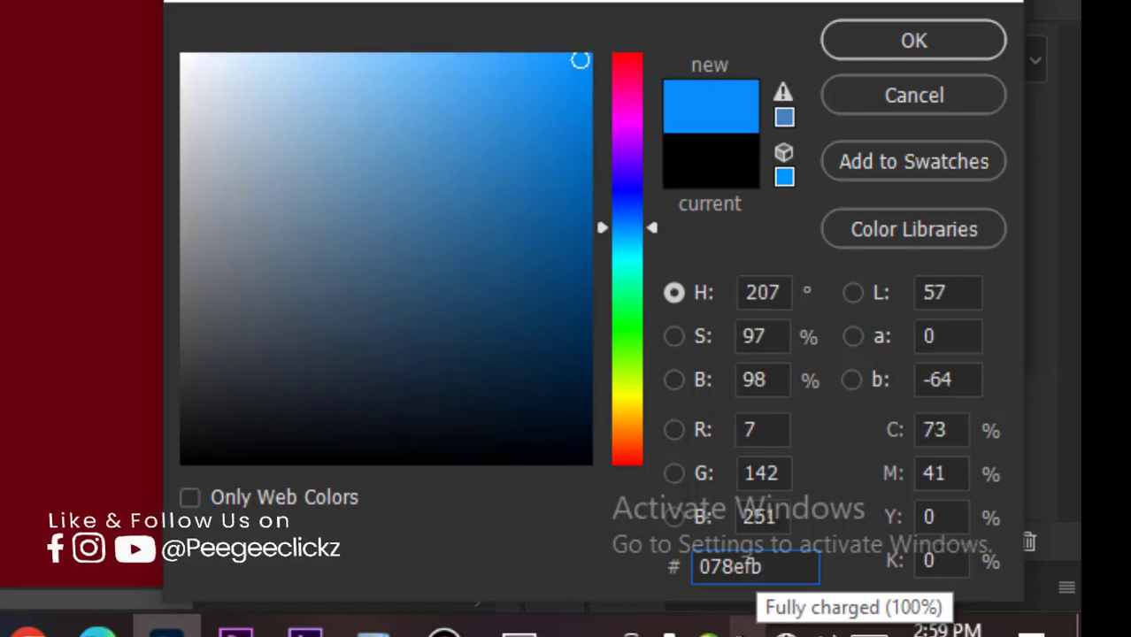
click(876, 41)
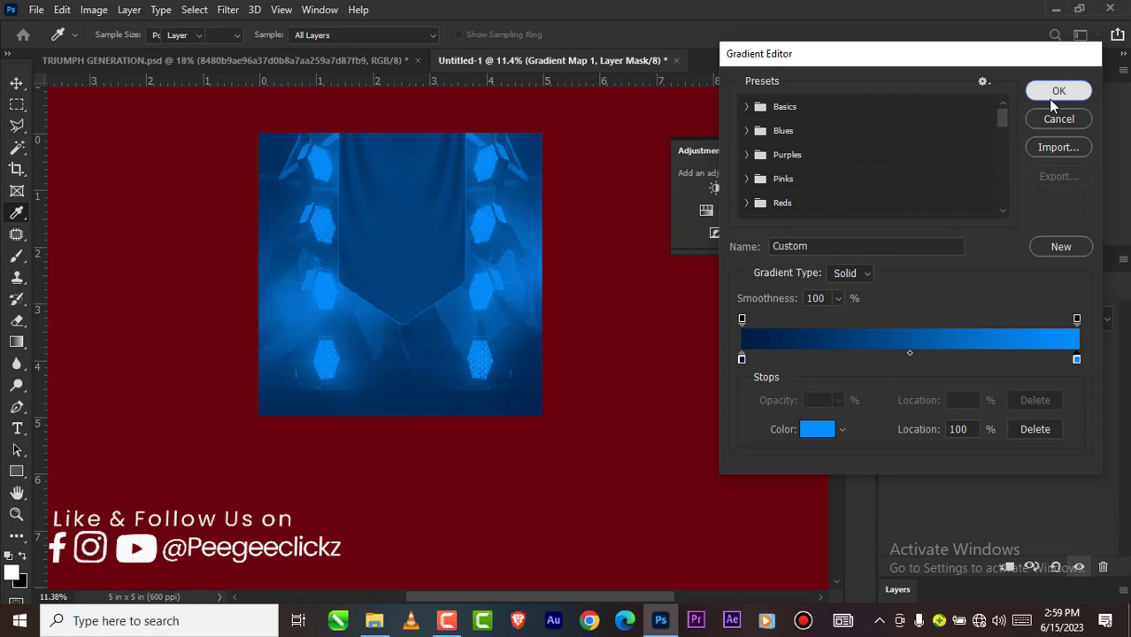
click(1050, 95)
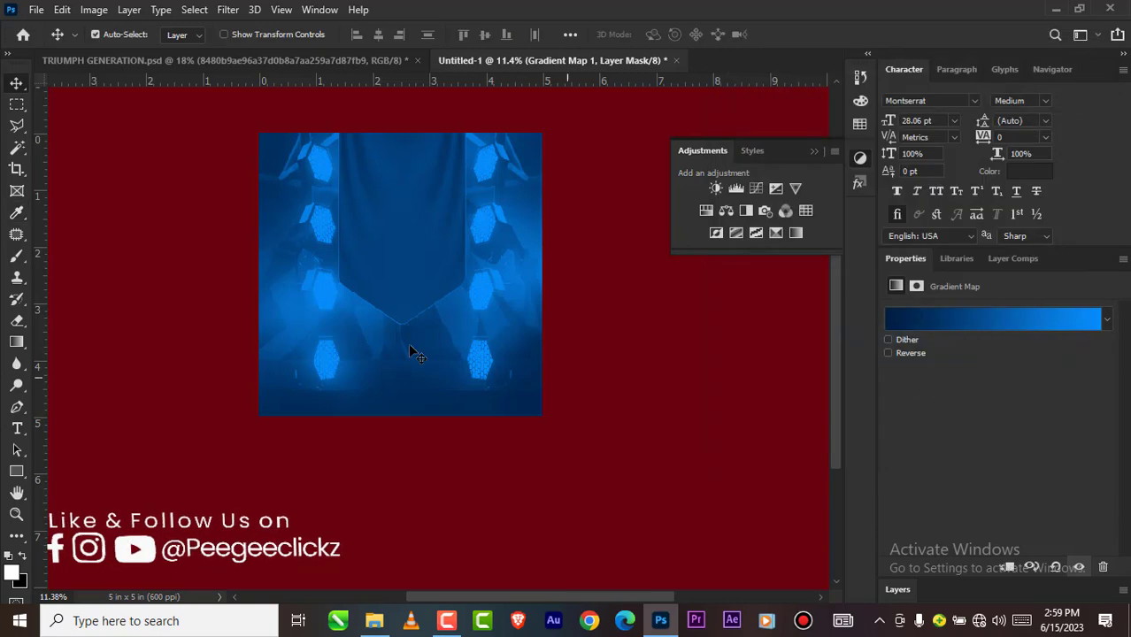
Step: Examine the gradient-mapped background and layer stack, and compare them with the finished flyer in TRIUMPH GENERATION.psd
scroll(431, 285, down, 1)
click(897, 594)
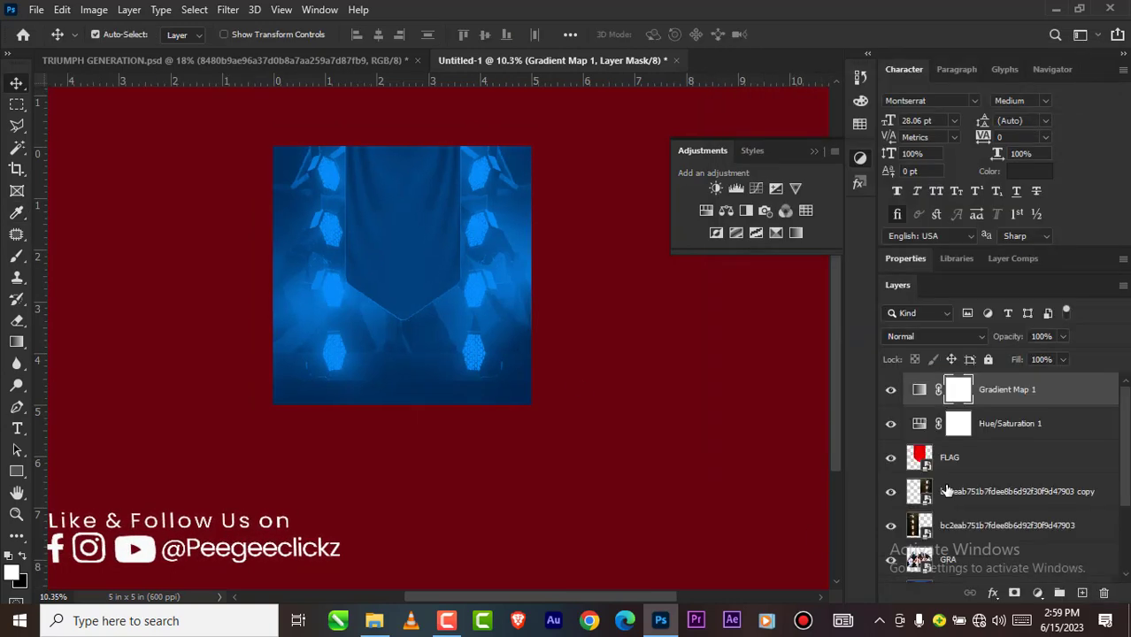
scroll(410, 236, up, 2)
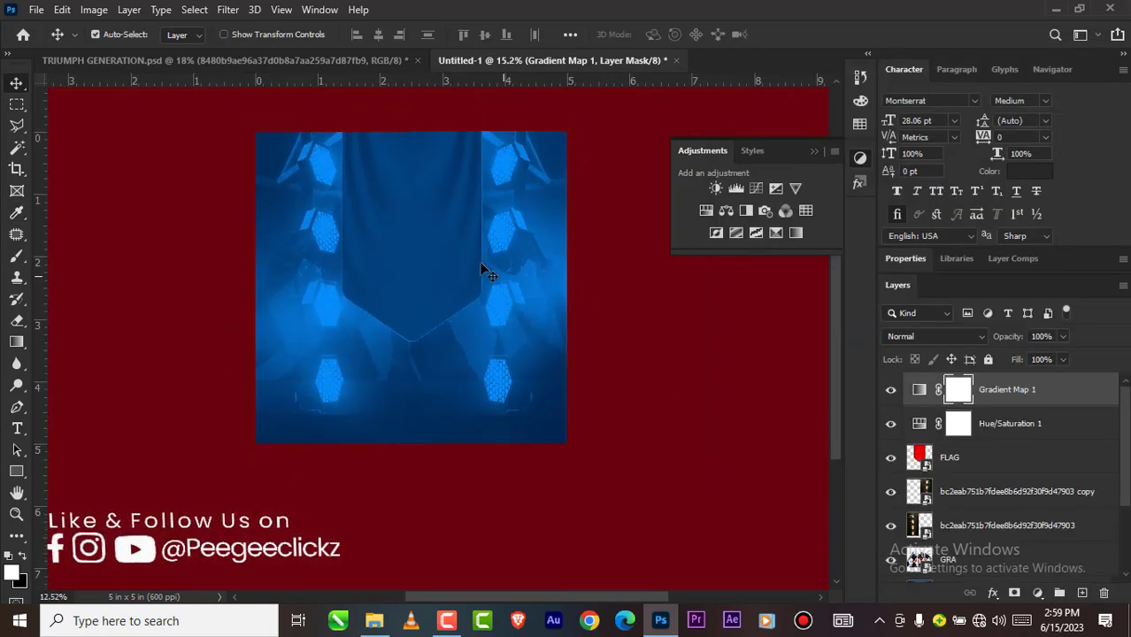
scroll(397, 326, down, 1)
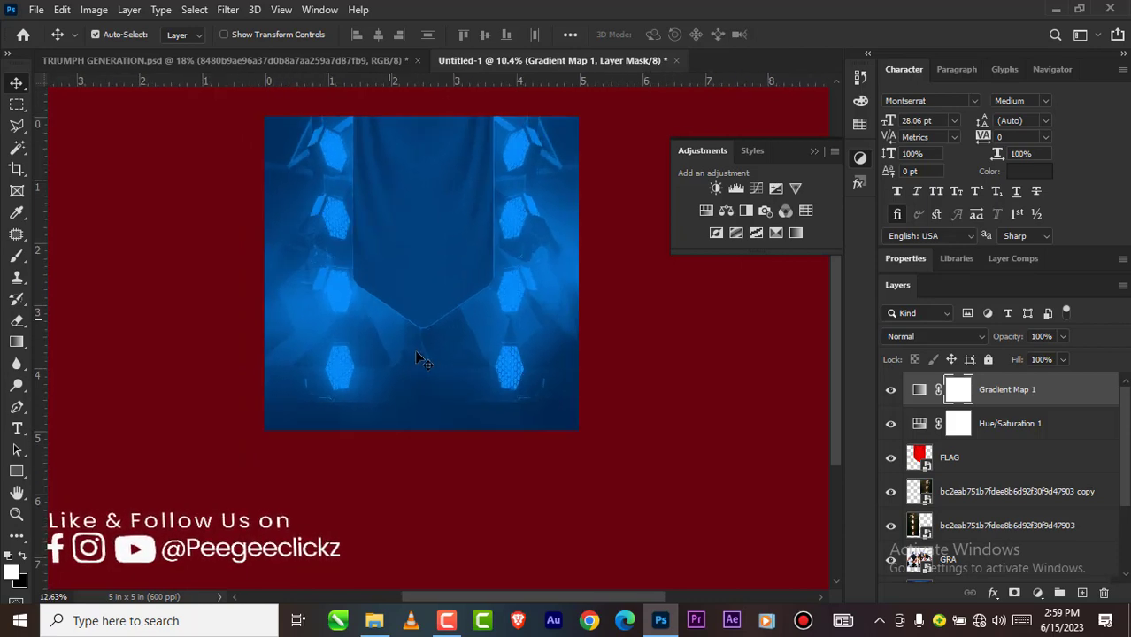
scroll(365, 307, up, 1)
scroll(364, 375, down, 2)
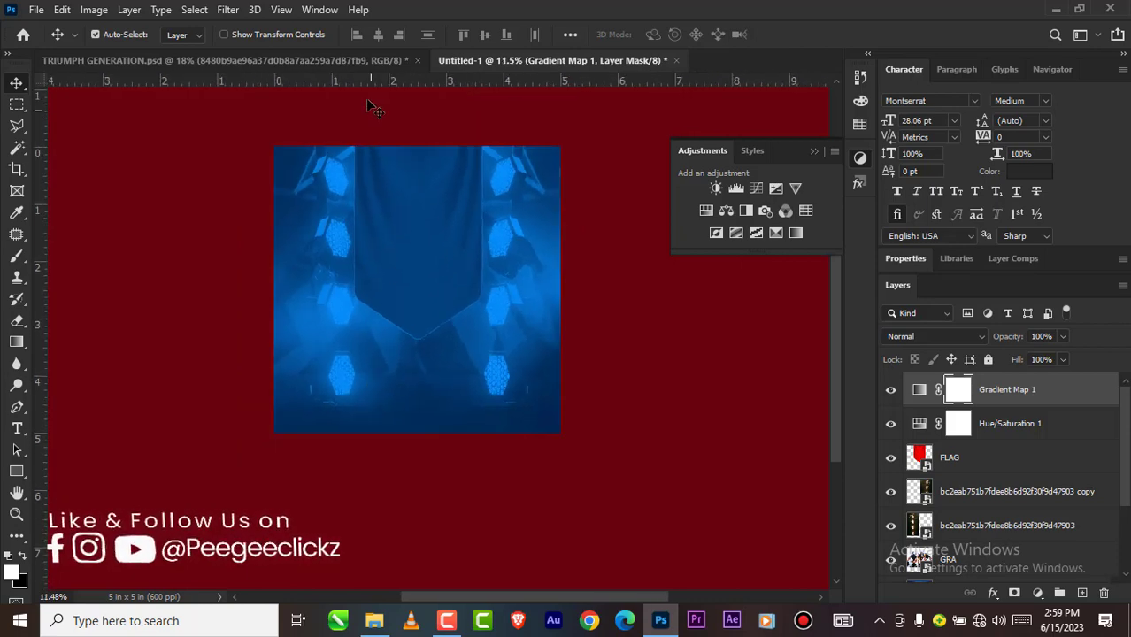
click(325, 59)
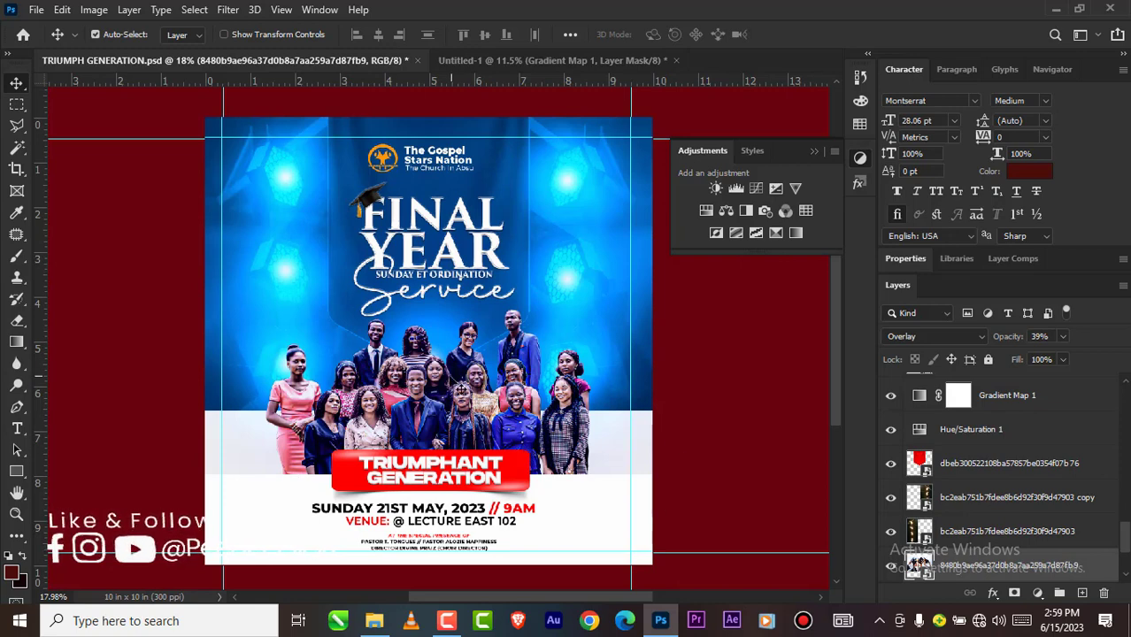
click(572, 59)
scroll(451, 243, down, 1)
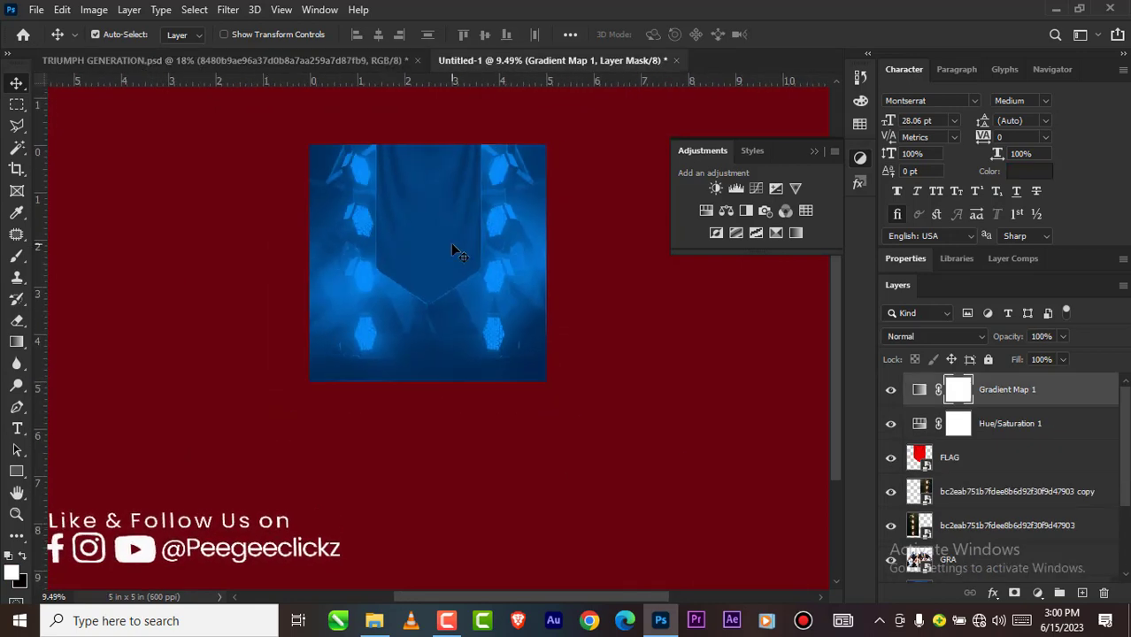
scroll(446, 248, up, 1)
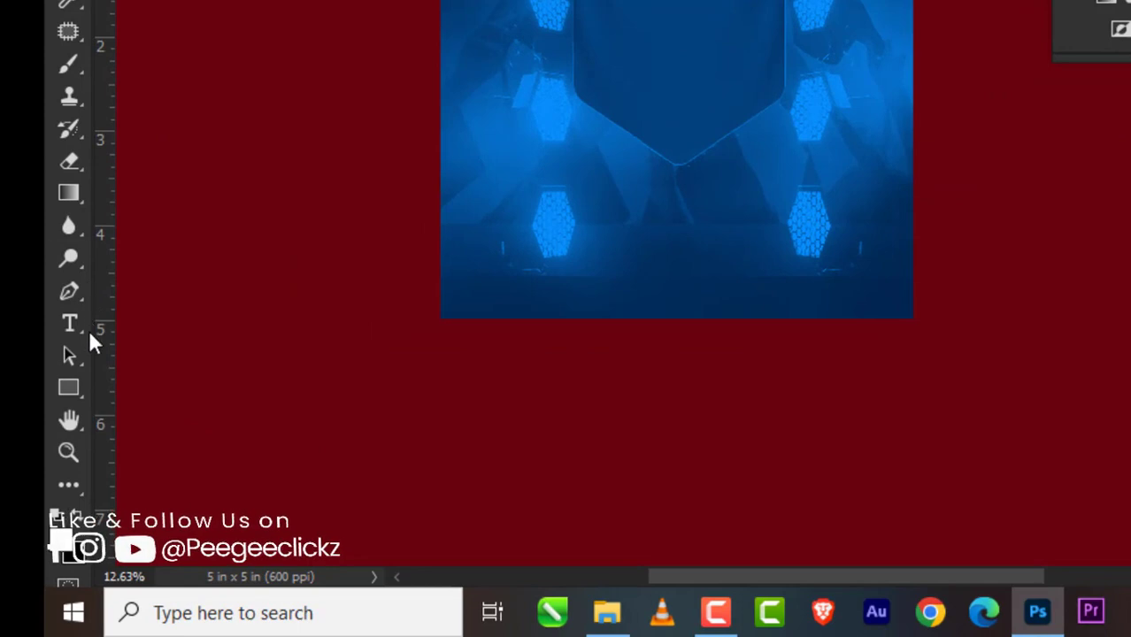
Step: Draw a rectangle about 3683 × 1131 px across the lower part of the canvas, overhanging its side and bottom edges
right_click(84, 393)
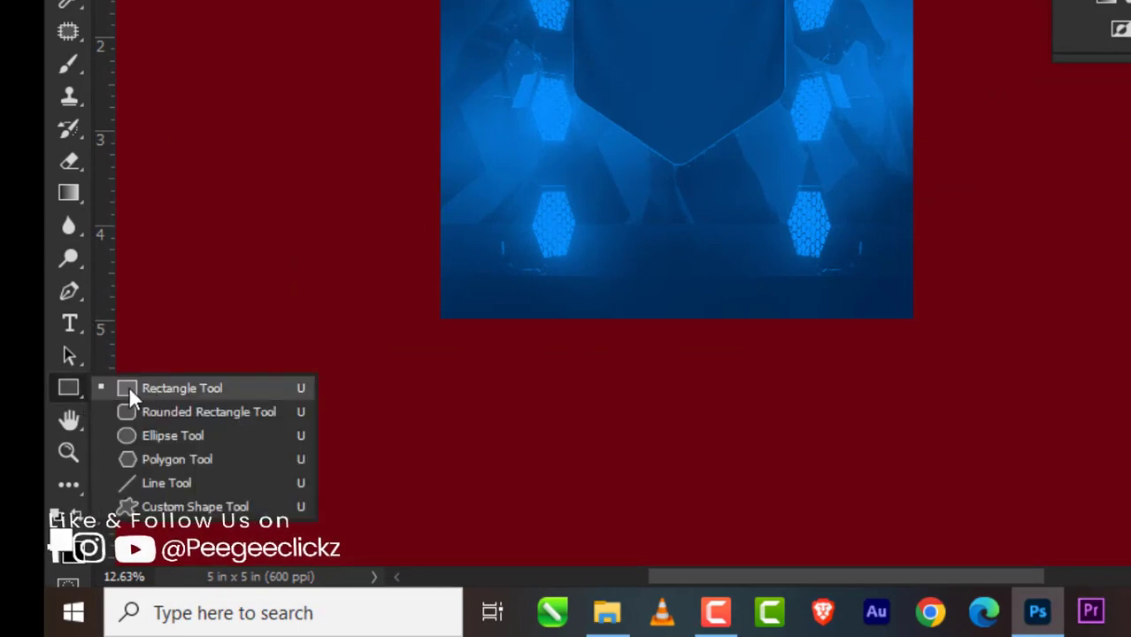
click(151, 388)
drag(397, 167, 980, 345)
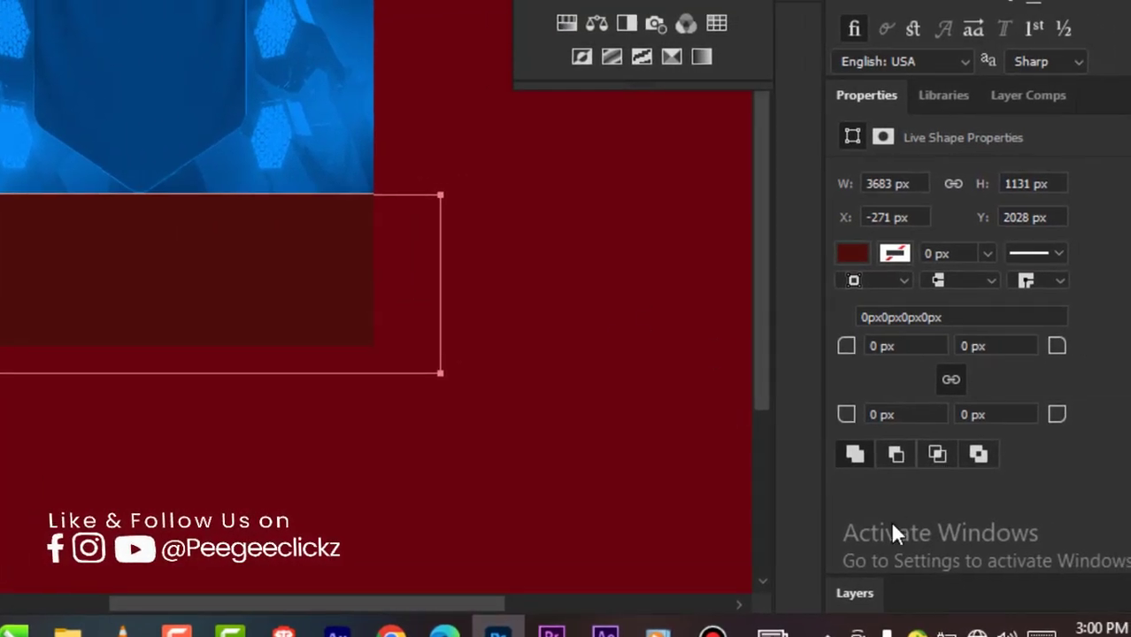
Step: Set the lower rectangle's fill to the solid colour f1f1f1
click(846, 256)
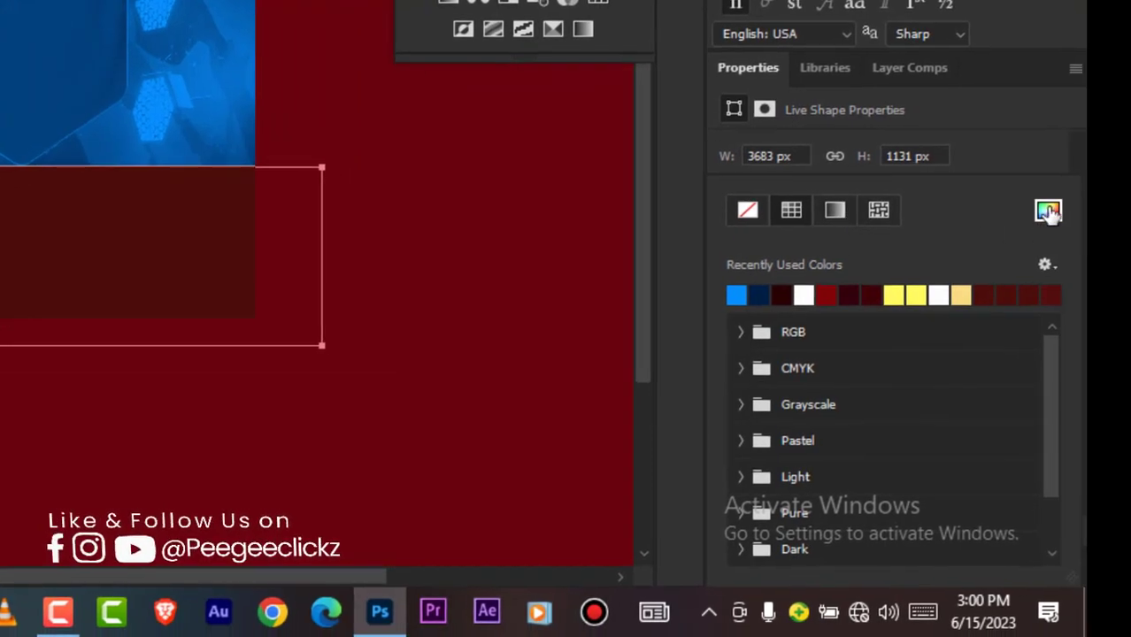
click(1048, 210)
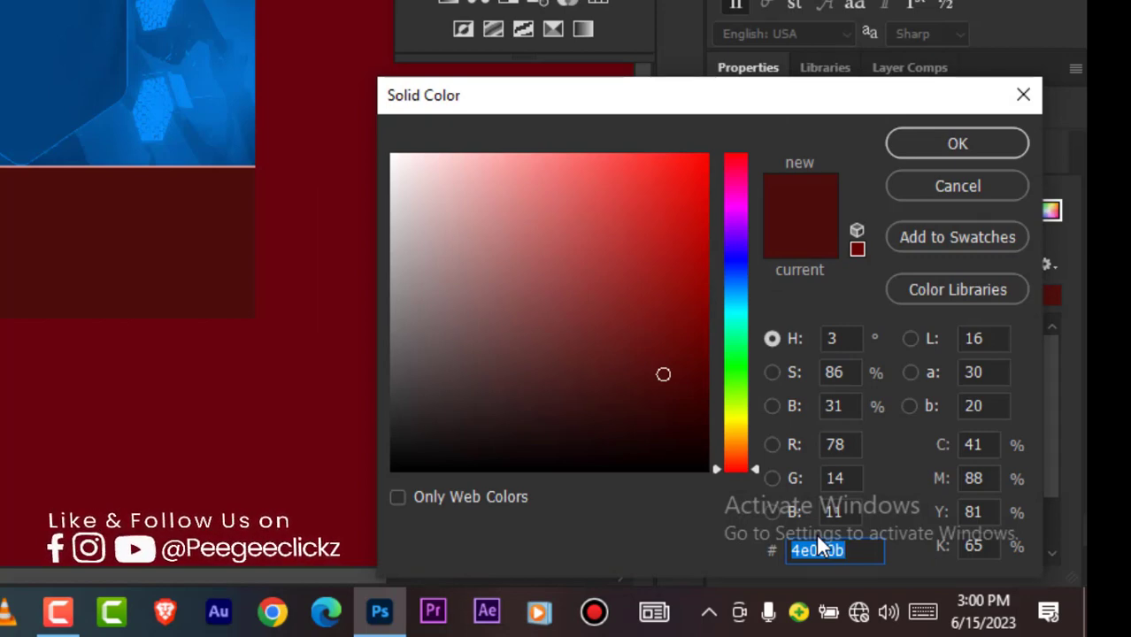
text(f1)
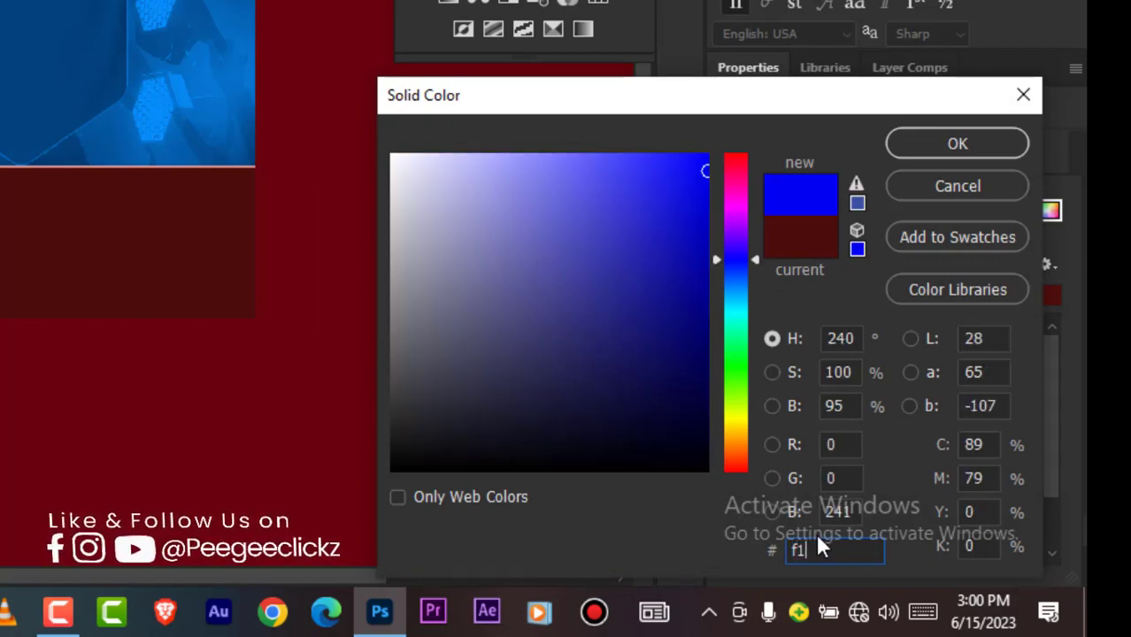
text(f1)
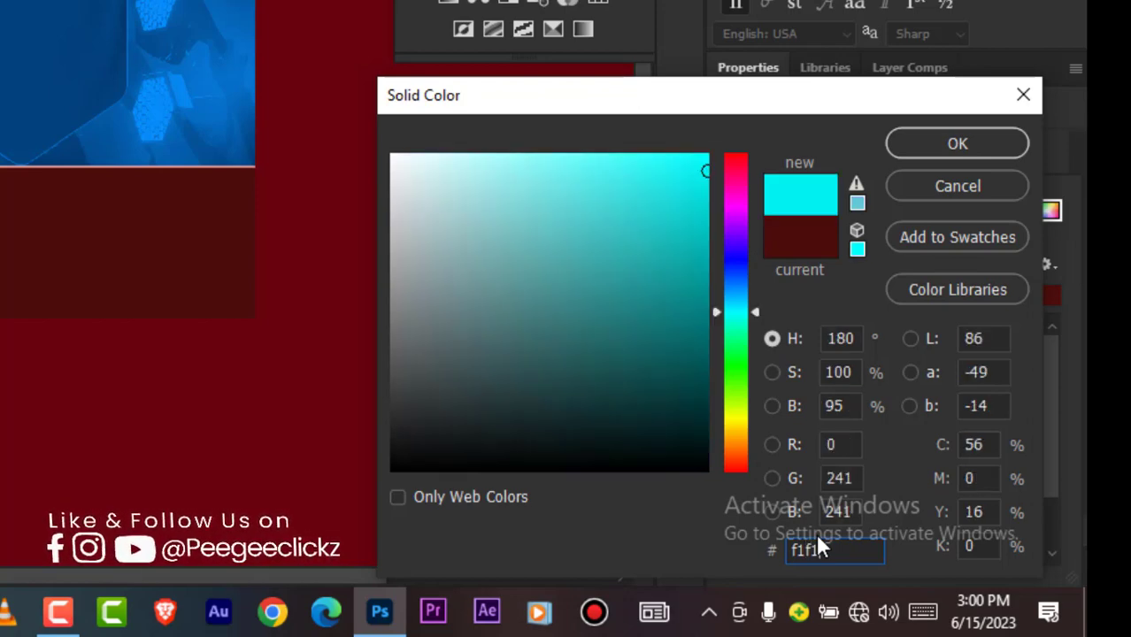
text(f)
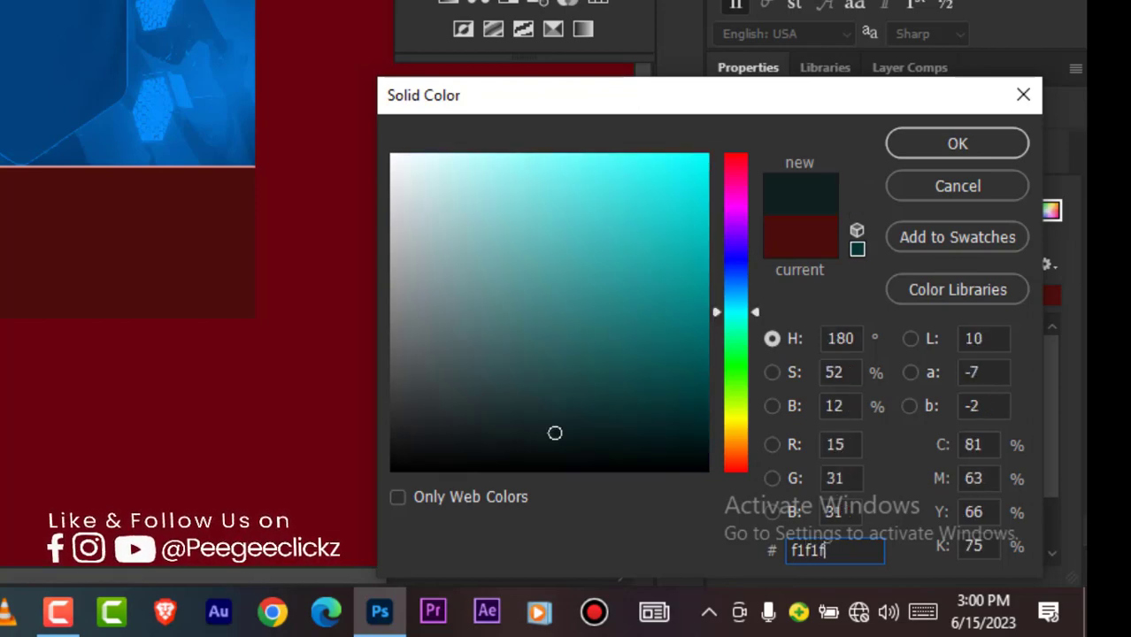
text(1)
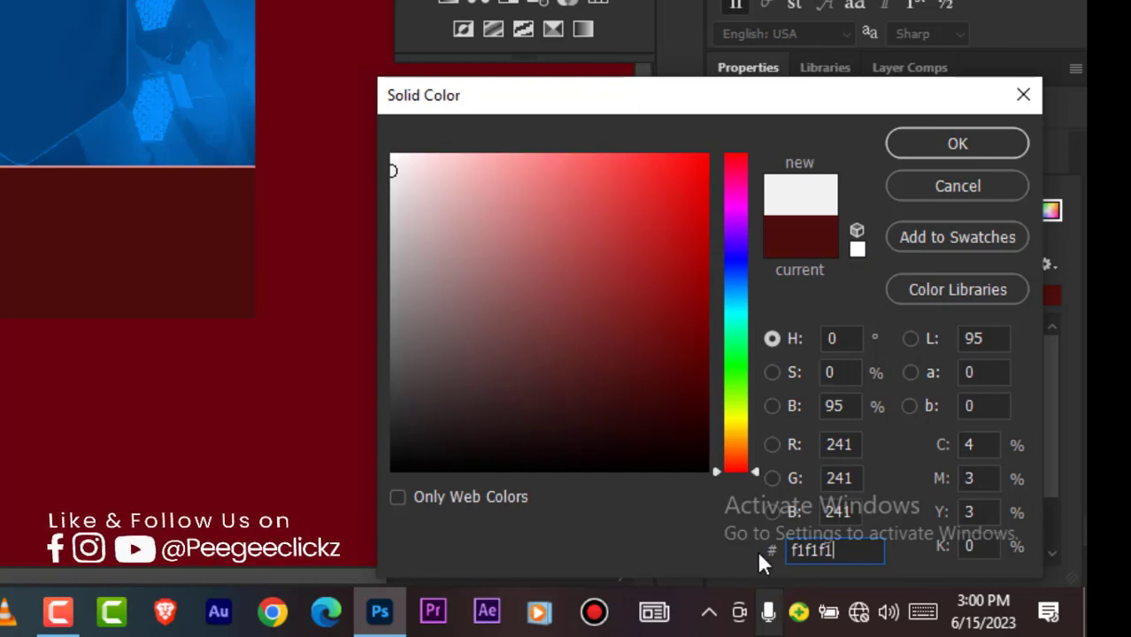
click(910, 147)
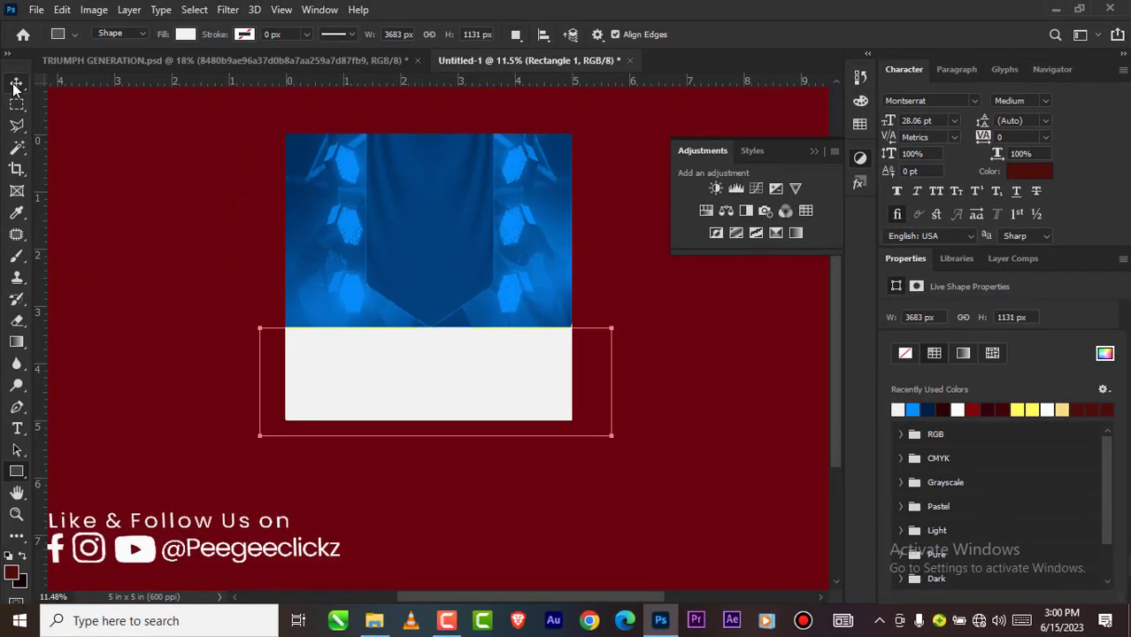
Step: Move the light rectangle up about 0.3 in so its upper edge sits near the 3-inch ruler mark
click(15, 85)
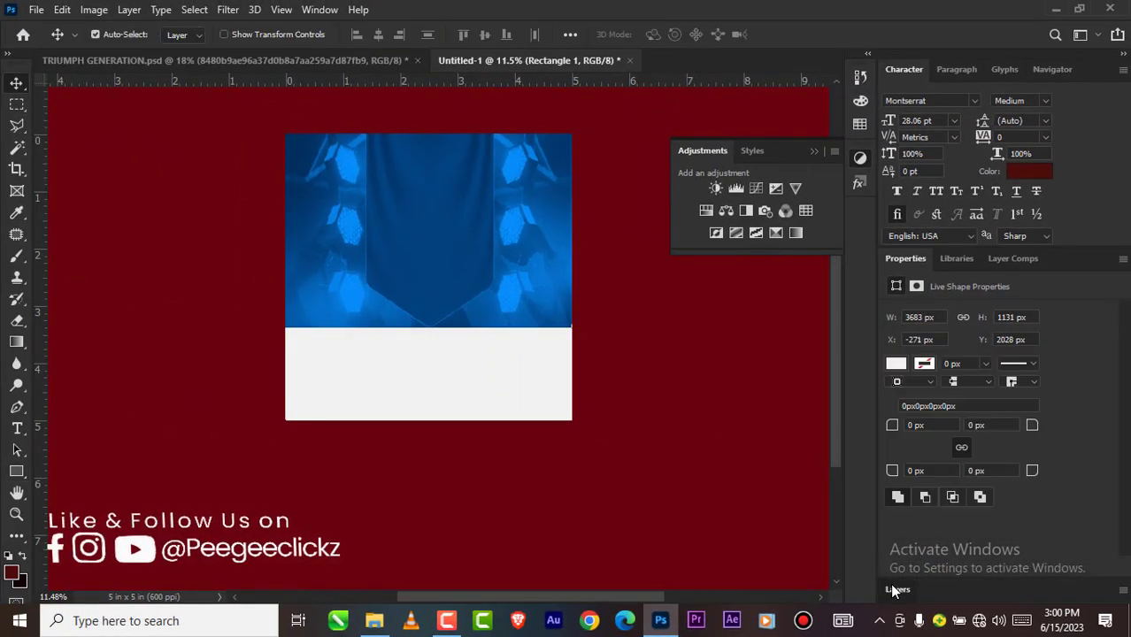
click(890, 584)
scroll(388, 353, up, 1)
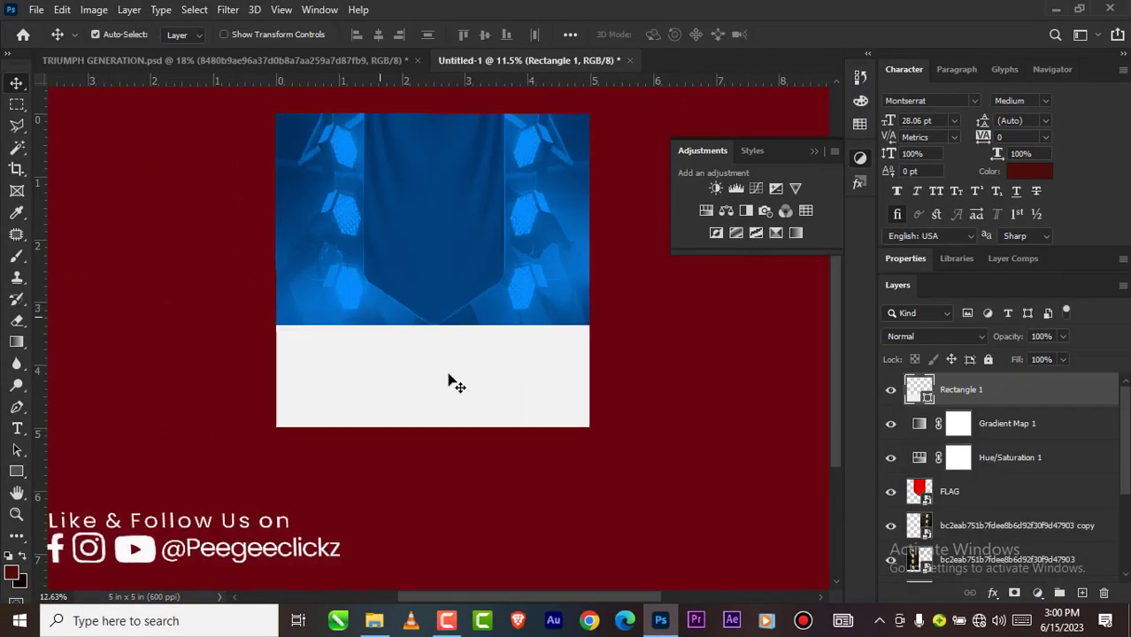
drag(452, 382, 455, 361)
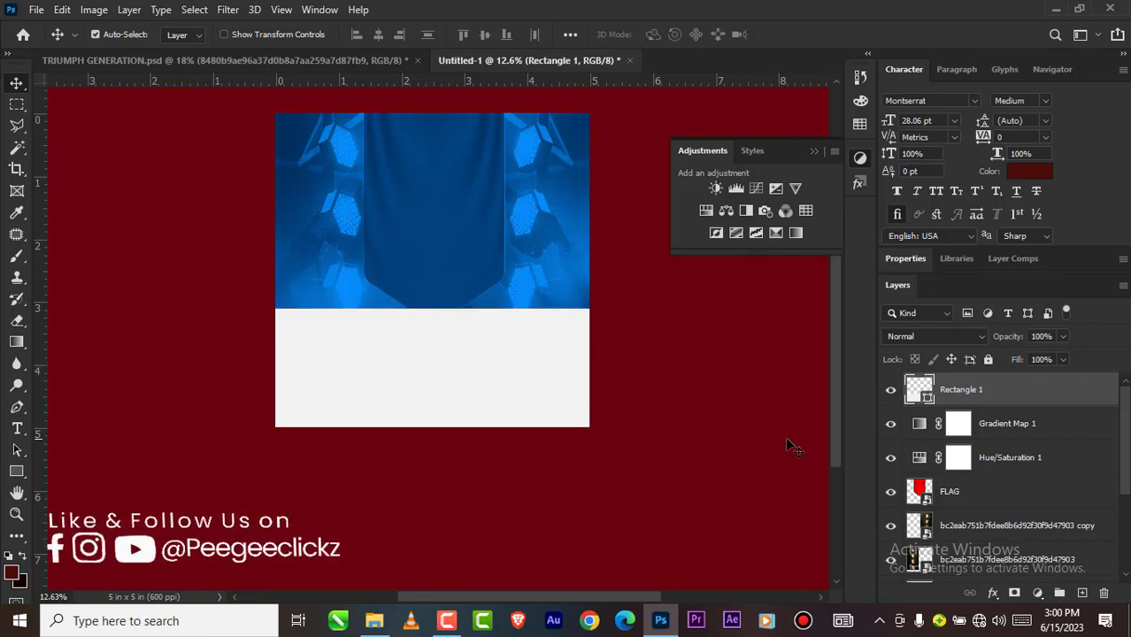
Step: Hide both adjustment layers, move the FLAG banner up until its tip clears the light panel, and turn the adjustments back on
click(954, 495)
click(891, 458)
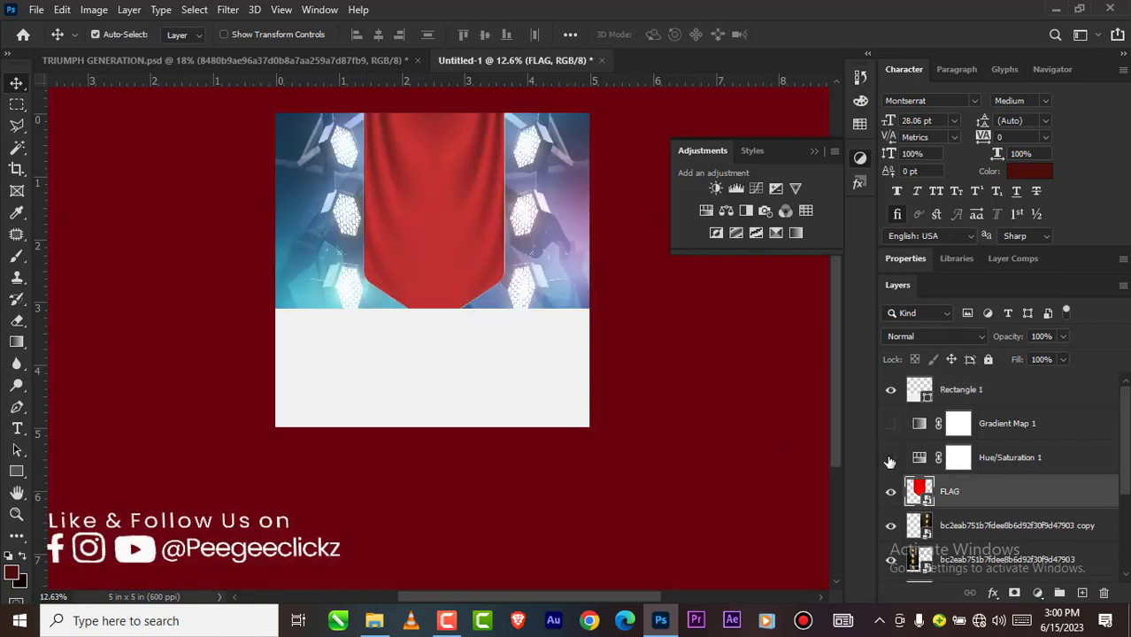
drag(449, 244, 449, 228)
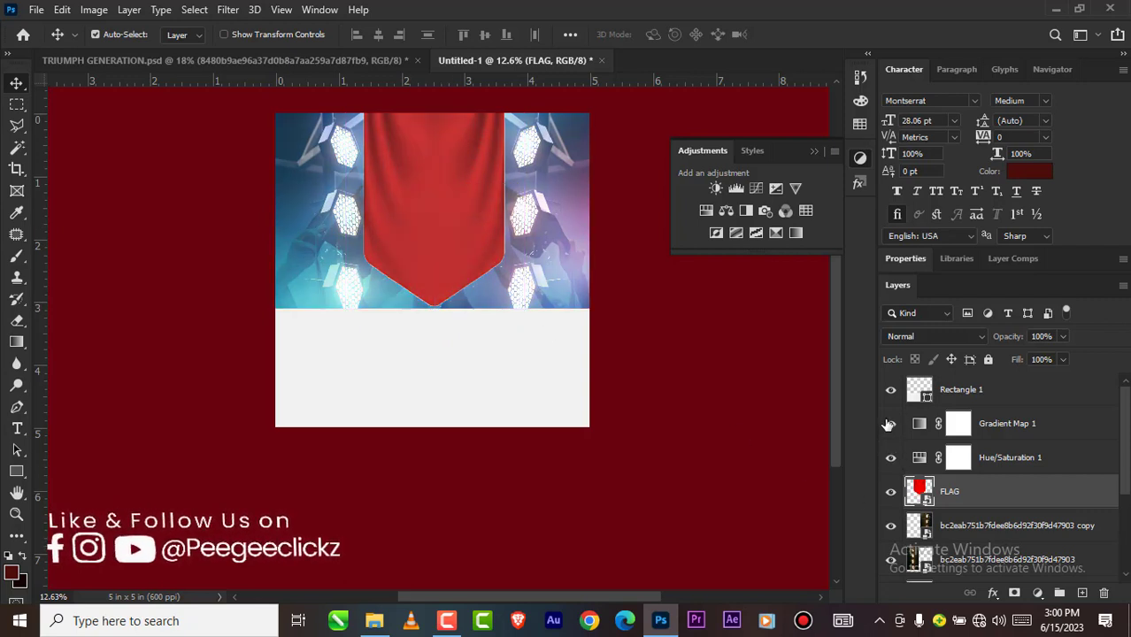
click(889, 426)
scroll(422, 333, down, 3)
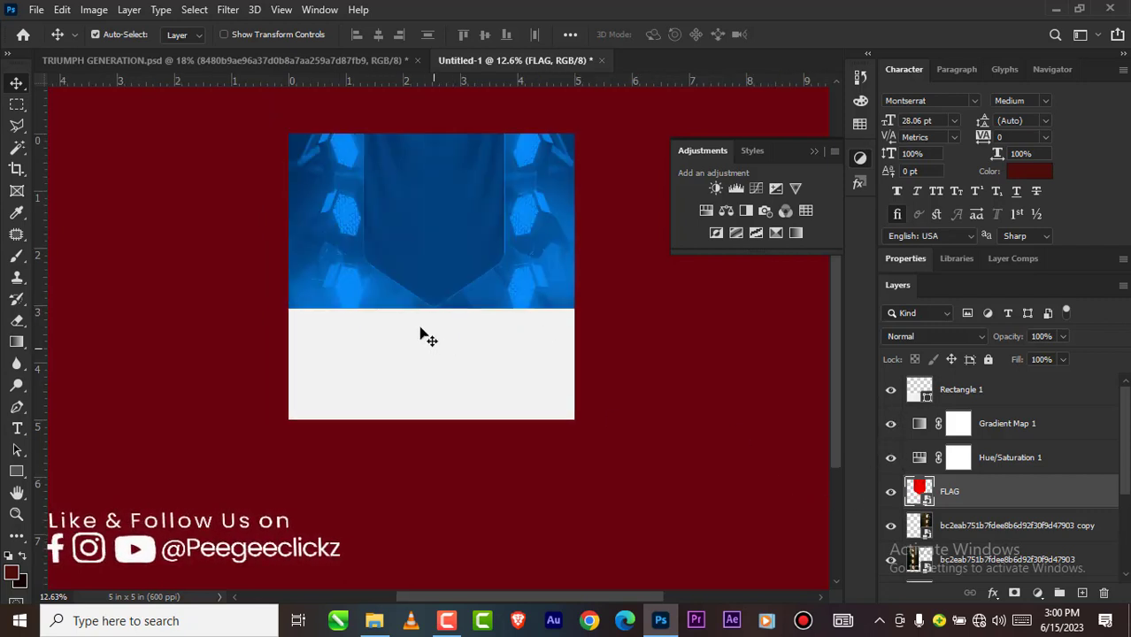
scroll(422, 357, up, 1)
scroll(478, 408, down, 1)
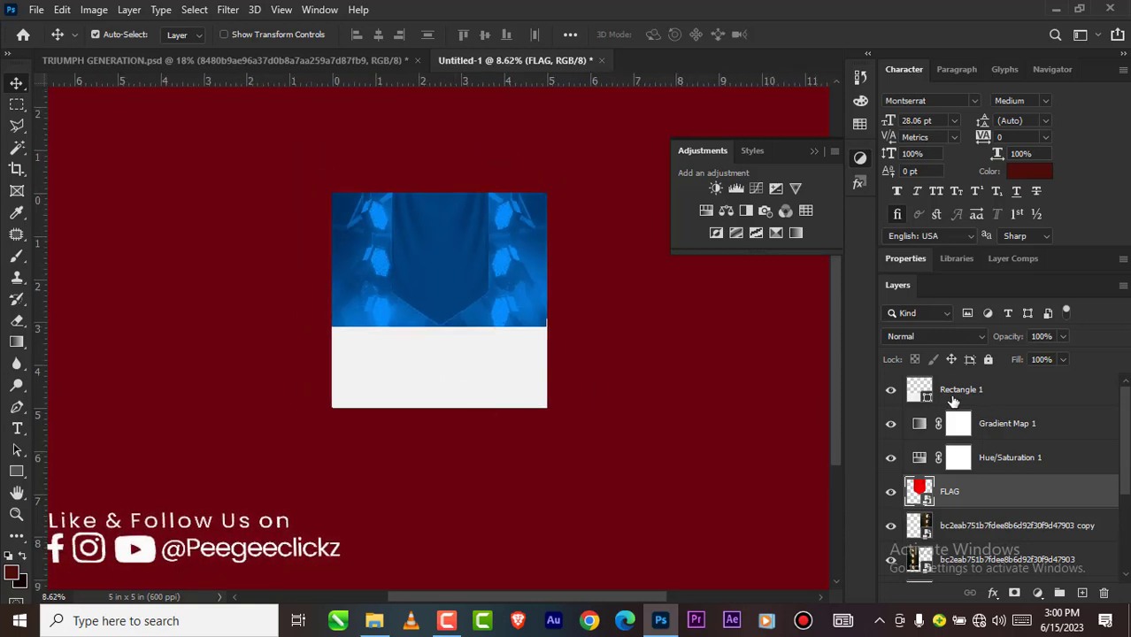
Step: Lock the FLAG layer, both stage-light layers, the GRA layer and the blurred background image layer
click(292, 61)
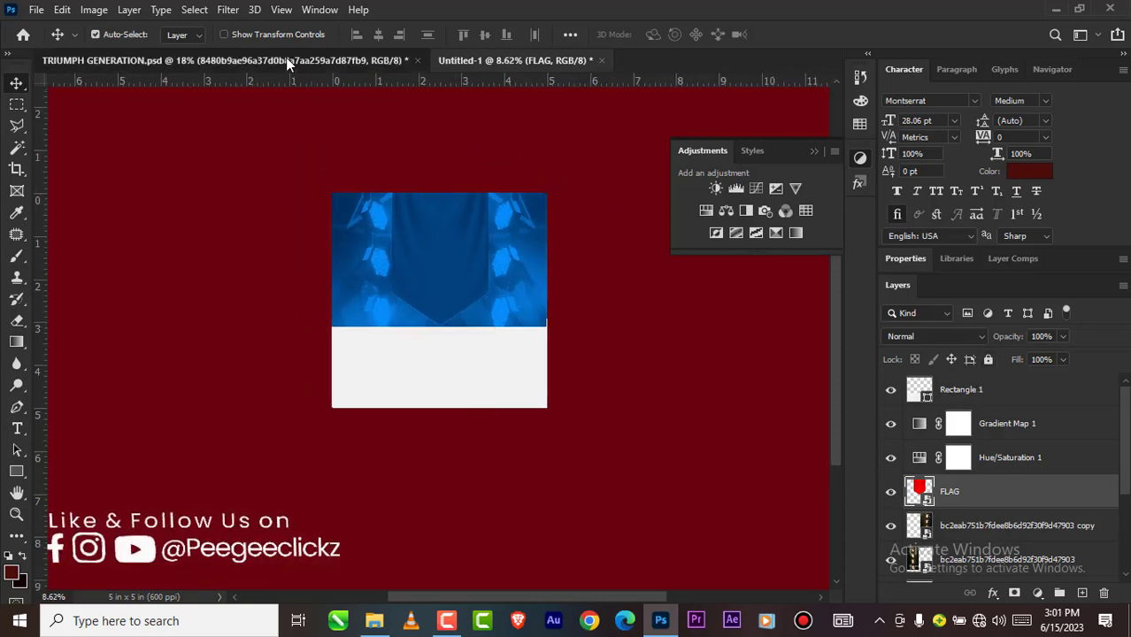
click(561, 58)
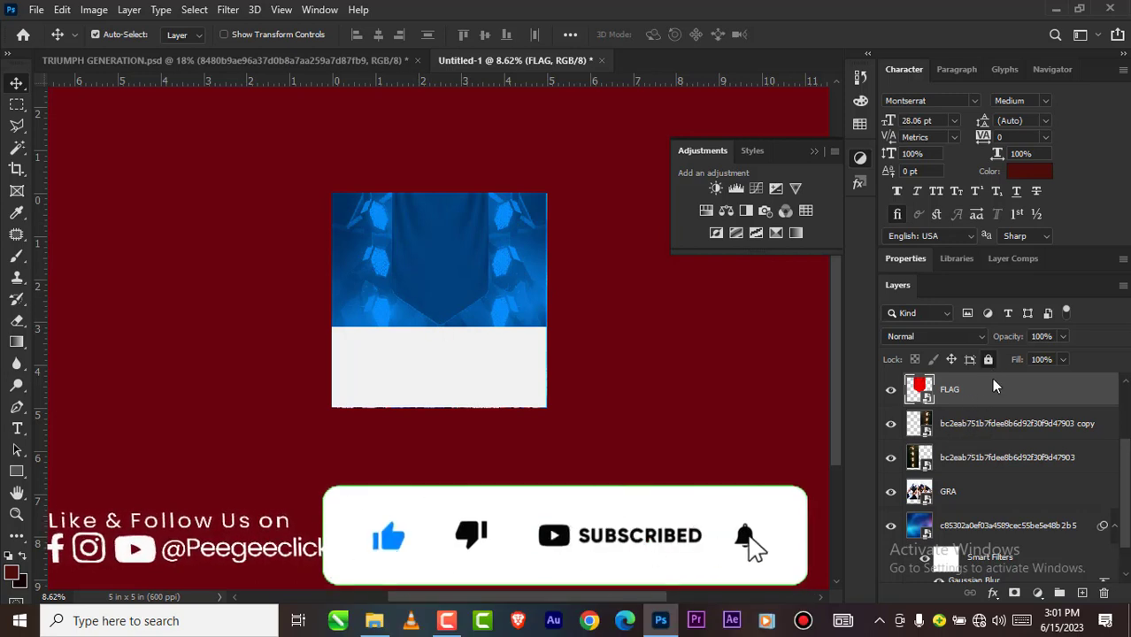
click(1000, 421)
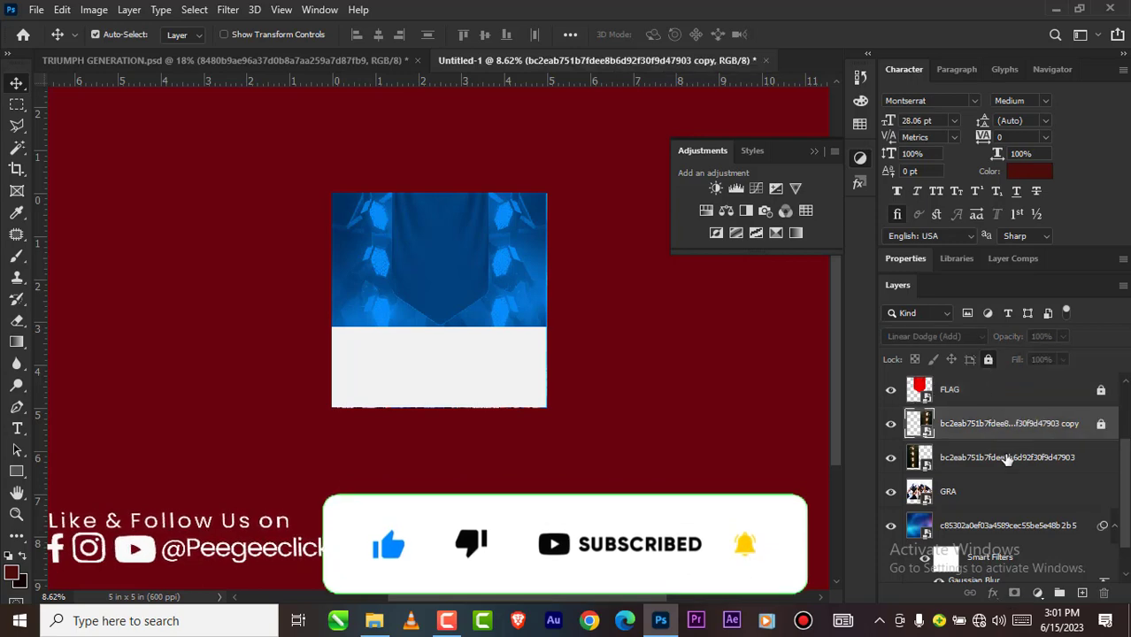
click(1005, 458)
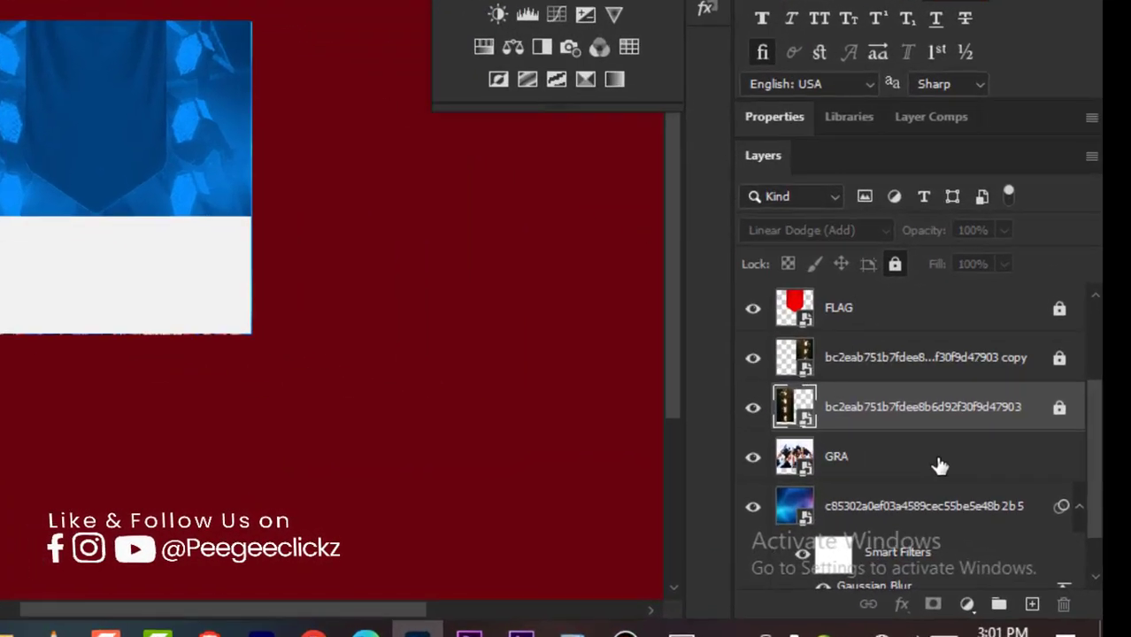
click(940, 466)
click(802, 170)
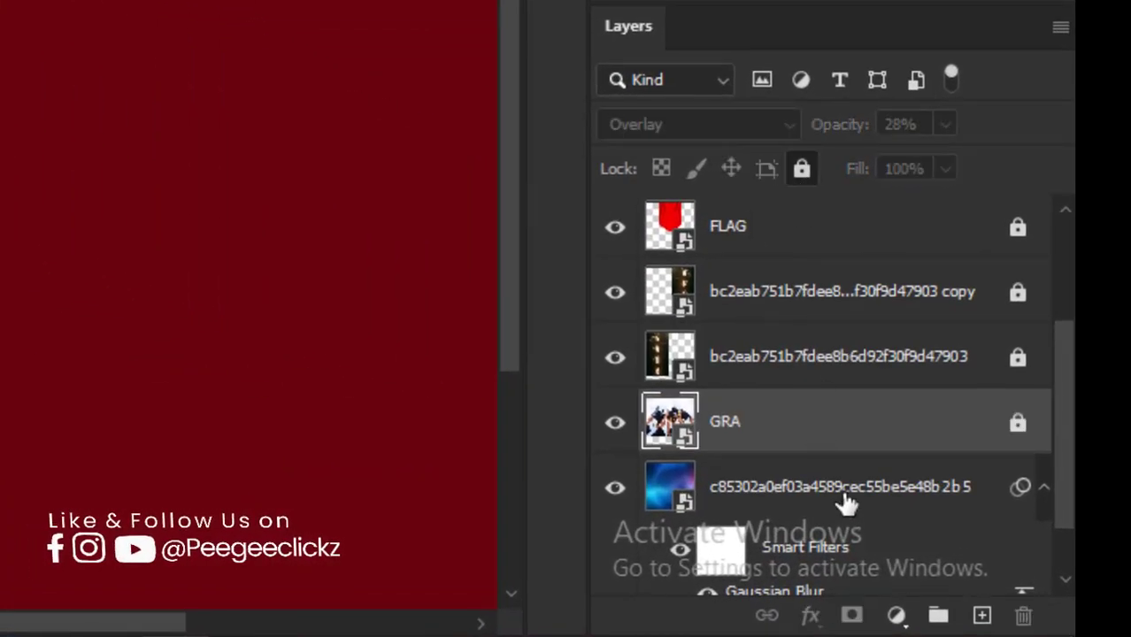
click(841, 494)
click(801, 170)
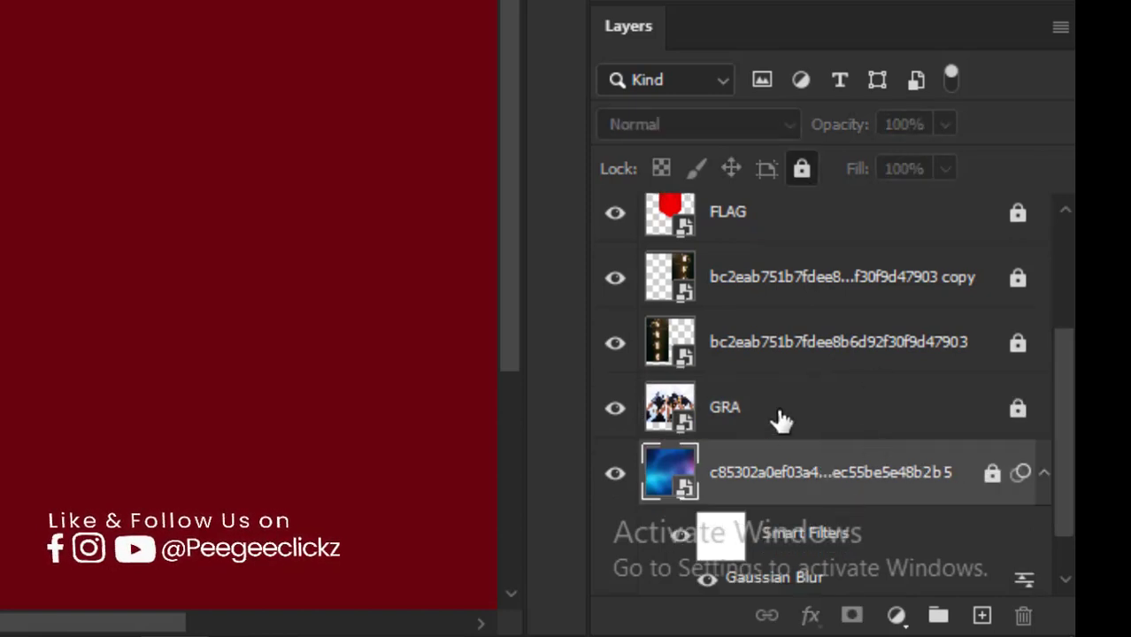
Step: Lock the Hue/Saturation 1, Gradient Map 1 and Rectangle 1 layers
scroll(778, 417, up, 2)
scroll(810, 408, up, 1)
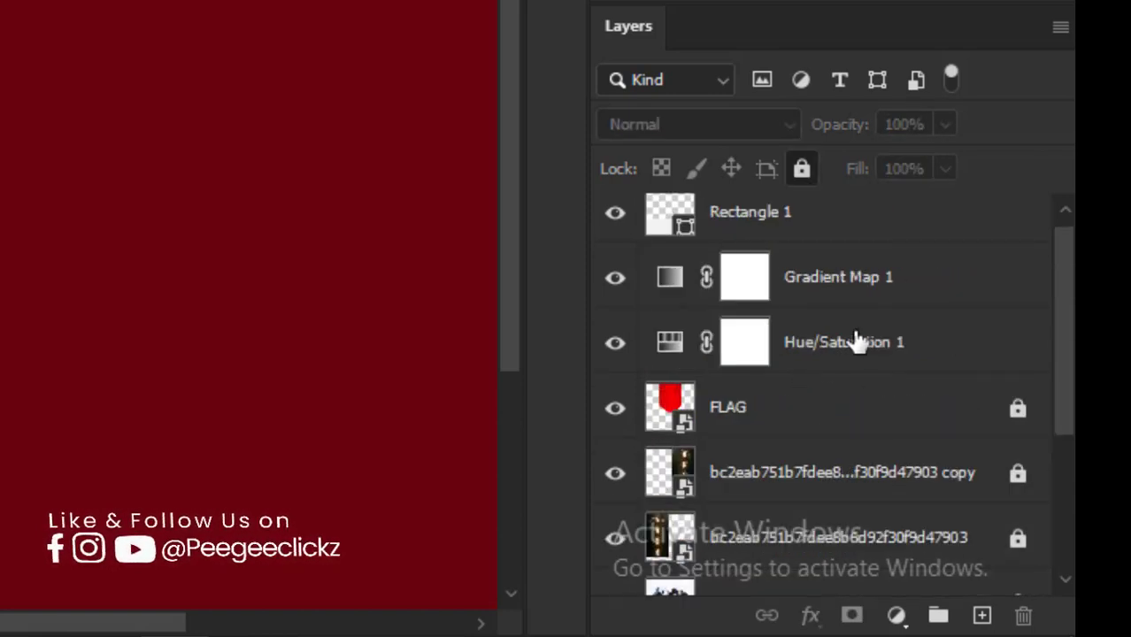
click(857, 341)
click(868, 271)
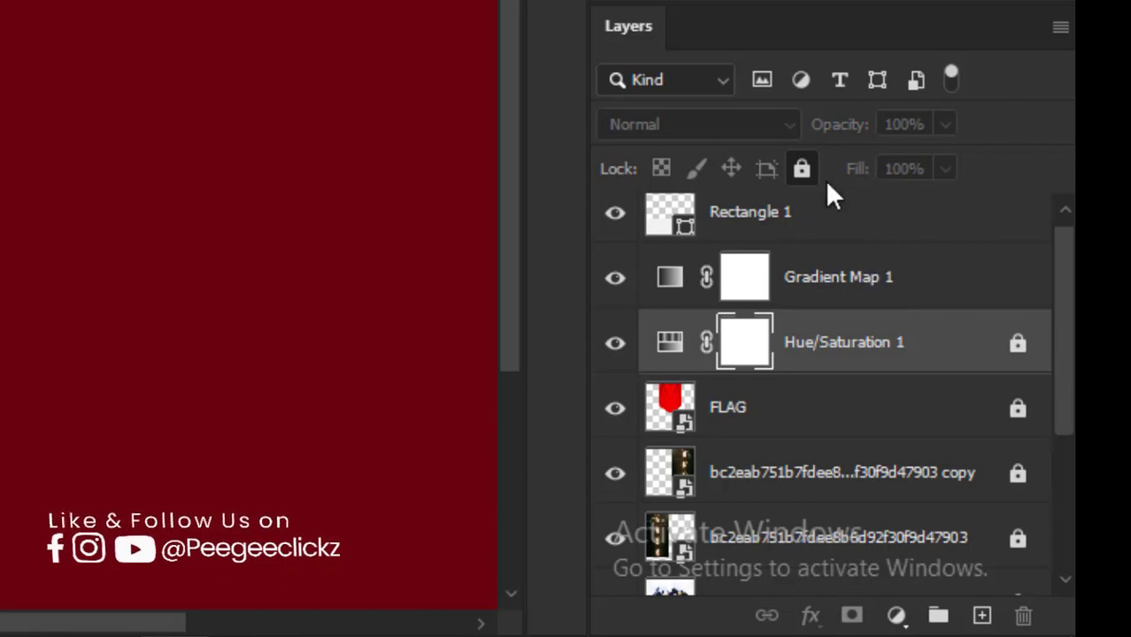
click(803, 169)
scroll(801, 257, up, 1)
click(803, 239)
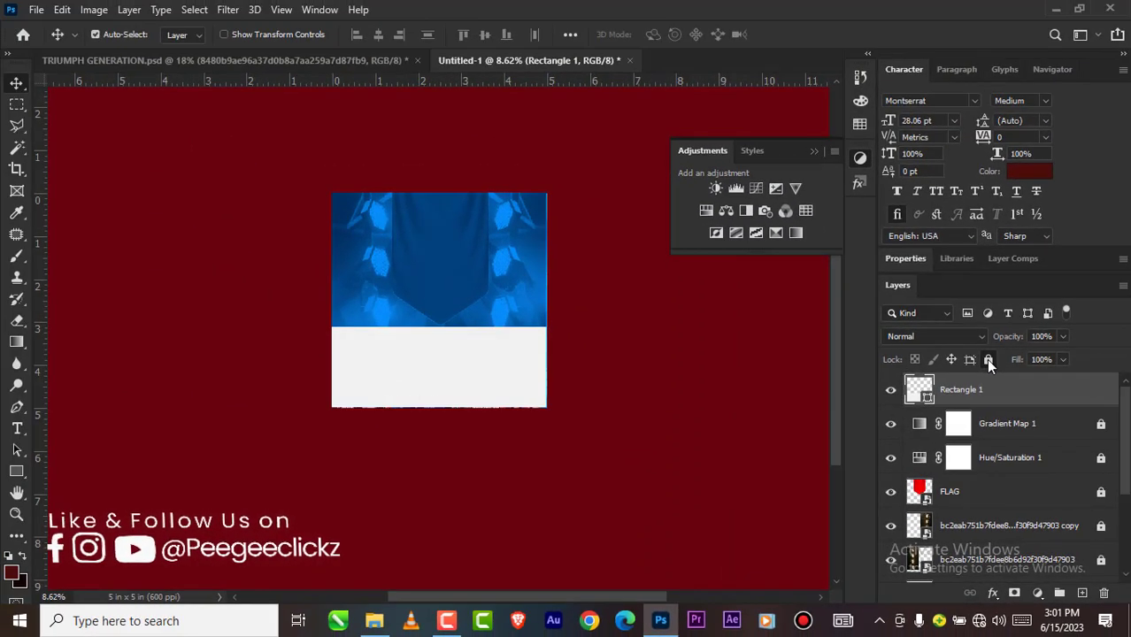
click(989, 360)
Step: Unlock the two stage-light layers beneath the FLAG layer
scroll(639, 392, down, 2)
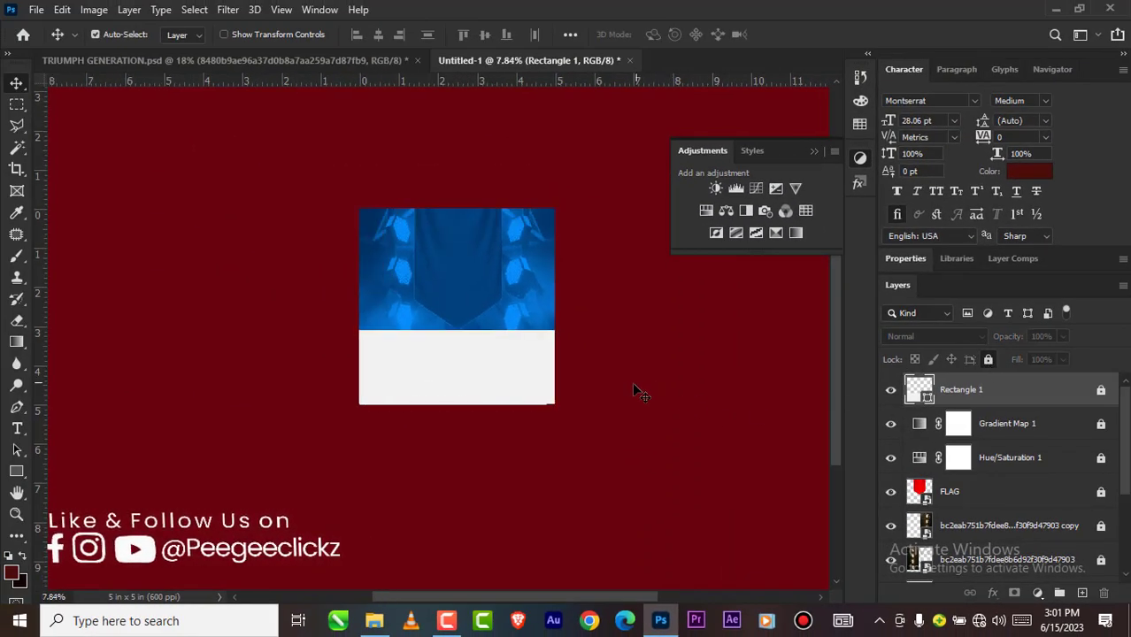
scroll(537, 306, up, 2)
scroll(535, 306, up, 1)
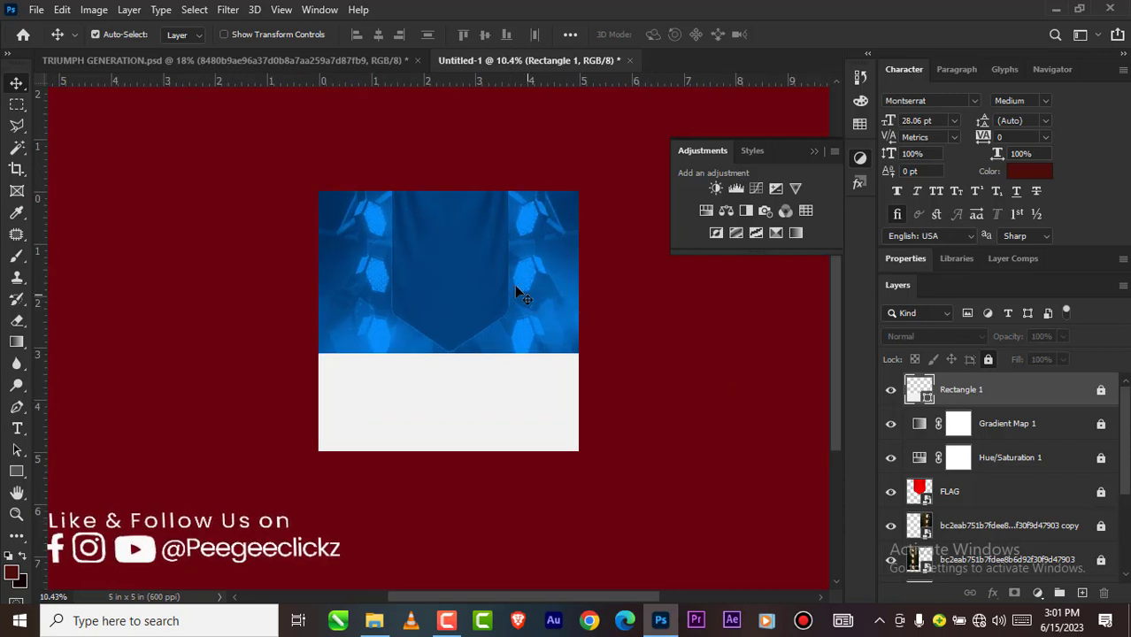
scroll(509, 275, down, 1)
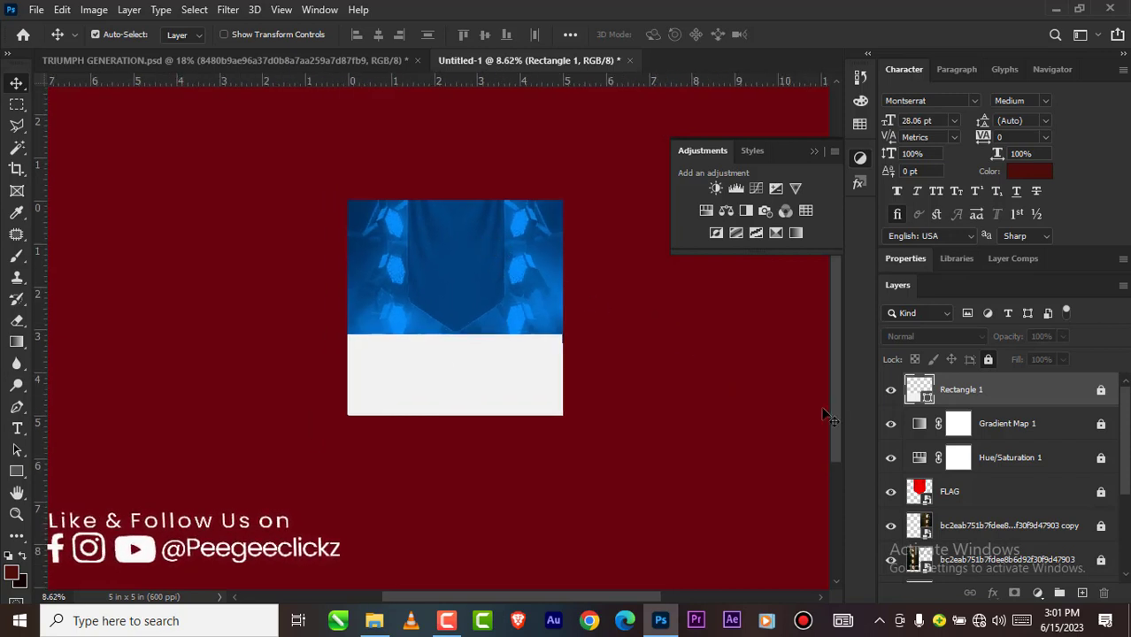
scroll(974, 526, down, 1)
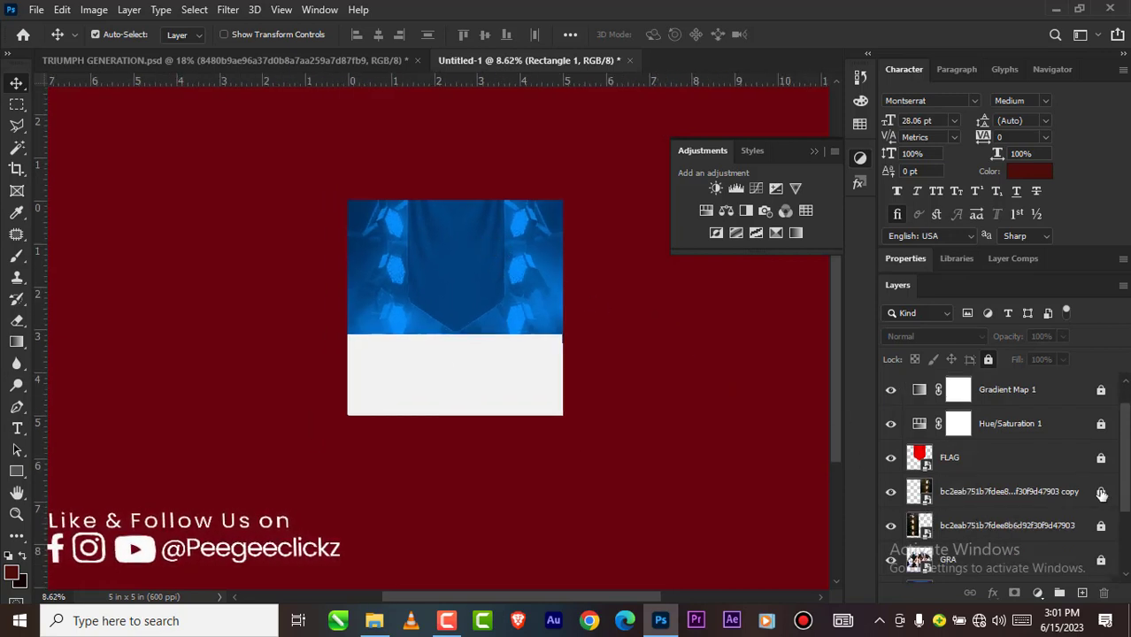
Step: Nudge both stage-light layers slightly upward and the right-hand lights slightly outward, keeping the two columns level beside the banner
click(1011, 526)
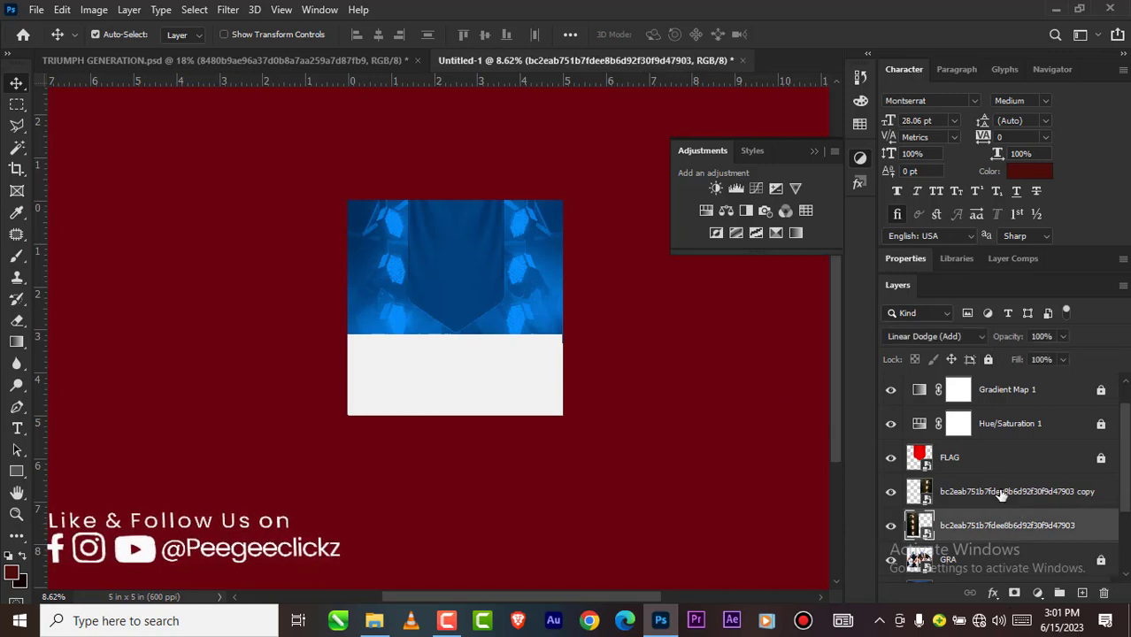
shift+click(1001, 494)
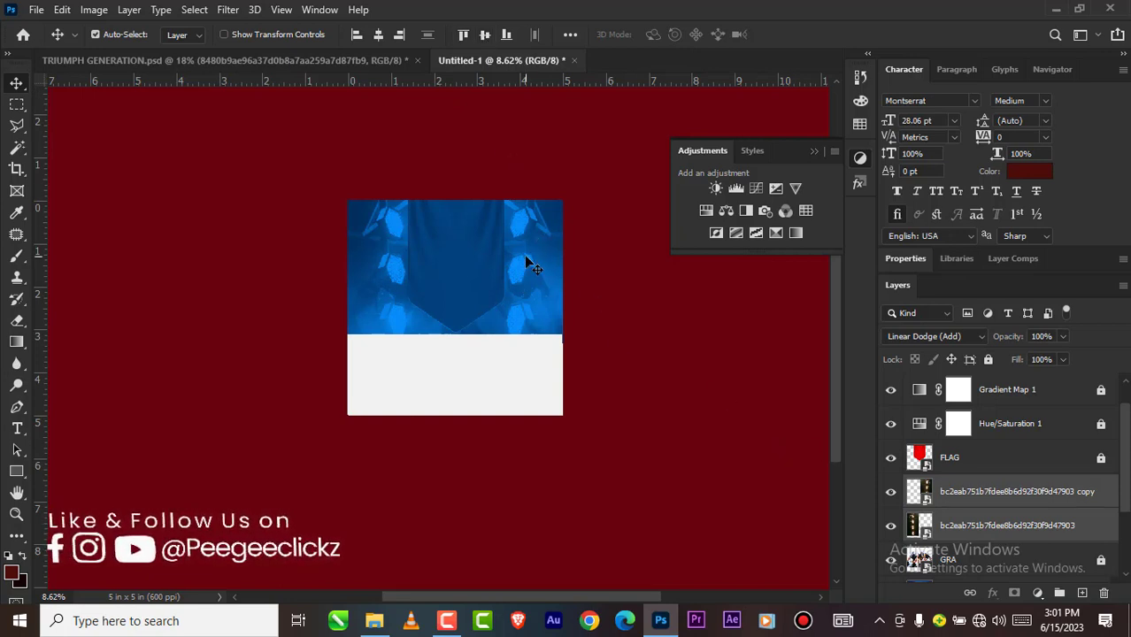
drag(529, 268, 536, 274)
key(shift+Right)
key(shift+Right)
key(shift+Right)
key(shift+Right)
key(shift+Right)
key(shift+Right)
key(shift+Right)
key(shift+Right)
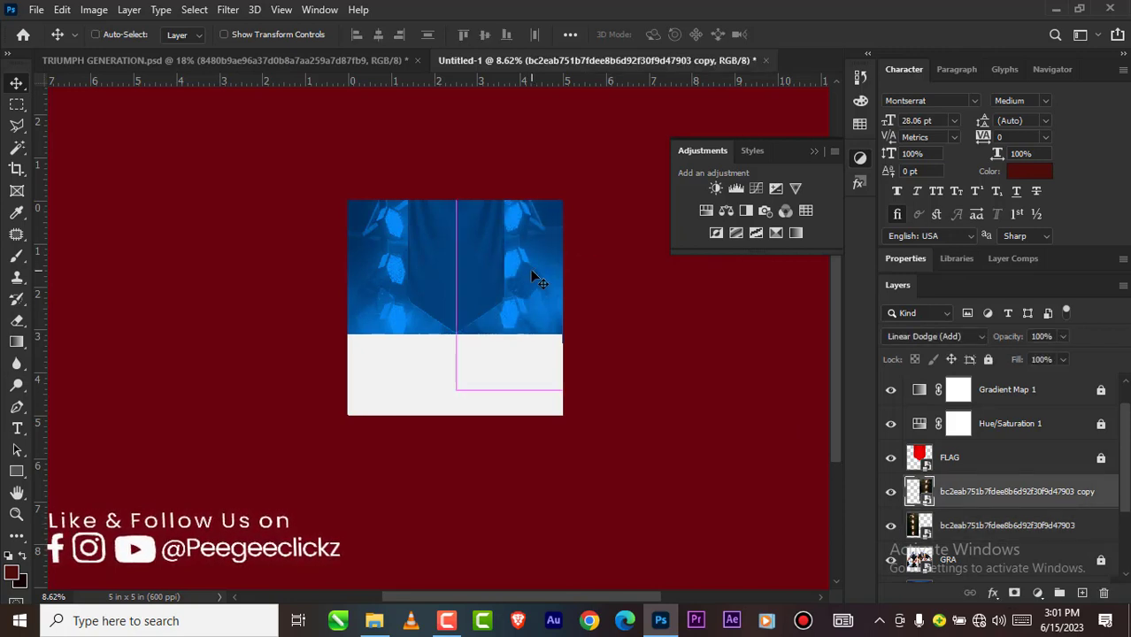
key(shift+Up)
key(shift+Up)
key(shift+Up)
key(shift+Up)
key(shift+Up)
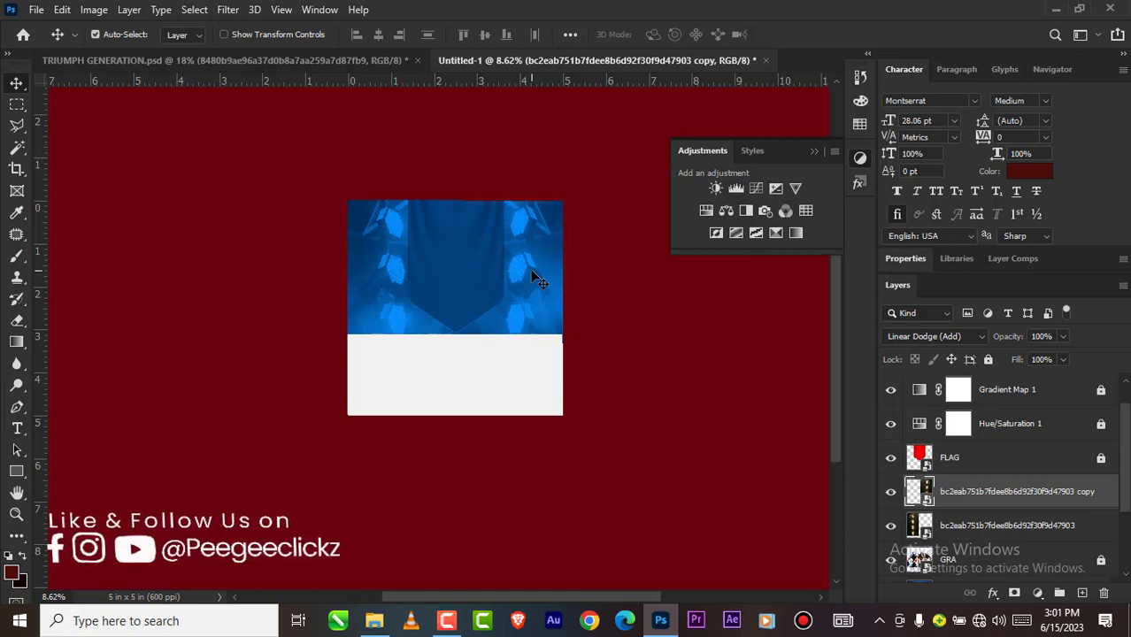
click(370, 240)
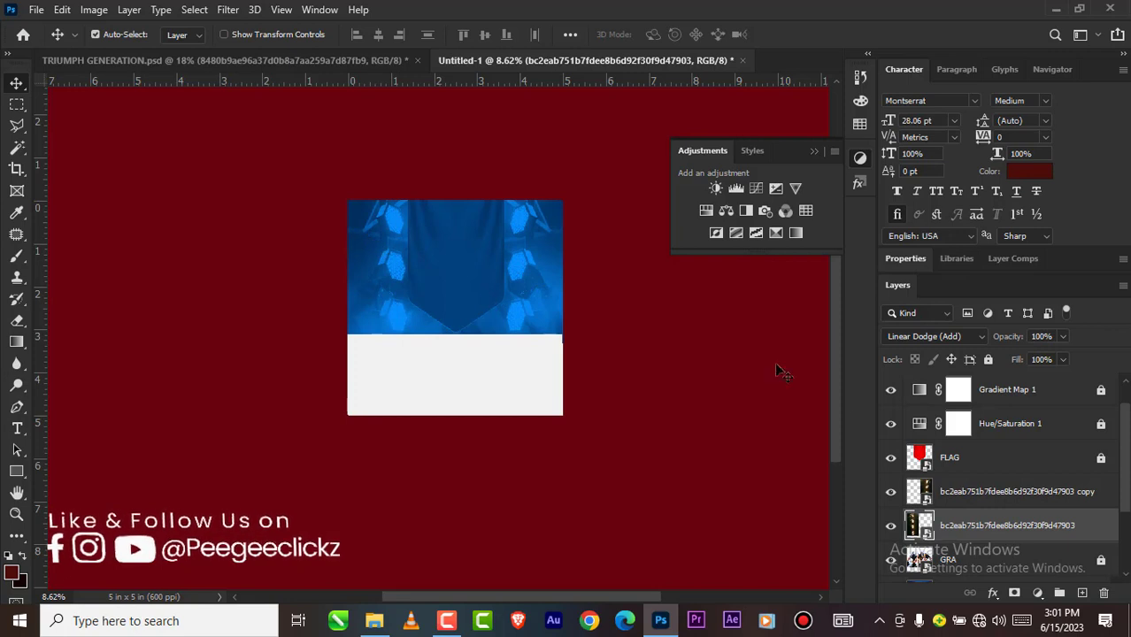
Step: Select both stage-light layers, lock them again and clear the layer selection
ctrl+click(970, 498)
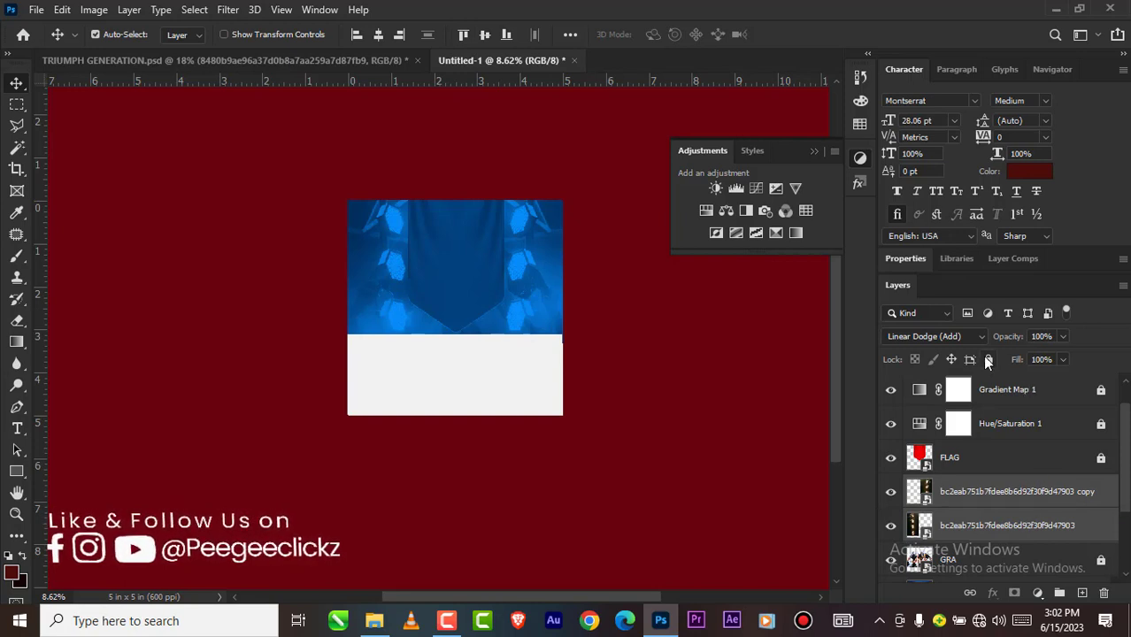
click(705, 439)
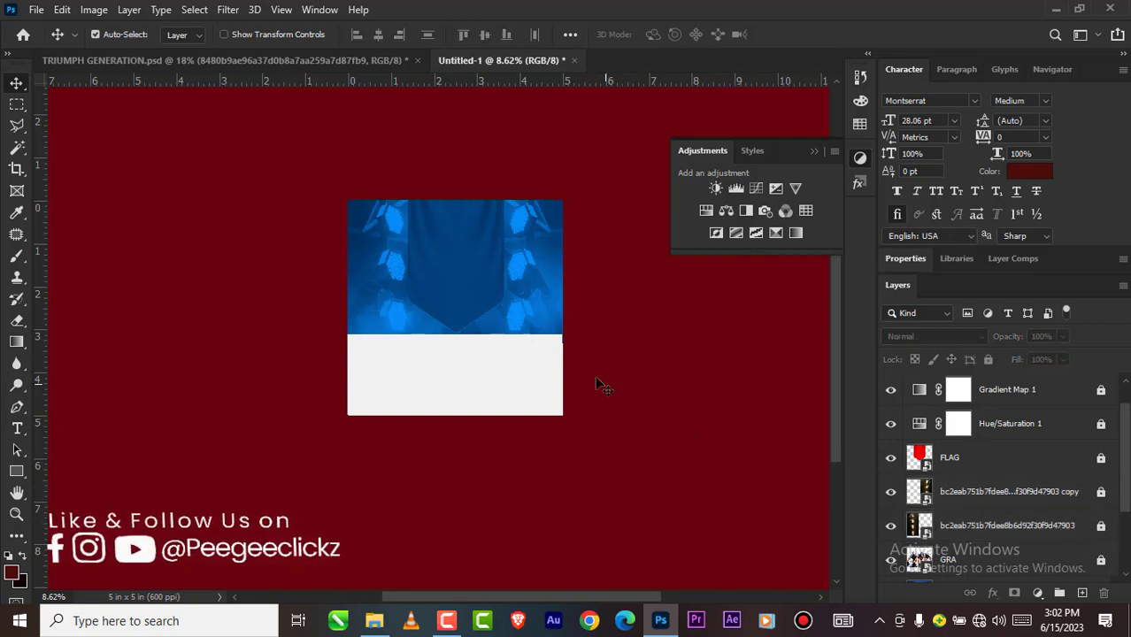
scroll(558, 320, up, 3)
scroll(484, 331, down, 2)
scroll(1002, 409, up, 1)
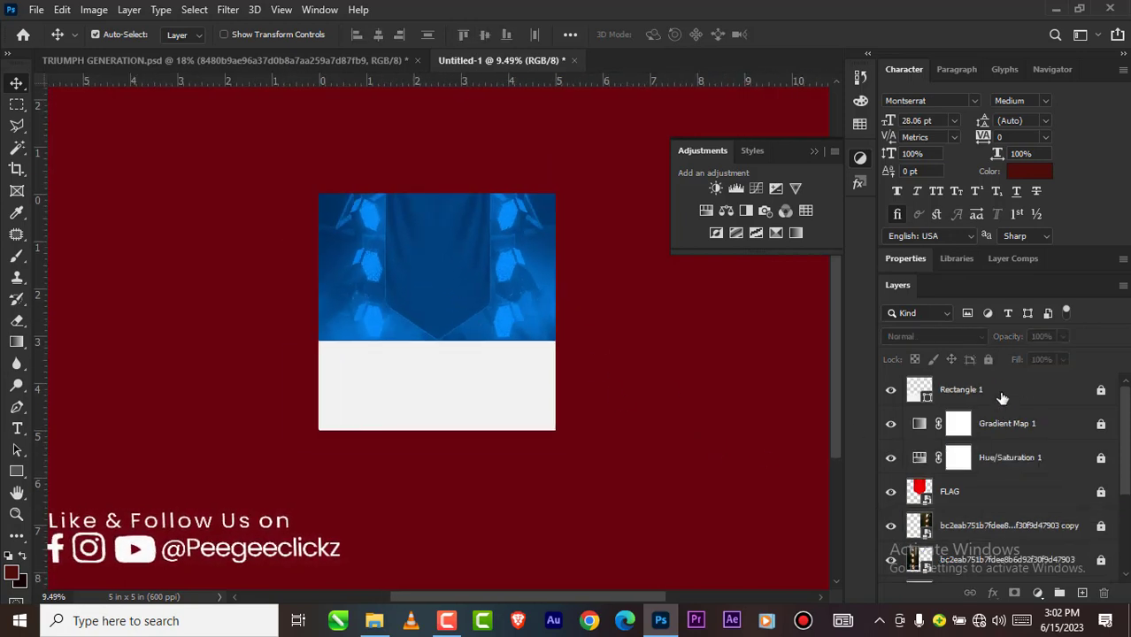
Step: Place the orange light-flare image from the GRAD folder above Rectangle 1, scaled to about 55% over the upper-right stage light
click(1002, 395)
mouse_move(375, 620)
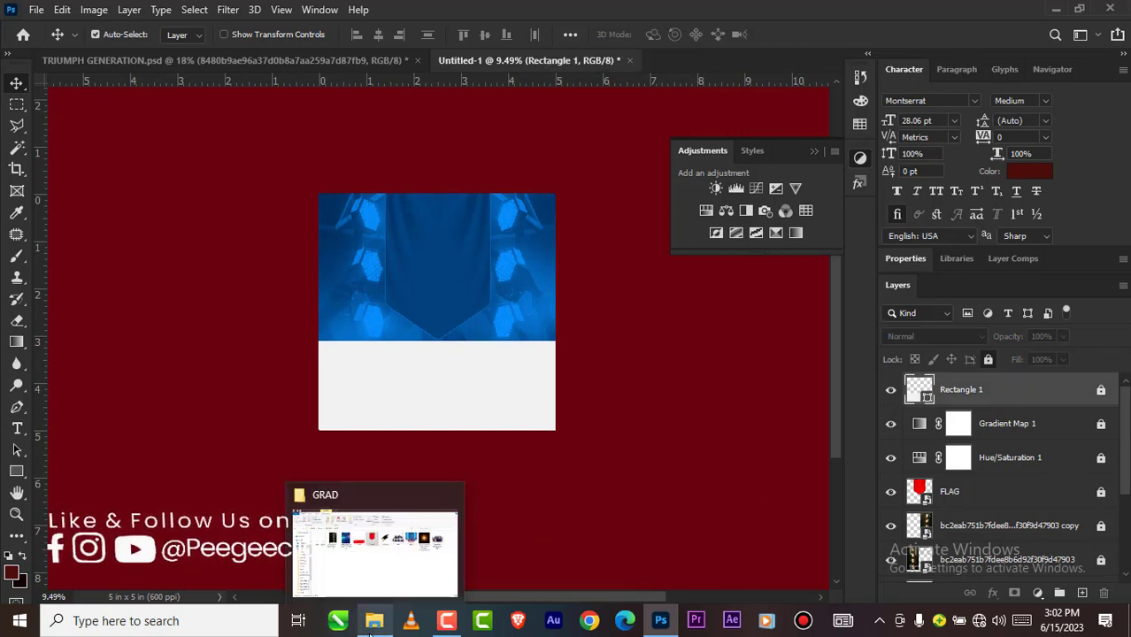
click(391, 559)
drag(885, 190, 582, 358)
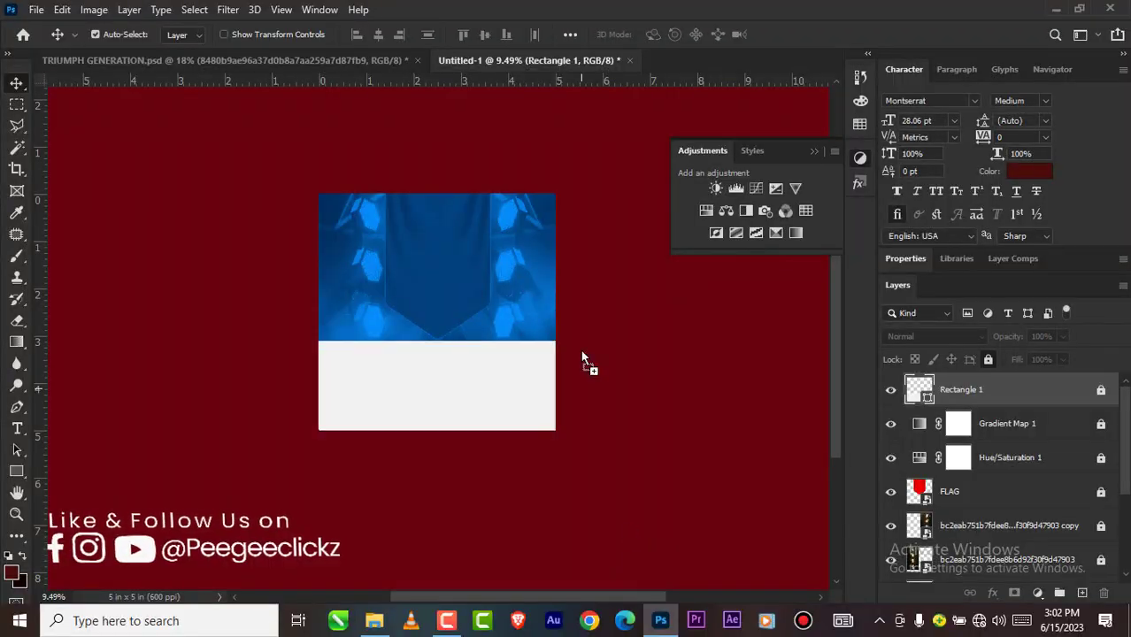
drag(513, 245, 535, 237)
drag(591, 154, 508, 219)
drag(493, 278, 534, 230)
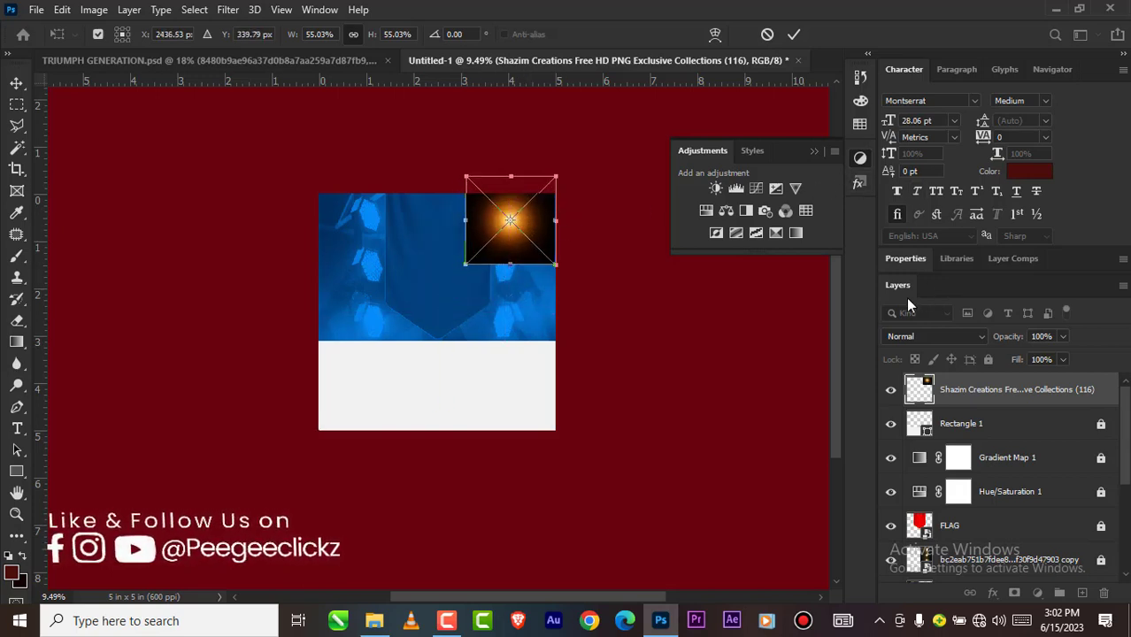
Step: Set the placed flare's blend mode to Screen and commit the placement
click(931, 336)
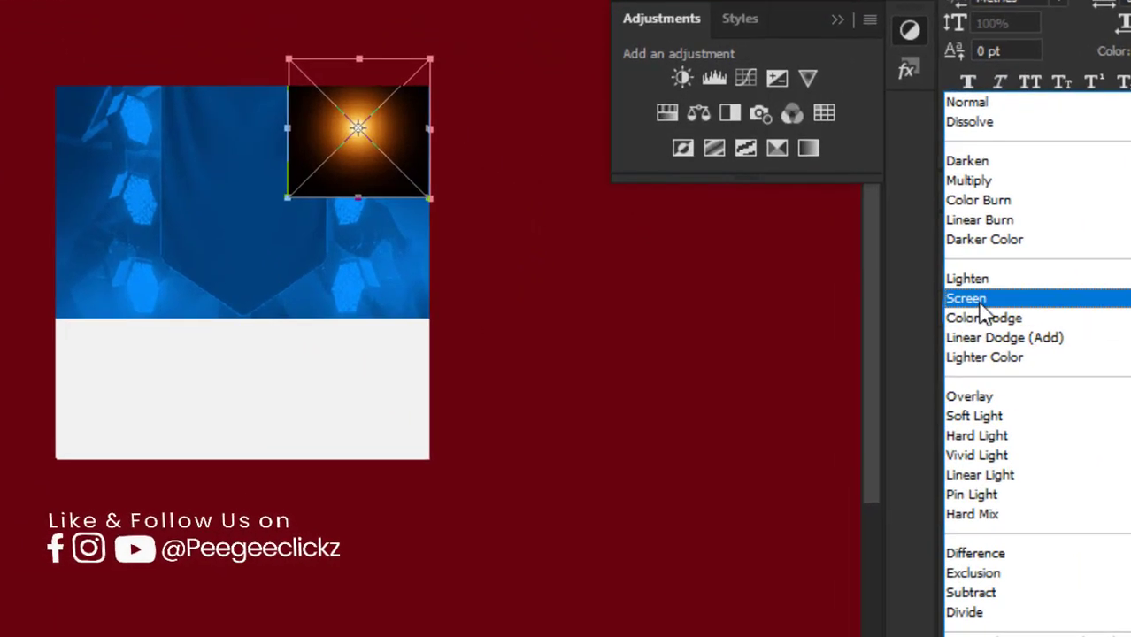
click(953, 303)
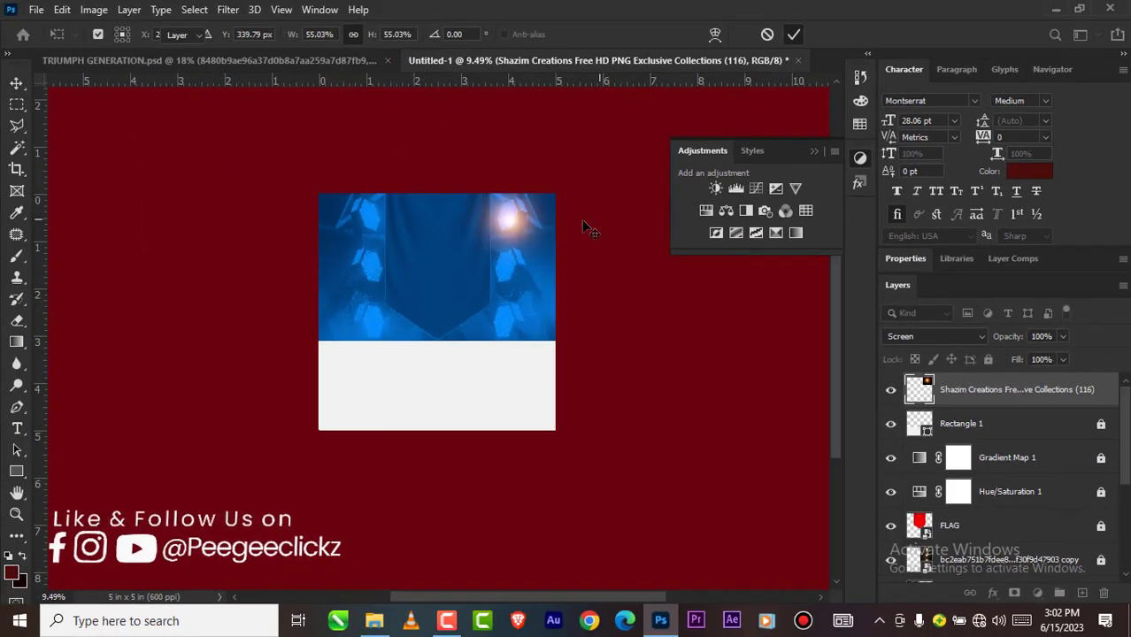
key(Return)
Step: Enlarge the flare to about 58.5% and center its glow on the upper-right stage light
scroll(522, 221, up, 3)
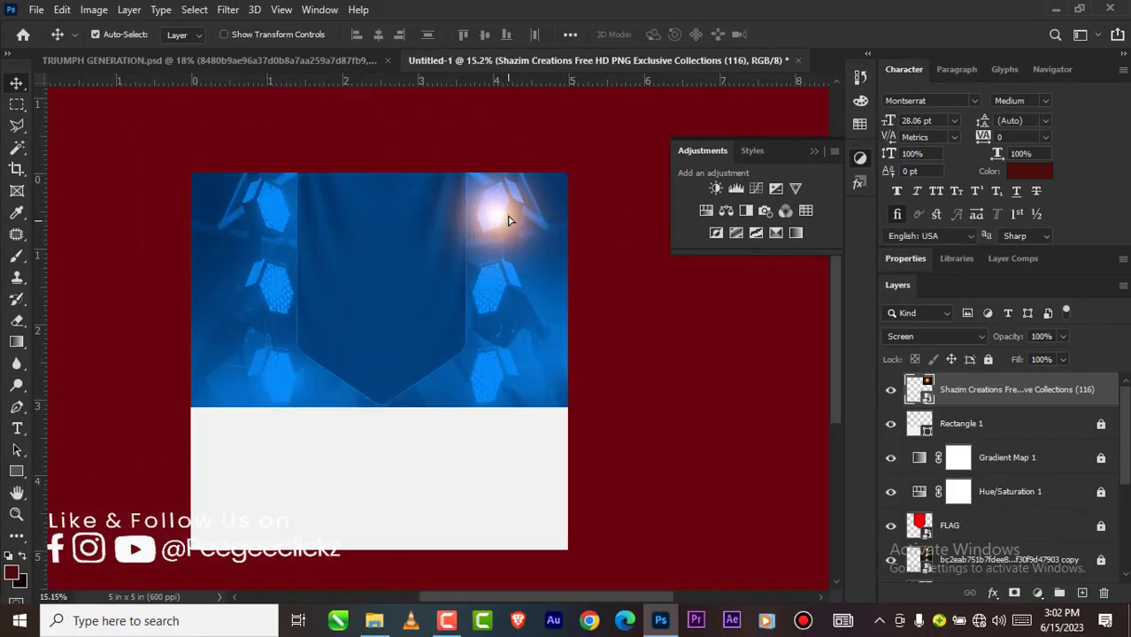
drag(509, 220, 507, 209)
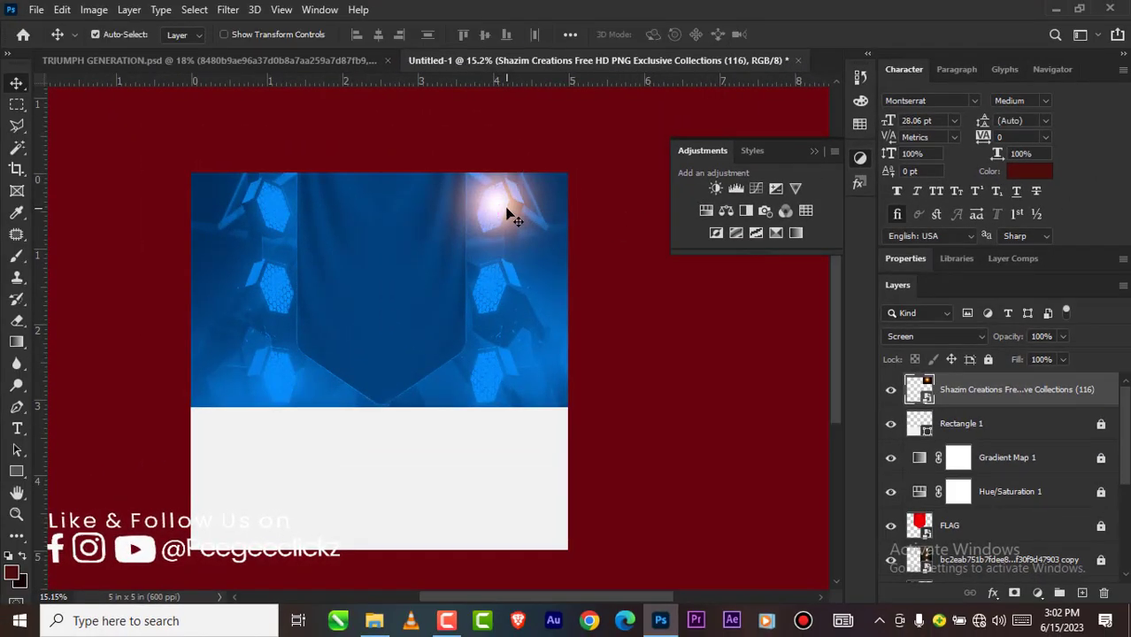
key(ctrl+t)
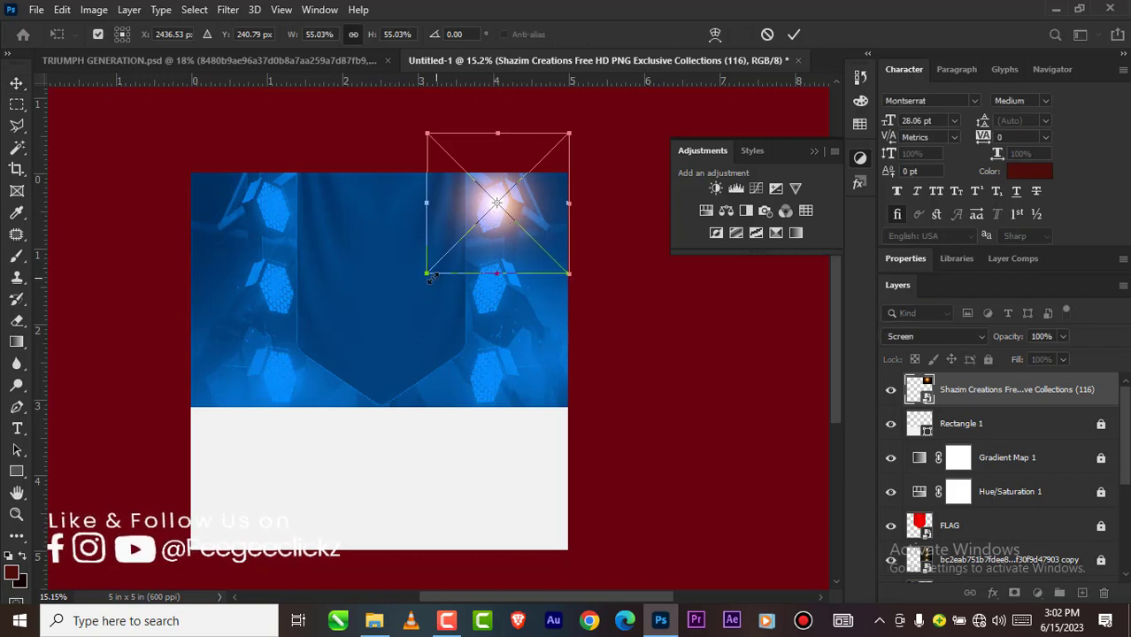
drag(428, 275, 419, 282)
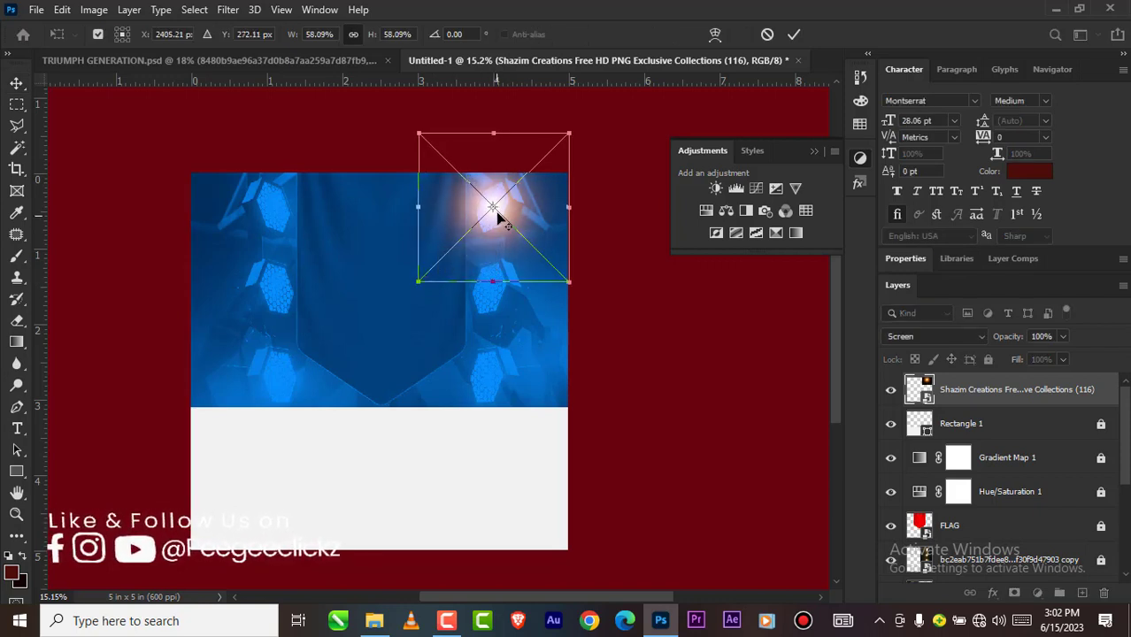
scroll(497, 217, up, 1)
drag(508, 206, 509, 211)
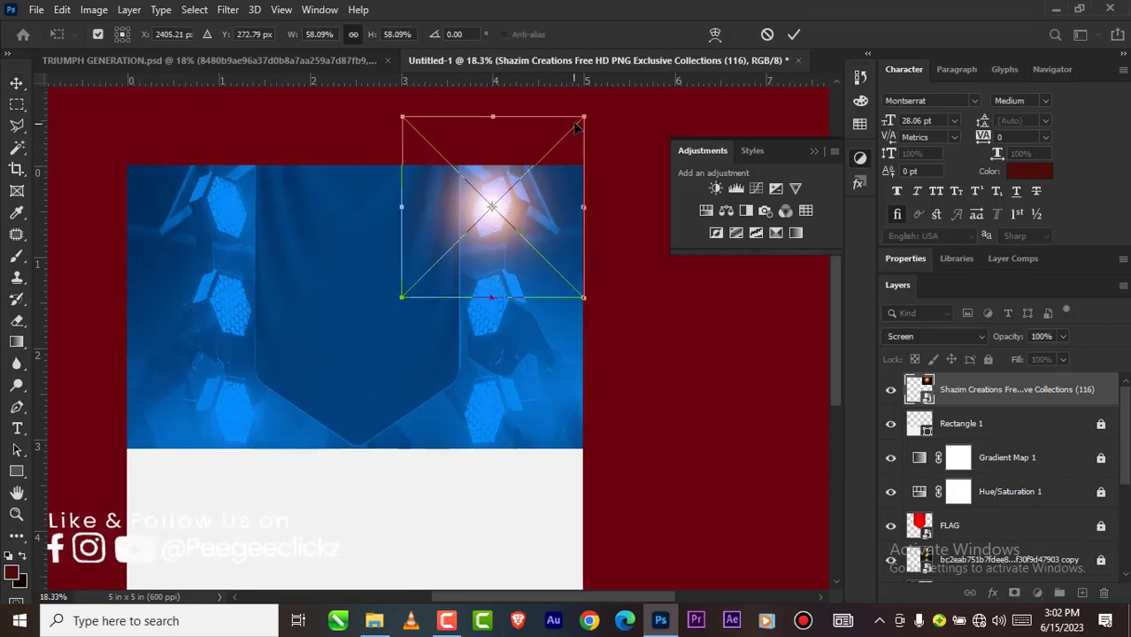
mouse_move(586, 116)
mouse_down()
mouse_move(588, 101)
mouse_move(586, 114)
mouse_up()
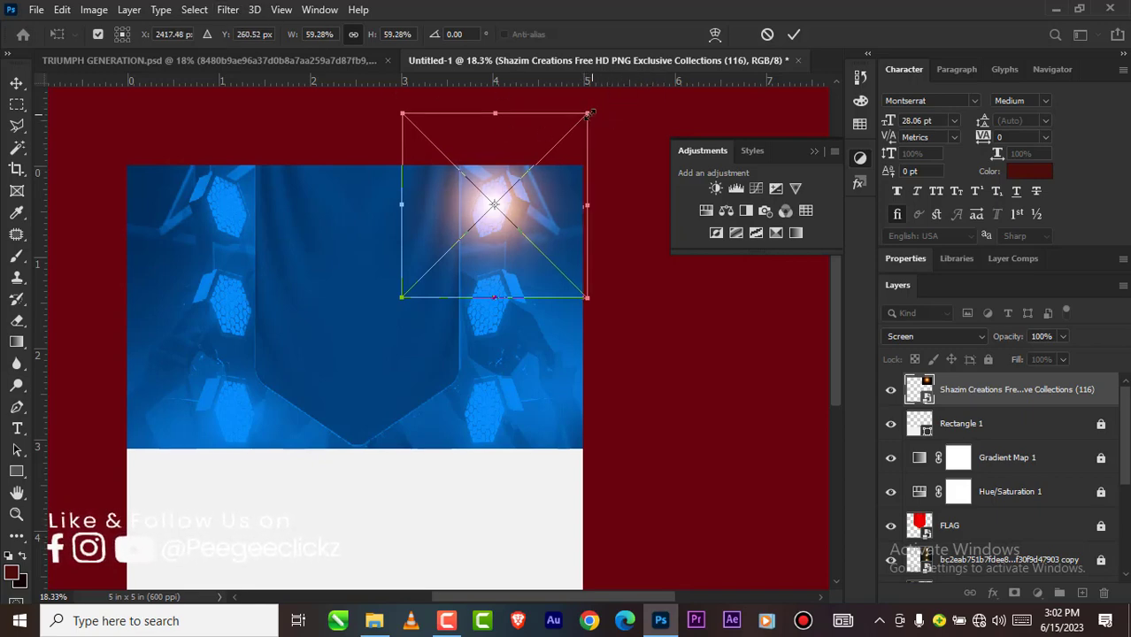
drag(589, 113, 584, 116)
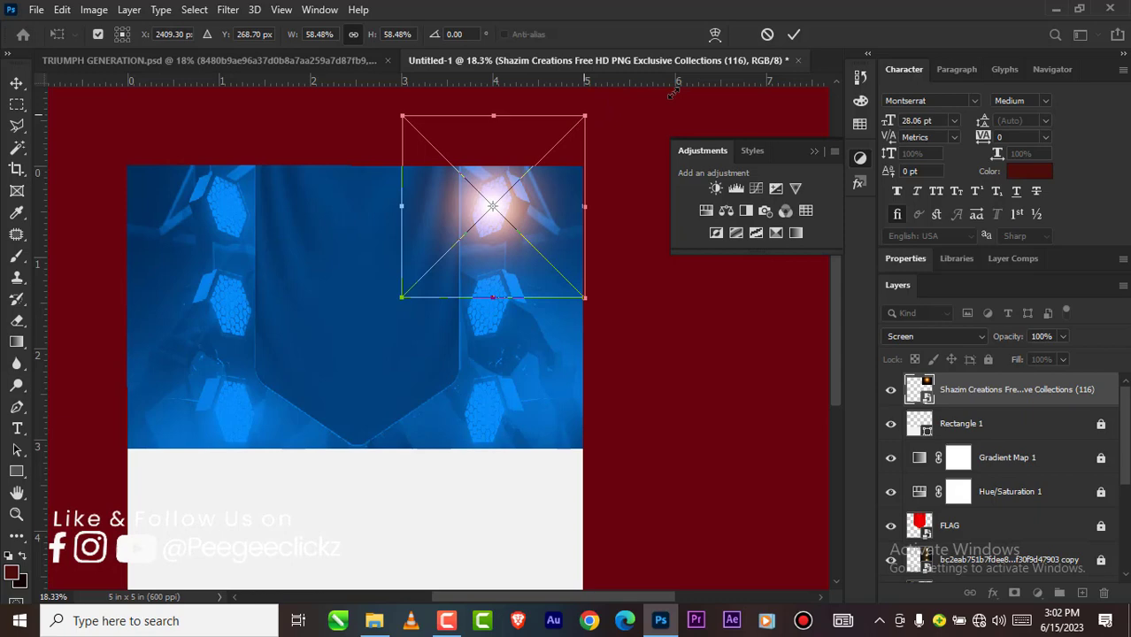
click(796, 34)
scroll(469, 222, down, 3)
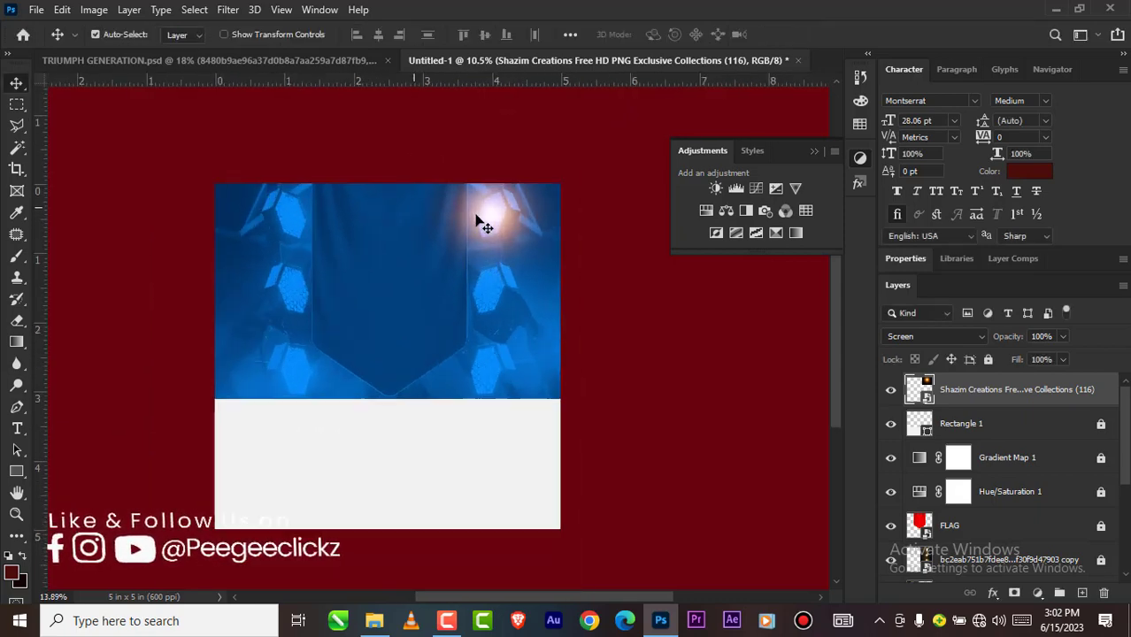
scroll(476, 220, up, 5)
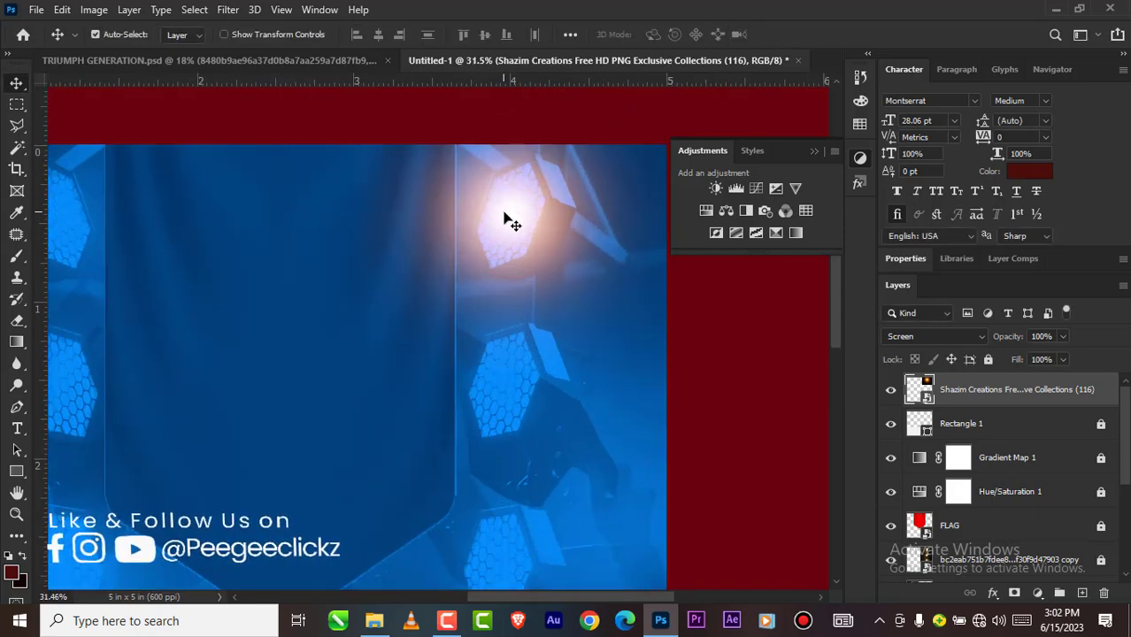
drag(509, 220, 512, 213)
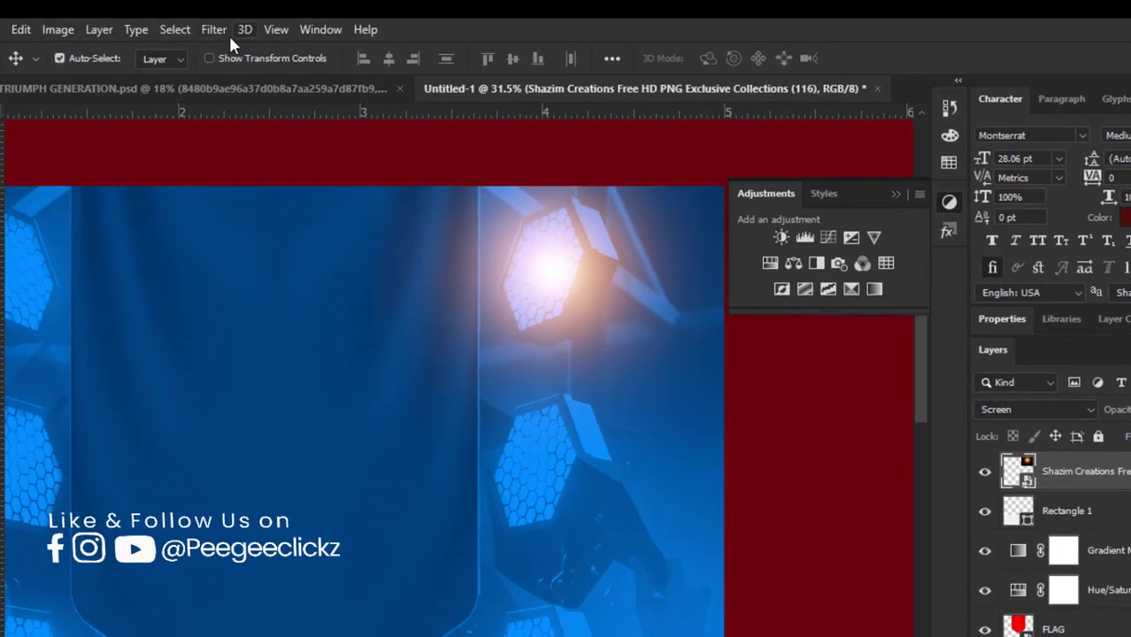
Step: Apply a Gaussian Blur with a 64.0-pixel radius to the flare layer
click(228, 9)
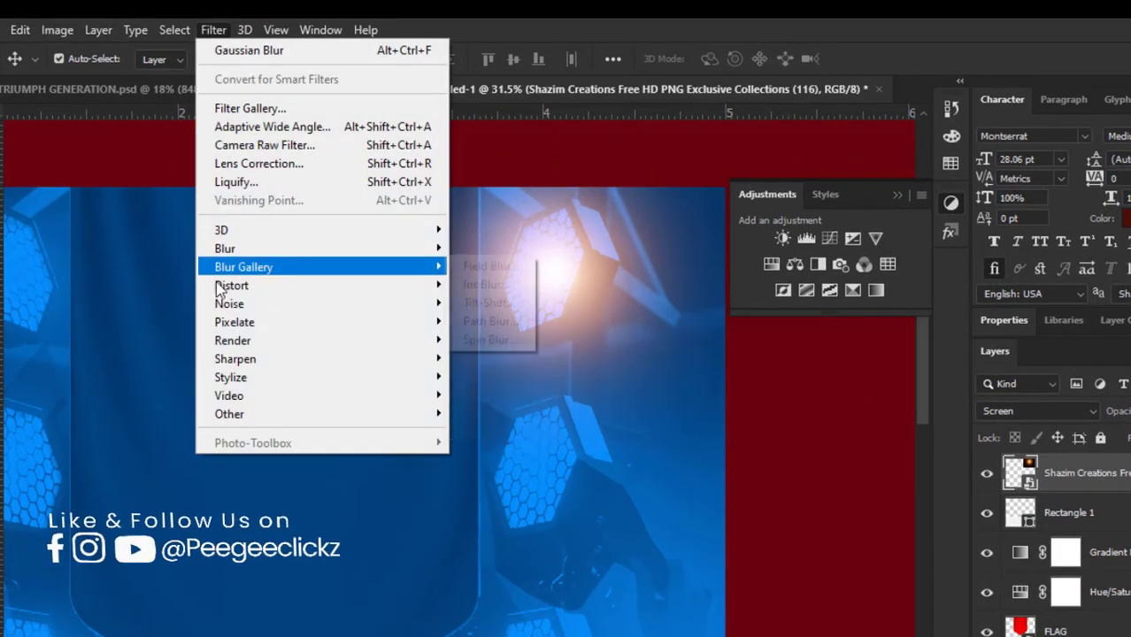
mouse_move(448, 250)
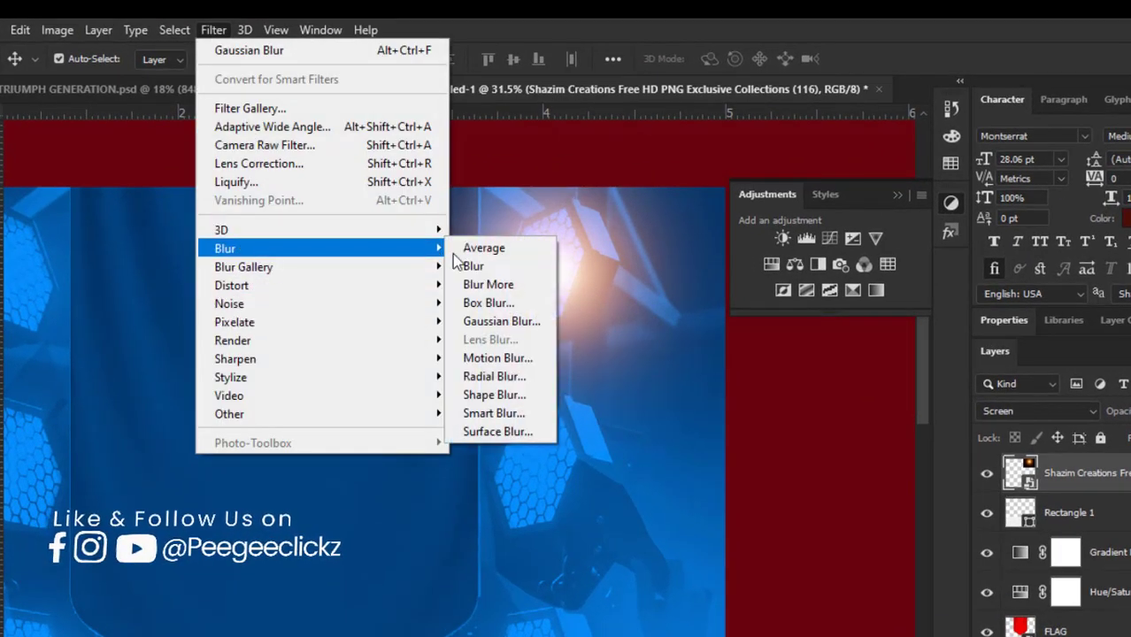
click(479, 326)
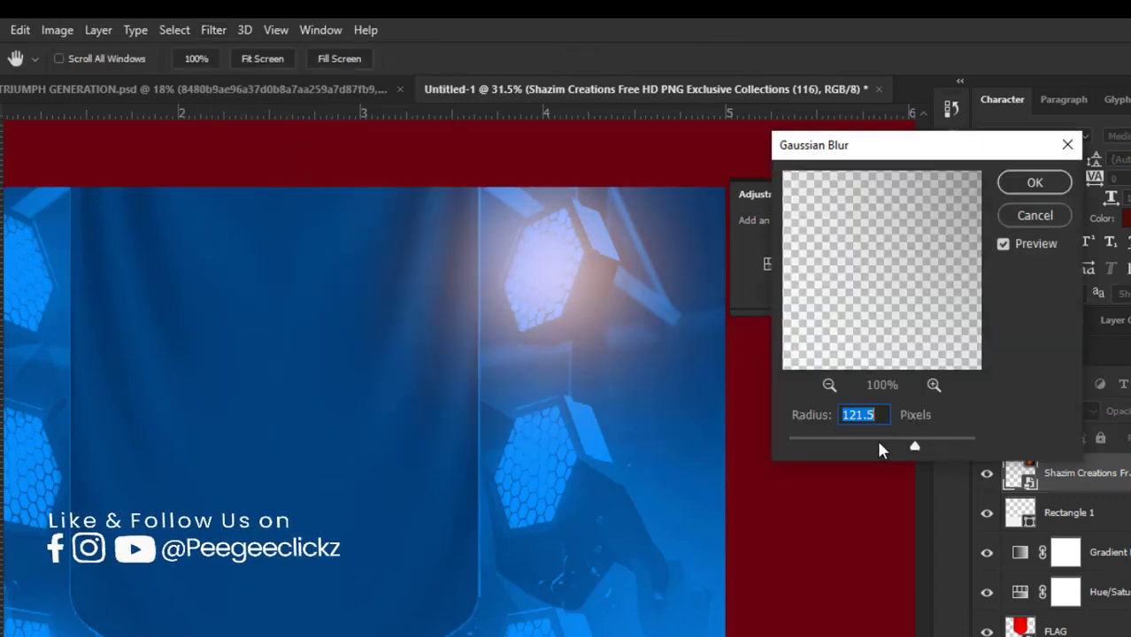
click(874, 439)
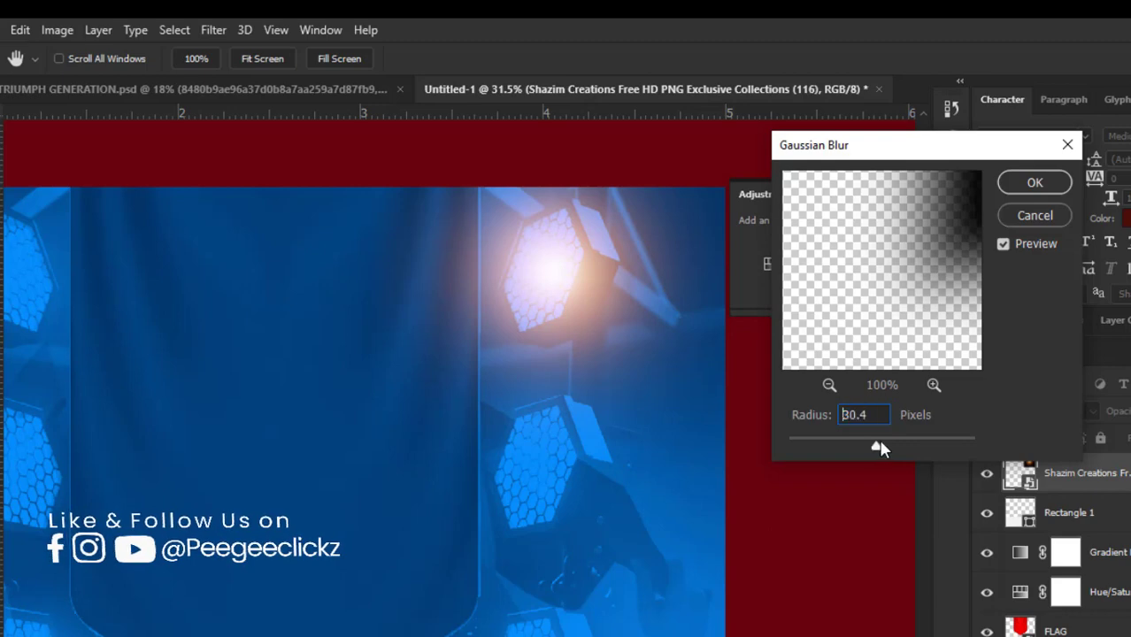
drag(881, 448, 895, 446)
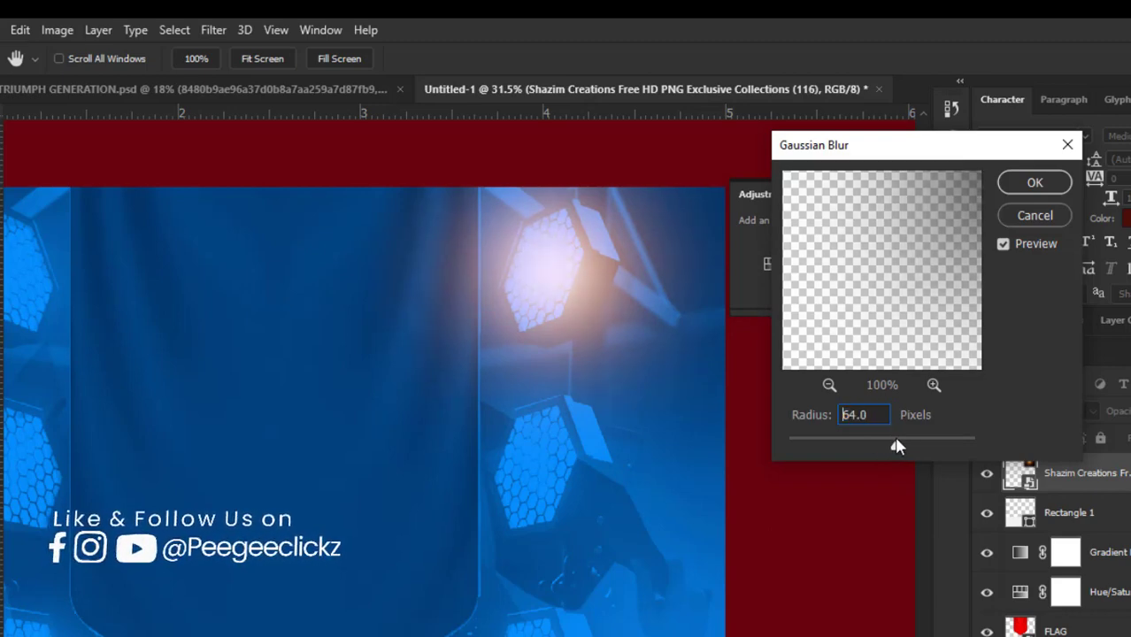
click(1053, 186)
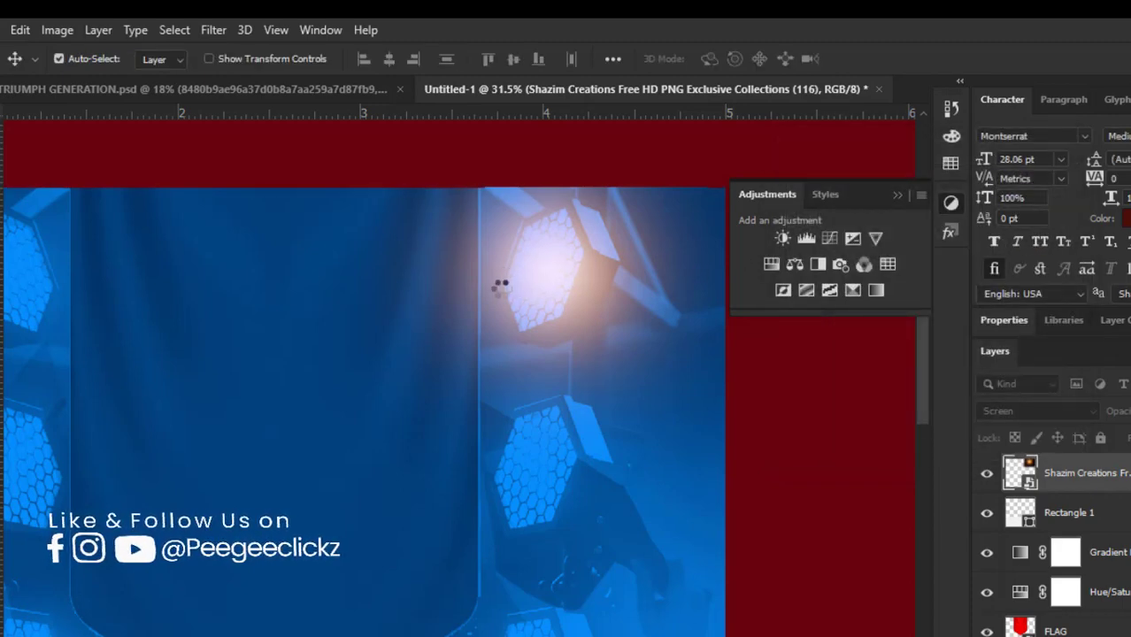
Step: Duplicate the blurred flare six times, covering the other five stage lights and the banner's lower tip
scroll(501, 291, down, 5)
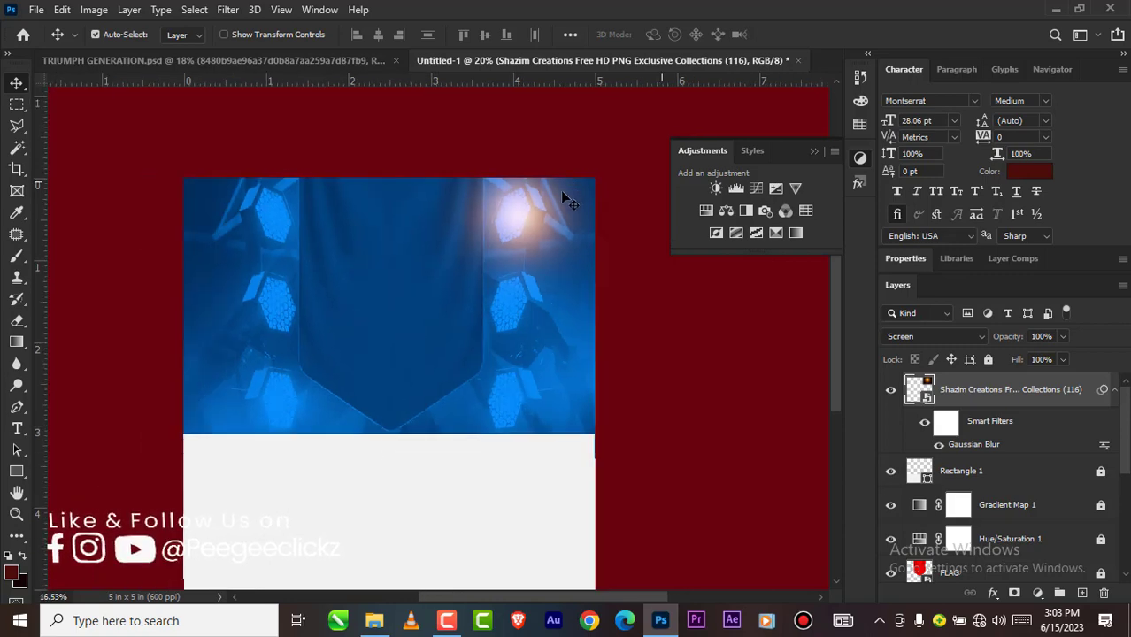
scroll(571, 190, down, 1)
drag(528, 213, 271, 222)
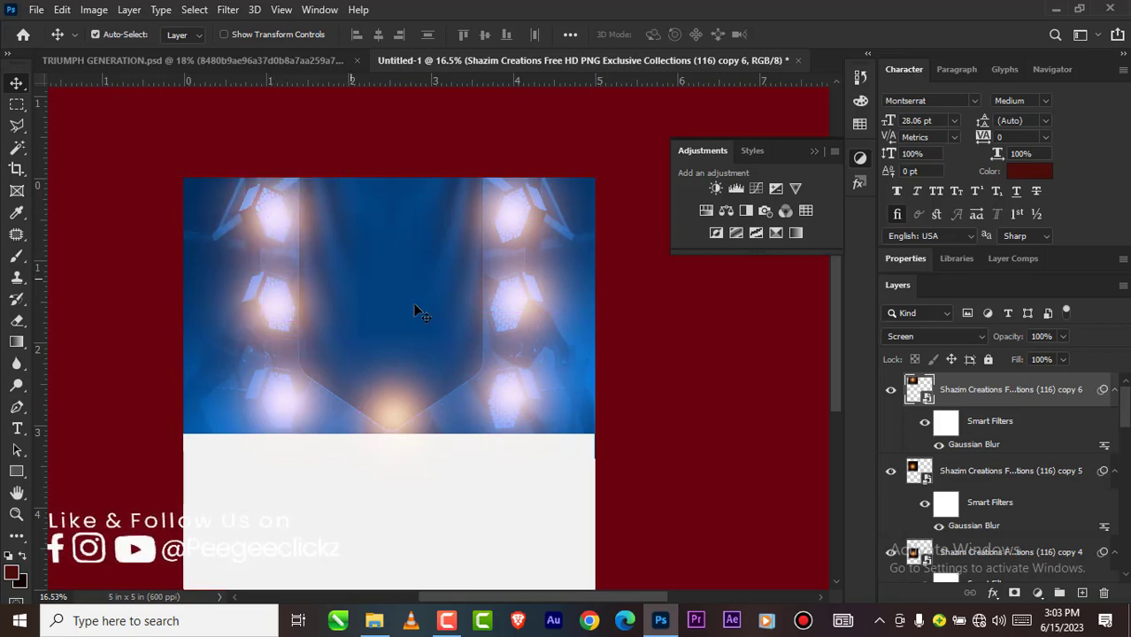
scroll(460, 308, down, 5)
scroll(408, 305, up, 3)
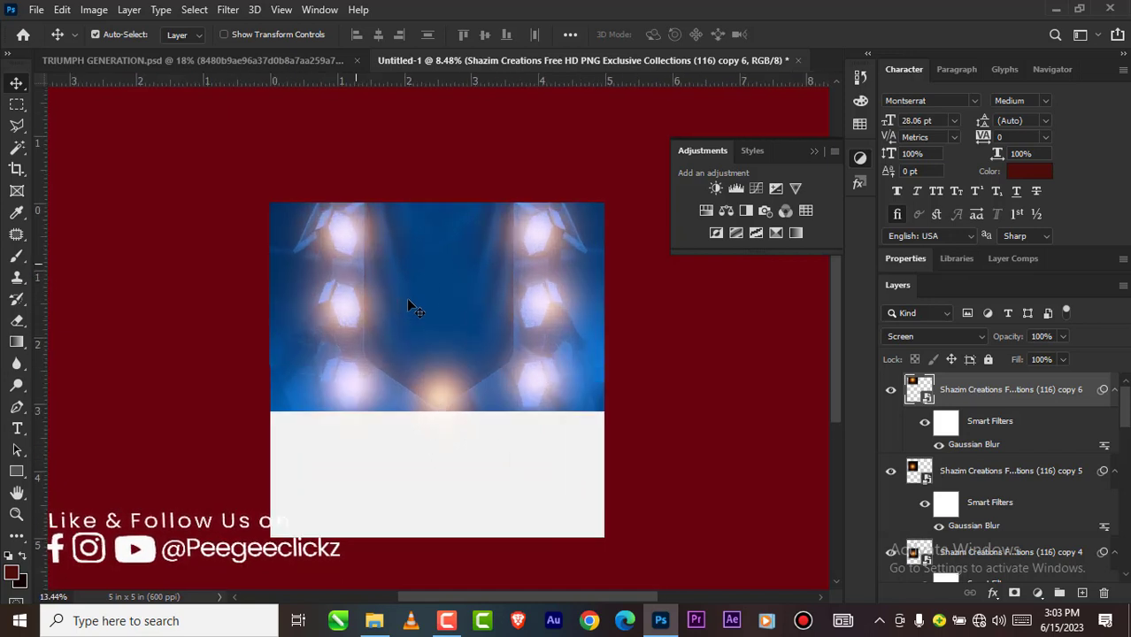
scroll(412, 301, down, 2)
scroll(418, 305, up, 2)
scroll(421, 306, up, 1)
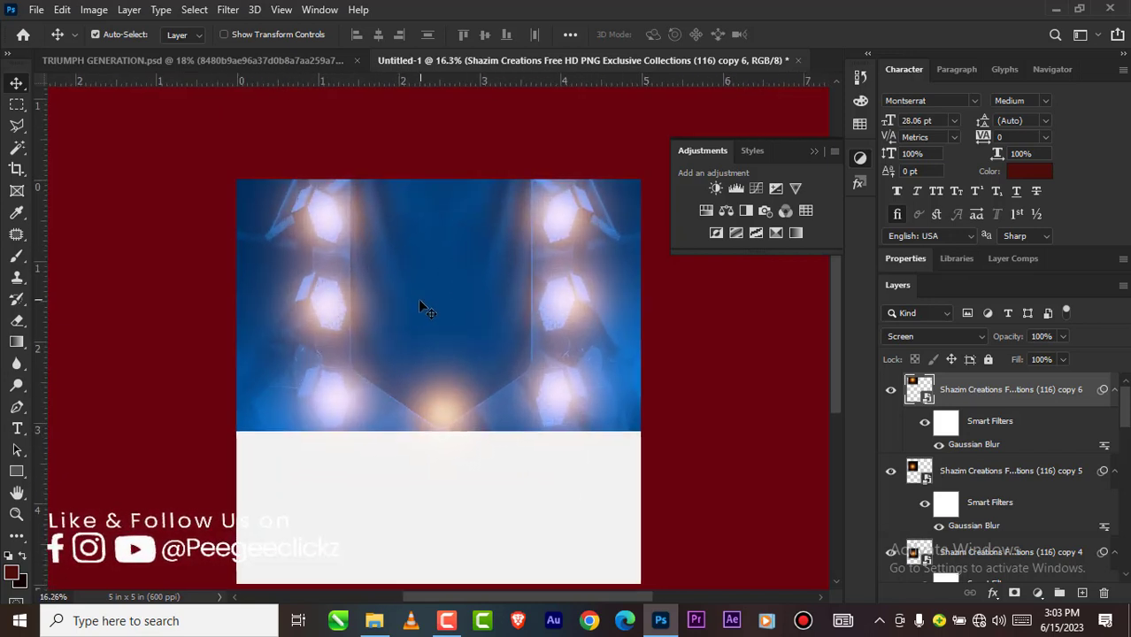
scroll(420, 306, down, 2)
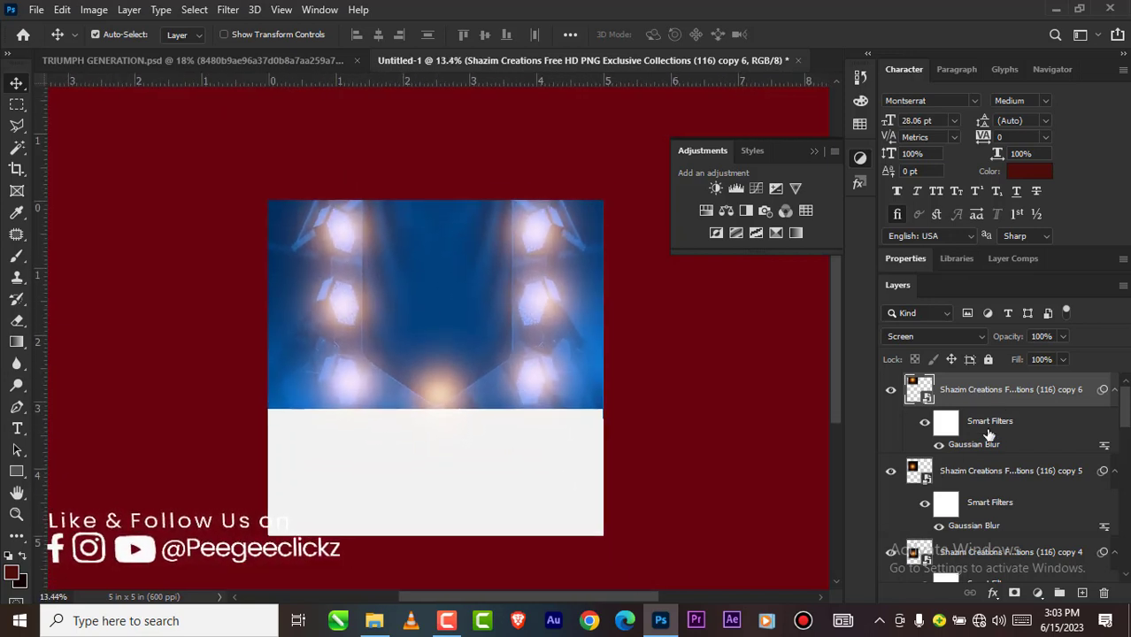
Step: Convert all seven flare layers into one smart object and set its blend mode to Linear Dodge (Add)
scroll(987, 434, down, 8)
scroll(985, 469, up, 2)
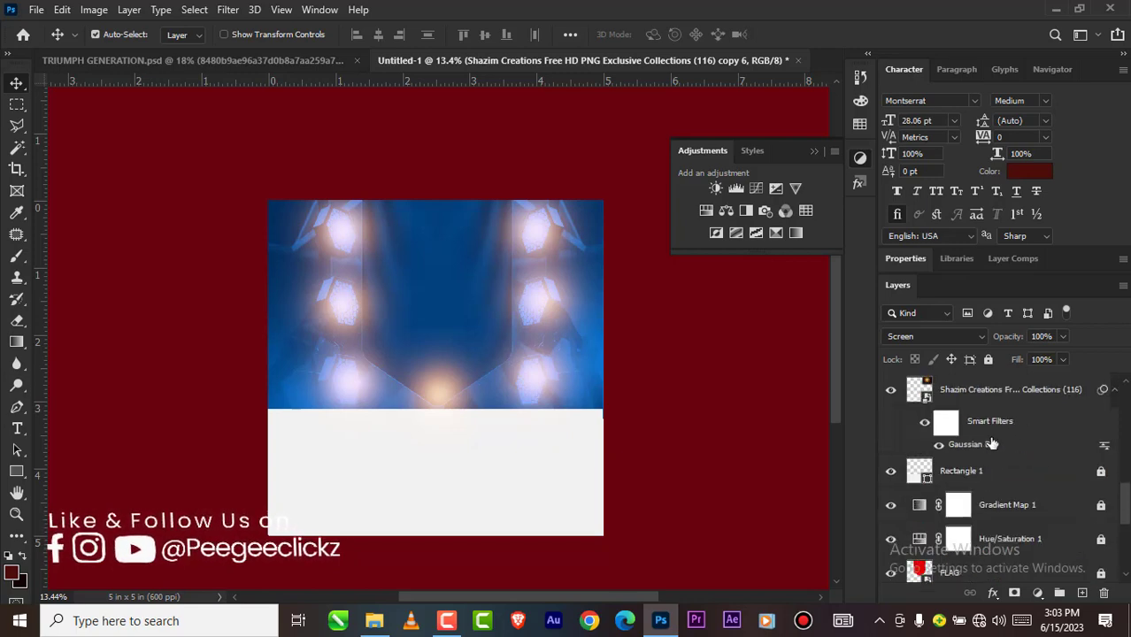
scroll(987, 473, up, 2)
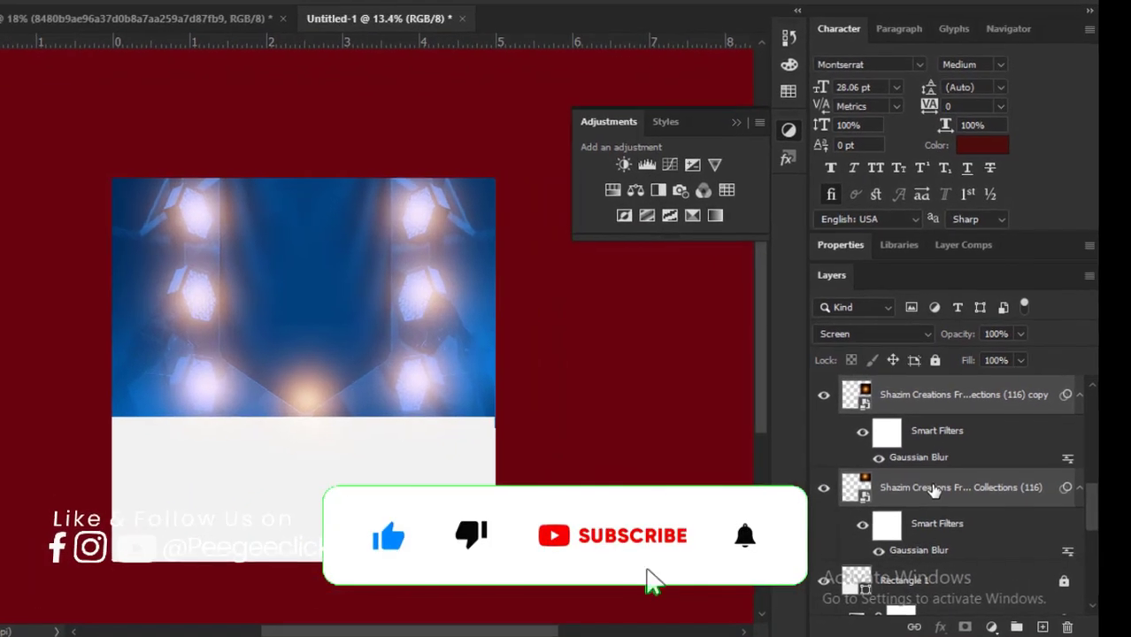
right_click(987, 473)
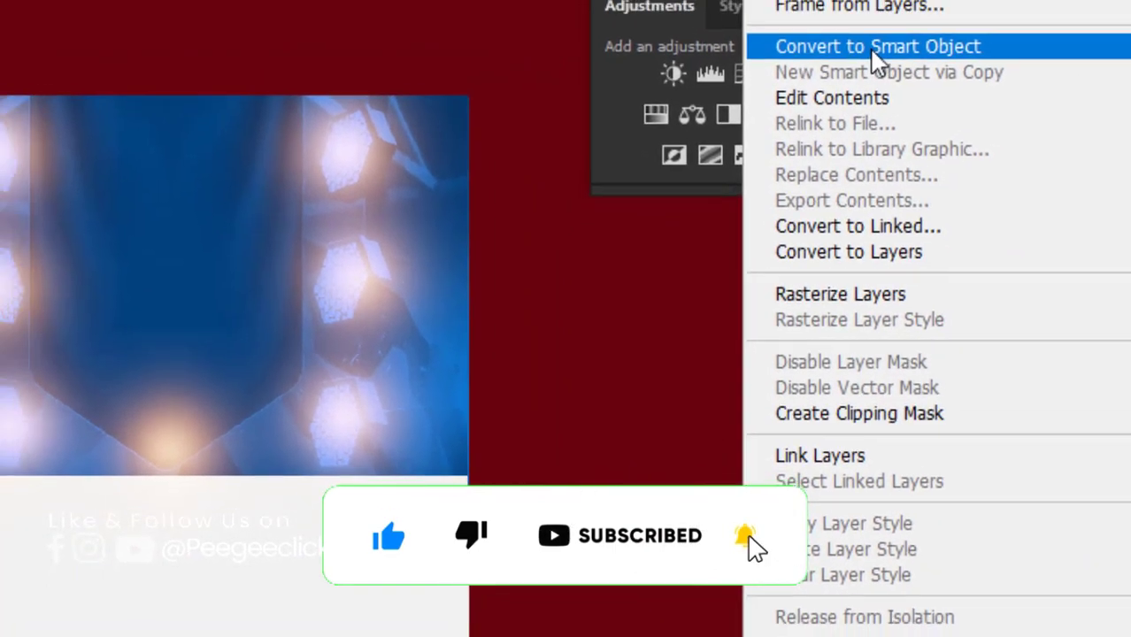
click(877, 48)
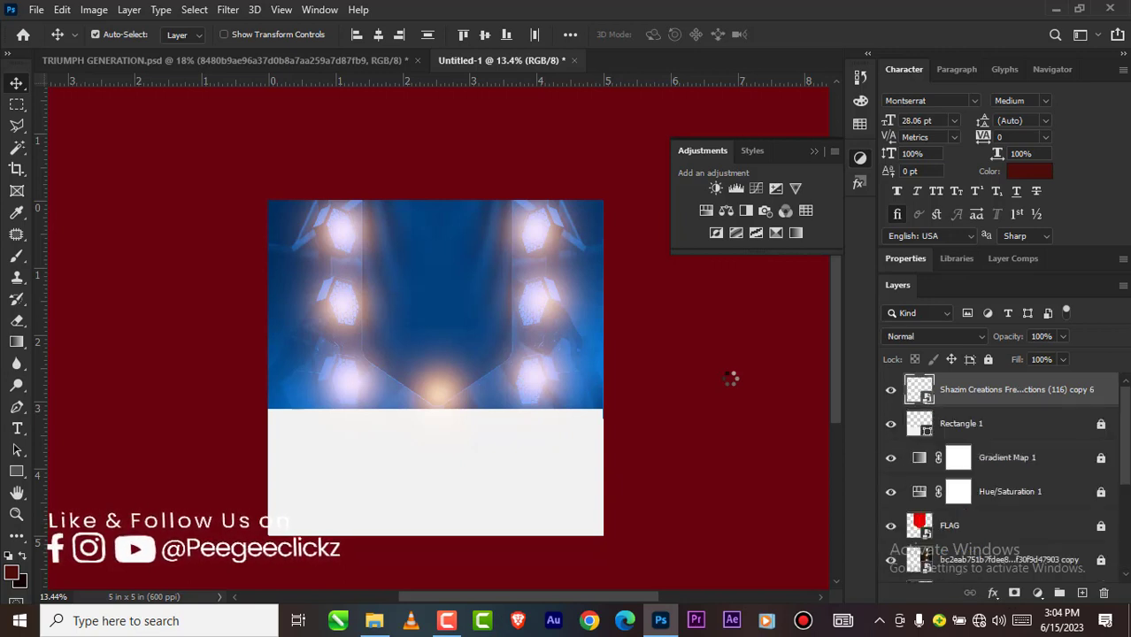
click(925, 337)
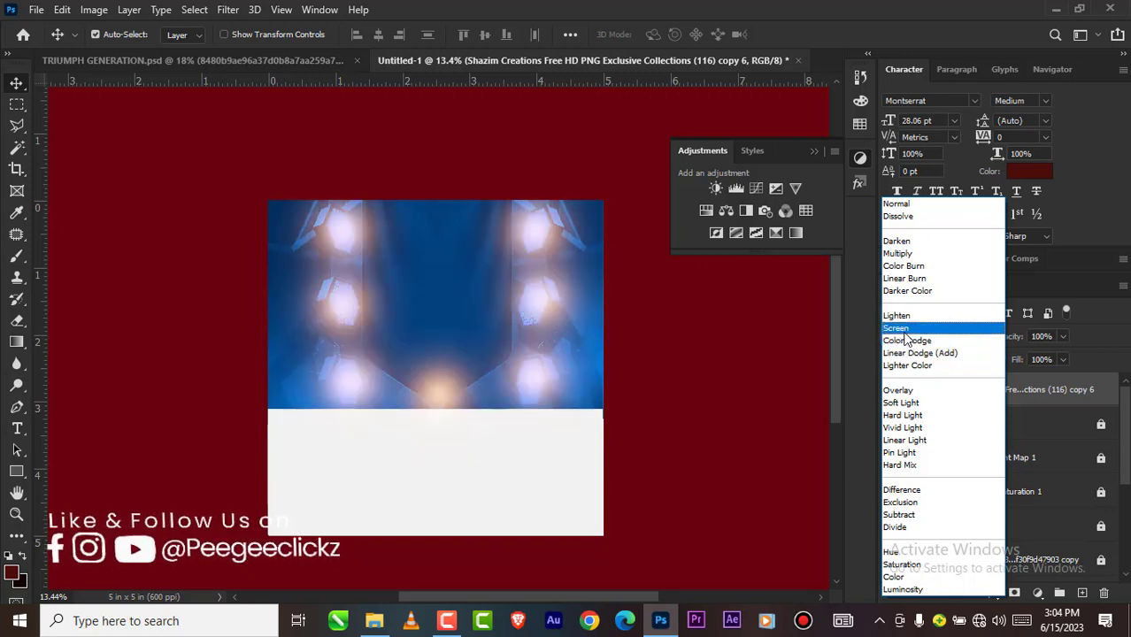
click(908, 354)
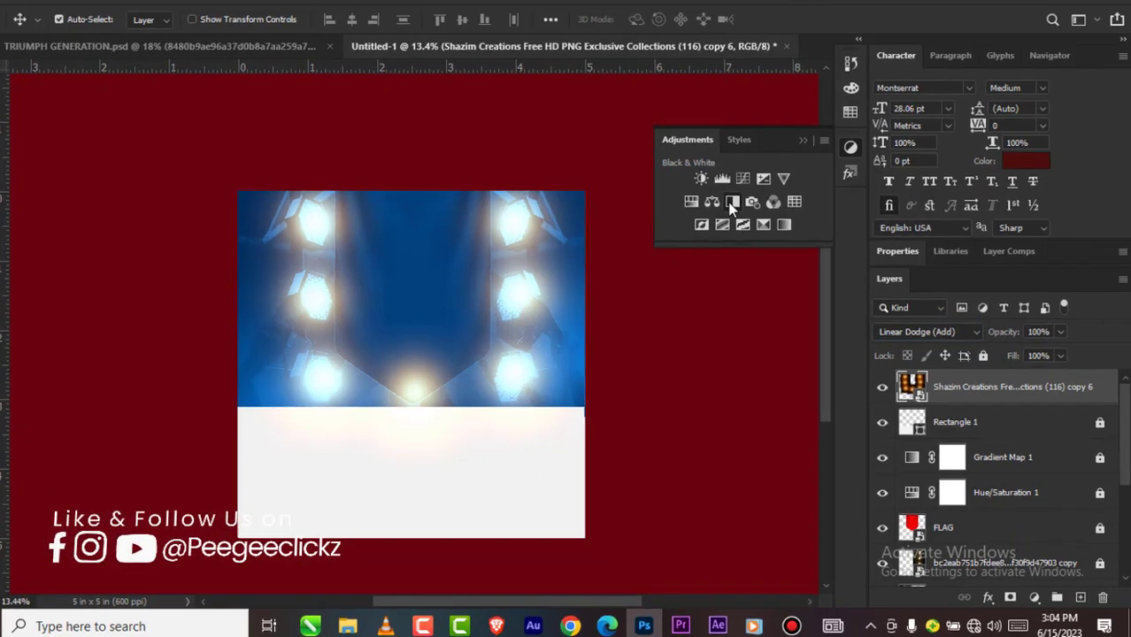
click(746, 210)
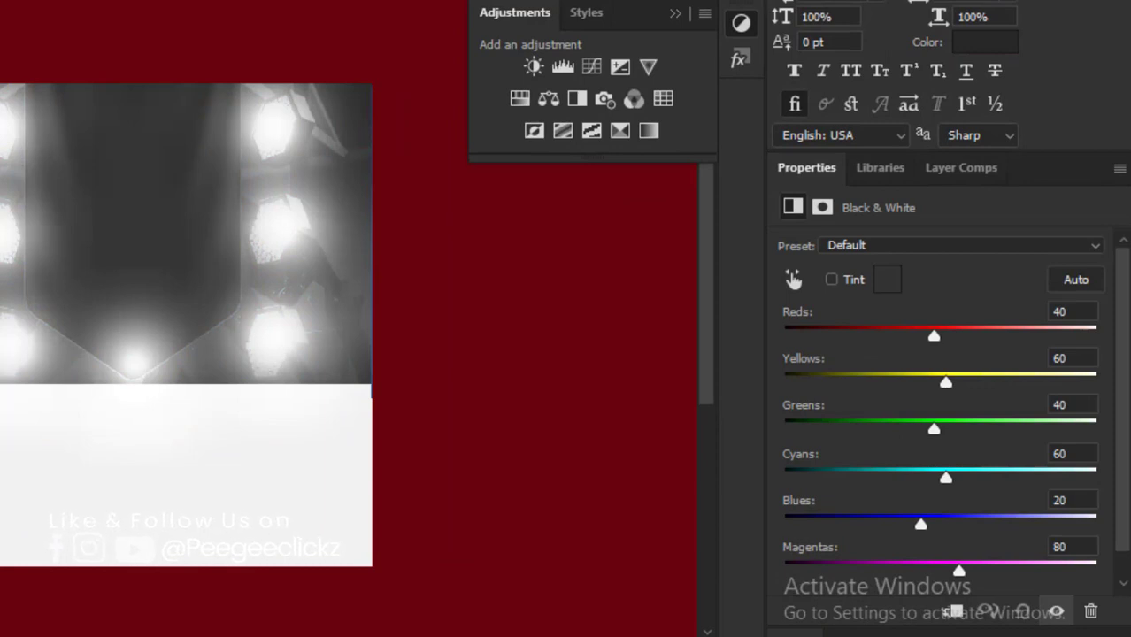
click(795, 634)
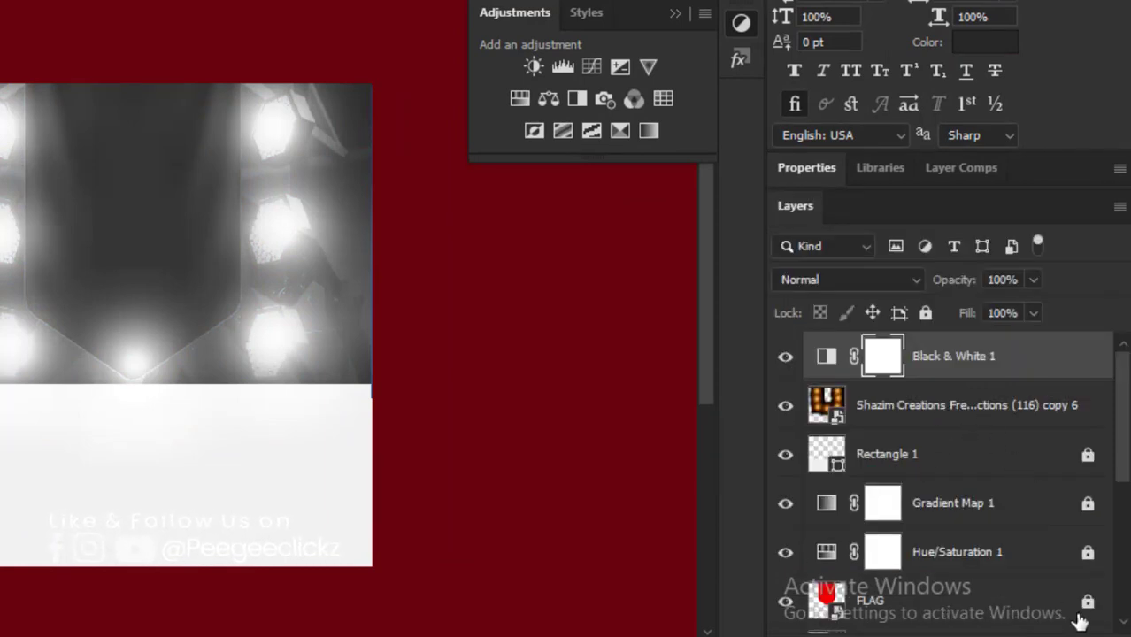
key(Delete)
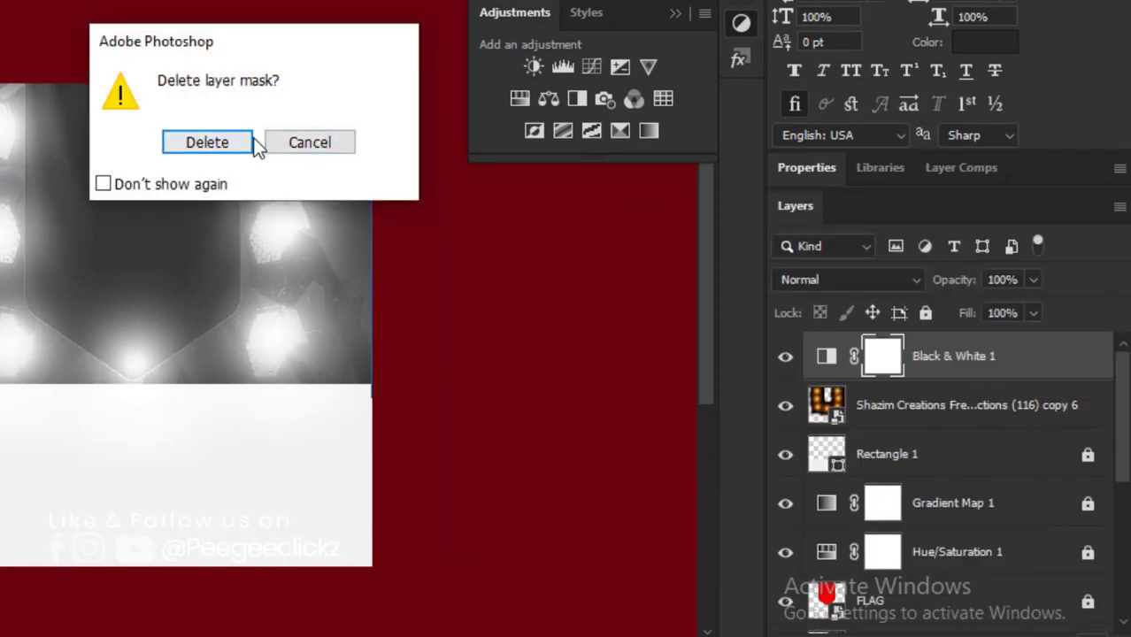
click(207, 142)
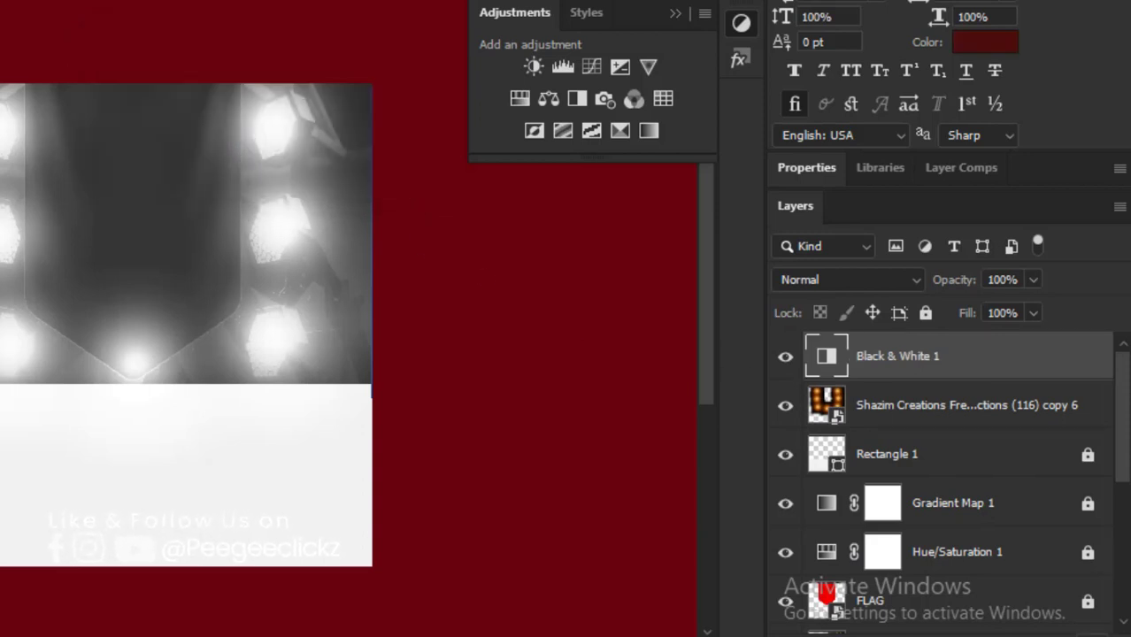
key(Delete)
click(213, 142)
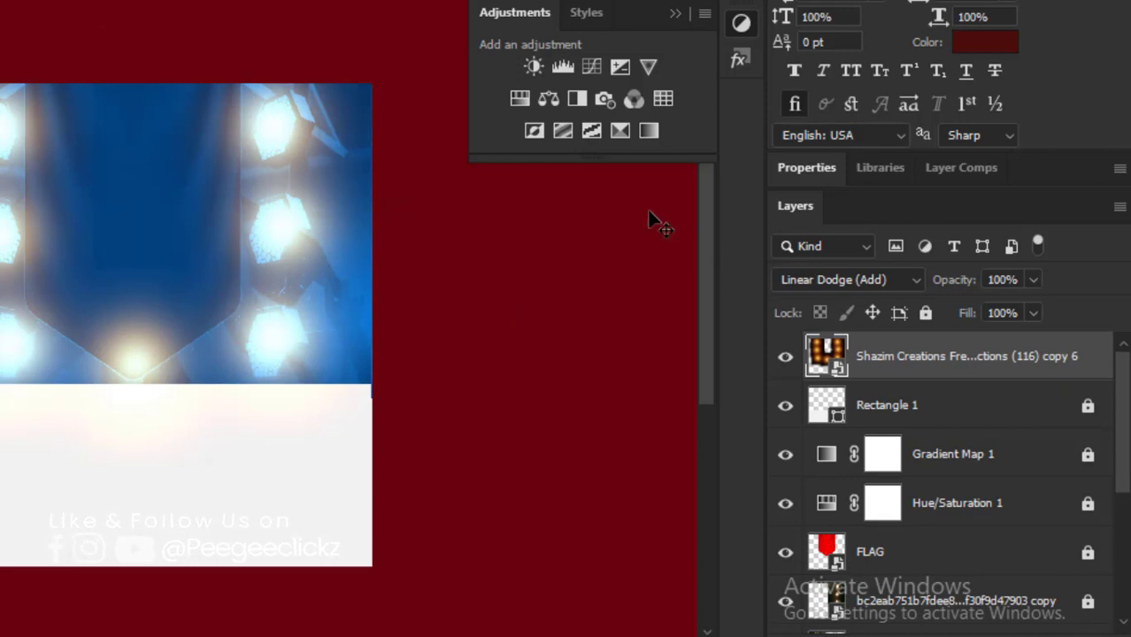
Step: Add a Hue/Saturation adjustment clipped to the flare smart object, with Saturation at -51 and Hue at -144
click(520, 95)
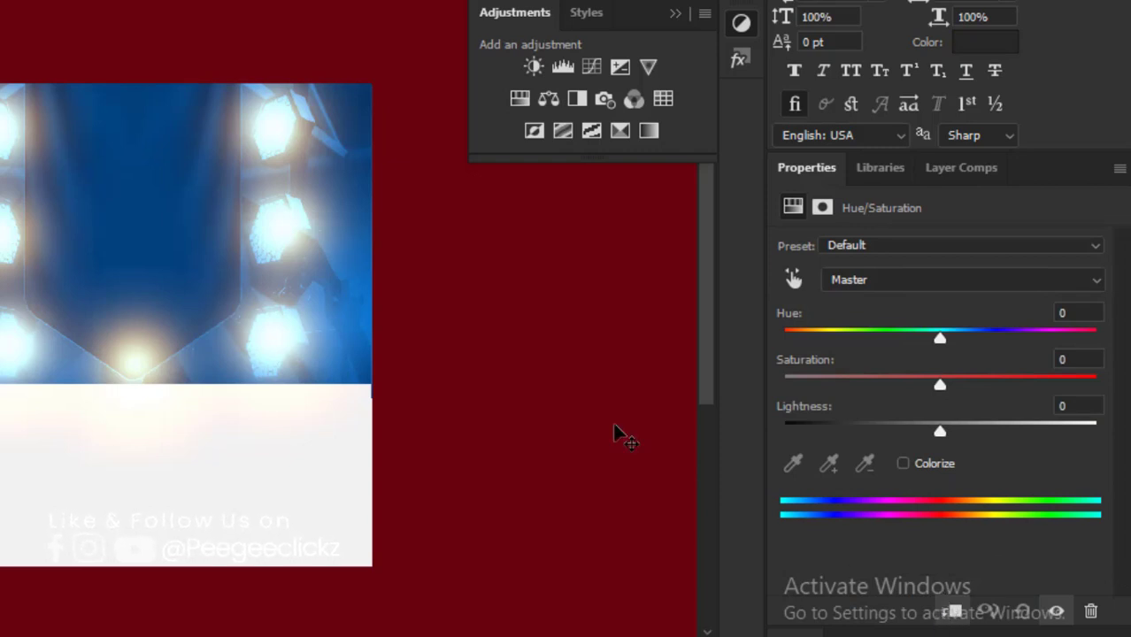
click(886, 382)
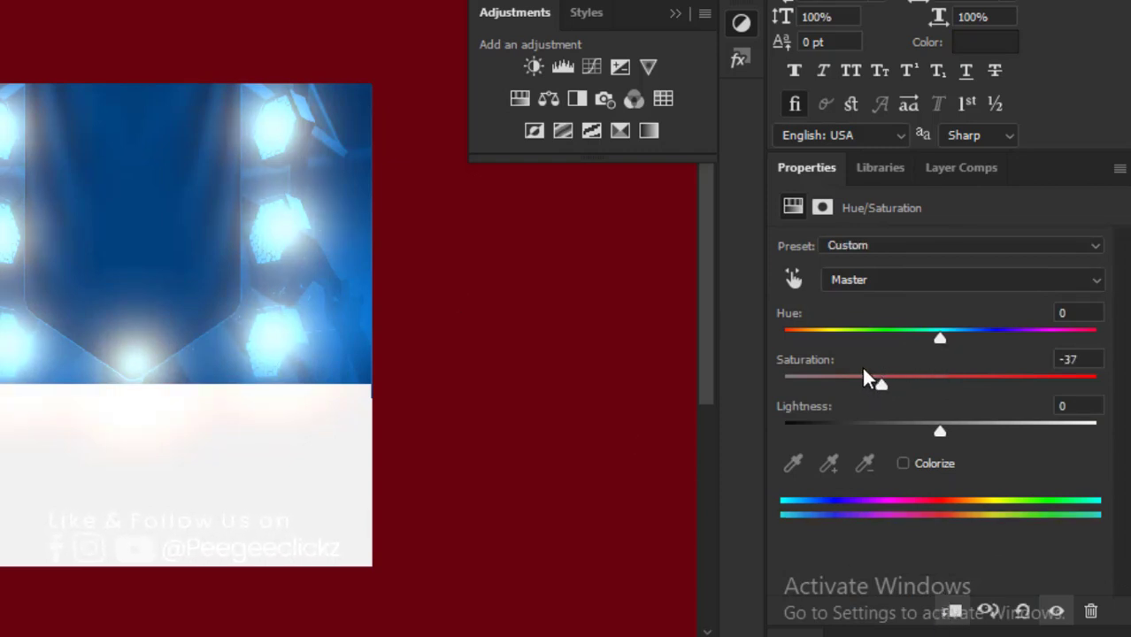
click(863, 382)
drag(940, 336, 806, 336)
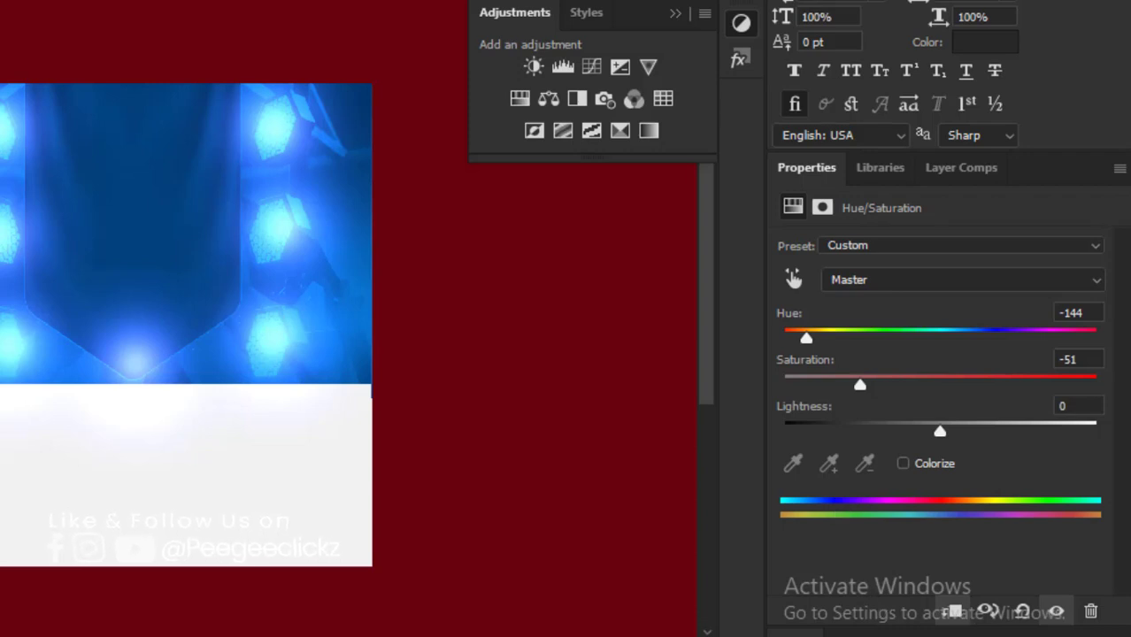
click(795, 635)
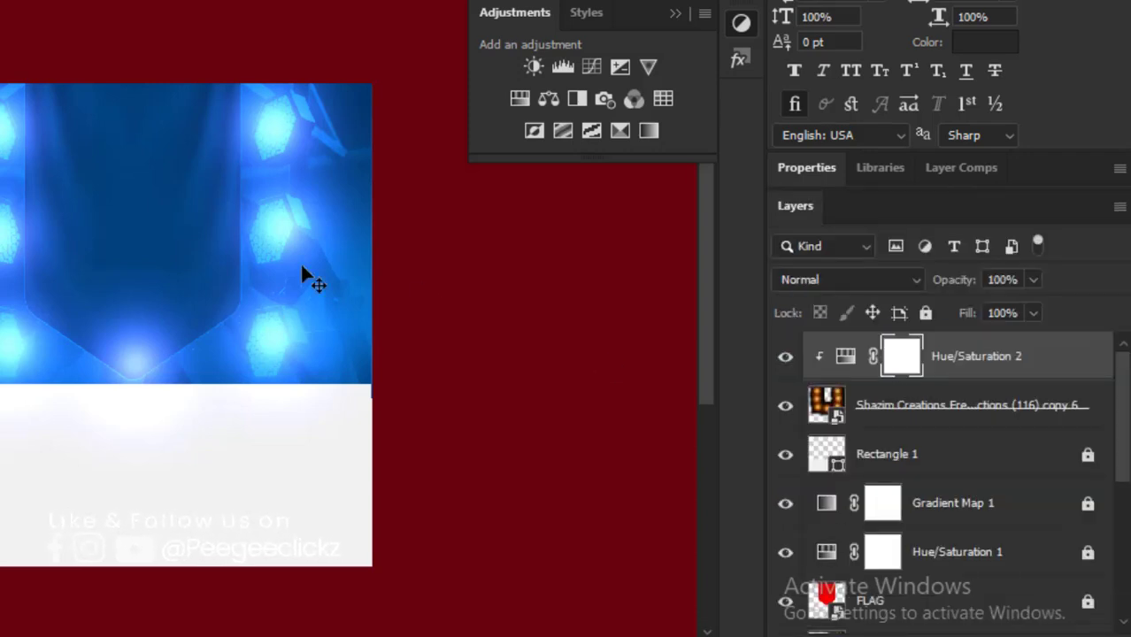
Step: Lock both the Hue/Saturation 2 adjustment layer and the flare smart object beneath it
scroll(130, 298, down, 5)
scroll(105, 277, up, 3)
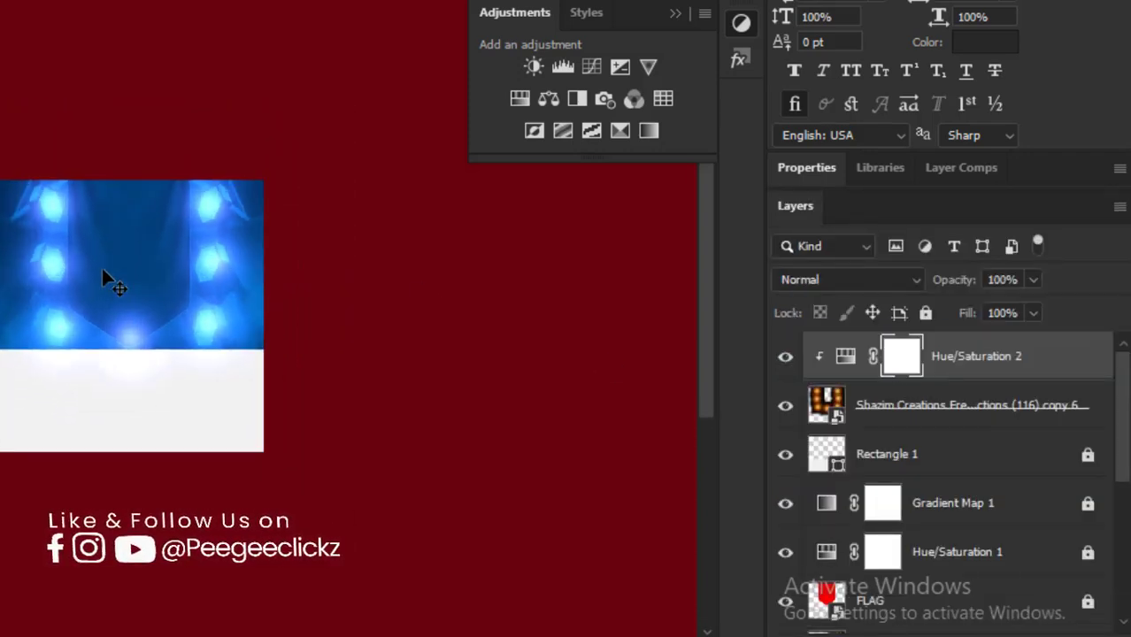
scroll(239, 296, up, 2)
scroll(239, 296, down, 1)
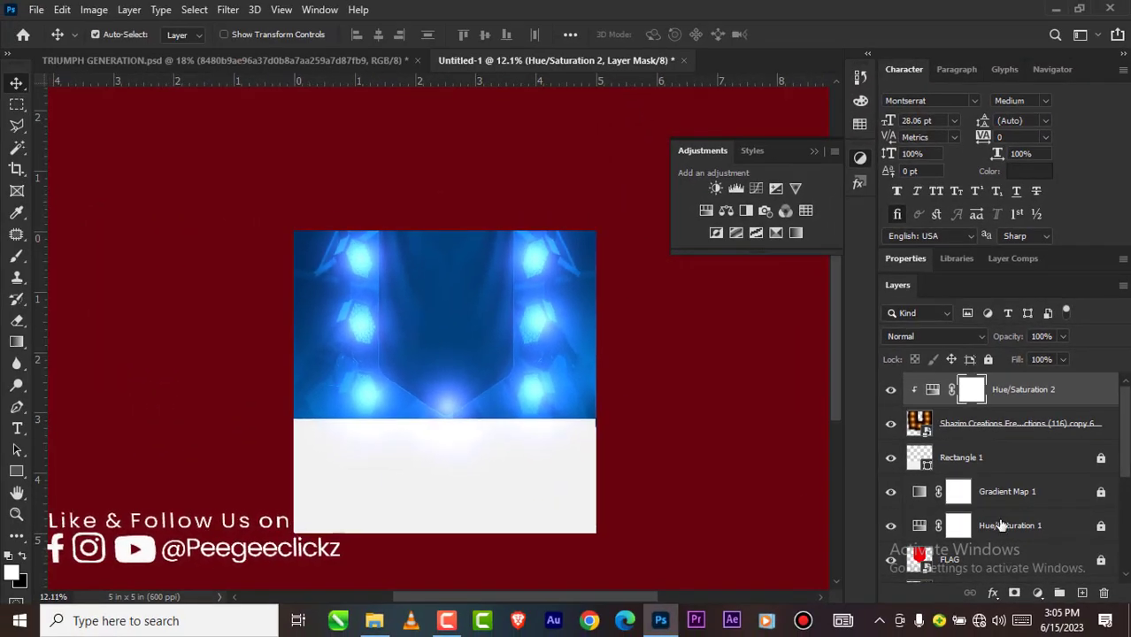
scroll(1010, 529, down, 1)
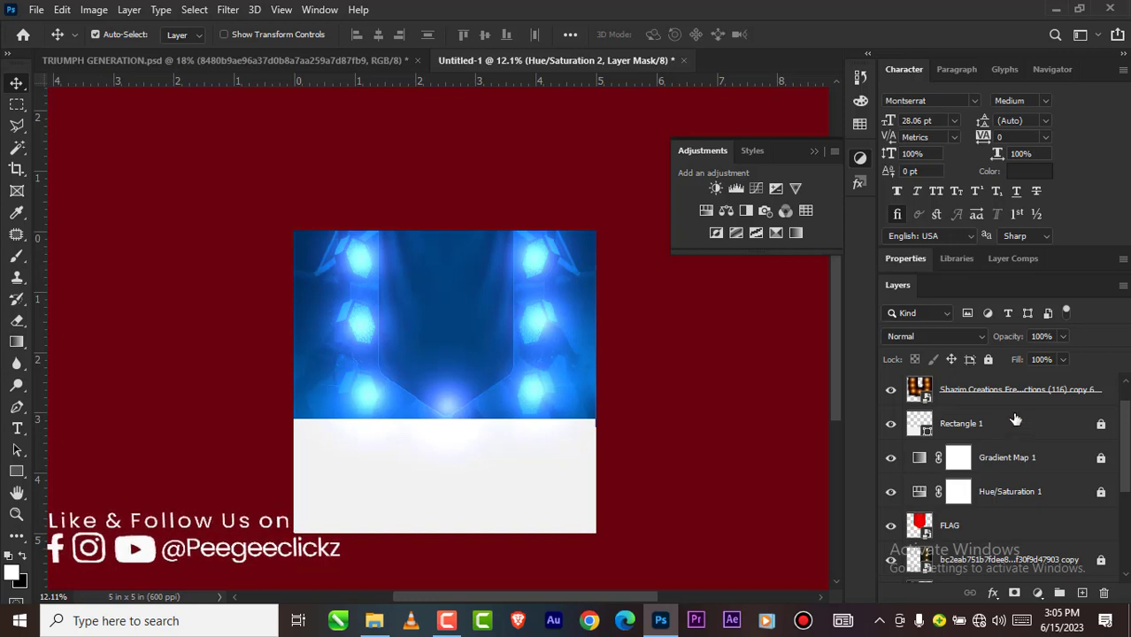
scroll(1016, 419, up, 1)
click(989, 360)
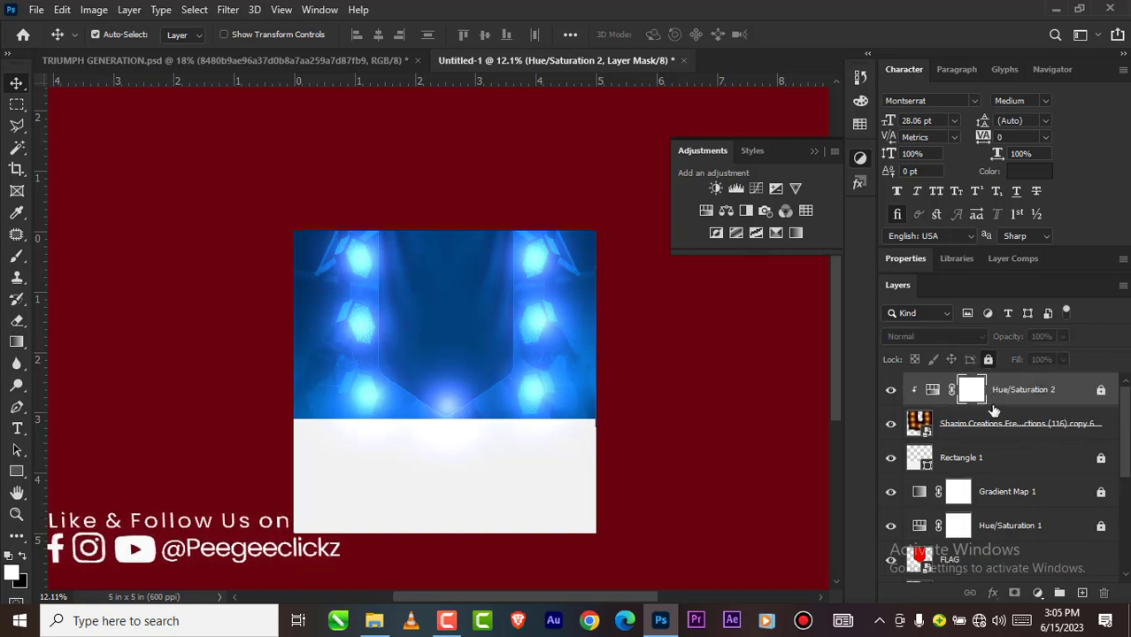
click(996, 425)
click(988, 360)
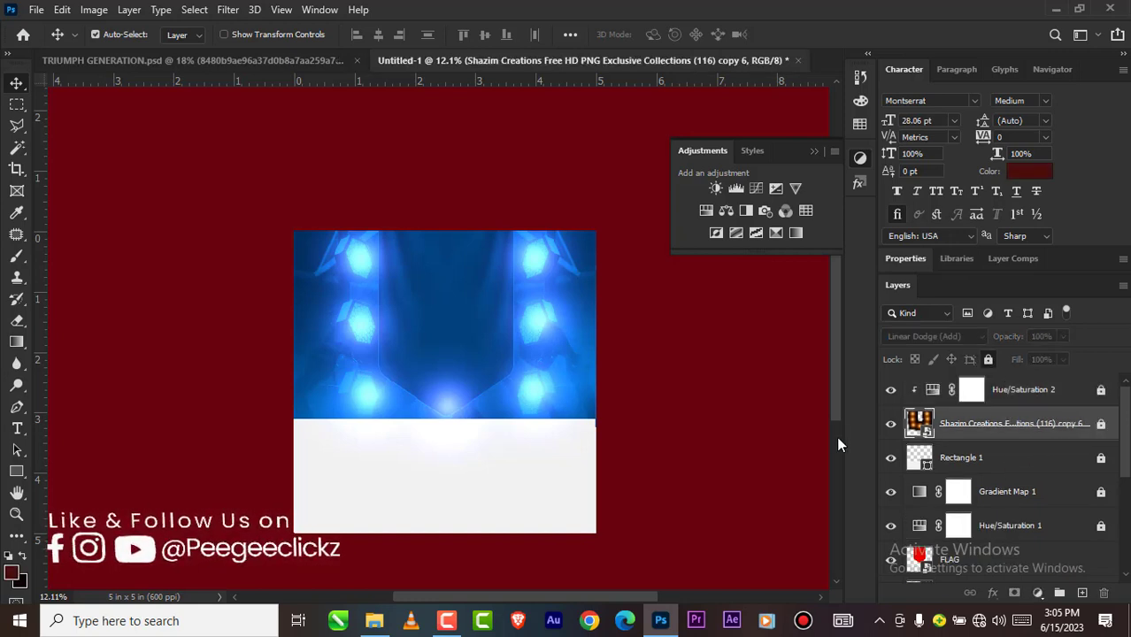
Step: Nudge the banner on the FLAG layer slightly and lock that layer
click(944, 558)
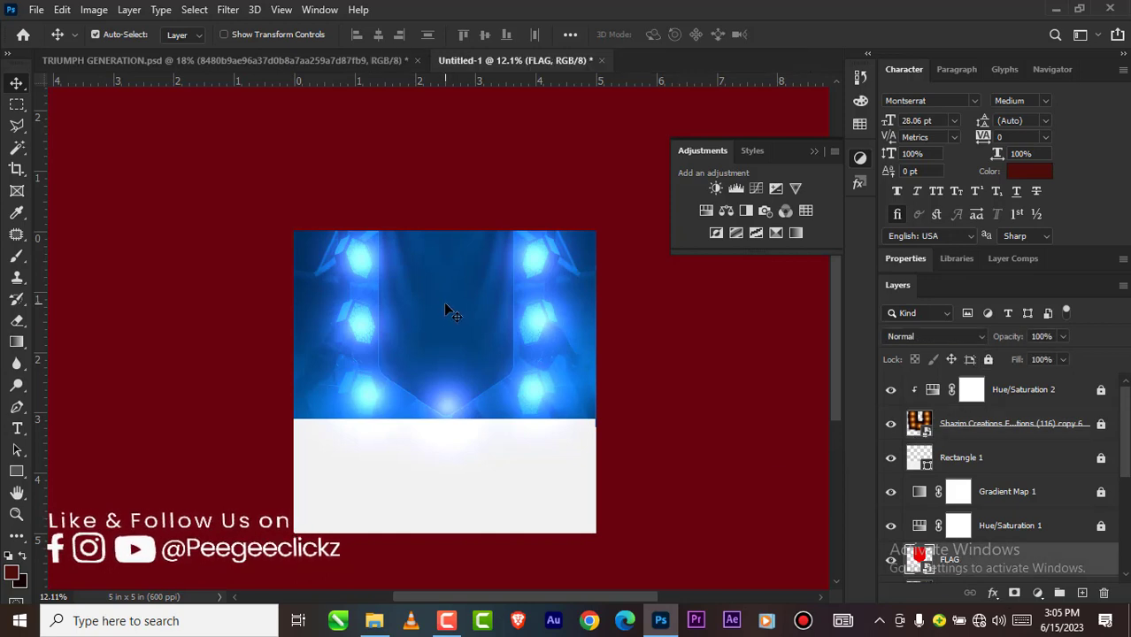
drag(443, 301, 450, 308)
scroll(437, 303, down, 3)
scroll(430, 351, up, 4)
scroll(432, 352, up, 1)
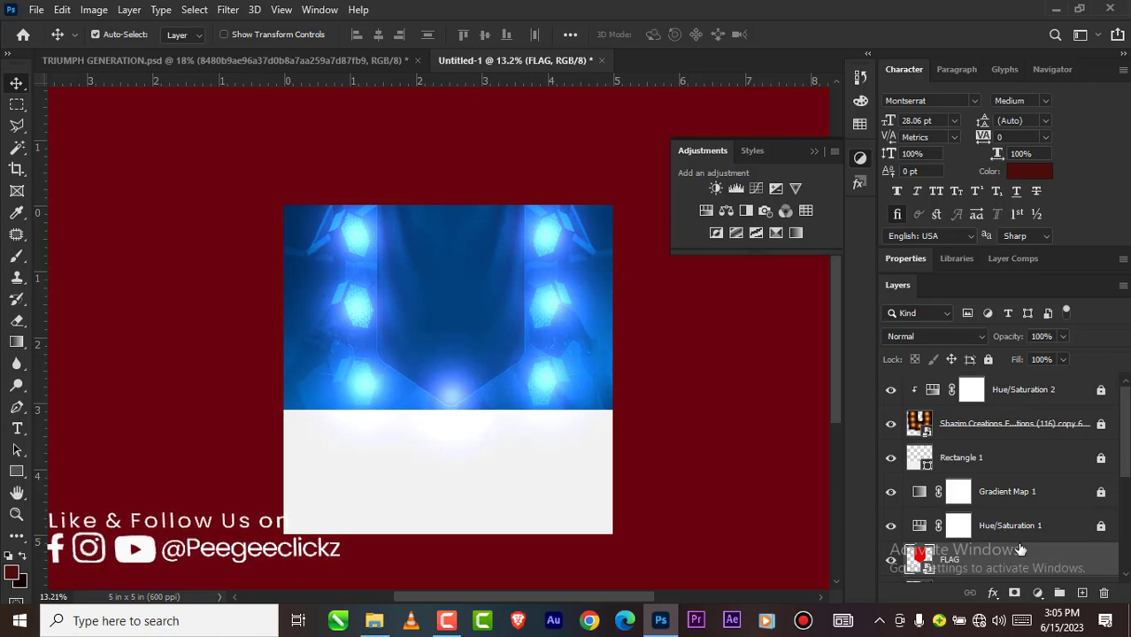
scroll(1020, 550, down, 1)
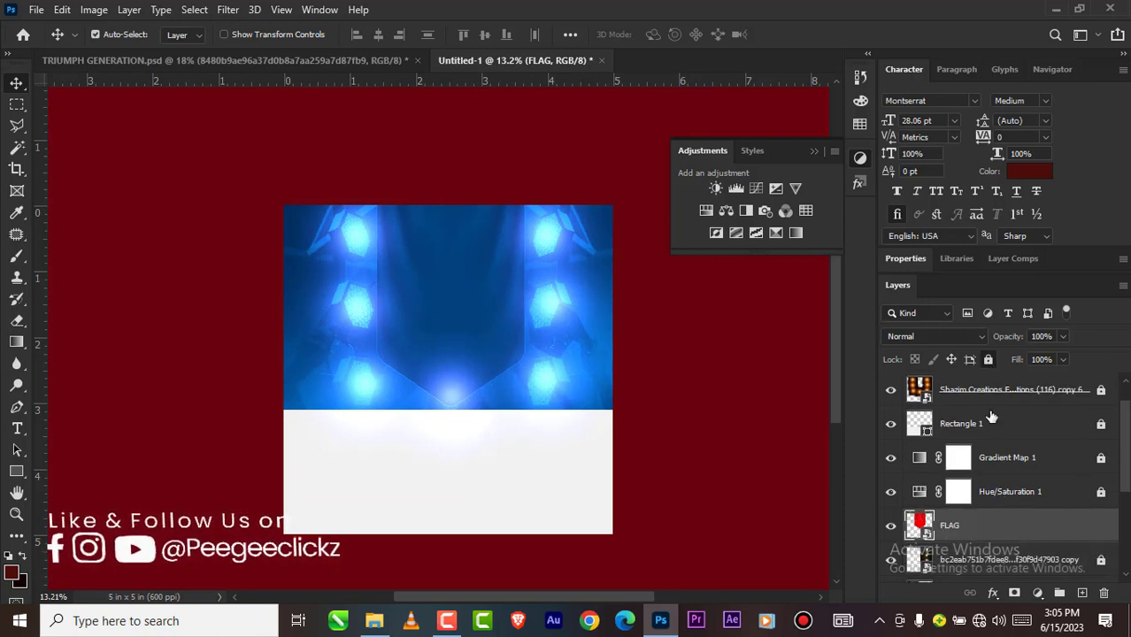
scroll(996, 433, up, 1)
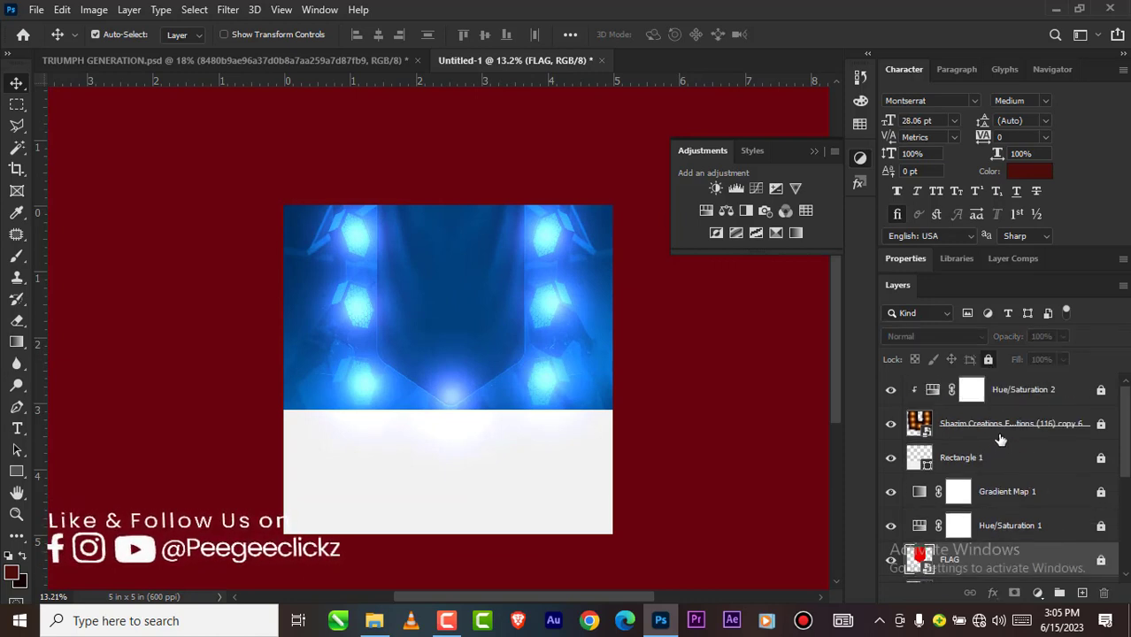
Step: Check the TRIUMPH GENERATION.psd reference and place TRIUMPH GENERATION PNG from File Explorer's GRAD folder above the Hue/Saturation 2 layer
click(1030, 392)
scroll(420, 340, down, 2)
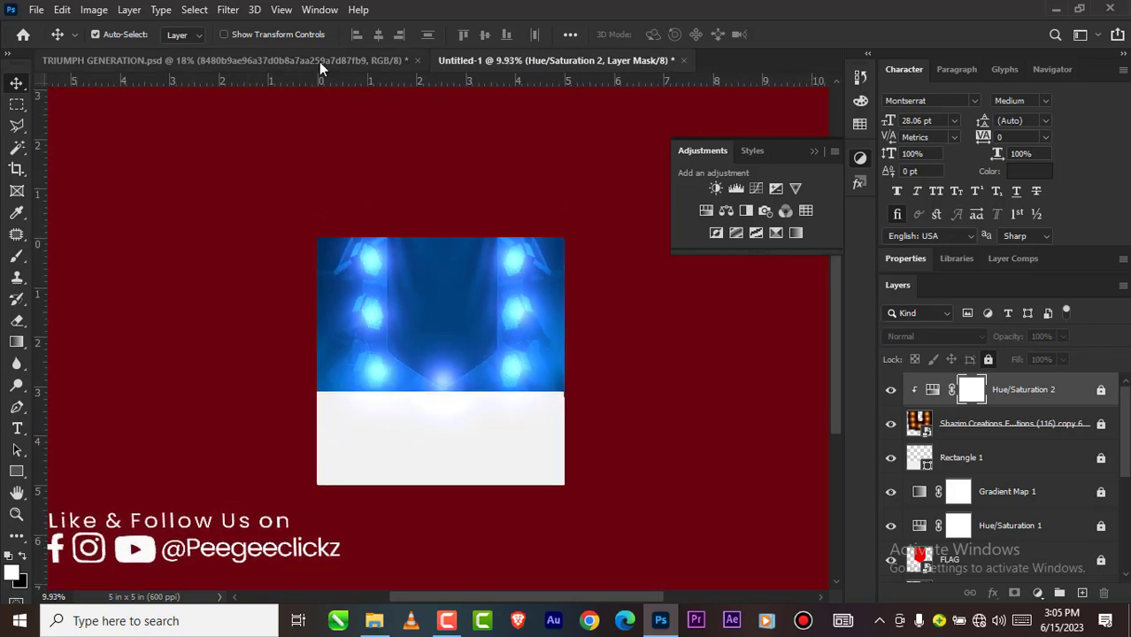
click(319, 60)
scroll(443, 303, down, 3)
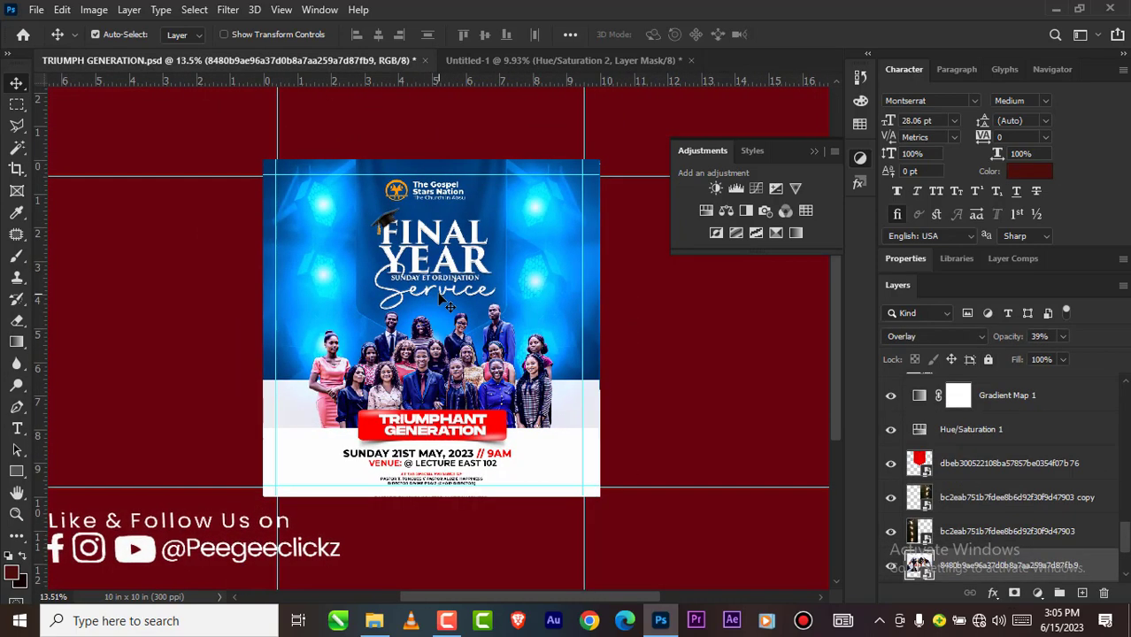
click(543, 59)
scroll(445, 308, down, 2)
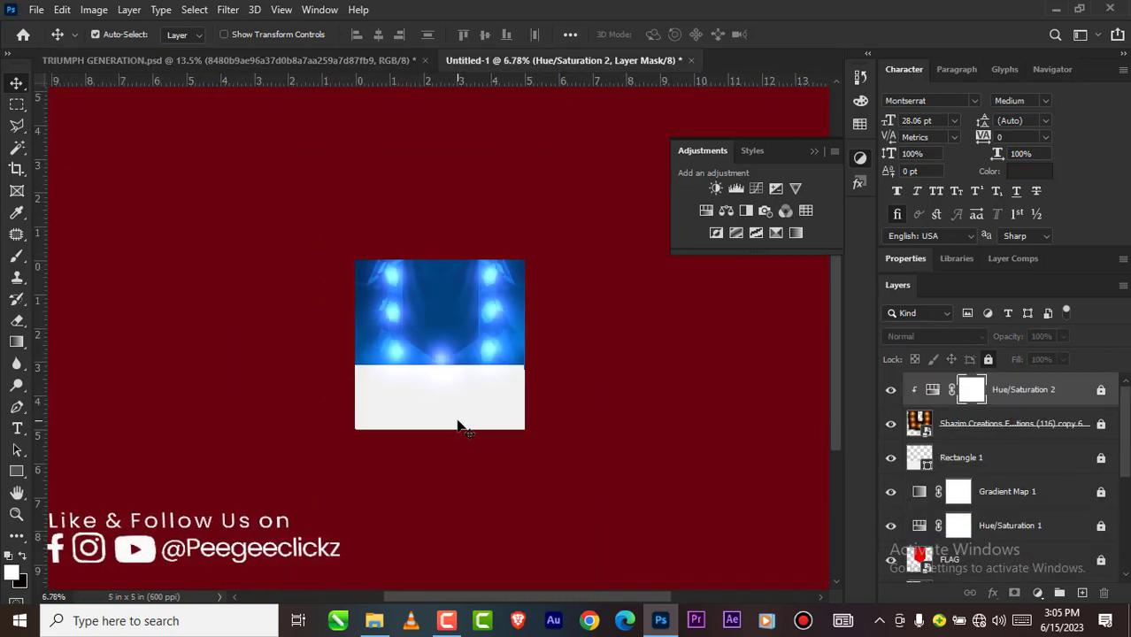
scroll(459, 429, up, 1)
mouse_move(375, 621)
click(372, 569)
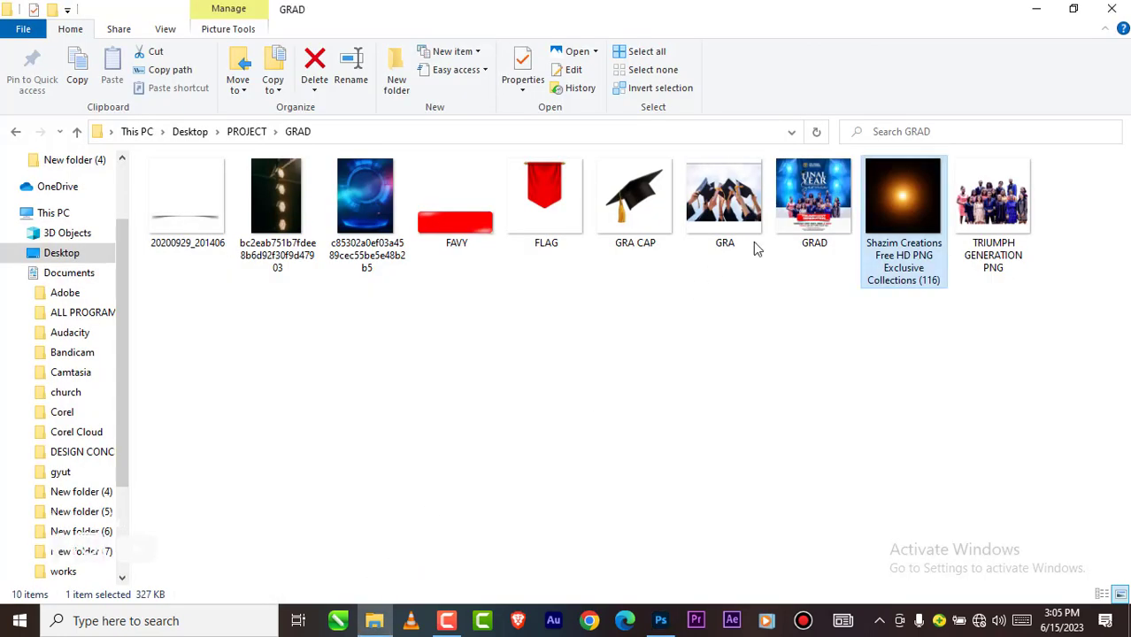
drag(974, 239, 496, 456)
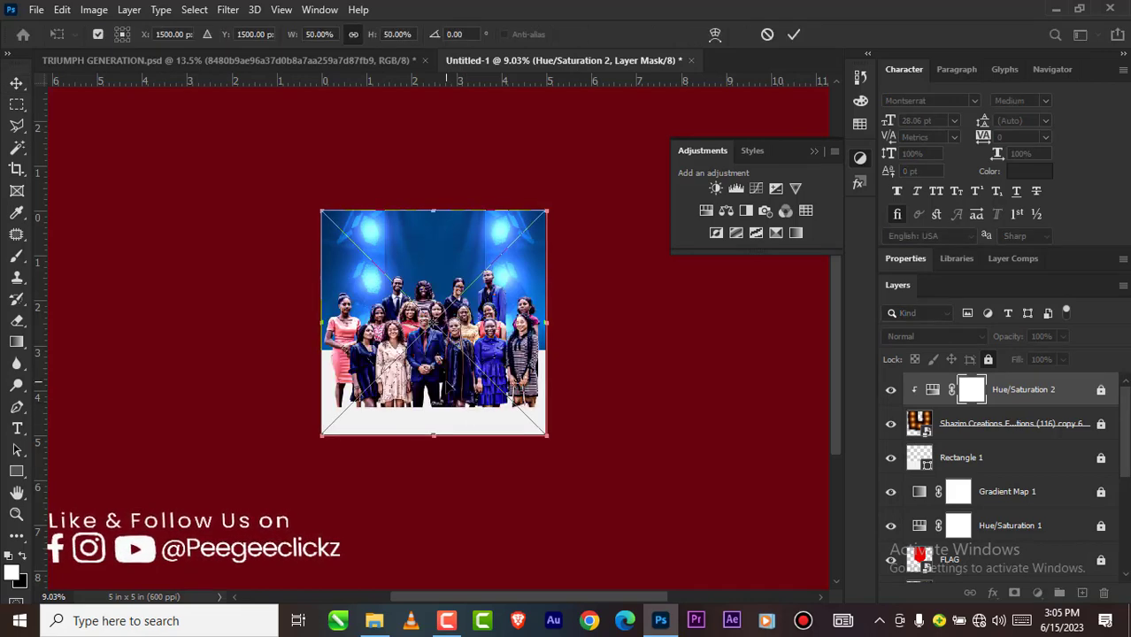
Step: Scale the placed group photo proportionally to about 33.92%, positioning it across the boundary between the blue background and white area
scroll(447, 379, up, 2)
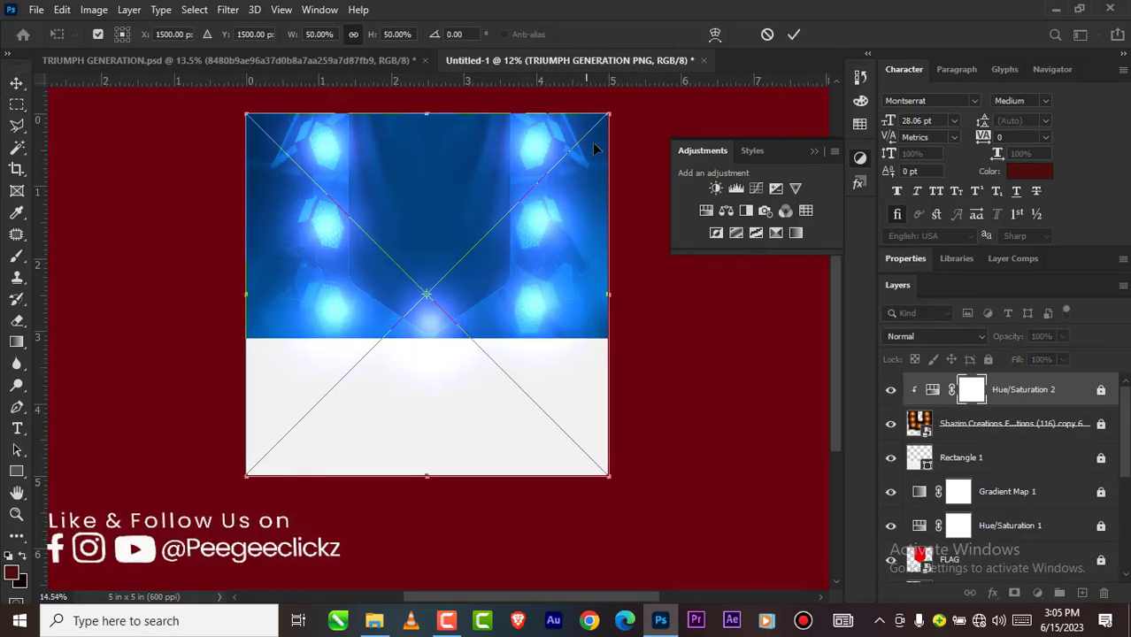
drag(598, 125, 462, 260)
drag(410, 346, 485, 288)
drag(537, 418, 559, 439)
scroll(459, 334, up, 3)
drag(446, 350, 431, 359)
scroll(432, 359, down, 3)
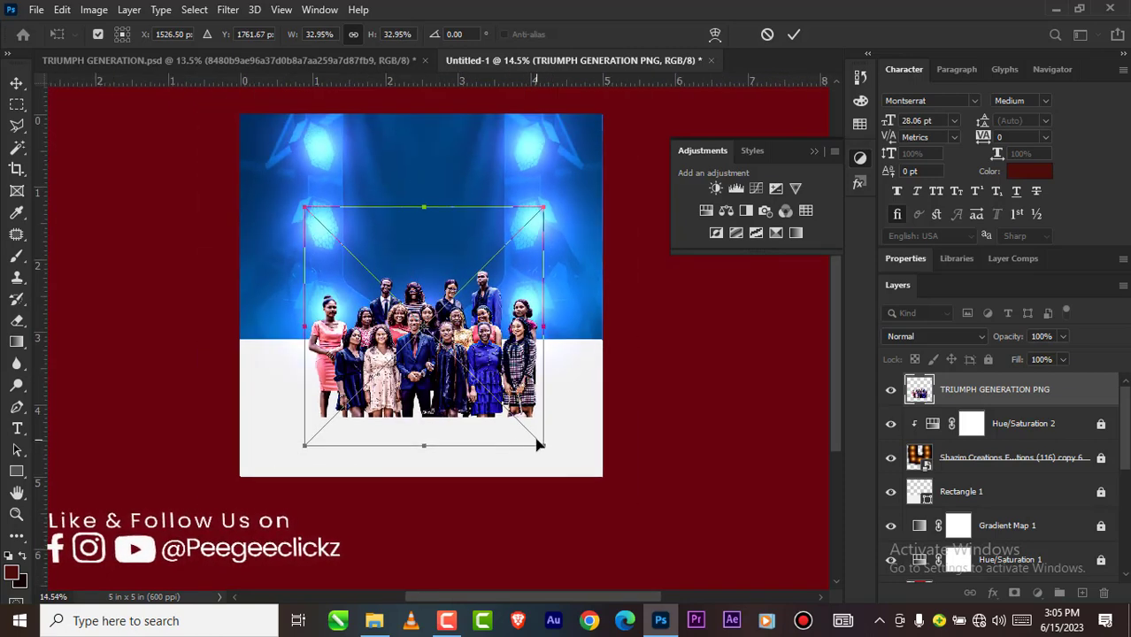
drag(540, 446, 551, 454)
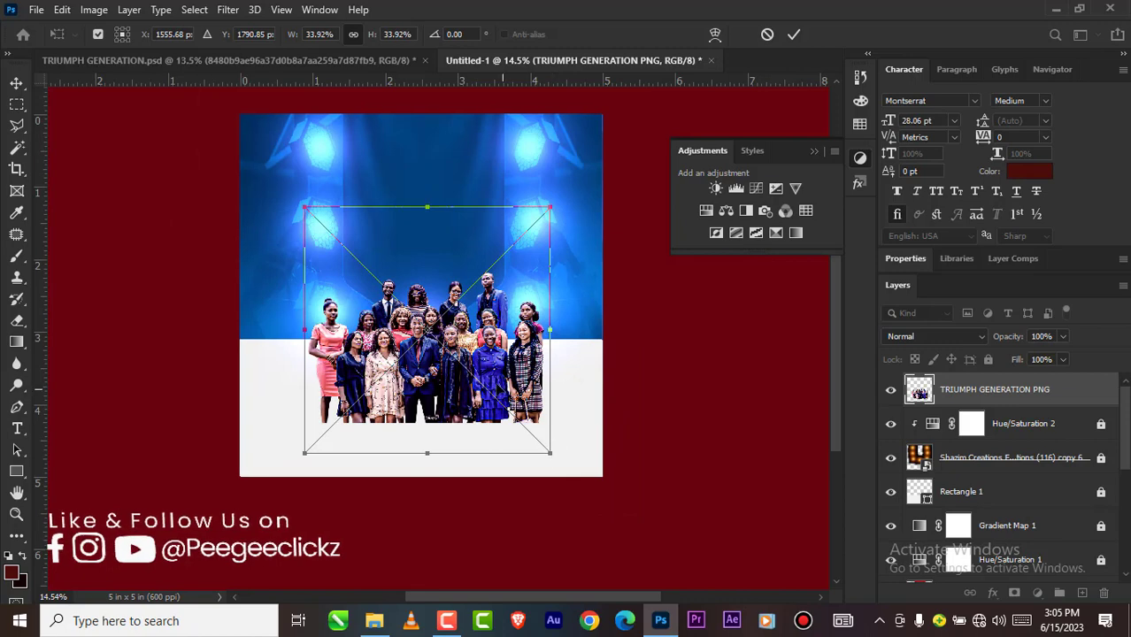
Step: Position the group photo in front of the banner at about X 1591 px, Y 1772 px, and commit the placement
scroll(455, 363, up, 1)
drag(440, 363, 435, 357)
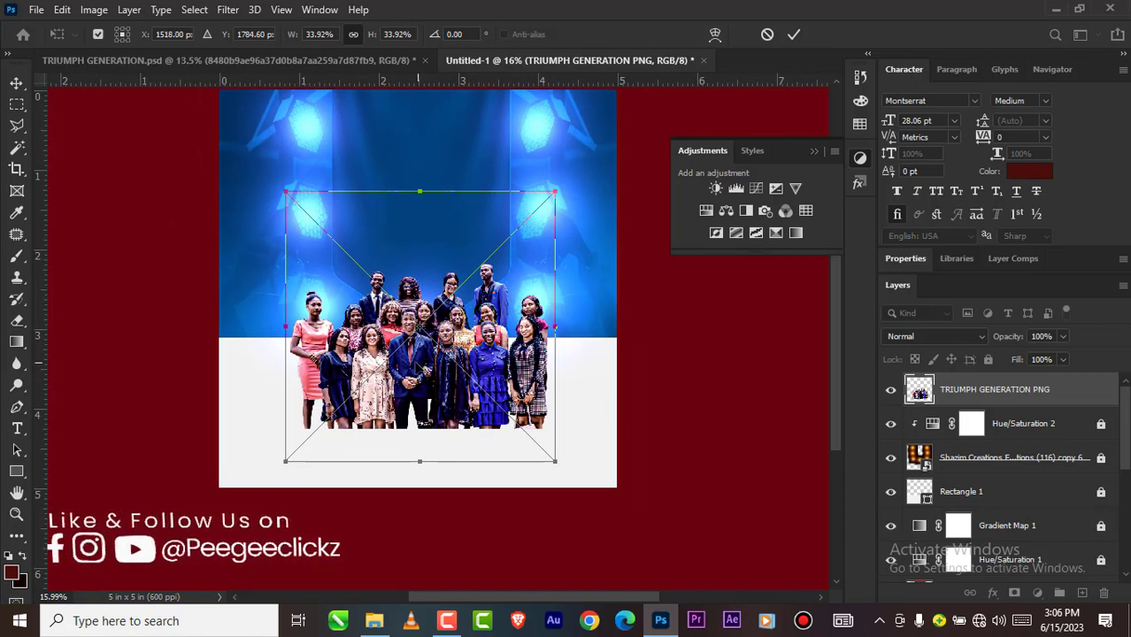
scroll(409, 372, down, 1)
scroll(408, 375, up, 1)
drag(410, 361, 421, 350)
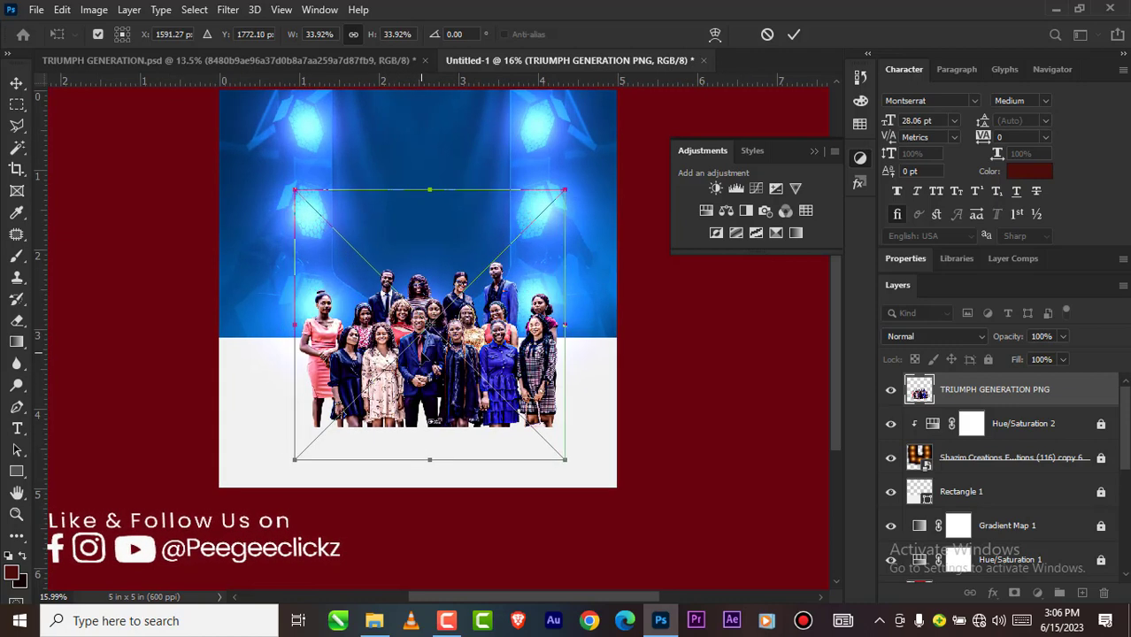
scroll(422, 352, down, 1)
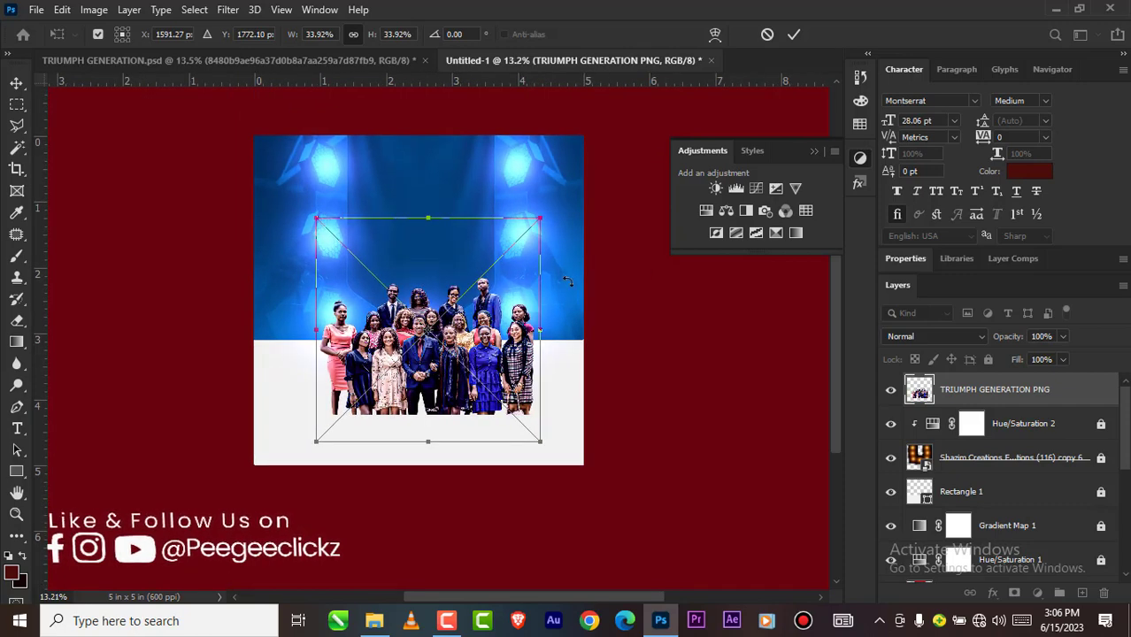
click(794, 35)
Step: Shift the group photo slightly left and up to center it better beneath the banner
scroll(434, 369, up, 1)
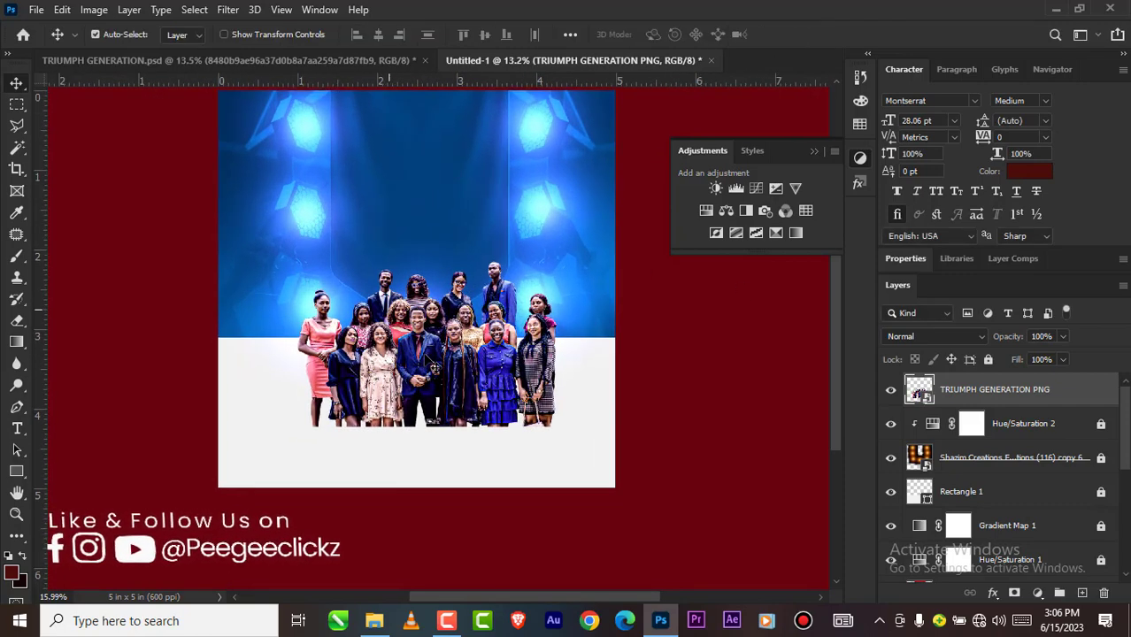
drag(427, 355, 418, 353)
scroll(424, 352, down, 1)
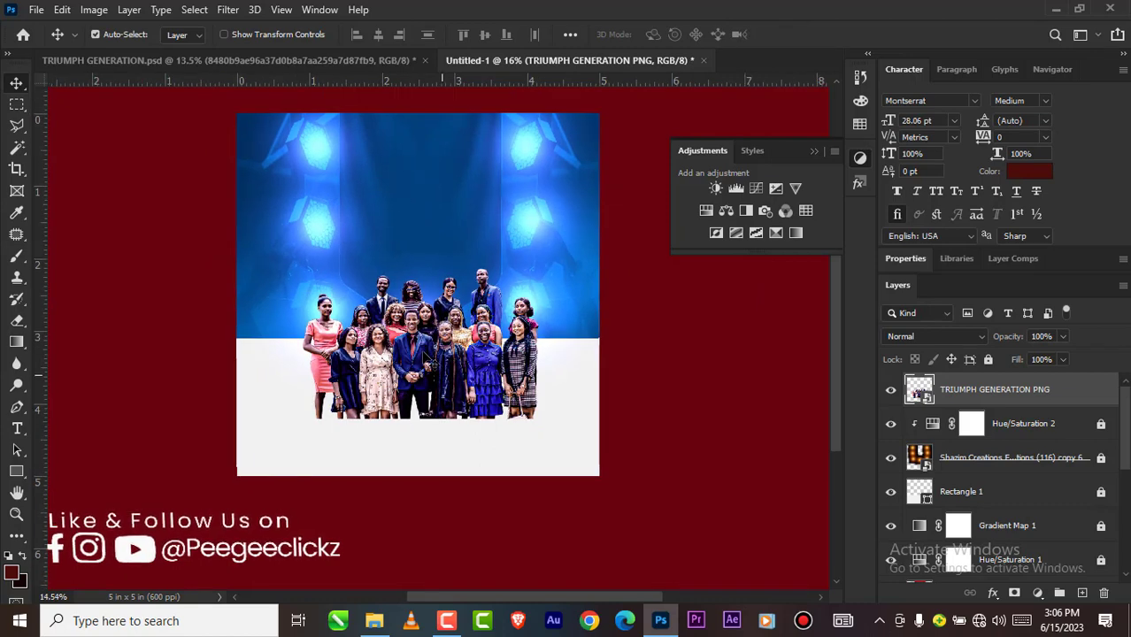
scroll(425, 356, down, 1)
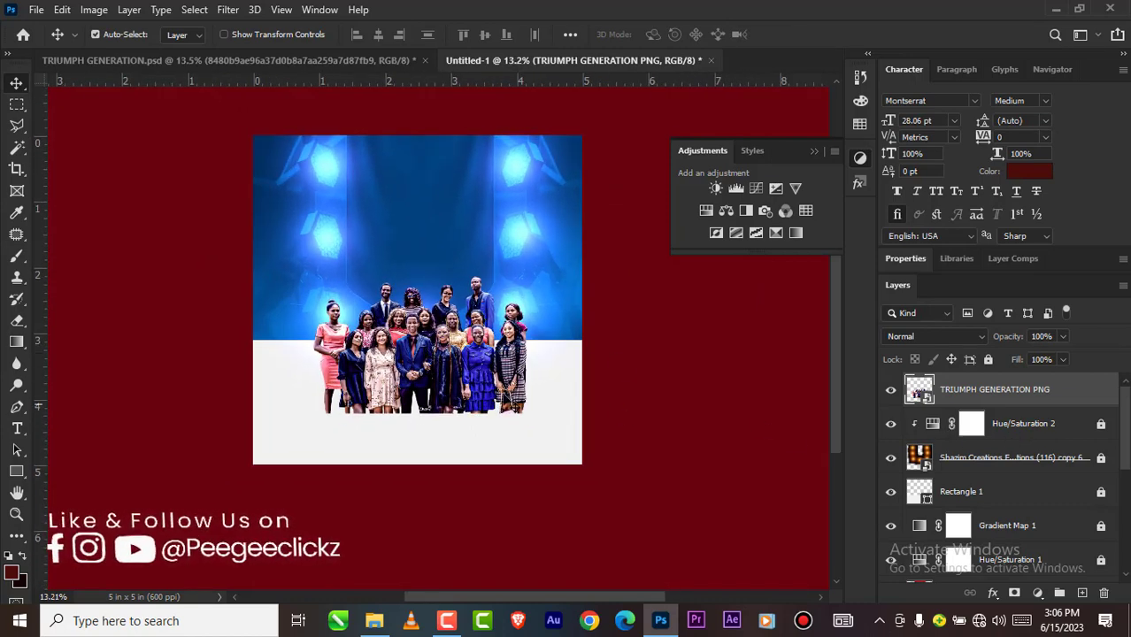
scroll(423, 381, up, 4)
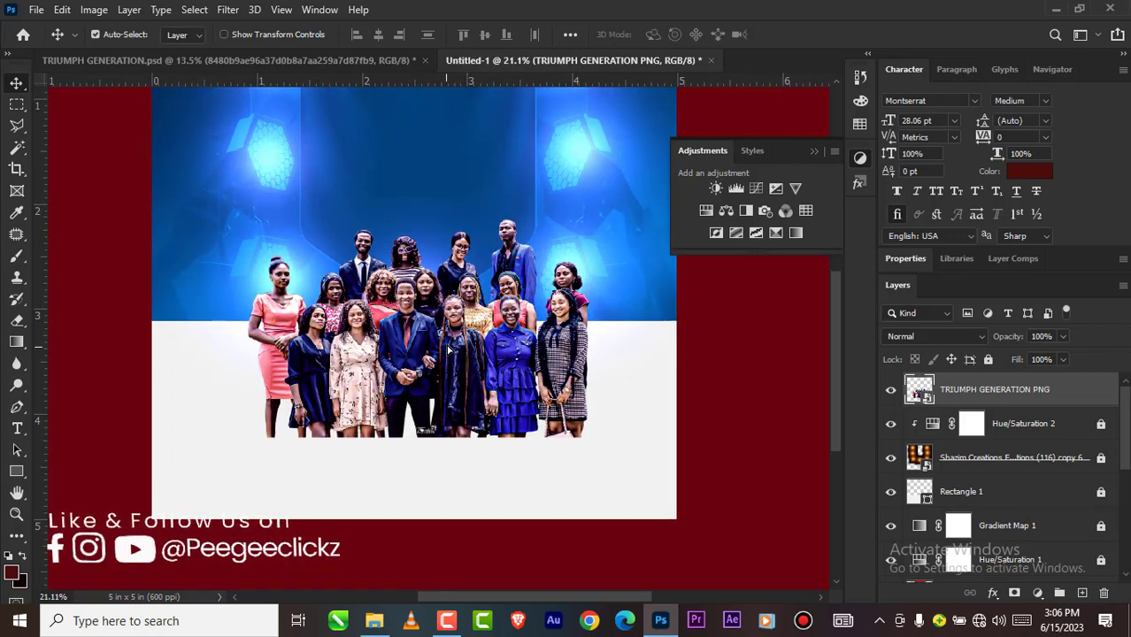
drag(448, 350, 448, 322)
scroll(448, 325, down, 4)
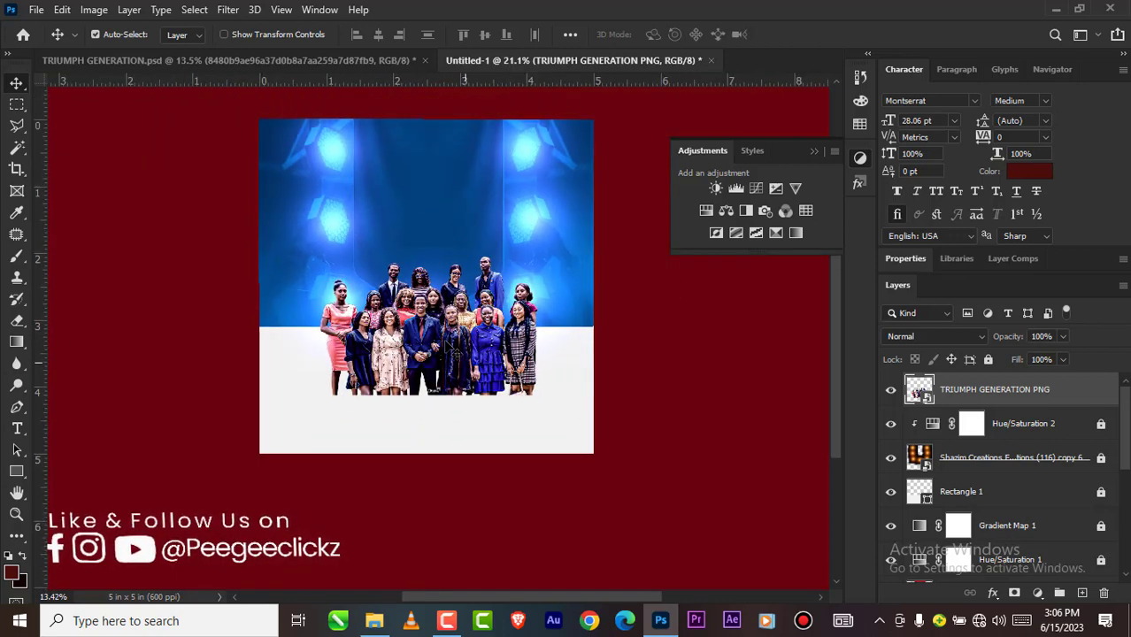
scroll(451, 350, down, 3)
scroll(451, 351, up, 2)
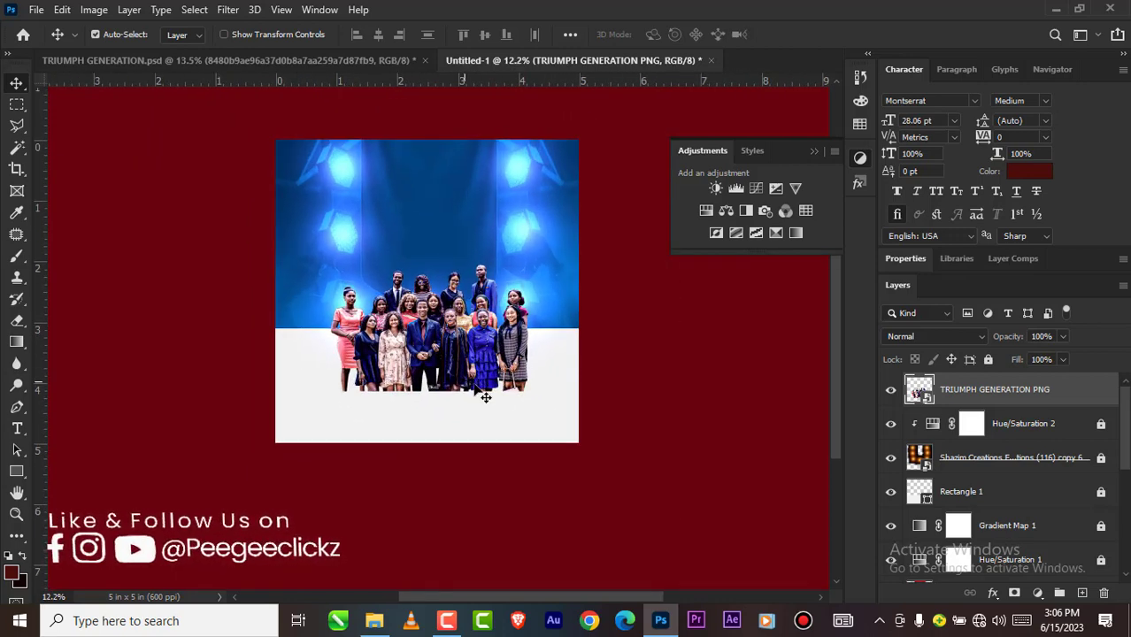
Step: Draw a rectangle about 3377 by 917 px across the lower part of the canvas, covering the feet of the group
scroll(422, 375, up, 1)
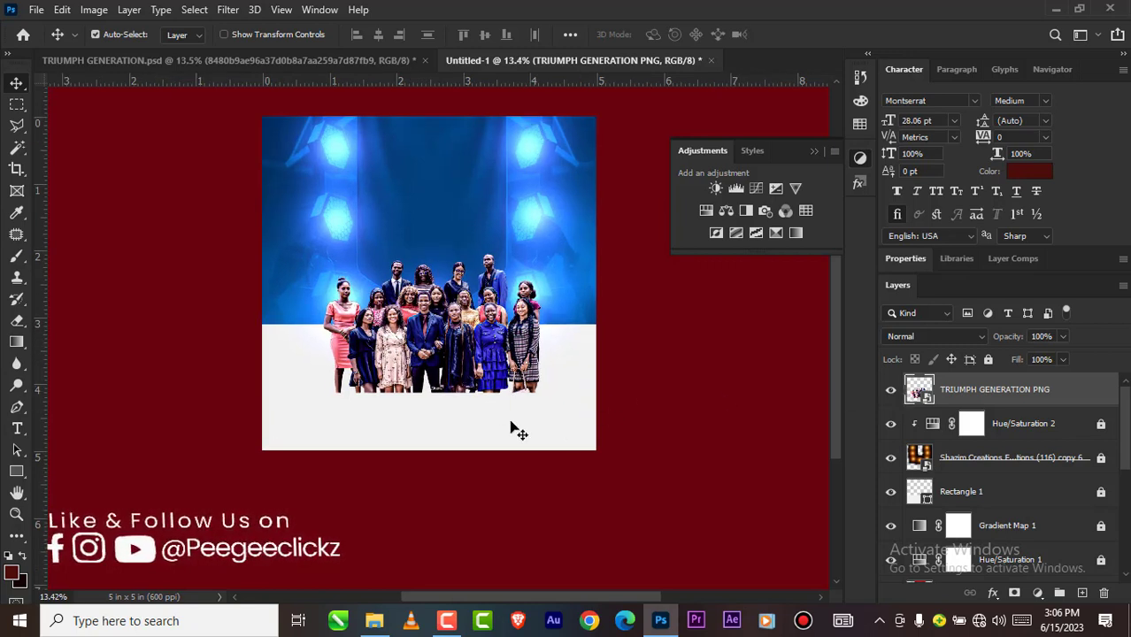
right_click(16, 474)
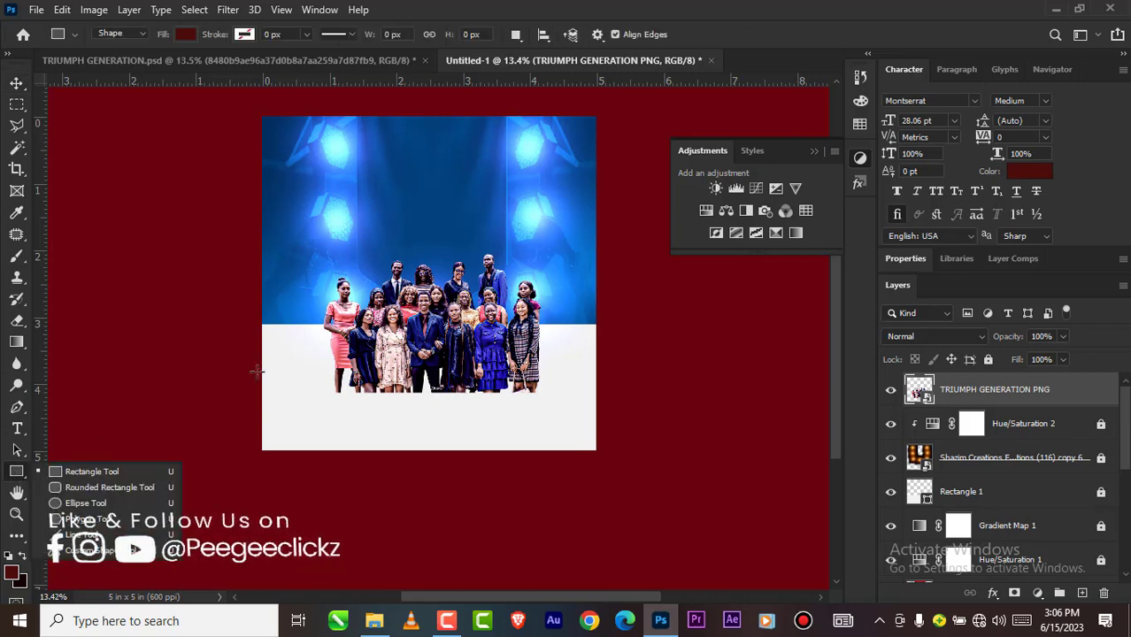
drag(256, 364, 633, 467)
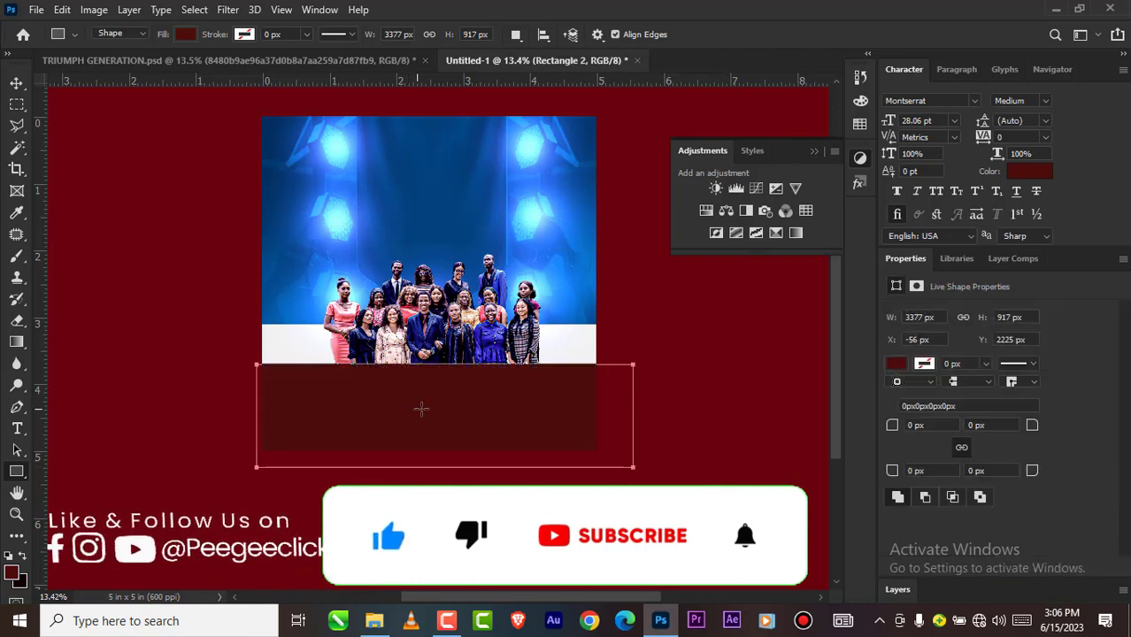
Step: Change the new rectangle's fill colour to white, ffffff
click(897, 363)
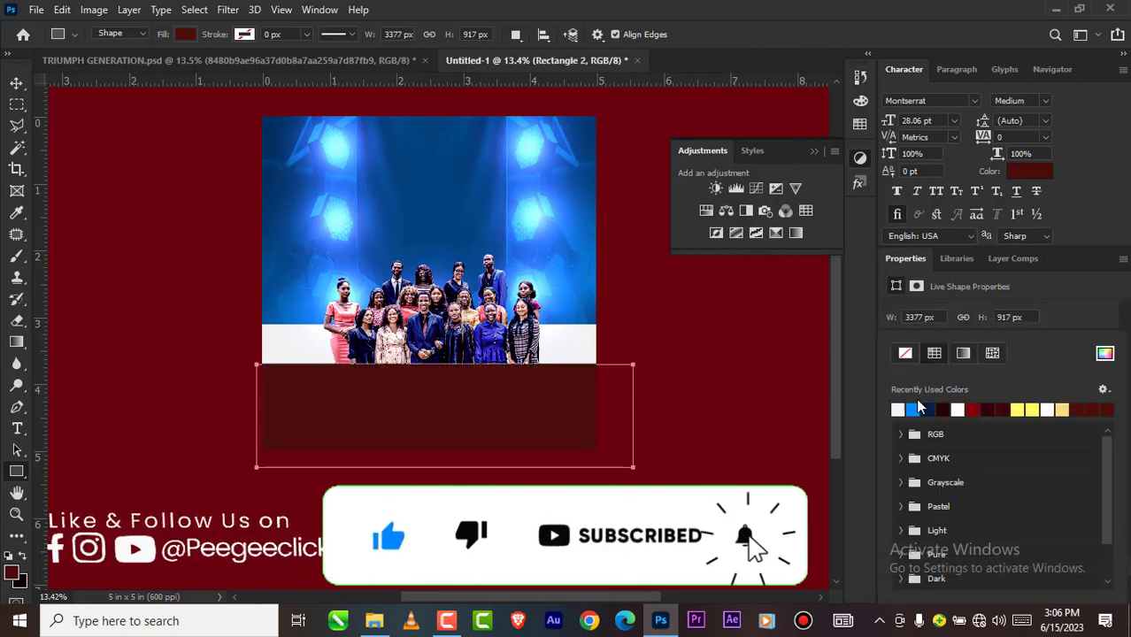
click(1104, 354)
click(671, 320)
drag(672, 319, 668, 317)
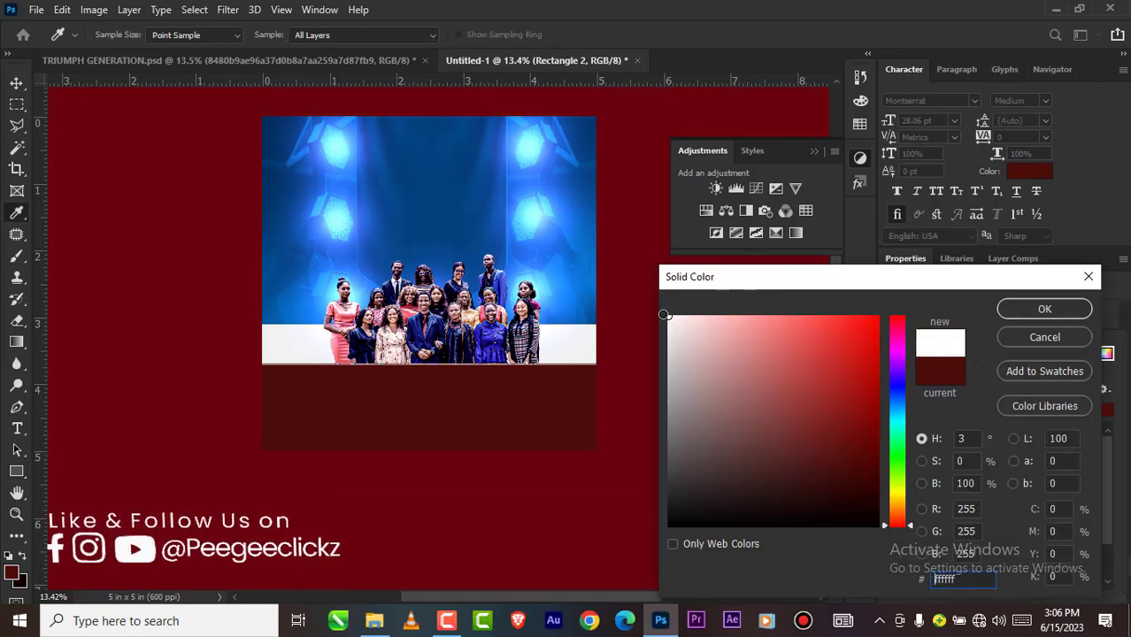
click(1025, 310)
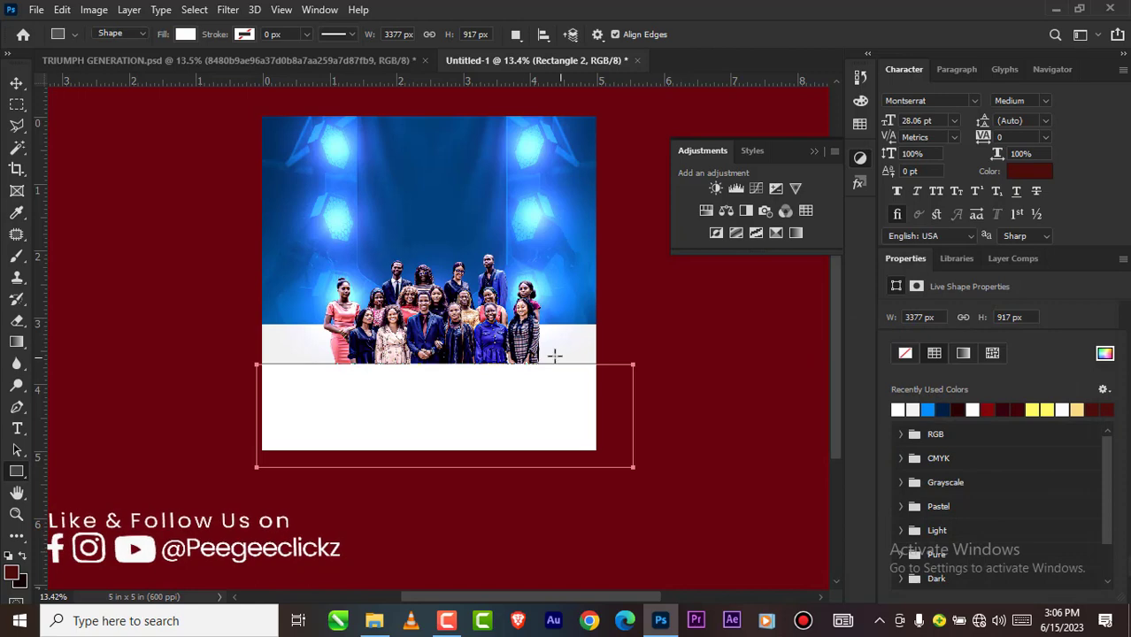
Step: Move the white rectangle to about X -17 px, Y 2220 px so it spans the full canvas width
click(16, 82)
scroll(399, 336, down, 2)
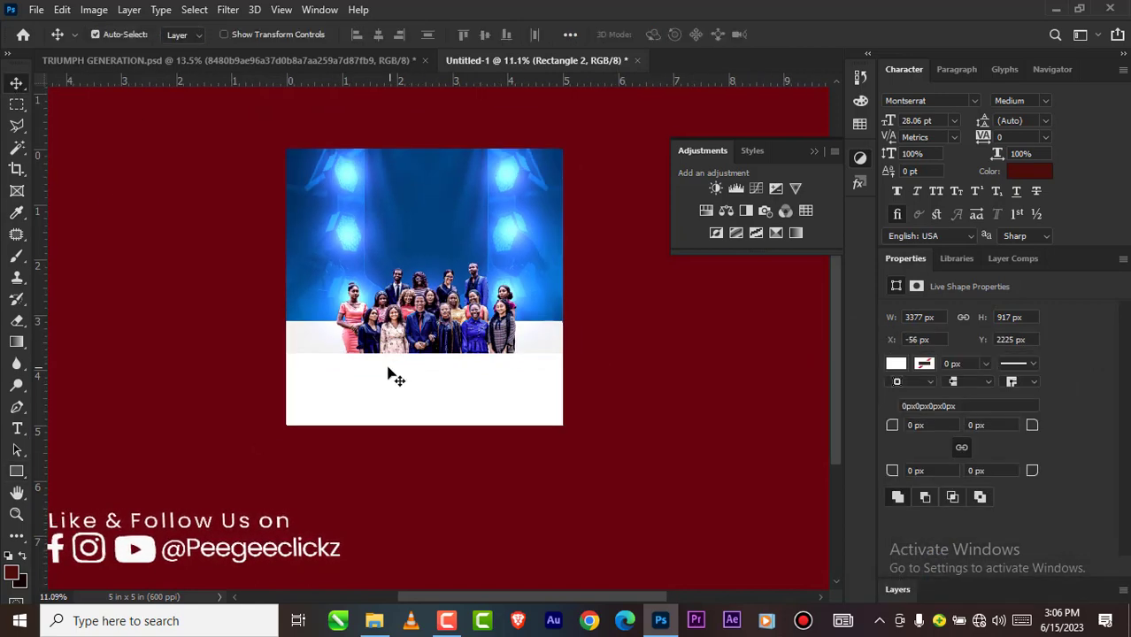
scroll(392, 377, up, 3)
drag(409, 386, 407, 378)
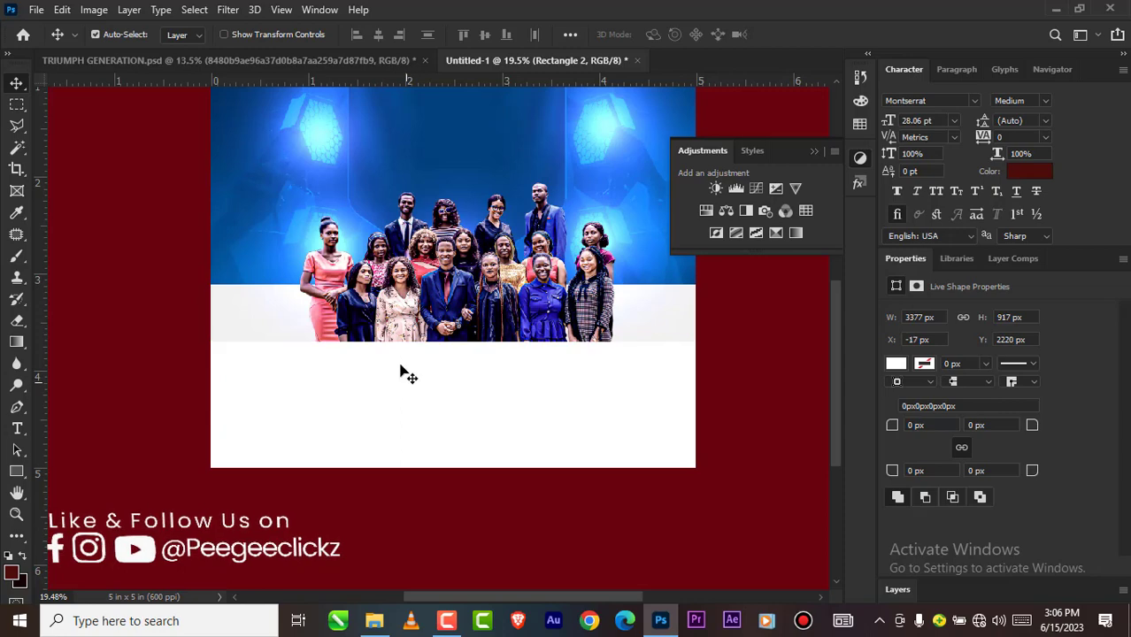
Step: Check the TRIUMPH GENERATION.psd reference and raise the white rectangle to about Y 2173 px over the group's legs
click(286, 58)
scroll(412, 447, up, 2)
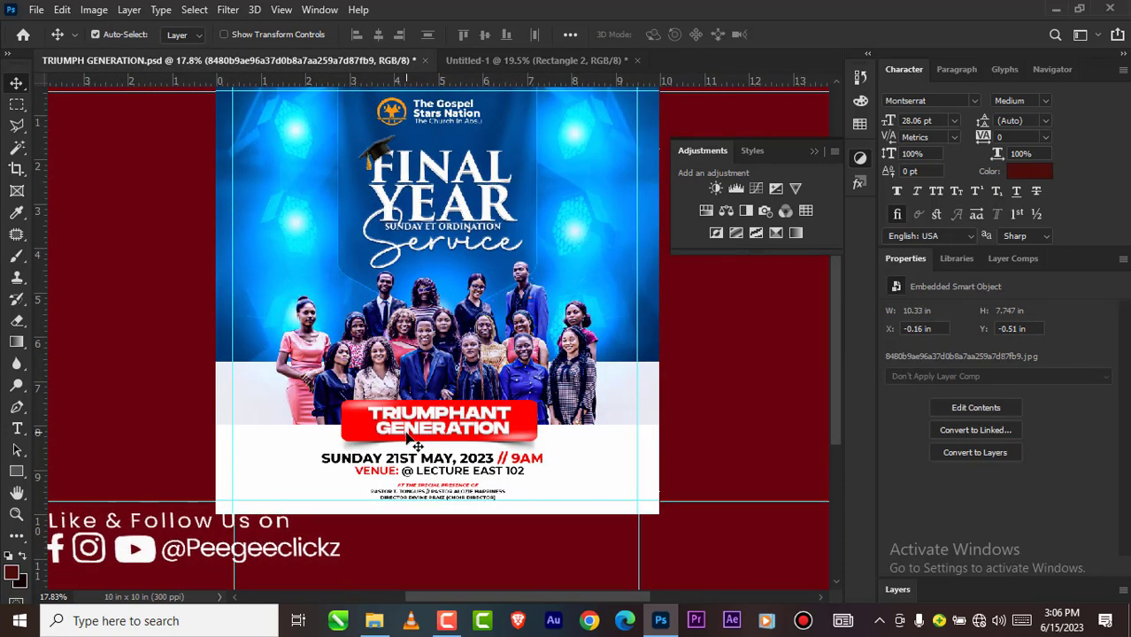
click(495, 59)
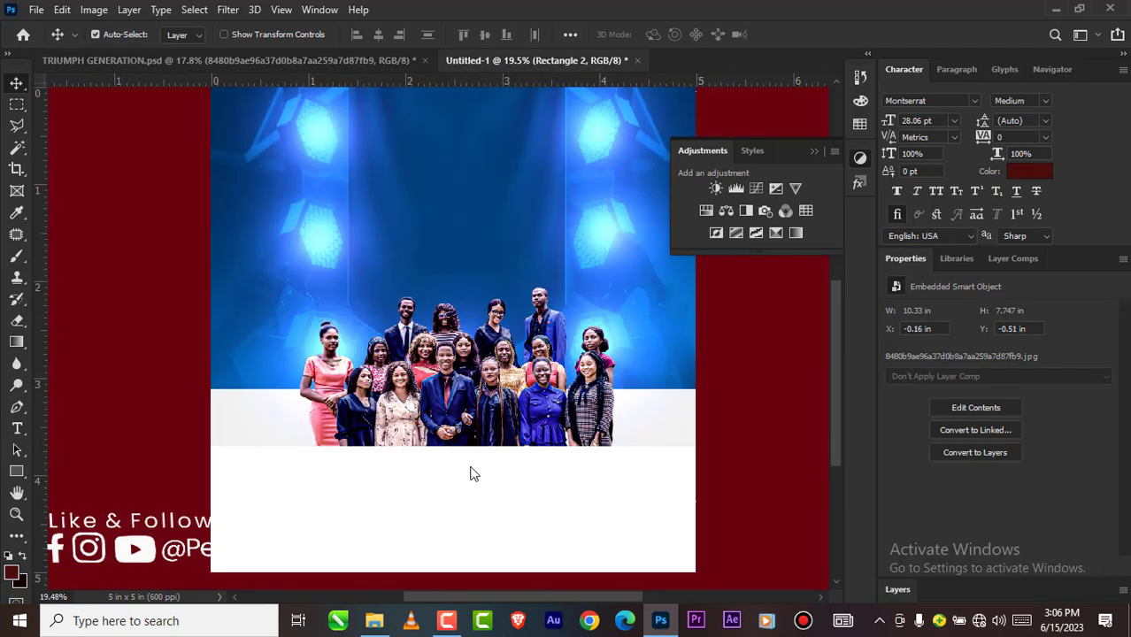
scroll(474, 465, up, 2)
drag(450, 373, 448, 379)
drag(447, 499, 447, 489)
scroll(441, 489, down, 5)
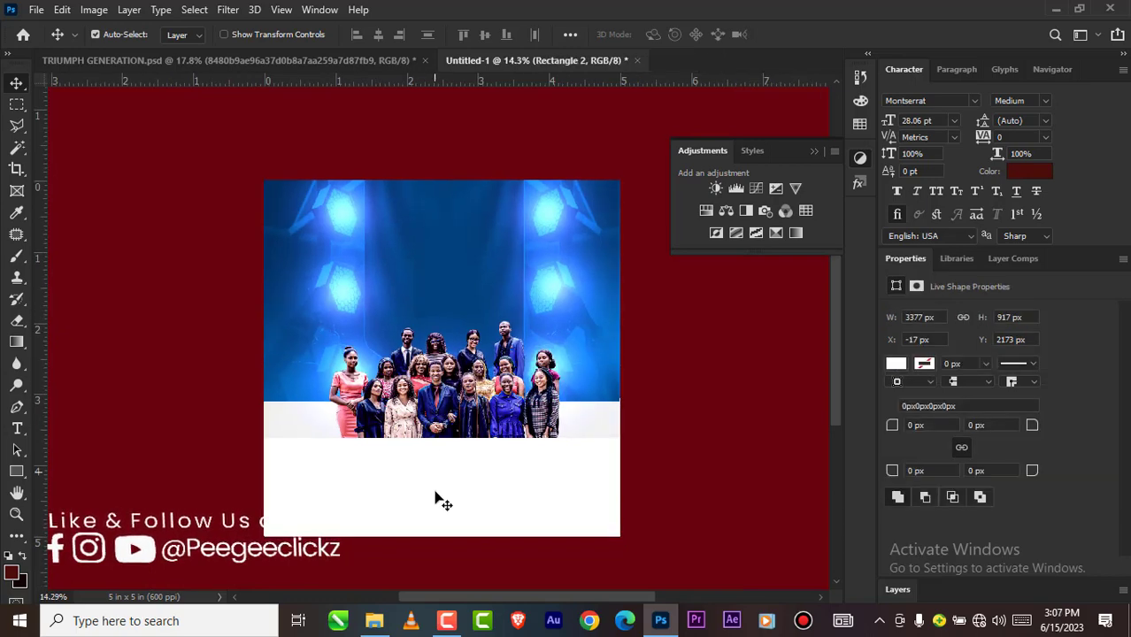
Step: Lock the Rectangle 2 and TRIUMPH GENERATION PNG layers
scroll(438, 489, up, 2)
click(897, 589)
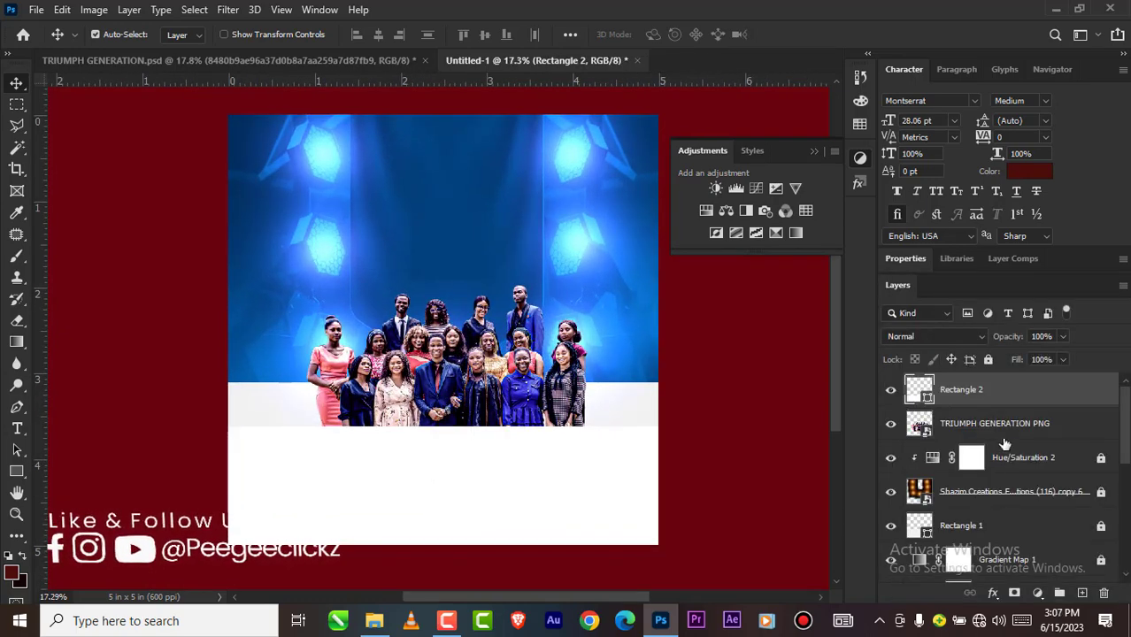
click(989, 360)
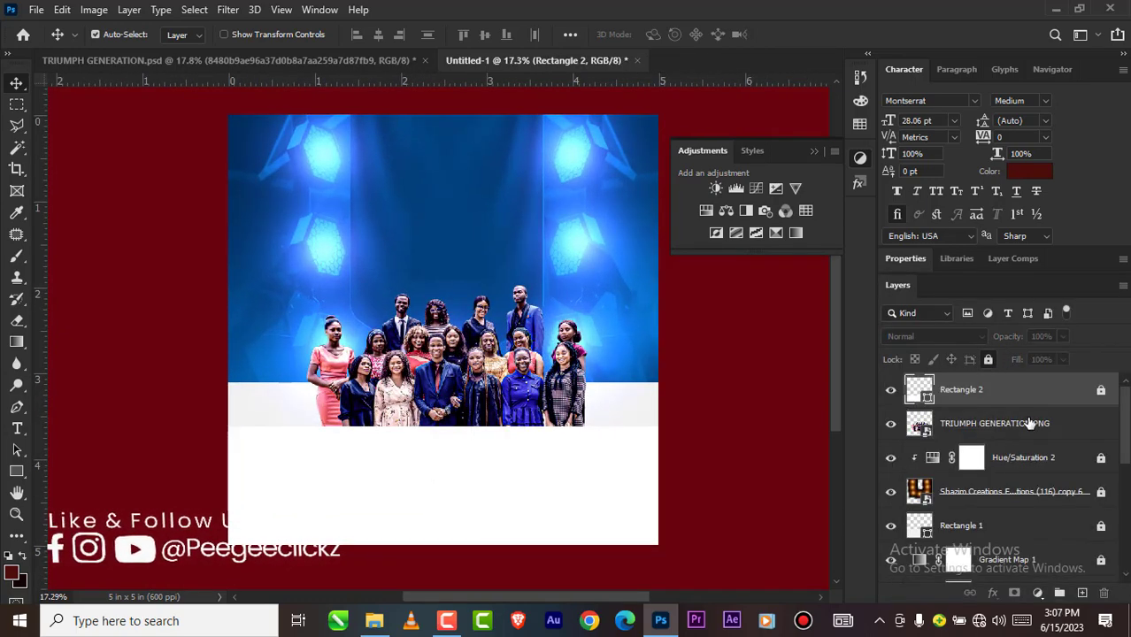
click(1018, 423)
click(989, 359)
Step: Compare the group photo's size and lower edge with the TRIUMPH GENERATION.psd reference
scroll(682, 385, down, 4)
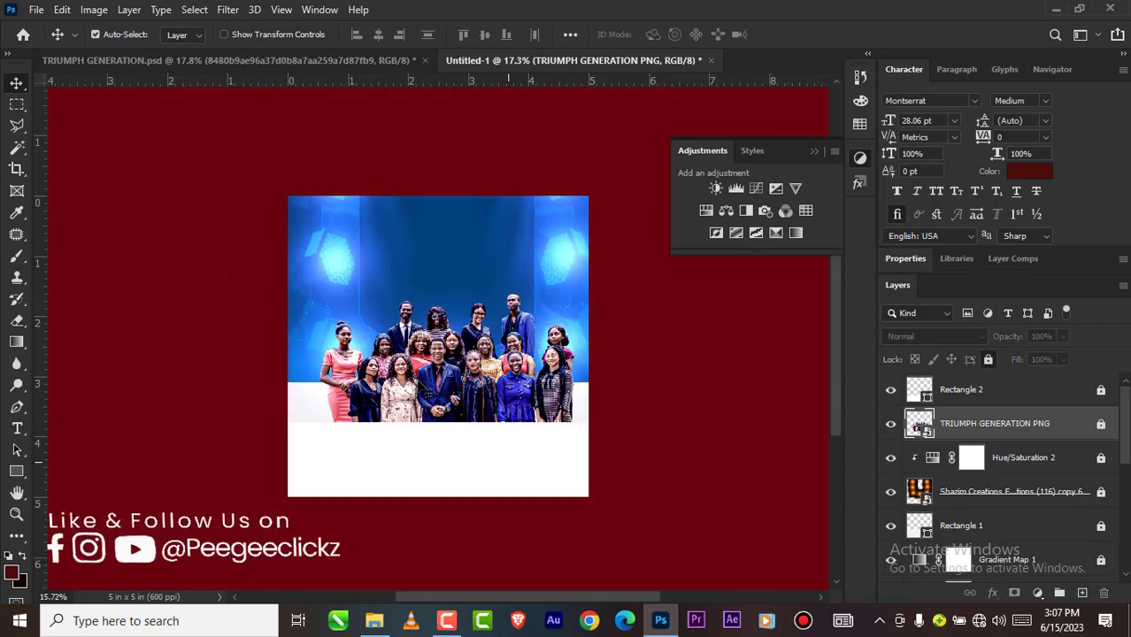
scroll(438, 368, up, 4)
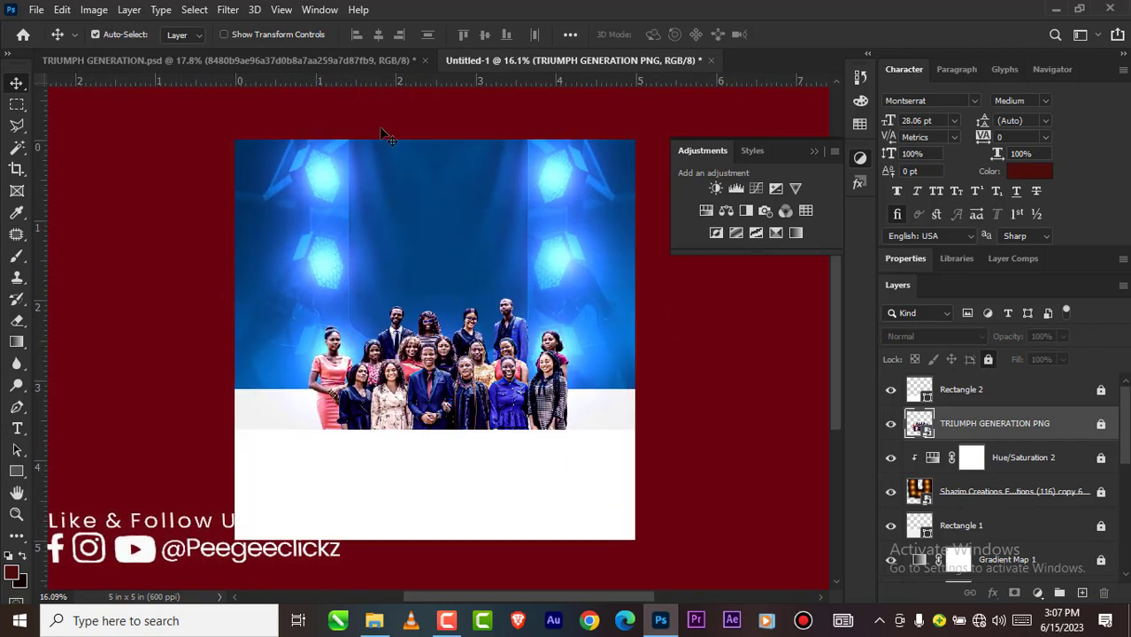
drag(311, 57, 402, 412)
scroll(416, 354, up, 3)
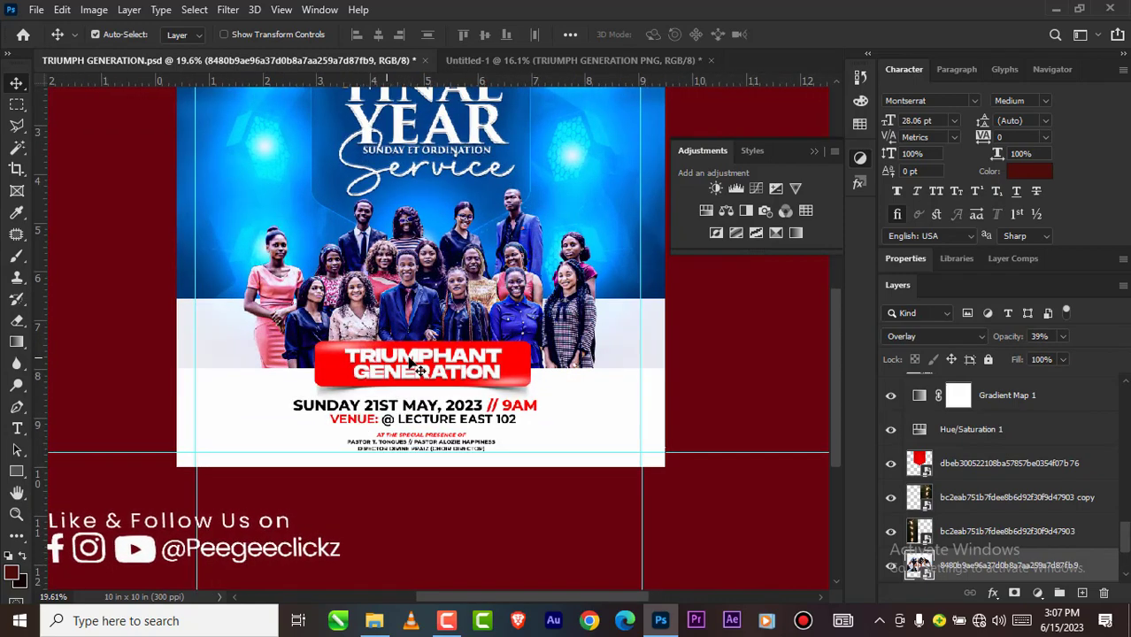
scroll(438, 301, up, 2)
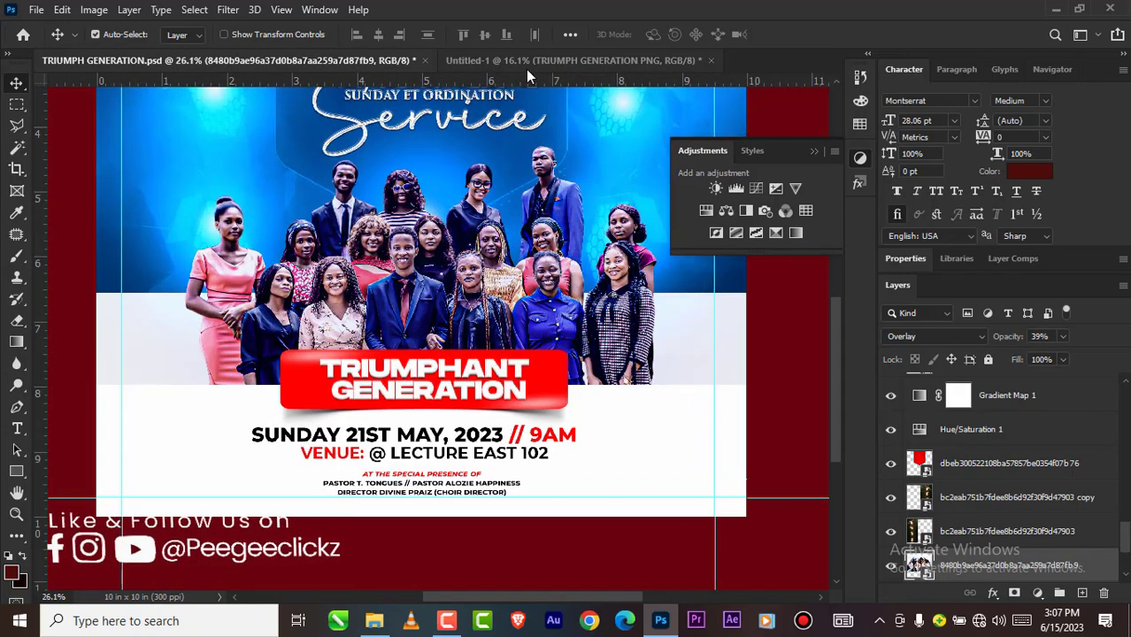
click(526, 64)
scroll(416, 193, down, 4)
scroll(451, 366, up, 6)
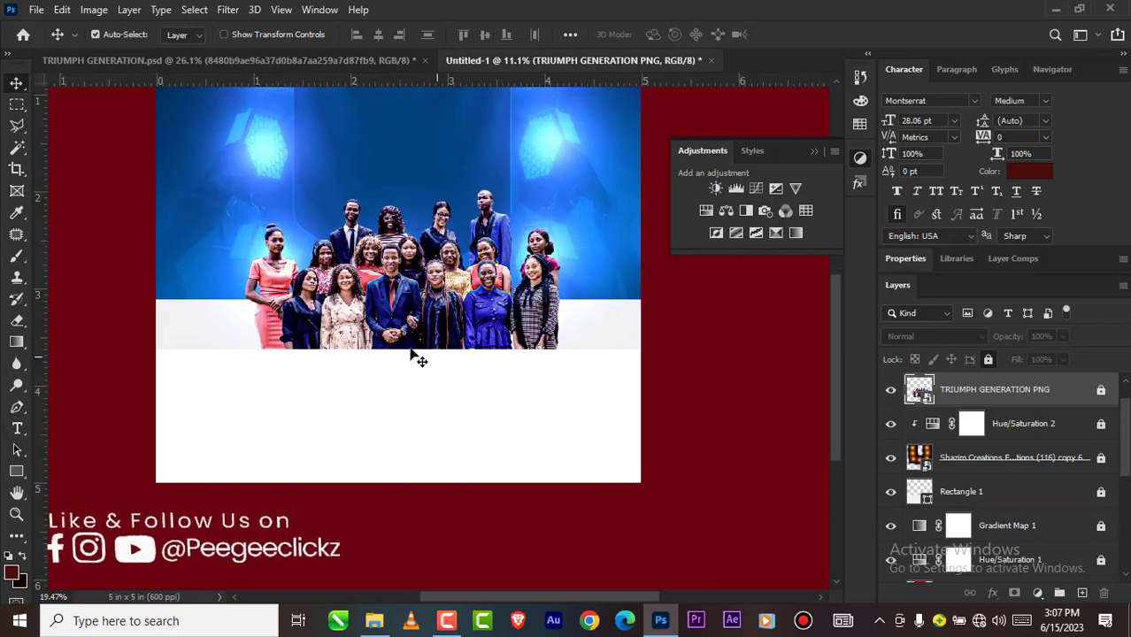
scroll(411, 298, up, 1)
Step: Unlock the TRIUMPH GENERATION PNG layer and scale the group photo proportionally to about 37.70%
click(576, 363)
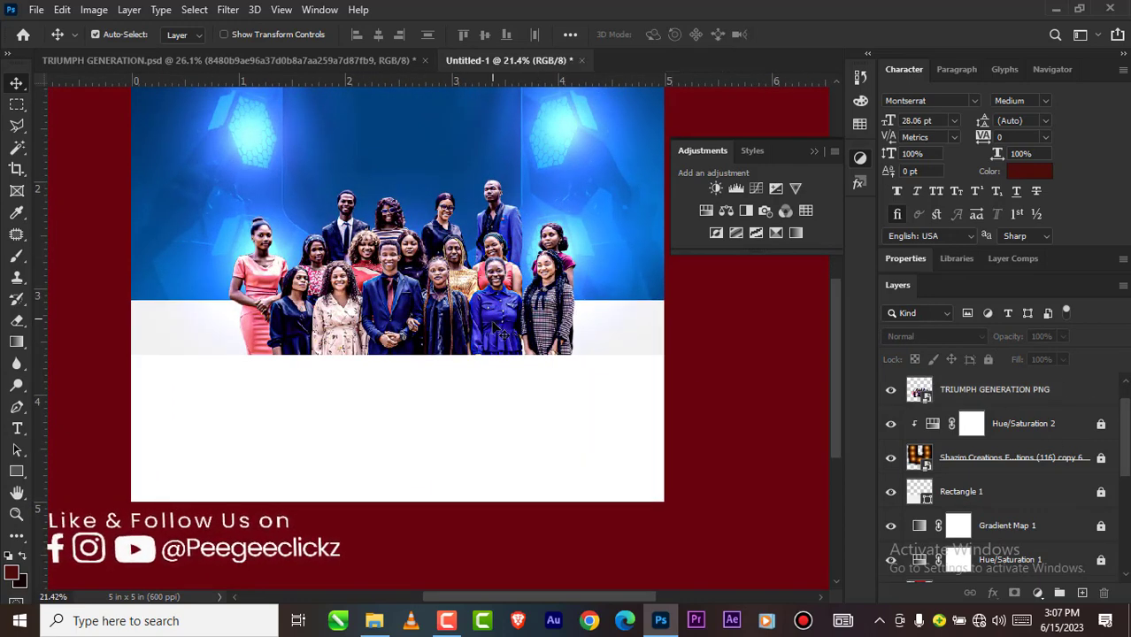
click(949, 395)
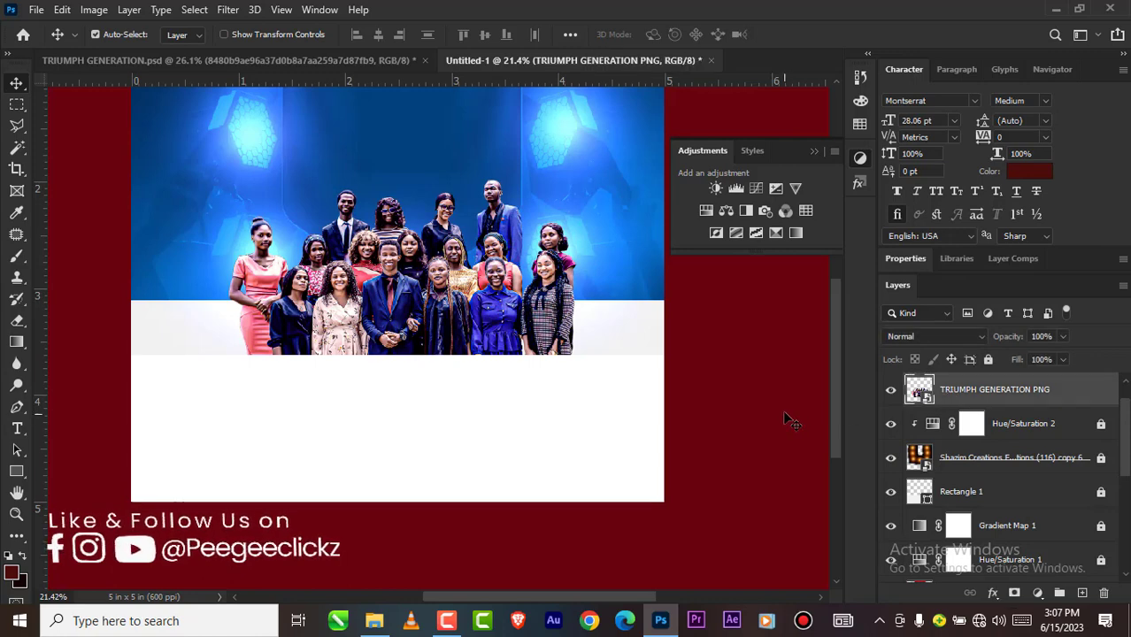
key(ctrl+t)
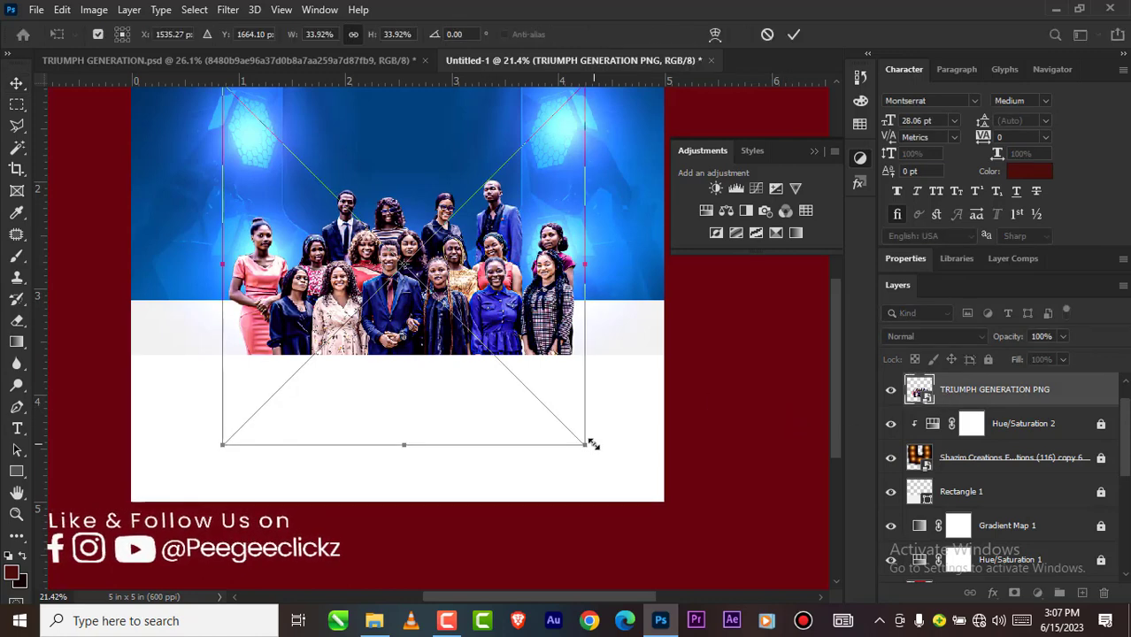
drag(588, 448, 607, 462)
scroll(393, 331, down, 2)
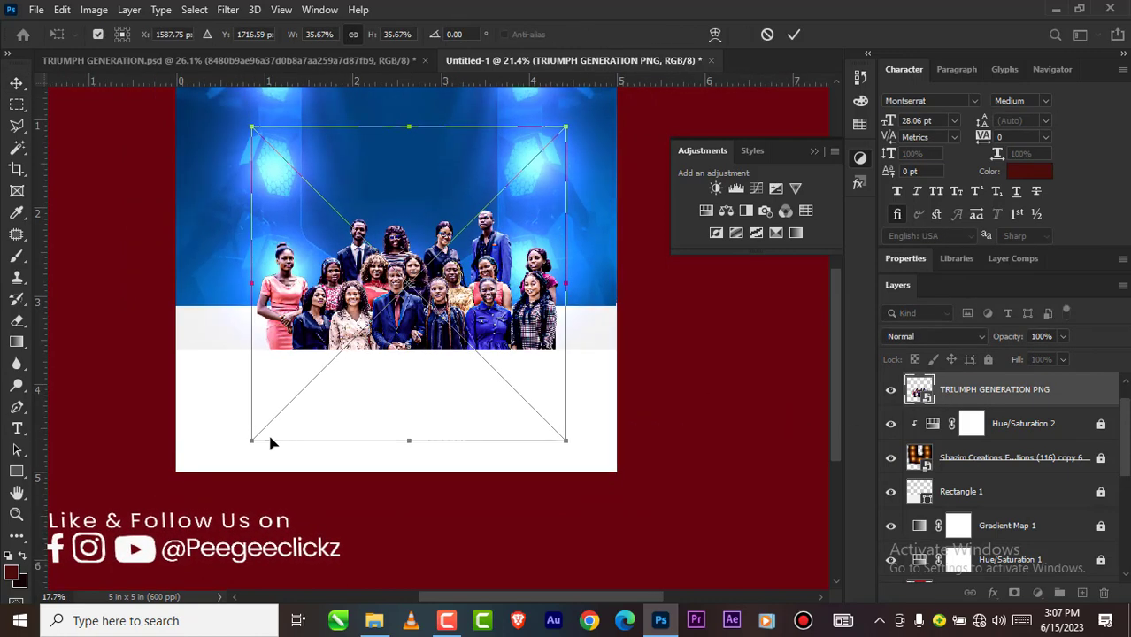
drag(248, 442, 224, 456)
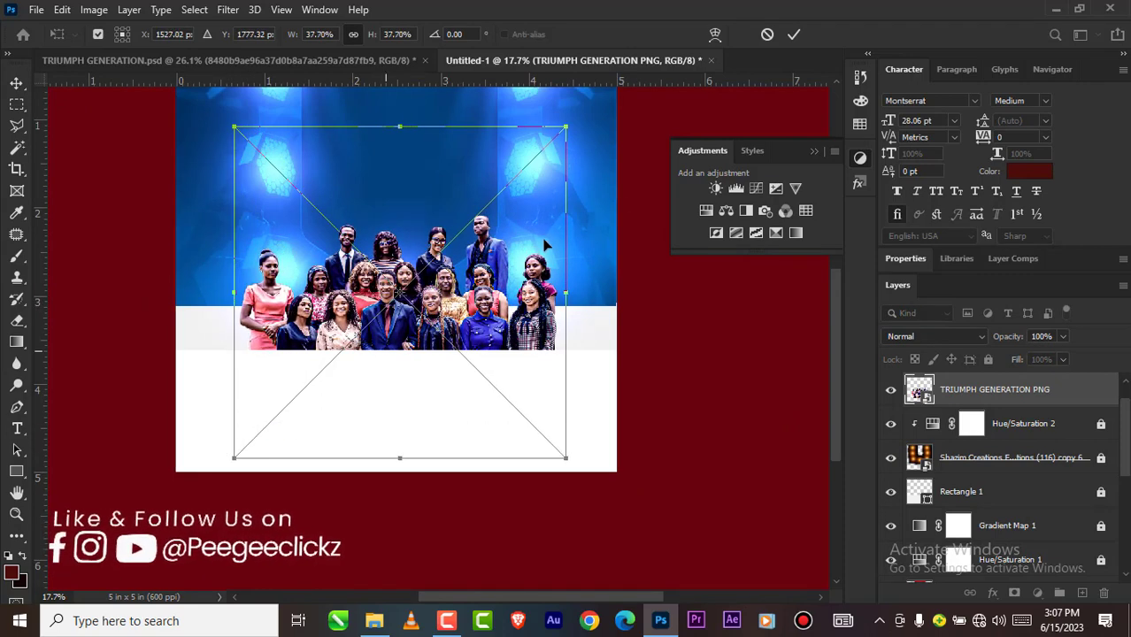
click(790, 36)
Step: Shift the enlarged group photo slightly up behind the white rectangle and lock its layer
scroll(395, 313, up, 2)
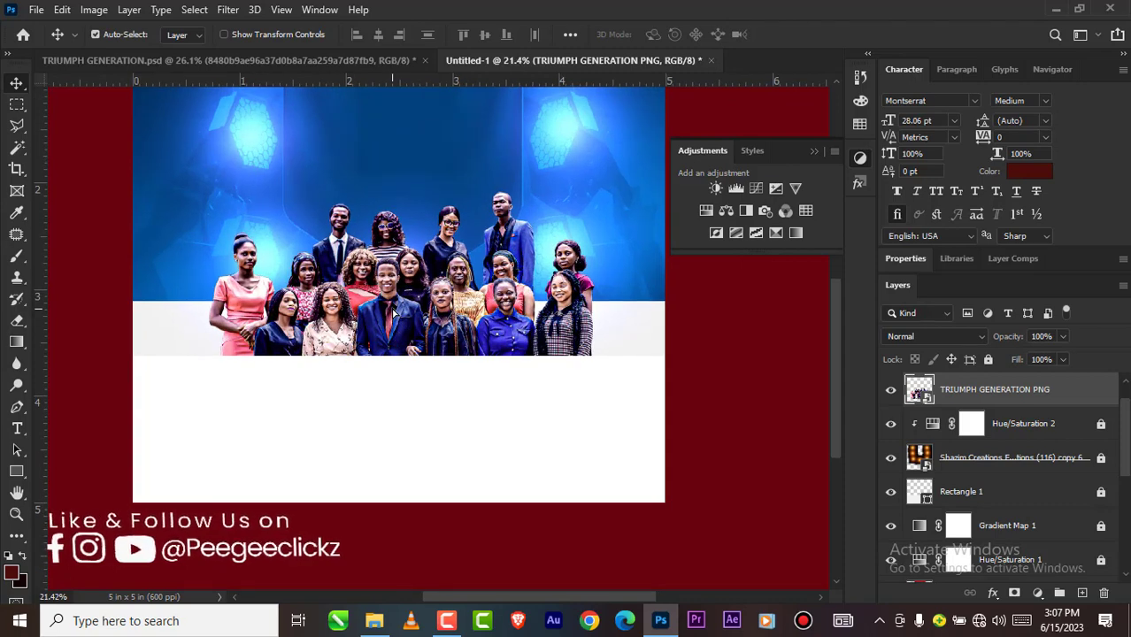
drag(393, 313, 393, 301)
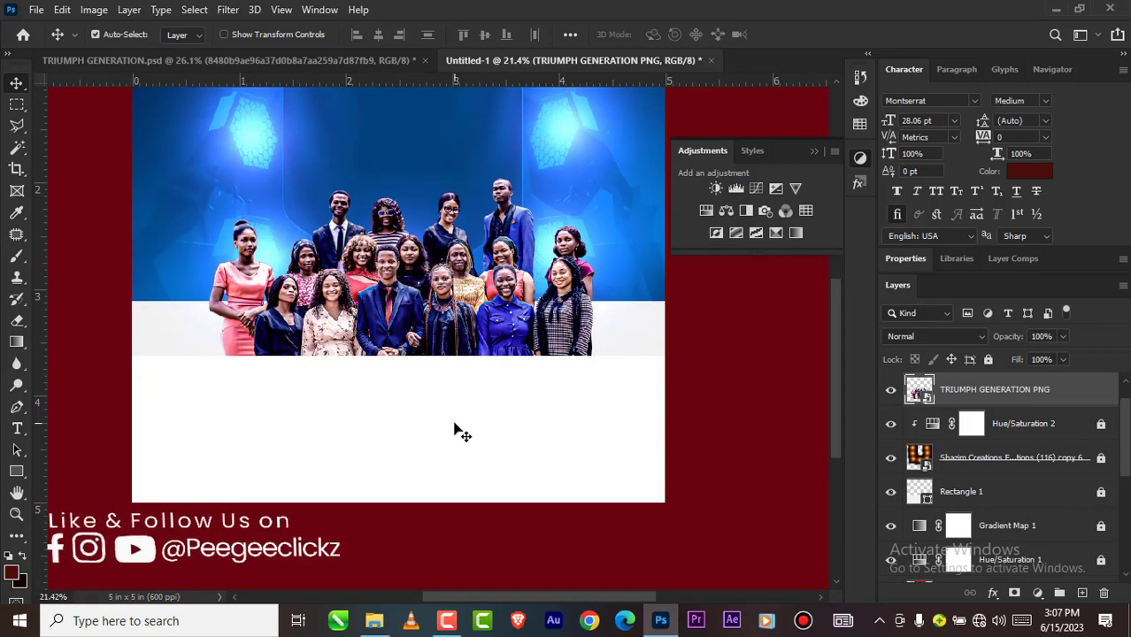
drag(460, 431, 456, 410)
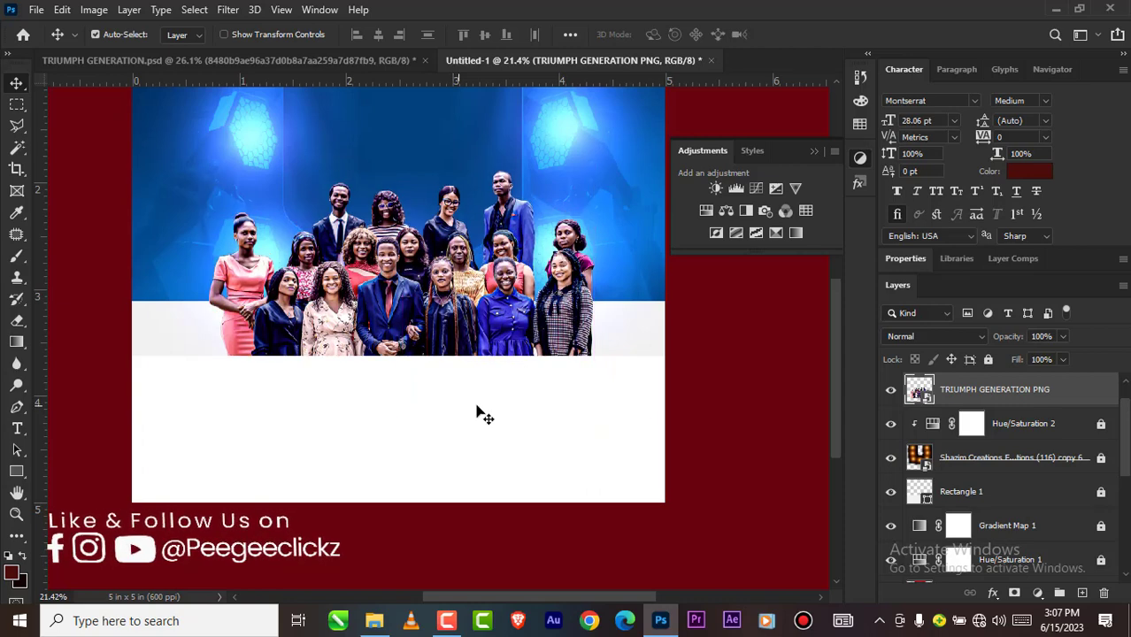
click(989, 360)
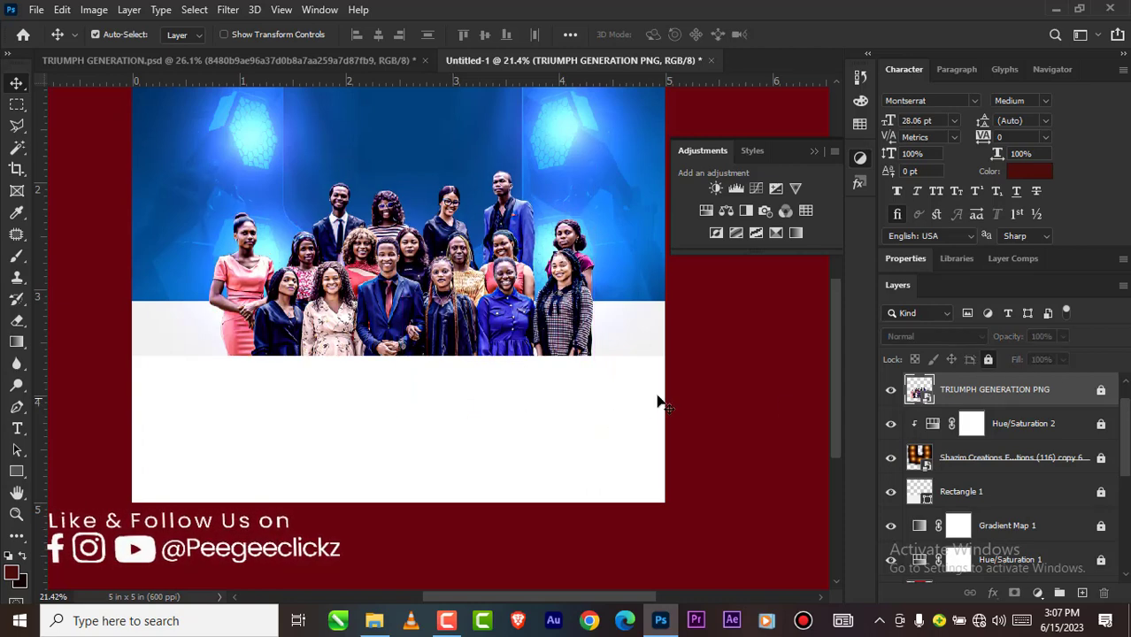
Step: Unlock Rectangle 2, lower it slightly to reveal more of the group photo, and lock it again
scroll(473, 376, down, 2)
click(448, 399)
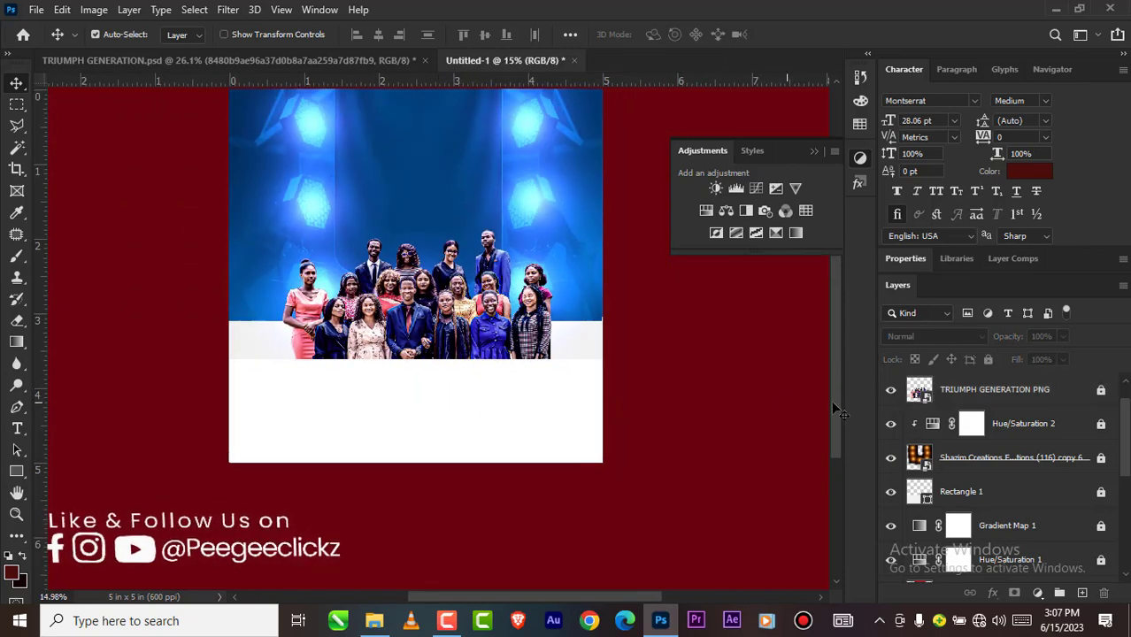
scroll(1009, 415, up, 1)
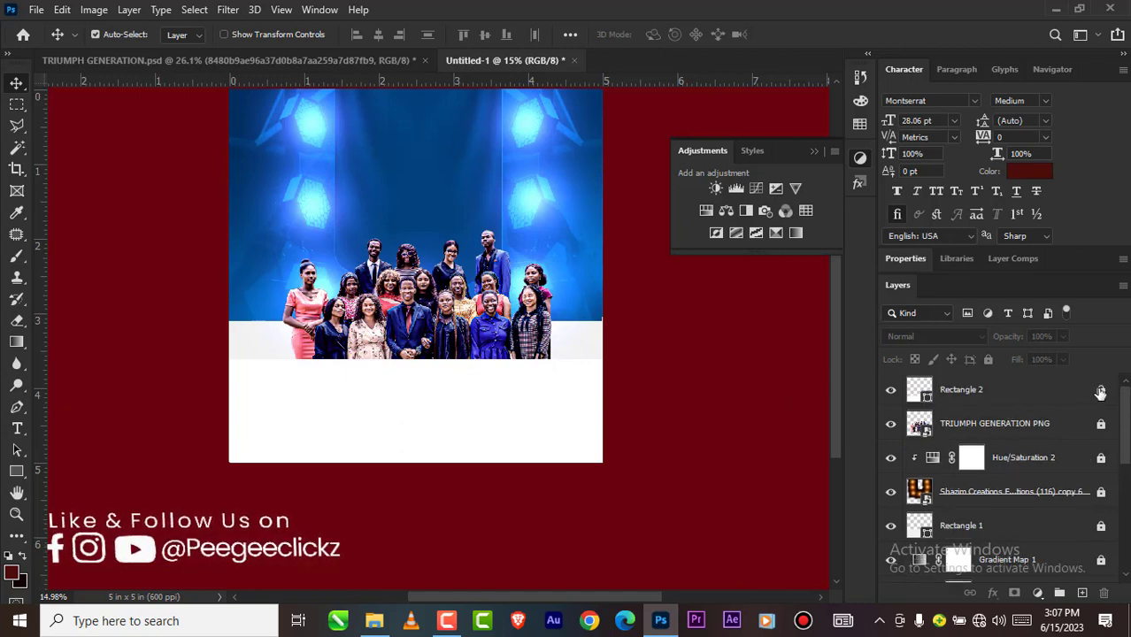
drag(445, 416, 428, 413)
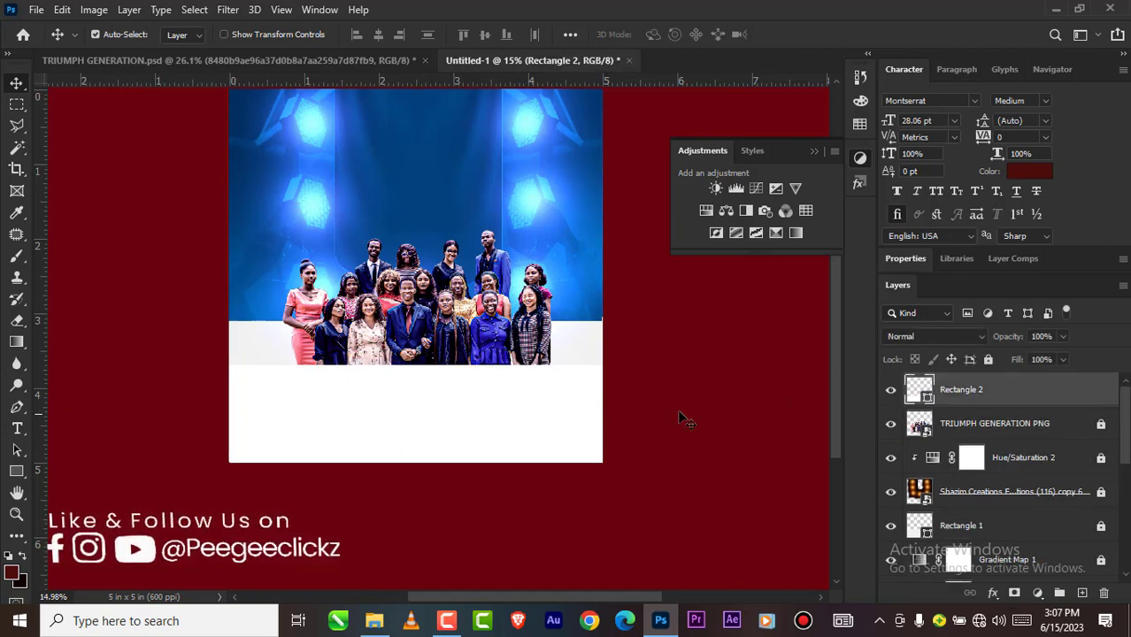
click(989, 359)
scroll(416, 327, down, 2)
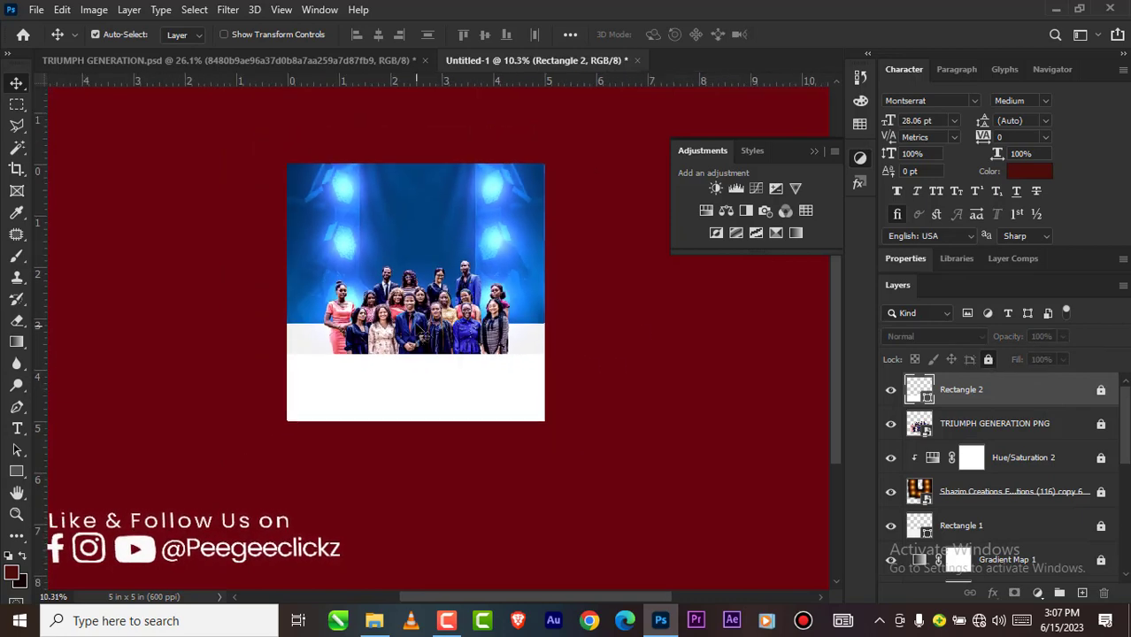
scroll(434, 327, up, 2)
scroll(438, 327, down, 3)
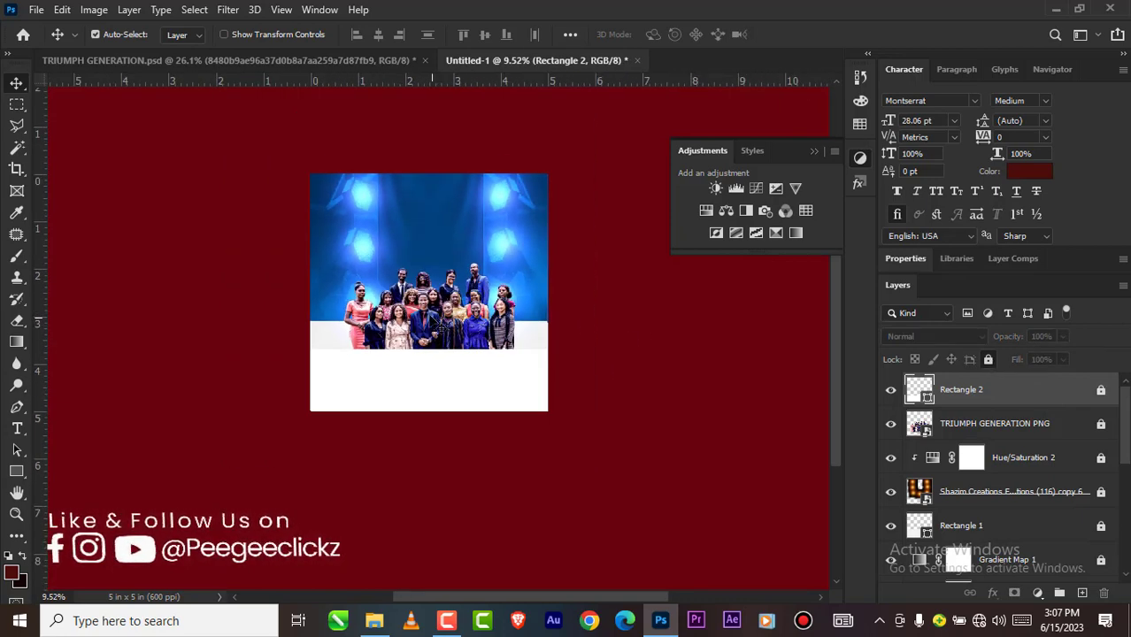
scroll(434, 323, up, 2)
scroll(495, 336, down, 1)
scroll(549, 341, up, 1)
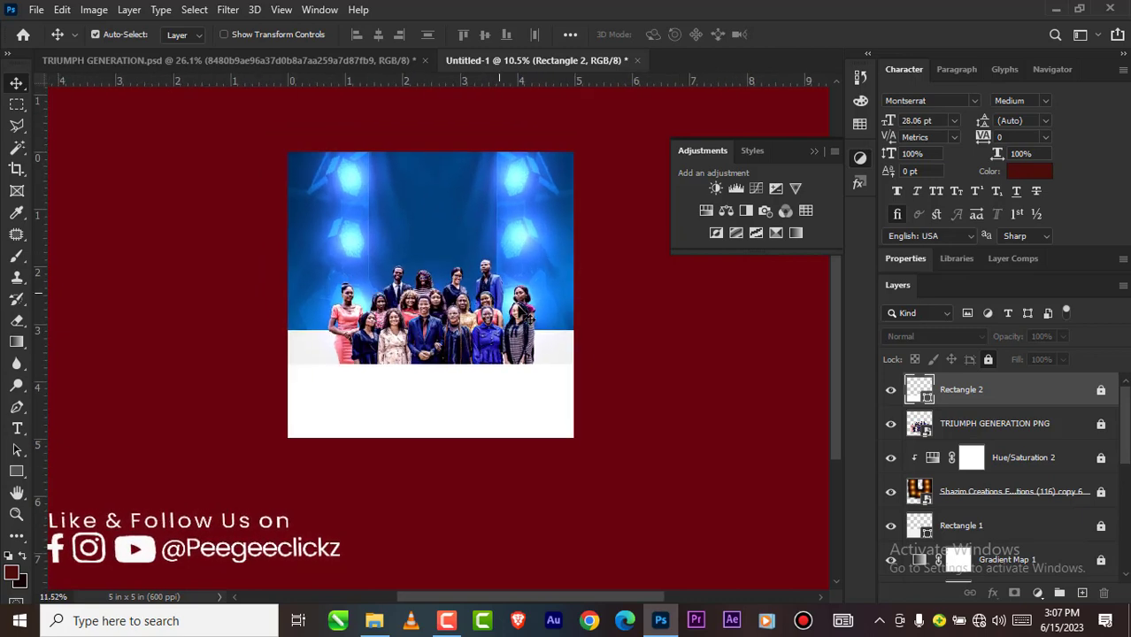
scroll(527, 319, up, 1)
scroll(505, 341, down, 1)
scroll(447, 333, up, 1)
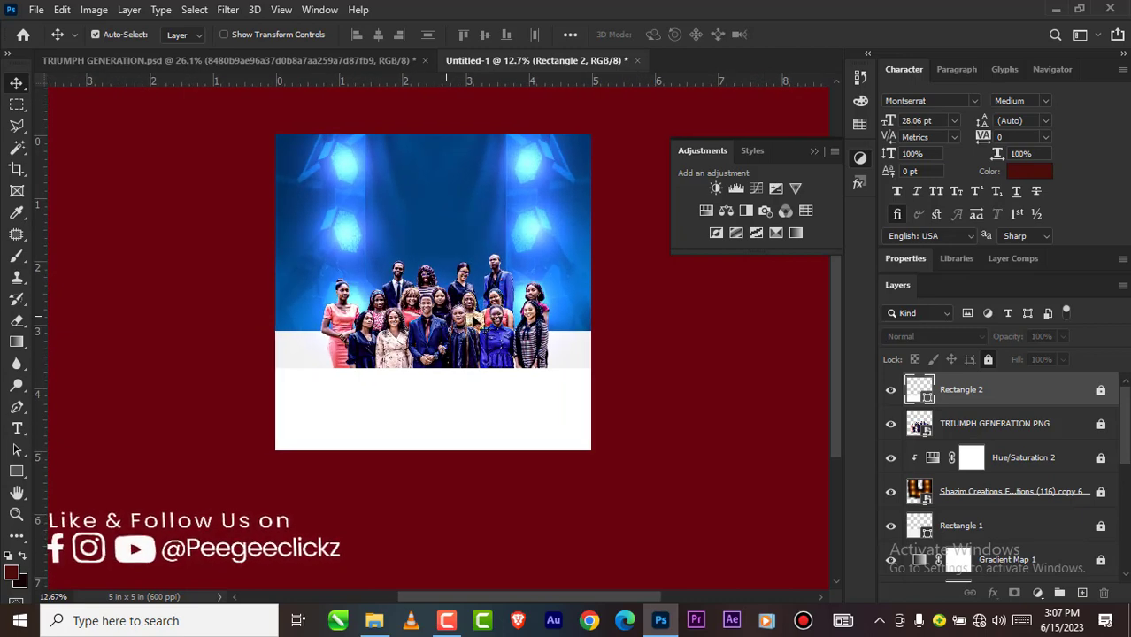
Step: Examine the red TRIUMPHANT GENERATION banner and its shadow below the group photo in the TRIUMPH GENERATION.psd reference
click(328, 63)
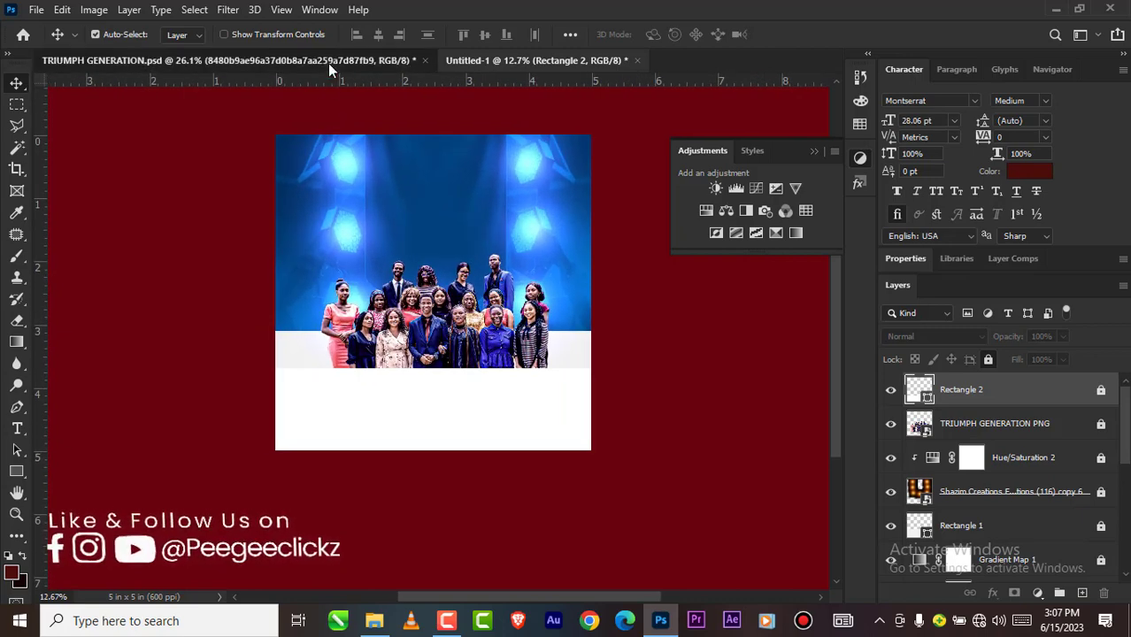
scroll(371, 253, down, 1)
scroll(370, 252, down, 3)
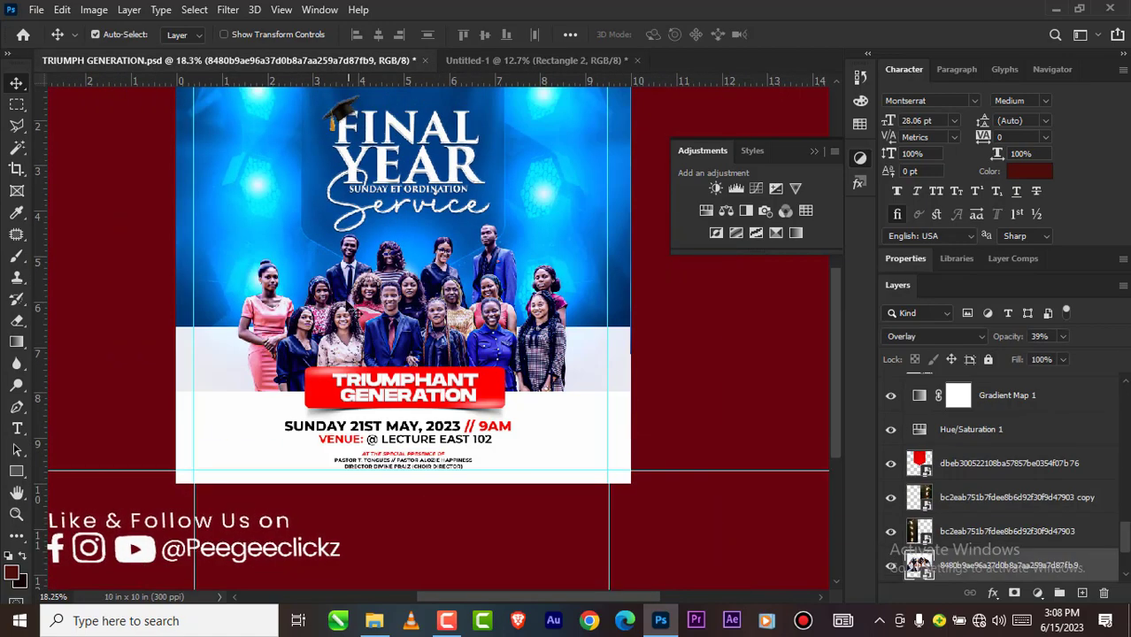
scroll(354, 314, up, 1)
scroll(405, 413, up, 4)
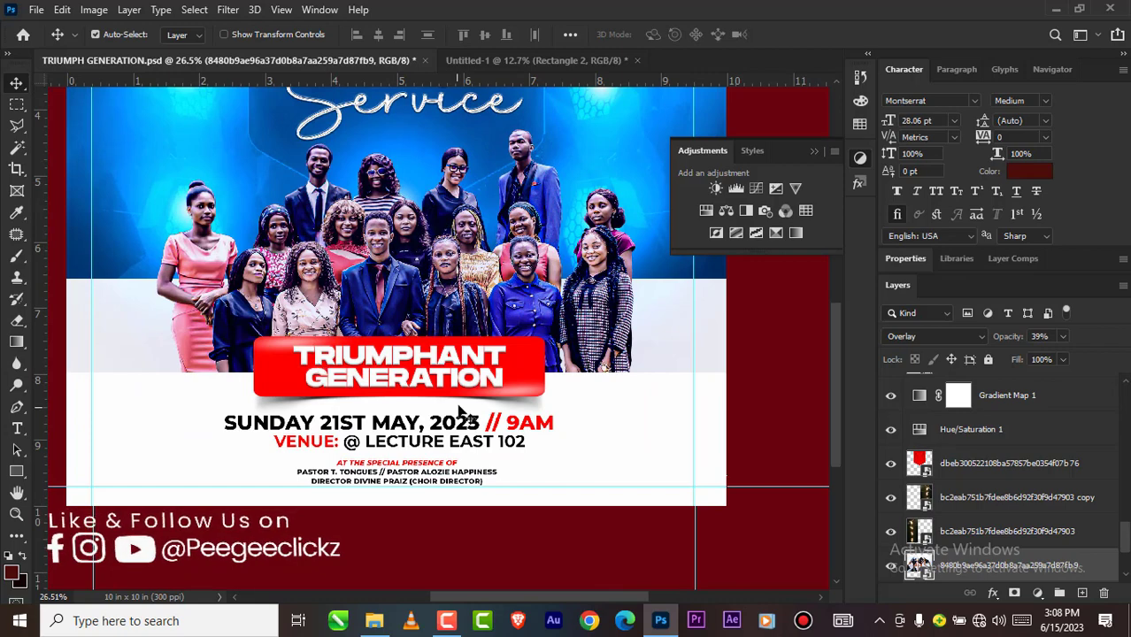
scroll(427, 379, down, 1)
scroll(426, 378, up, 2)
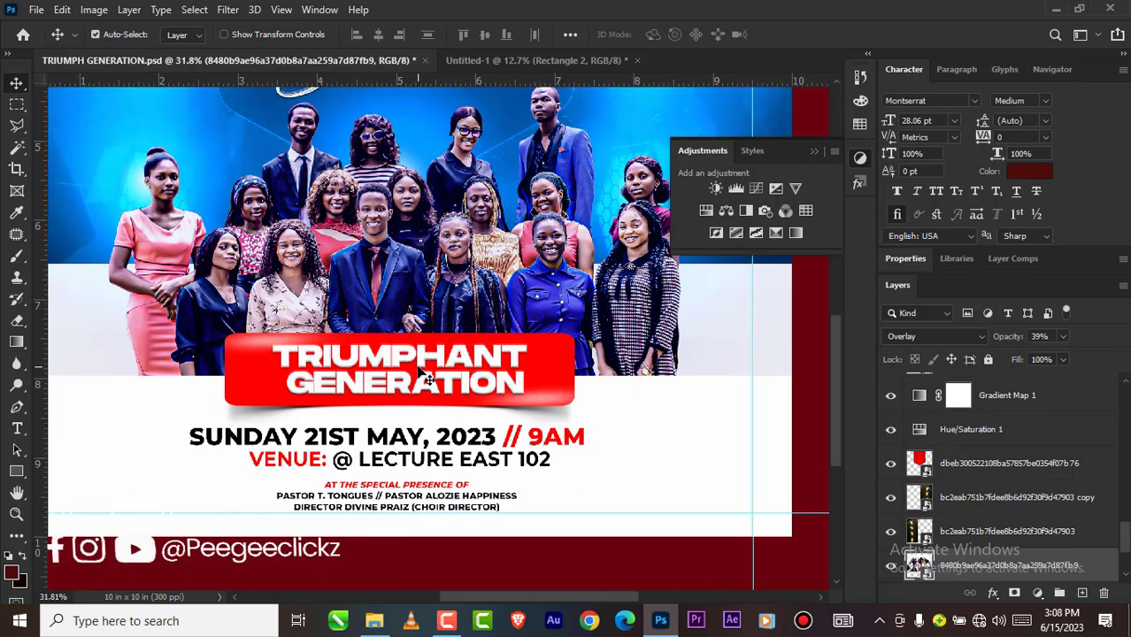
scroll(426, 379, up, 1)
scroll(421, 381, up, 2)
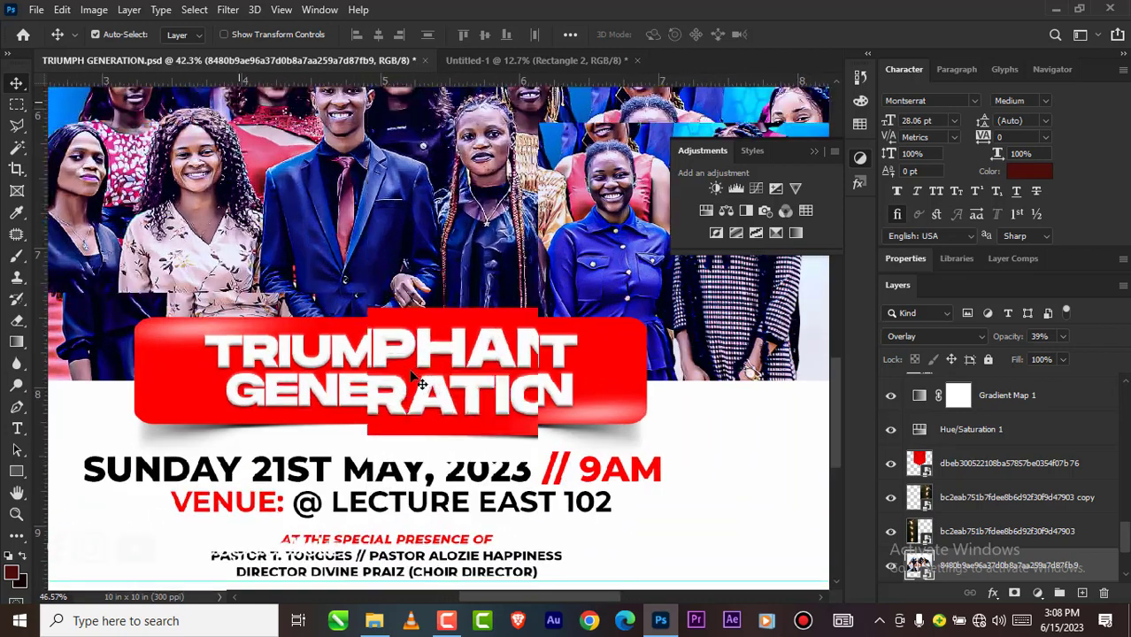
scroll(399, 390, down, 4)
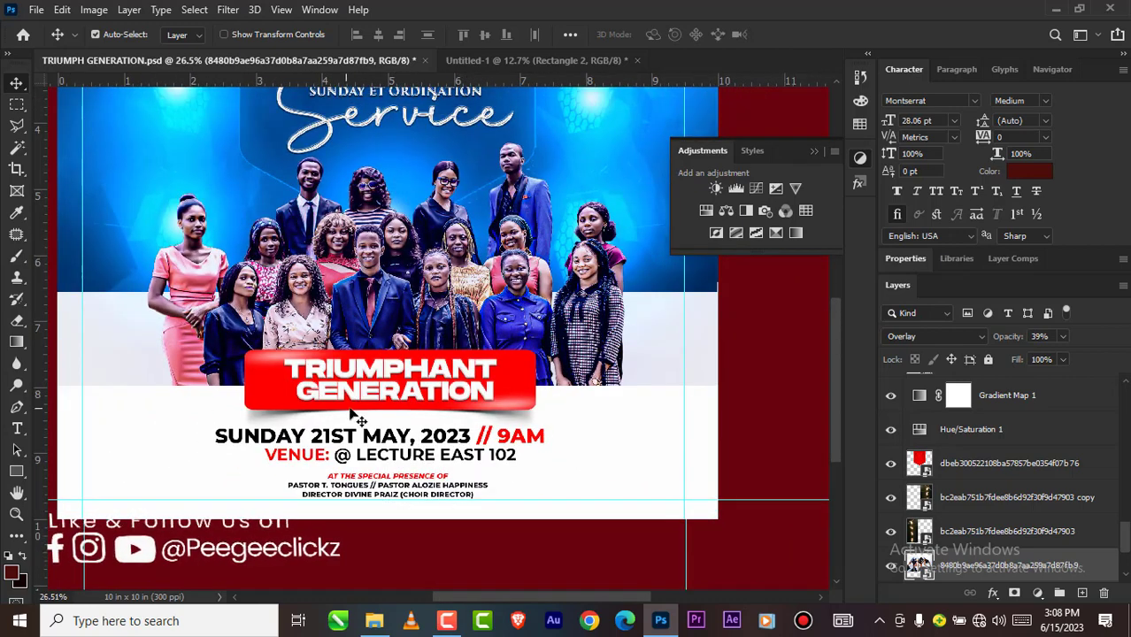
scroll(478, 447, down, 2)
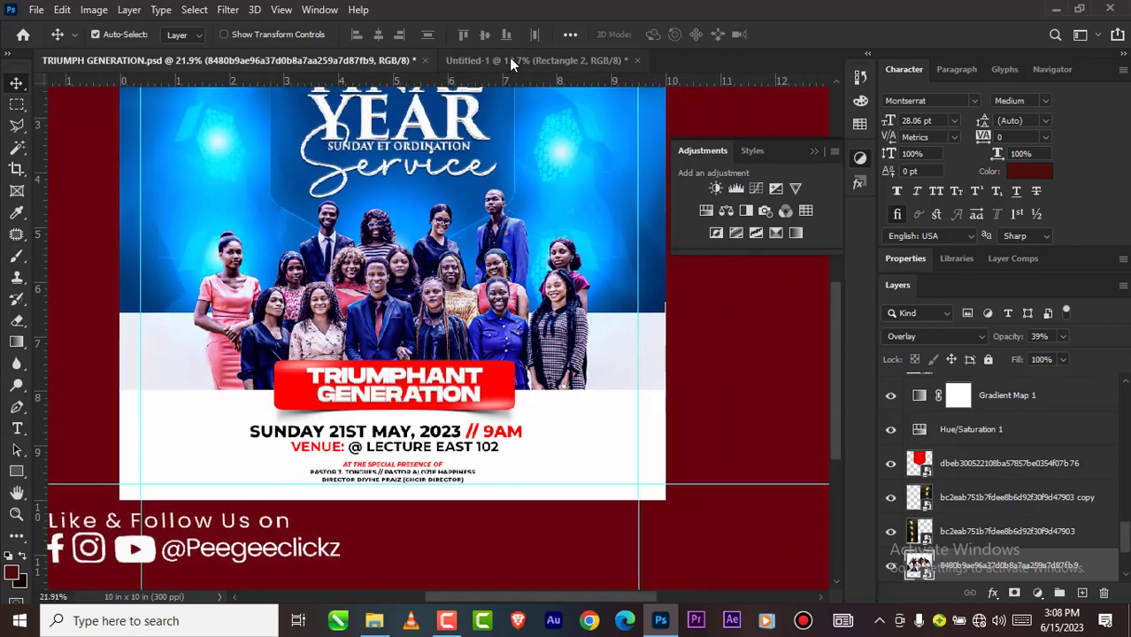
Step: Place the red FAVY banner image from the GRAD folder into Untitled-1, over the lower edge of the group photo
click(509, 59)
scroll(452, 403, up, 3)
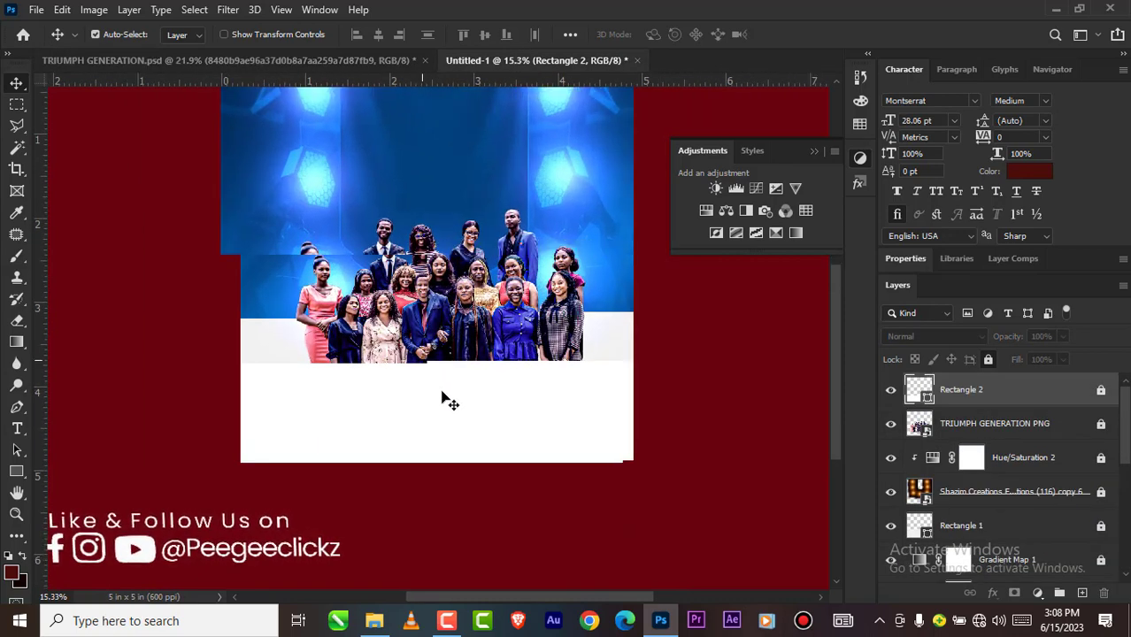
mouse_move(387, 627)
click(400, 530)
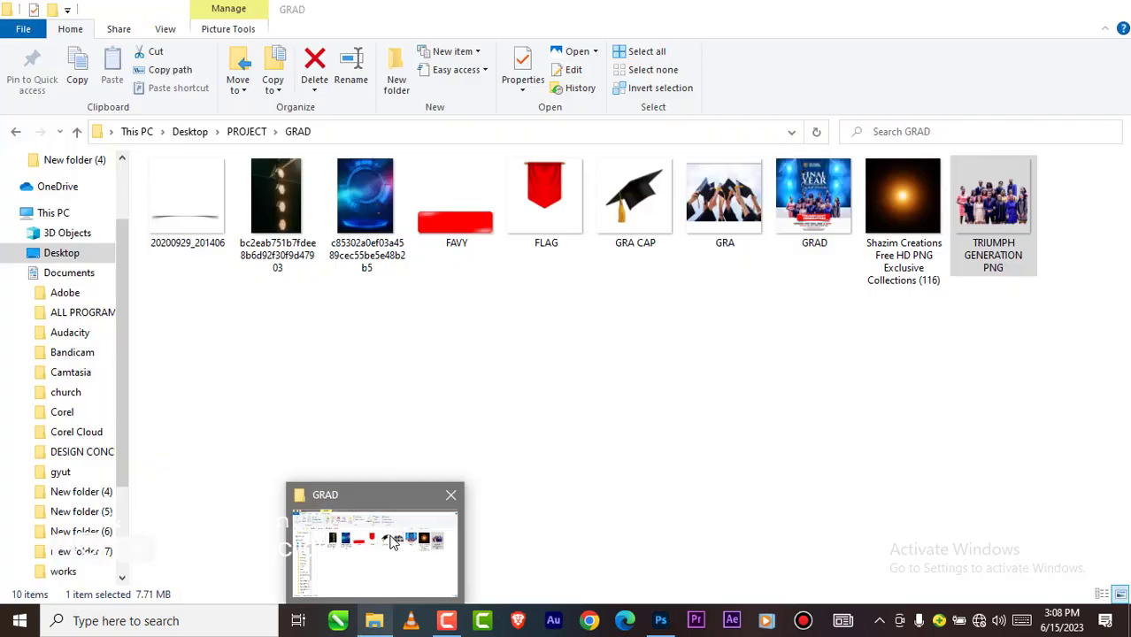
drag(467, 232, 430, 392)
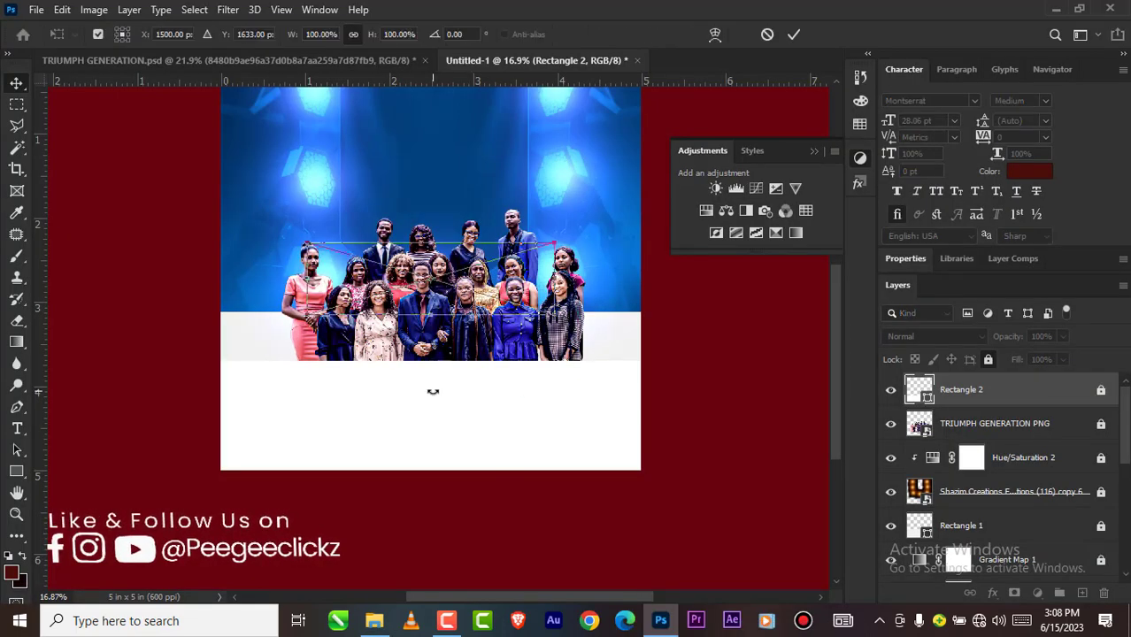
drag(445, 277, 446, 351)
scroll(428, 403, up, 3)
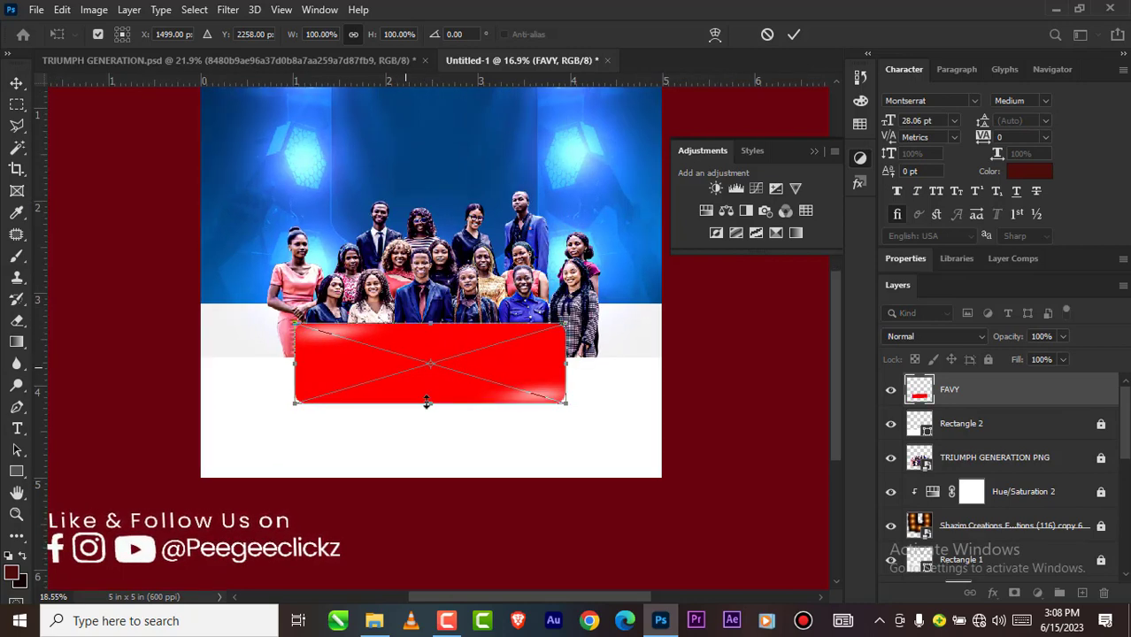
Step: Reduce only the FAVY banner's height to 77.66%, then shift it slightly across the photo's lower edge
drag(432, 403, 433, 386)
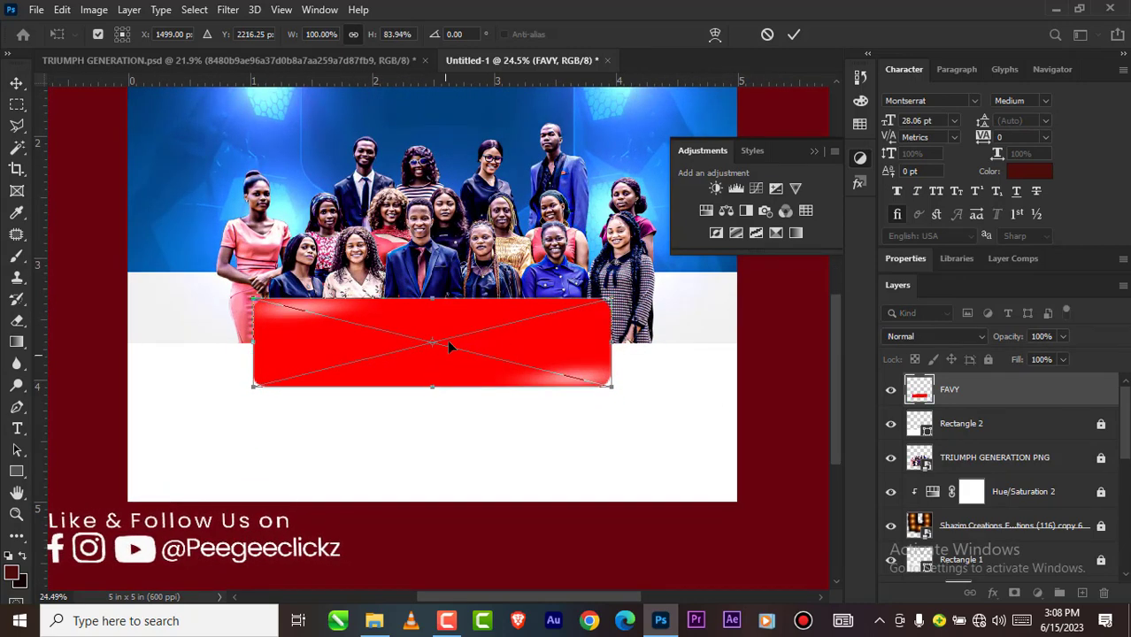
drag(435, 301, 436, 306)
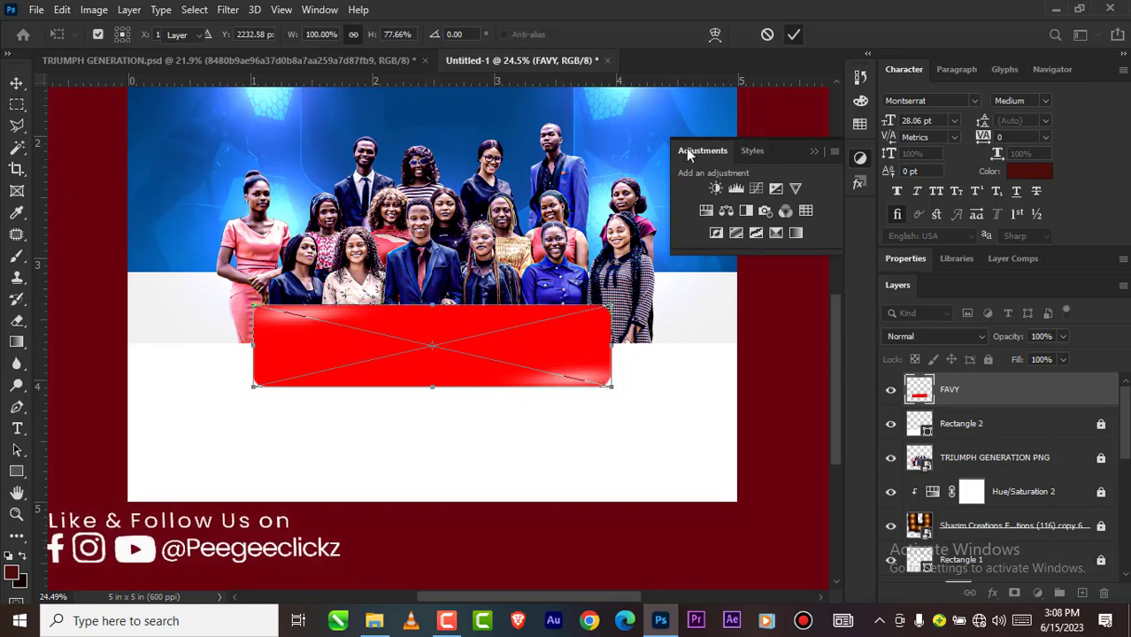
key(Return)
mouse_move(446, 345)
mouse_down()
mouse_move(448, 357)
mouse_move(460, 339)
mouse_up()
scroll(432, 346, down, 3)
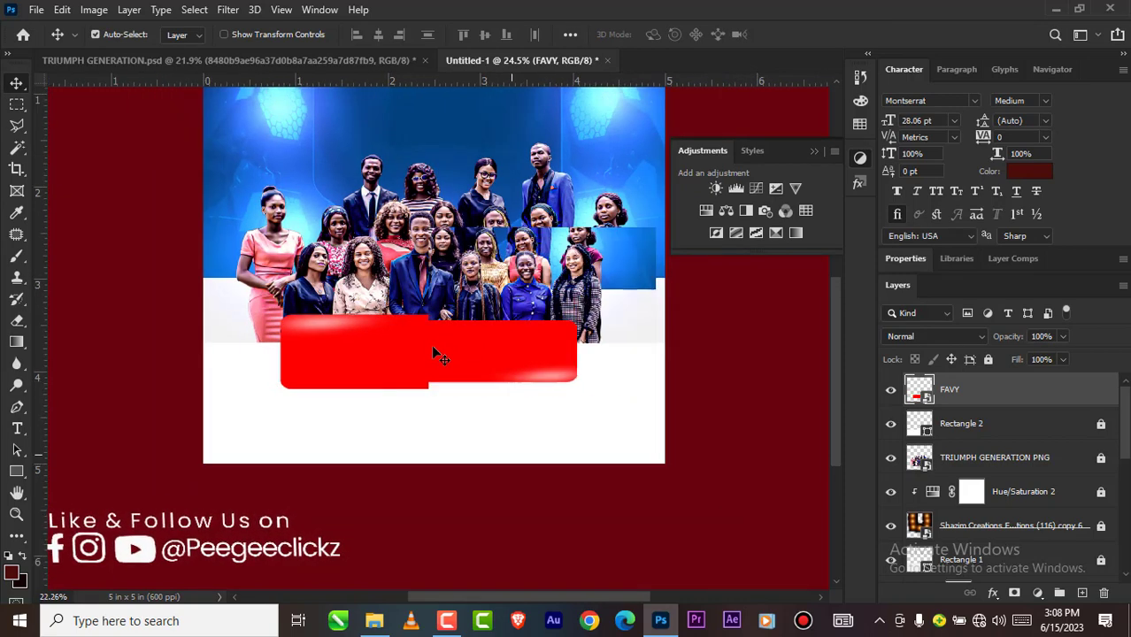
Step: Place the 20200929_201406 shadow image from the GRAD folder, scale it proportionally to 7.14%, and set it along the red banner's lower edge
mouse_move(375, 621)
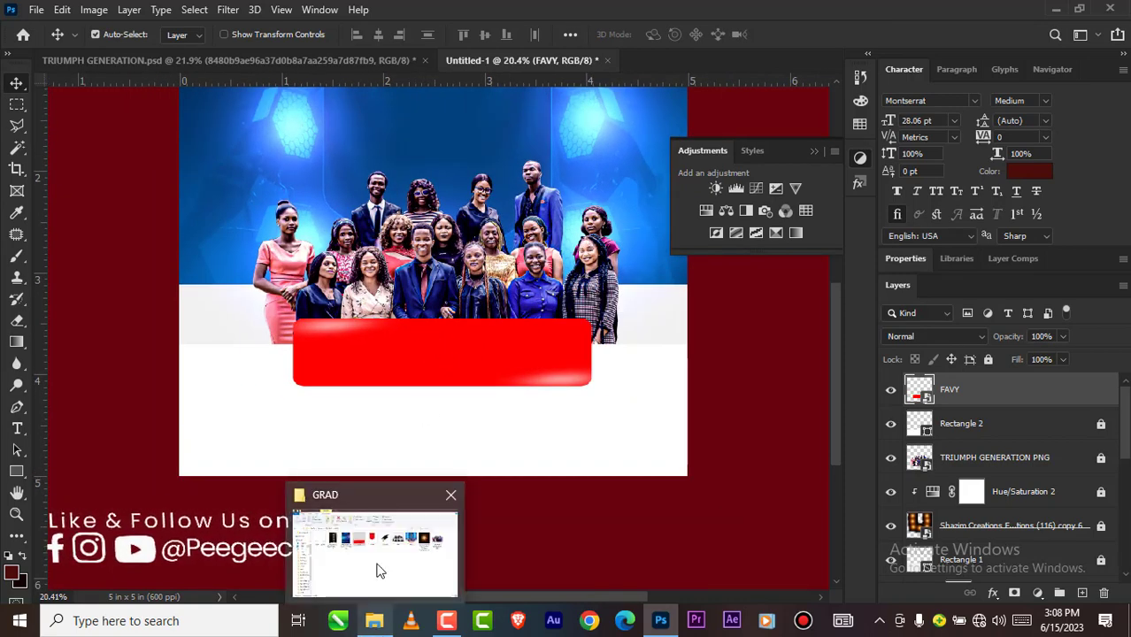
click(378, 571)
drag(187, 224, 407, 411)
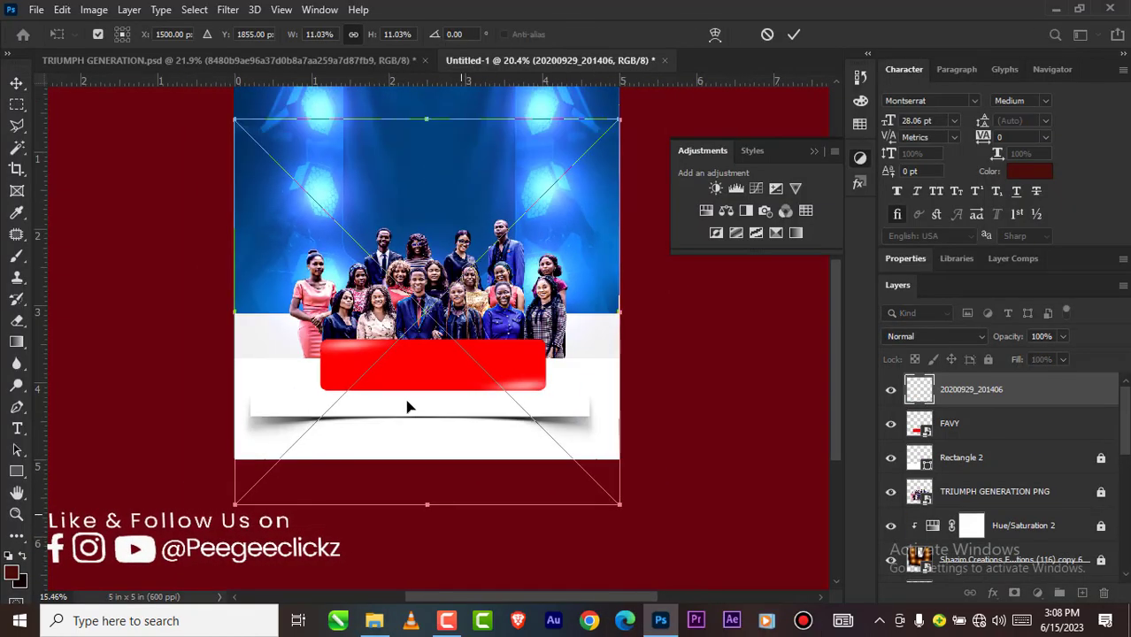
drag(600, 141, 509, 201)
drag(411, 441, 435, 361)
drag(292, 179, 322, 206)
scroll(457, 447, up, 2)
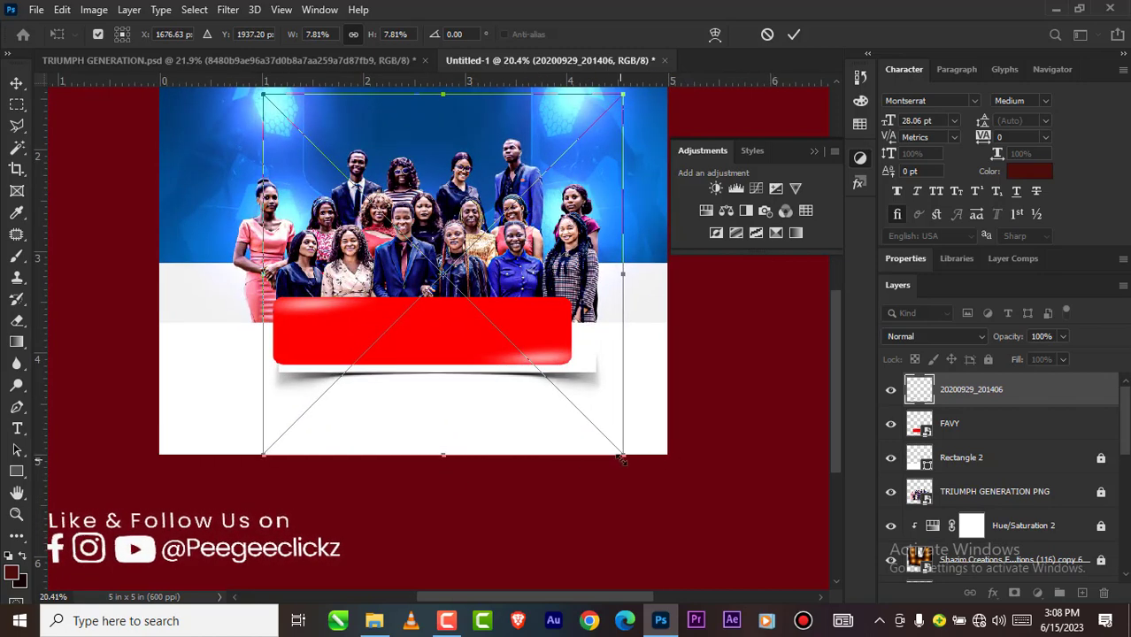
drag(623, 459, 593, 425)
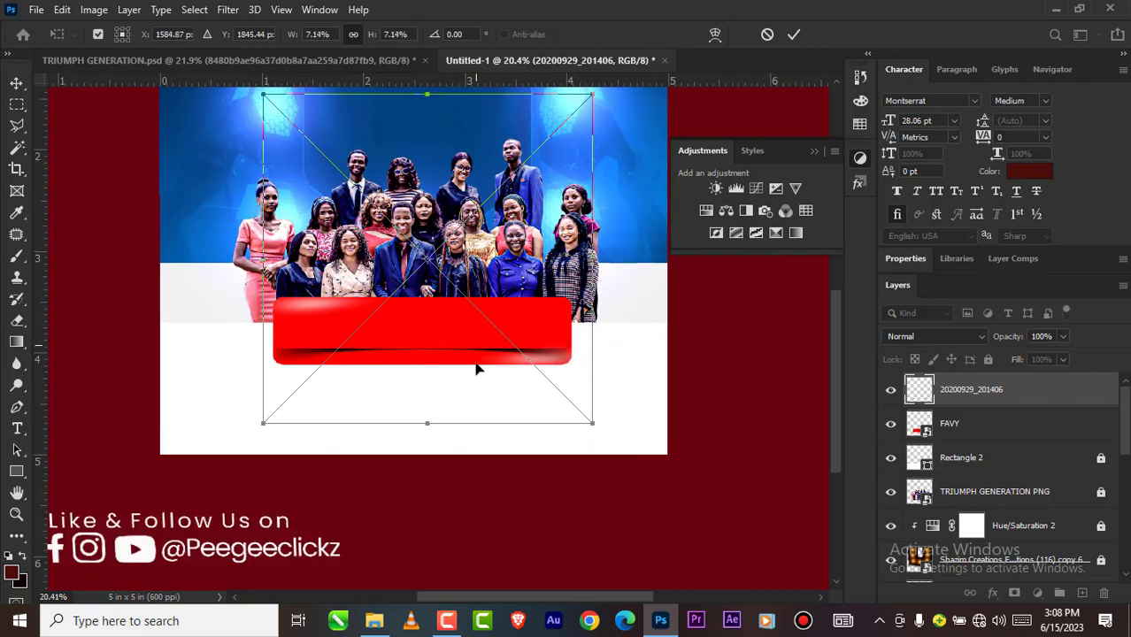
drag(476, 370, 485, 362)
click(794, 35)
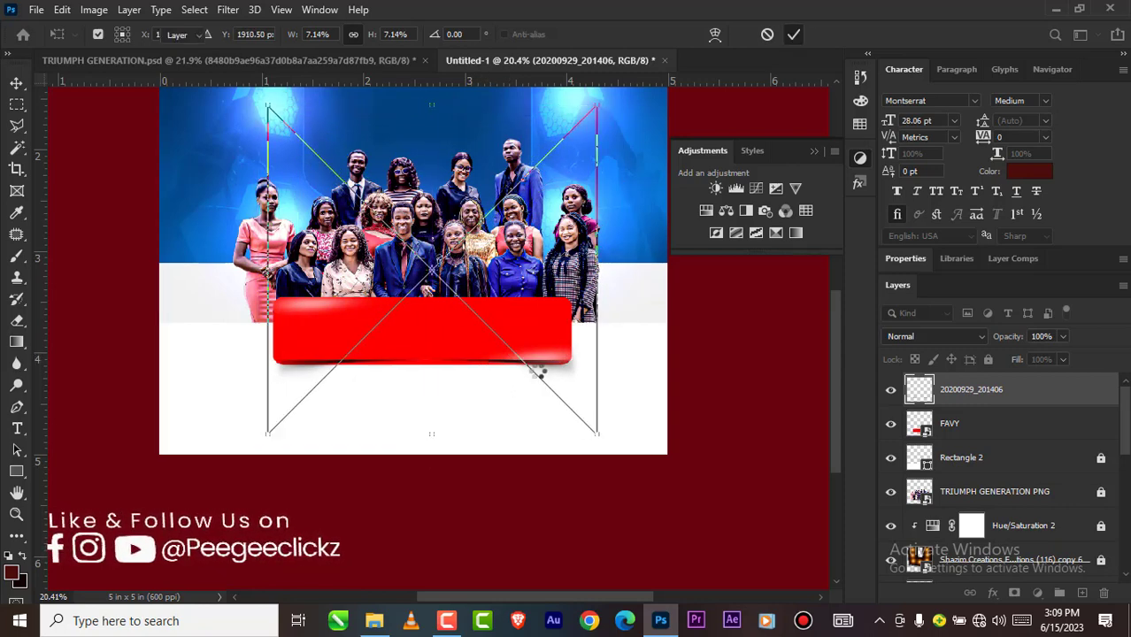
Step: Move the 20200929_201406 layer beneath FAVY and nudge the shadow down so it shows below the banner
drag(961, 398, 956, 441)
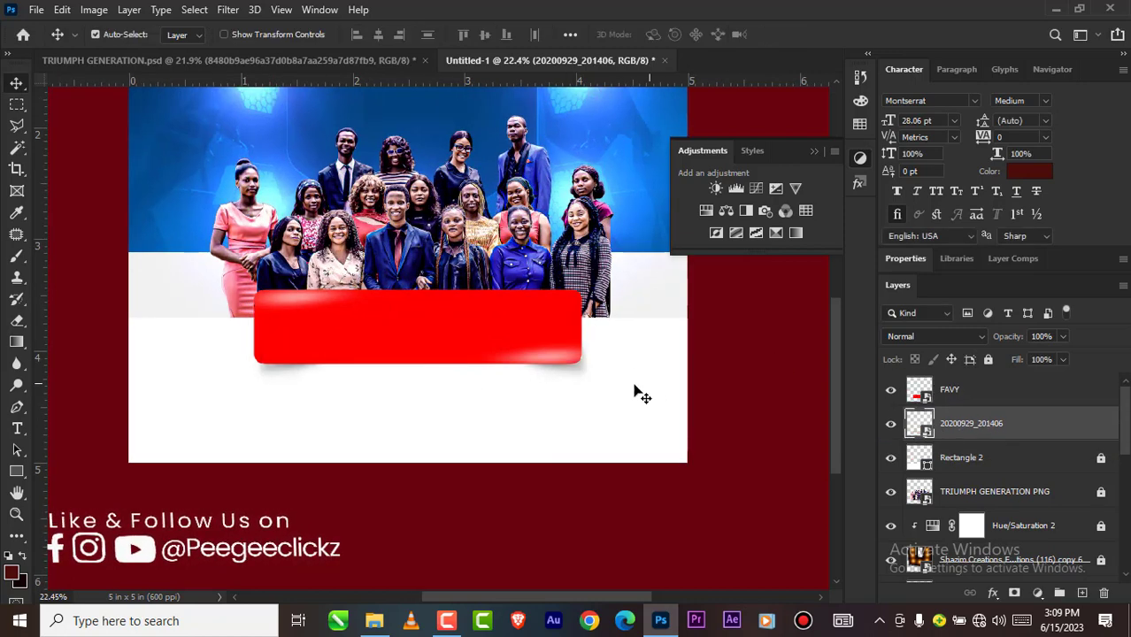
scroll(545, 390, up, 1)
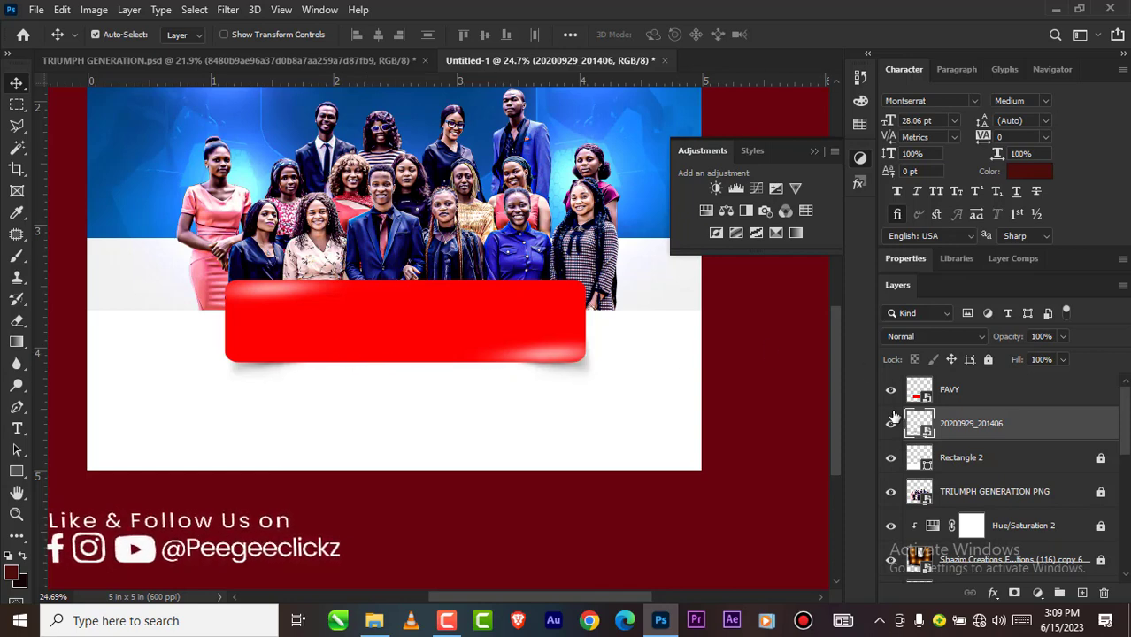
key(Down)
key(Down)
key(Down)
key(Down)
key(Down)
key(Down)
key(Down)
key(Down)
key(Down)
key(Down)
key(Down)
key(Down)
key(Down)
key(Down)
key(Down)
key(Down)
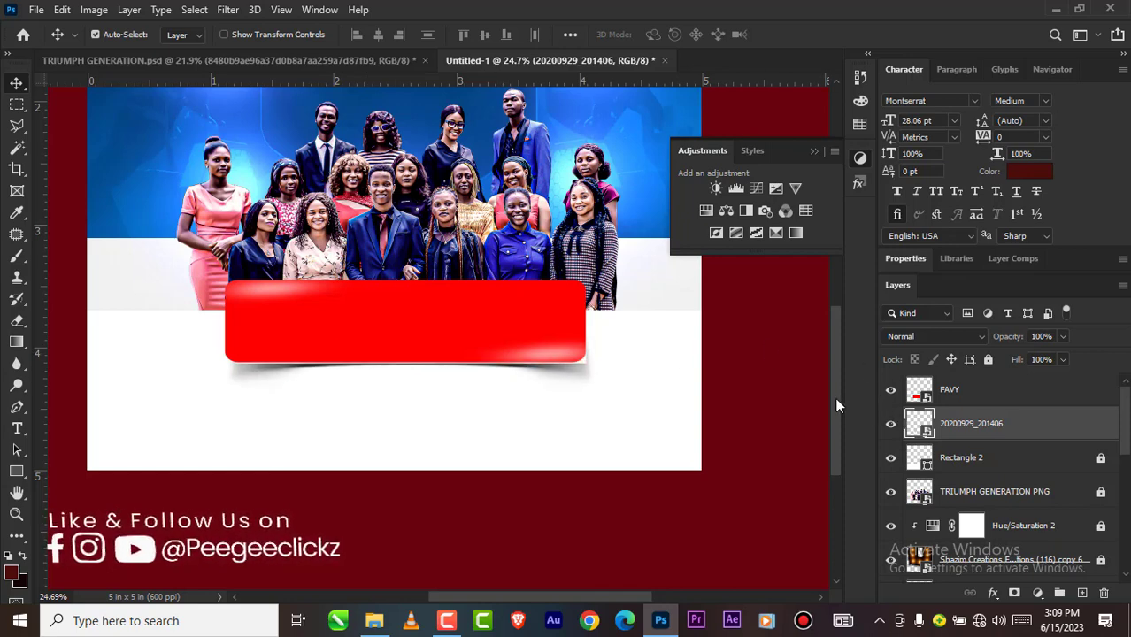
key(Down)
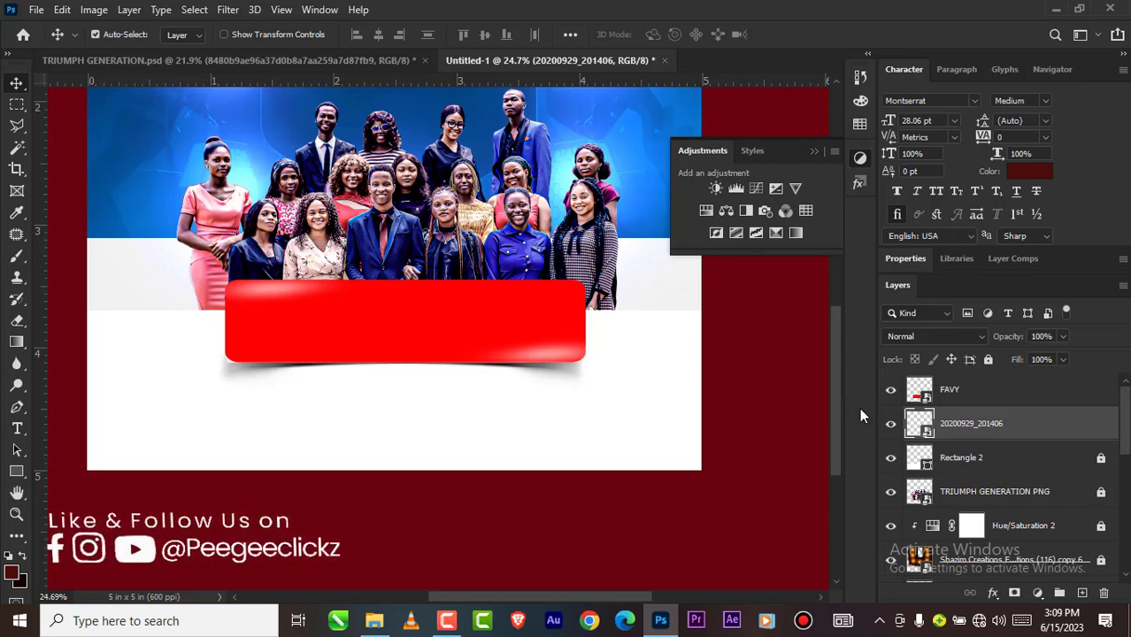
Step: Align the horizontal centers of the FAVY and 20200929_201406 layers, then deselect them
click(989, 396)
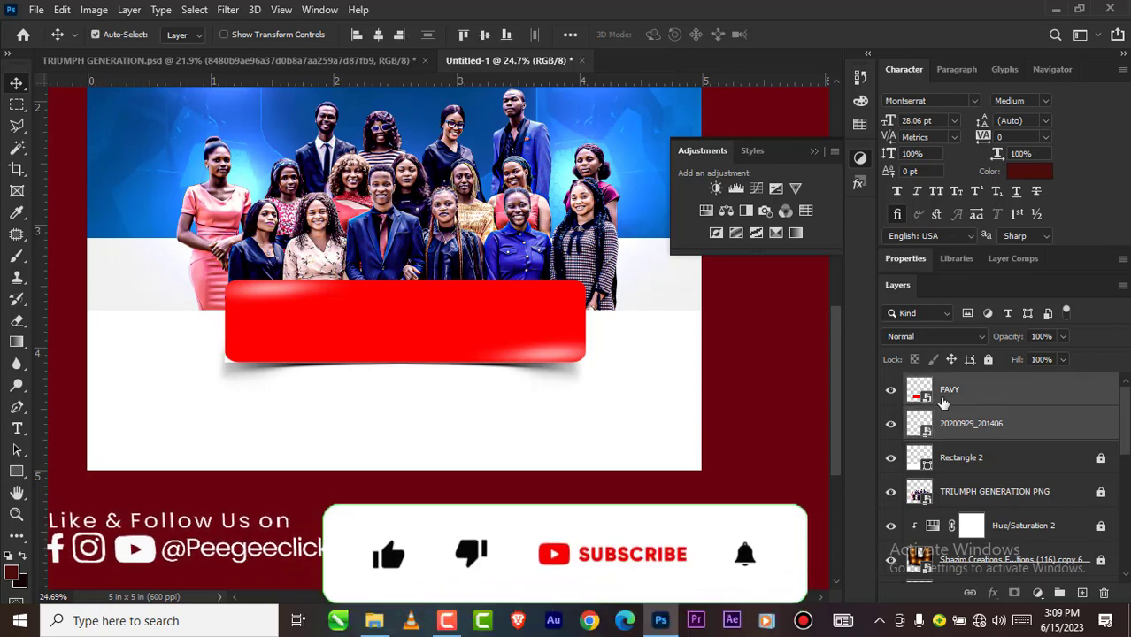
click(381, 38)
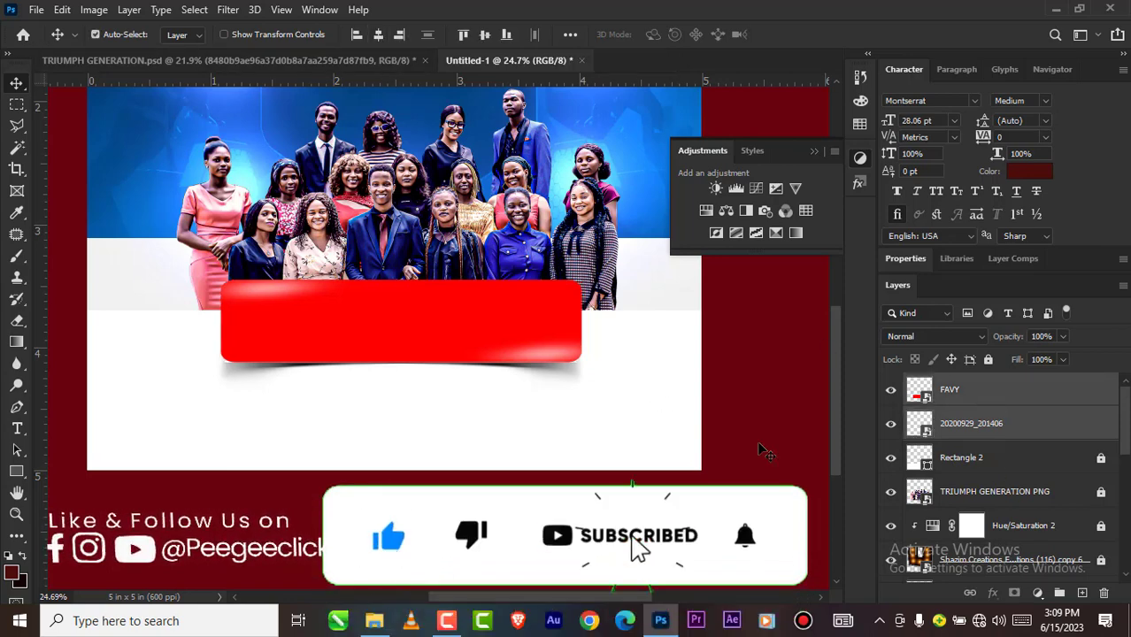
click(793, 424)
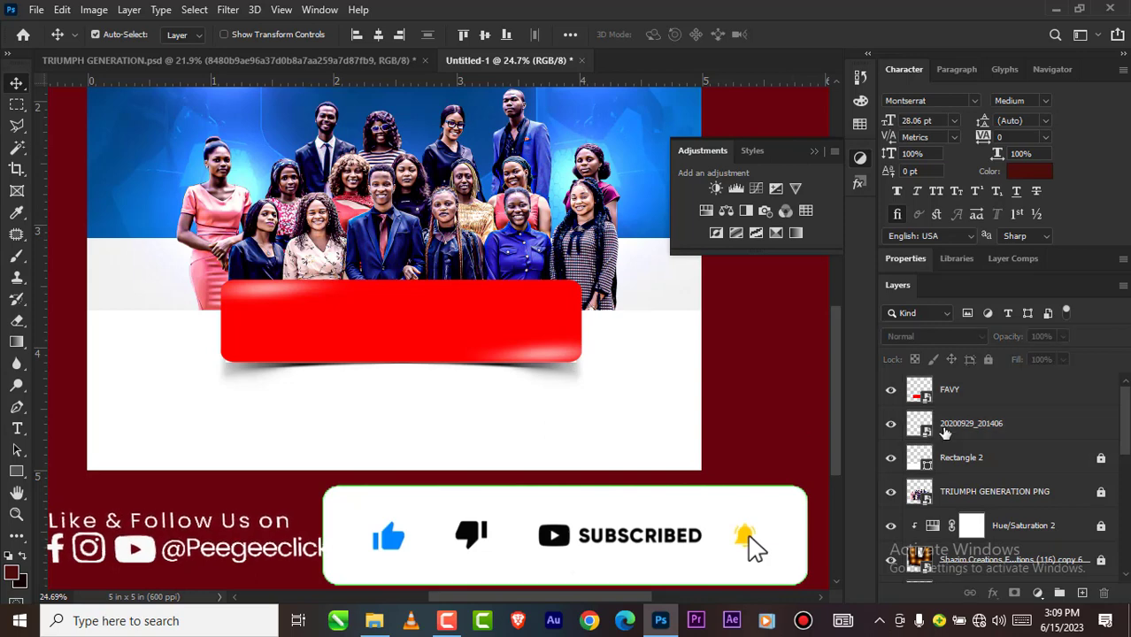
Step: Scale the 20200929_201406 shadow proportionally to 6.81% to fit it within the red banner's width
click(876, 427)
key(ctrl+t)
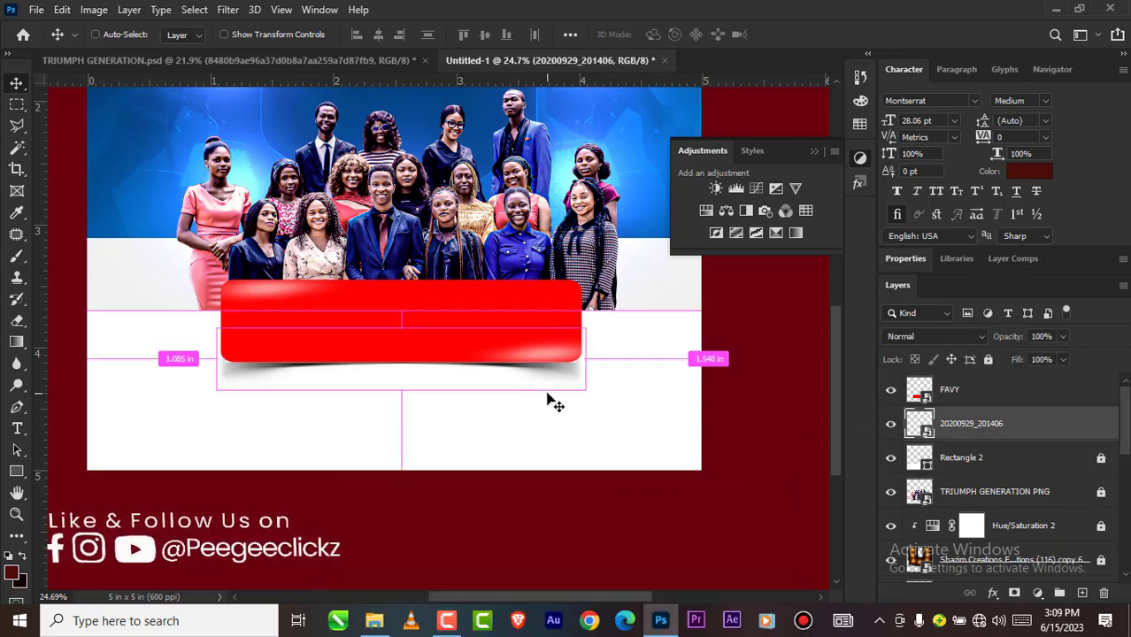
drag(606, 456, 588, 434)
click(794, 35)
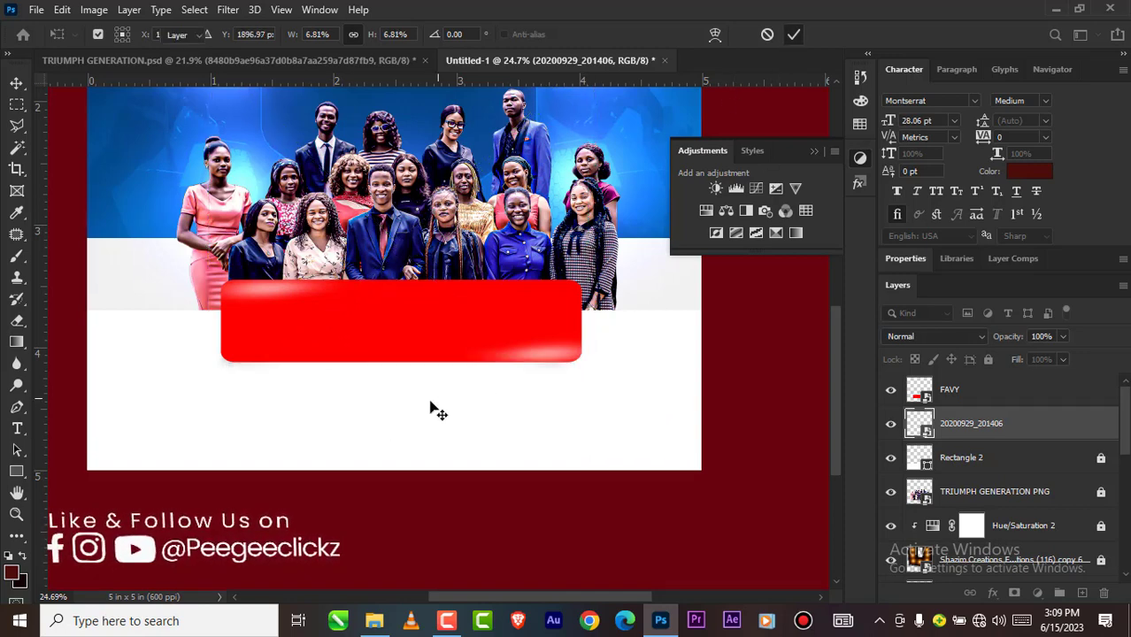
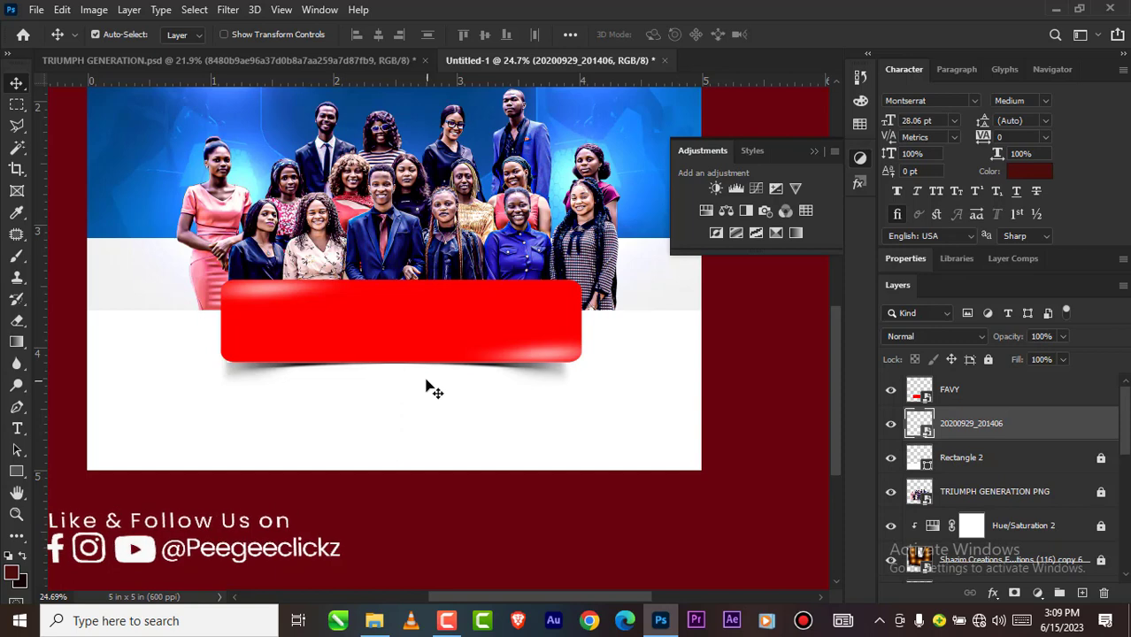
Step: Copy The Church In Absu logo layer from TRIUMPH GENERATION.psd into Untitled-1, placing it above the graduates
scroll(396, 366, down, 5)
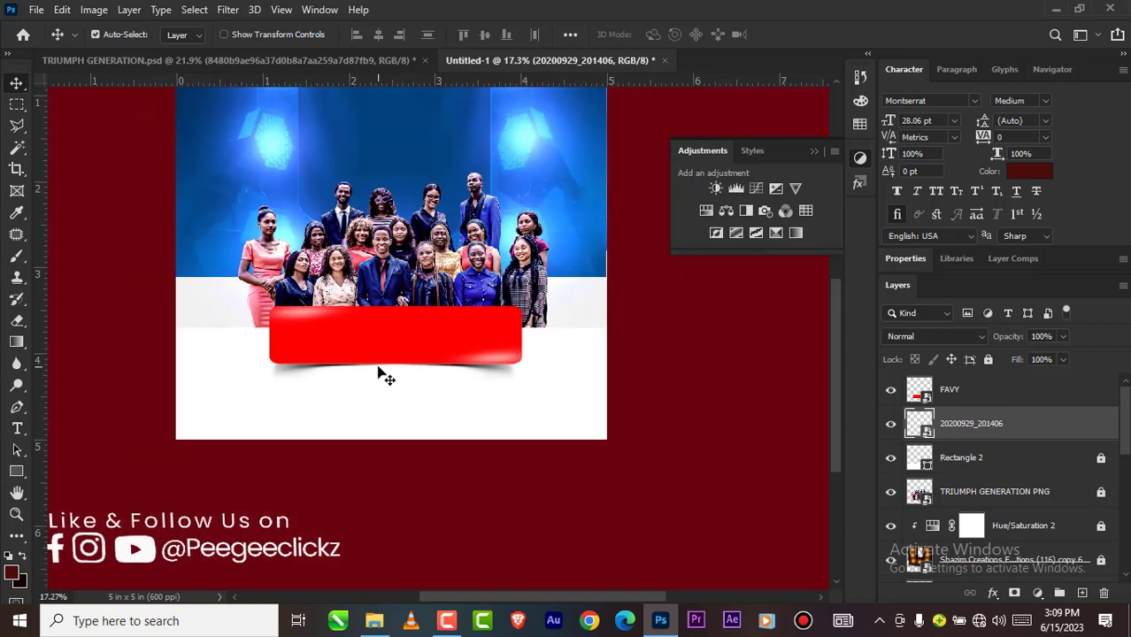
scroll(387, 372, up, 4)
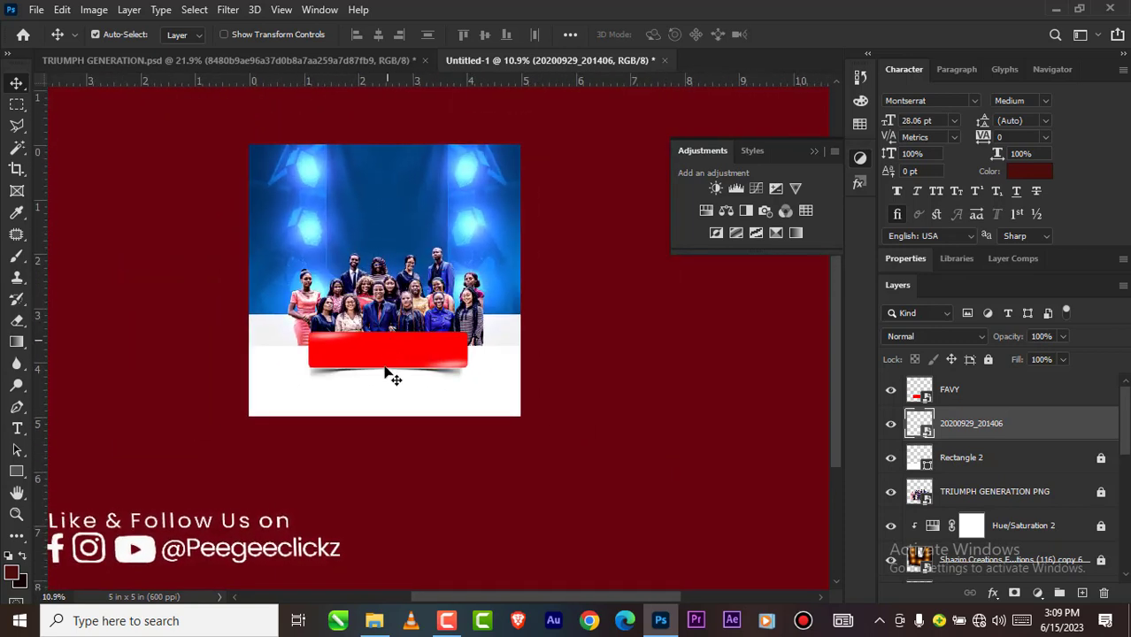
scroll(378, 393, down, 2)
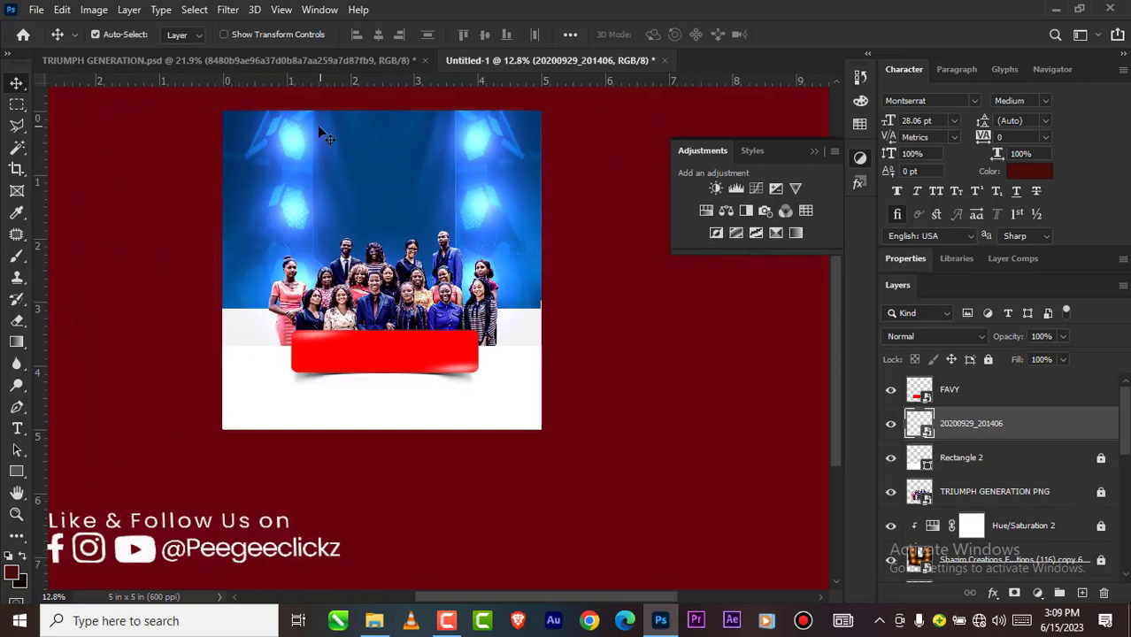
click(327, 60)
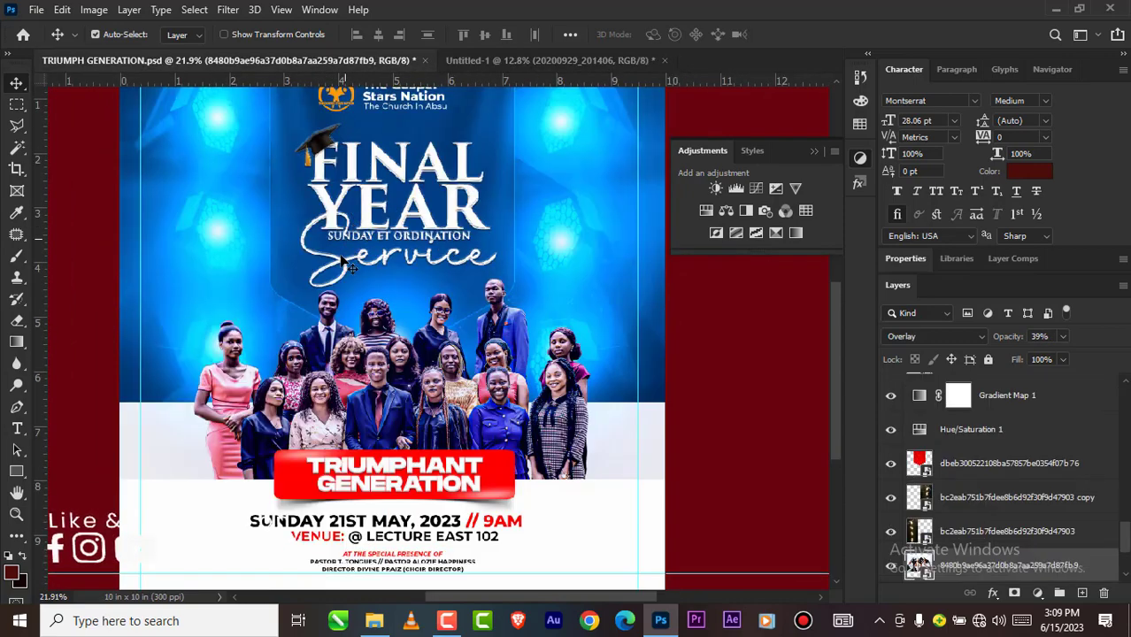
scroll(345, 294, down, 1)
scroll(378, 170, up, 1)
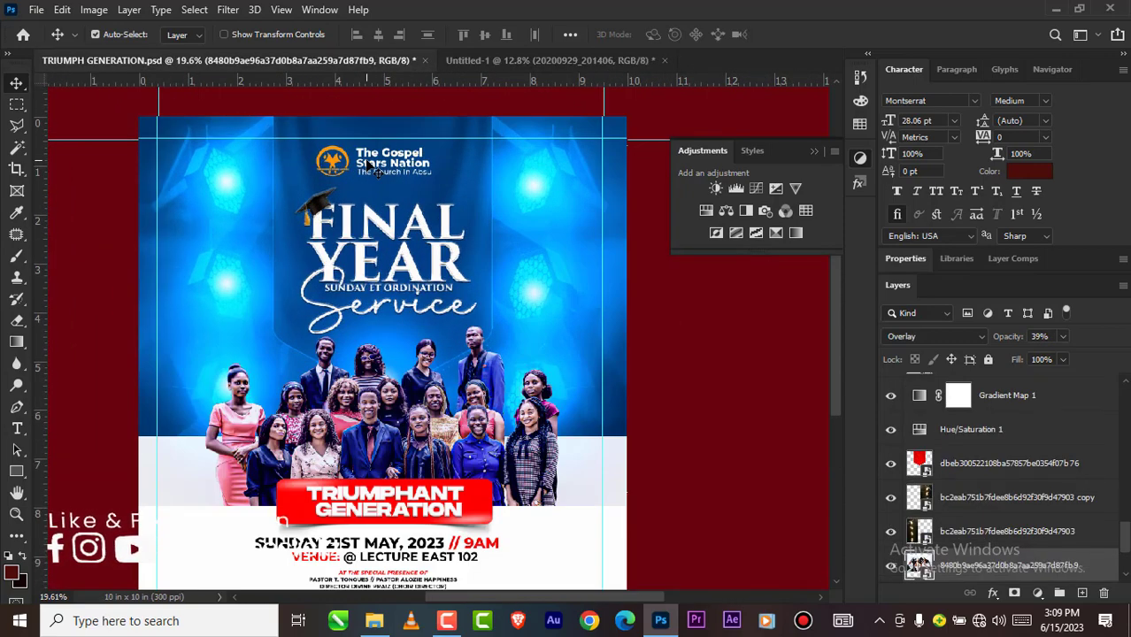
click(370, 167)
drag(378, 170, 407, 79)
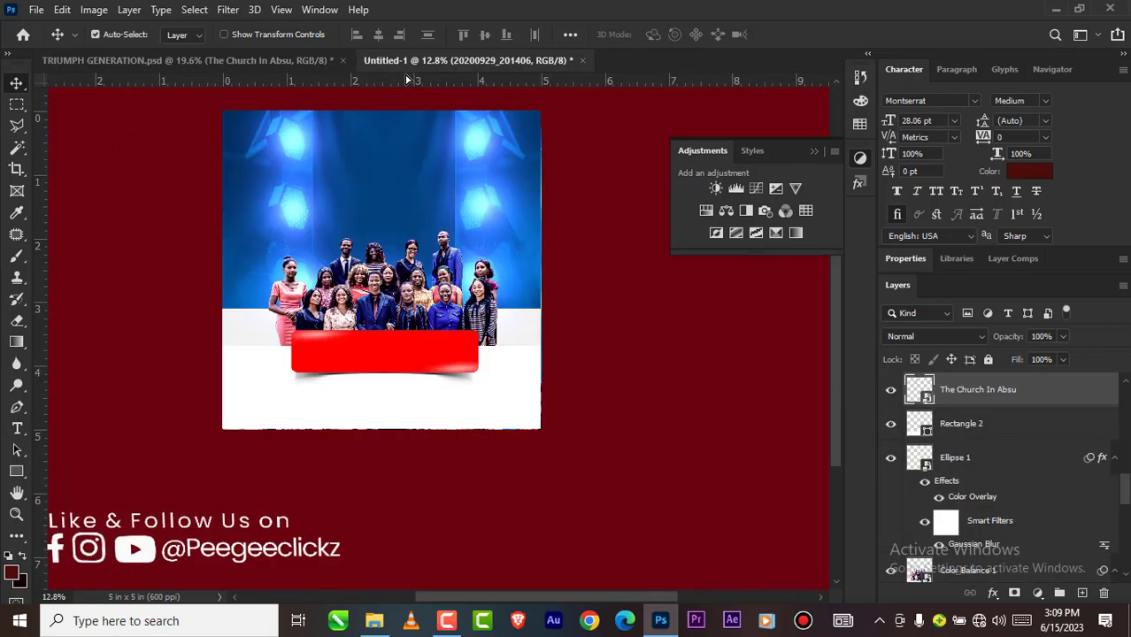
drag(383, 162, 384, 162)
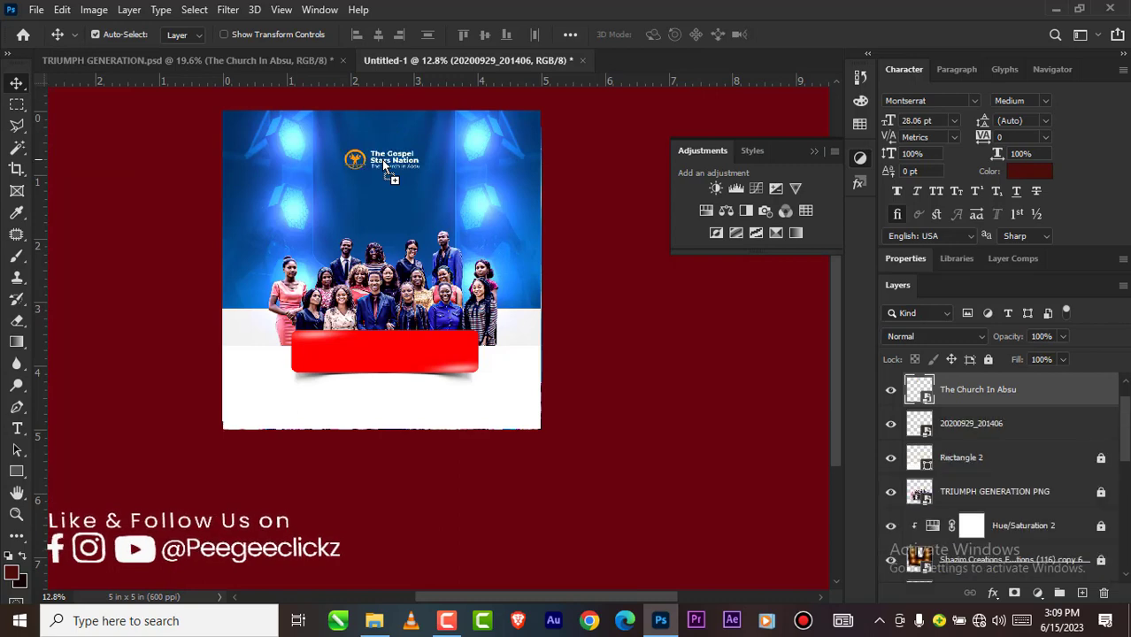
Step: Move The Gospel Stars Nation logo up so it sits centered near the flyer's upper edge
scroll(382, 161, up, 2)
scroll(356, 210, down, 1)
scroll(356, 215, up, 1)
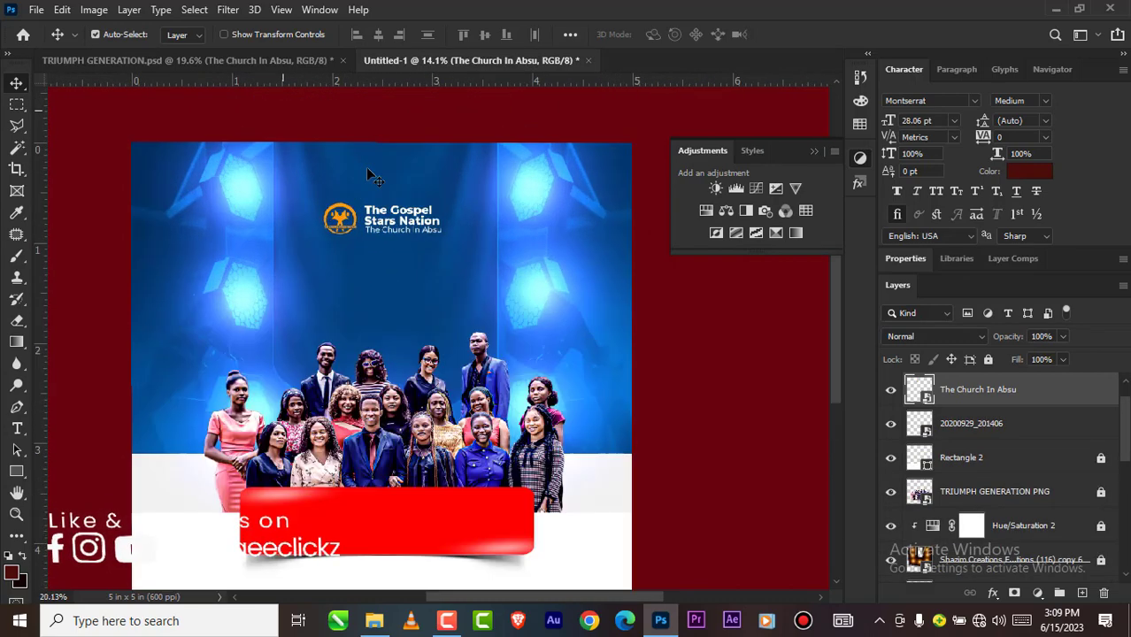
drag(383, 225, 378, 199)
scroll(355, 202, down, 1)
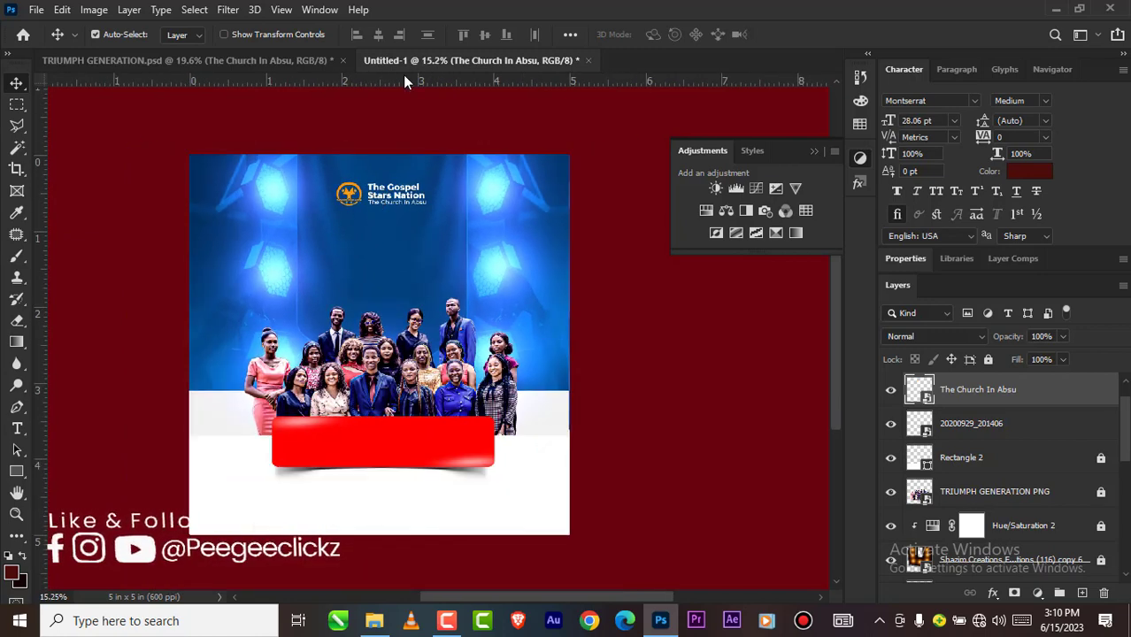
Step: Add two horizontal and two vertical guides to mark an even margin just inside the flyer's four edges
drag(403, 78, 424, 174)
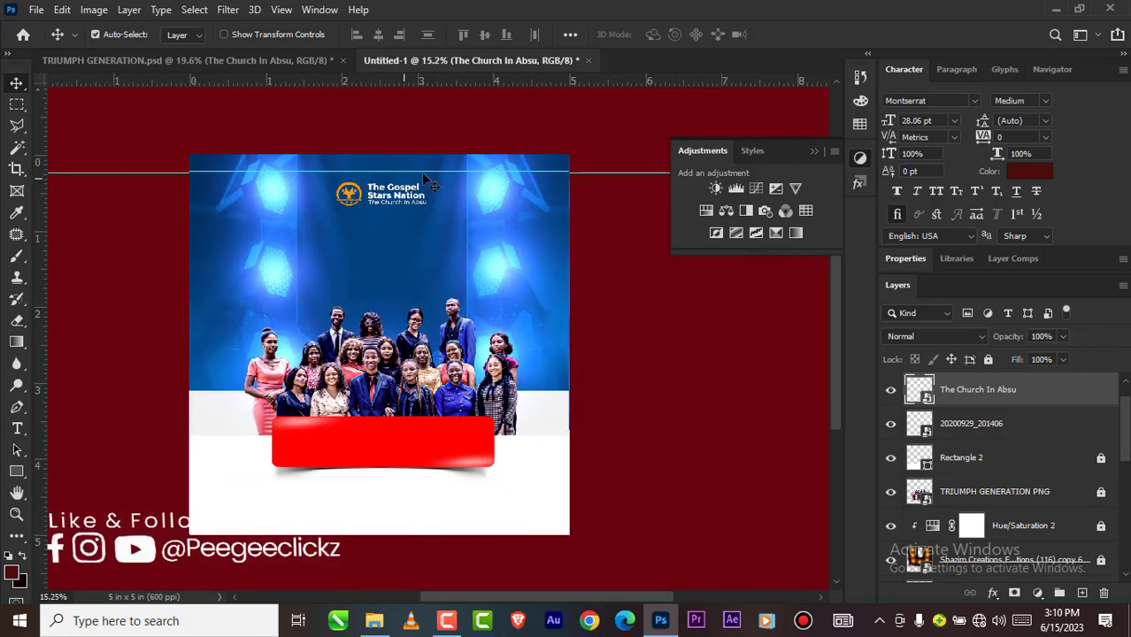
drag(42, 285, 204, 285)
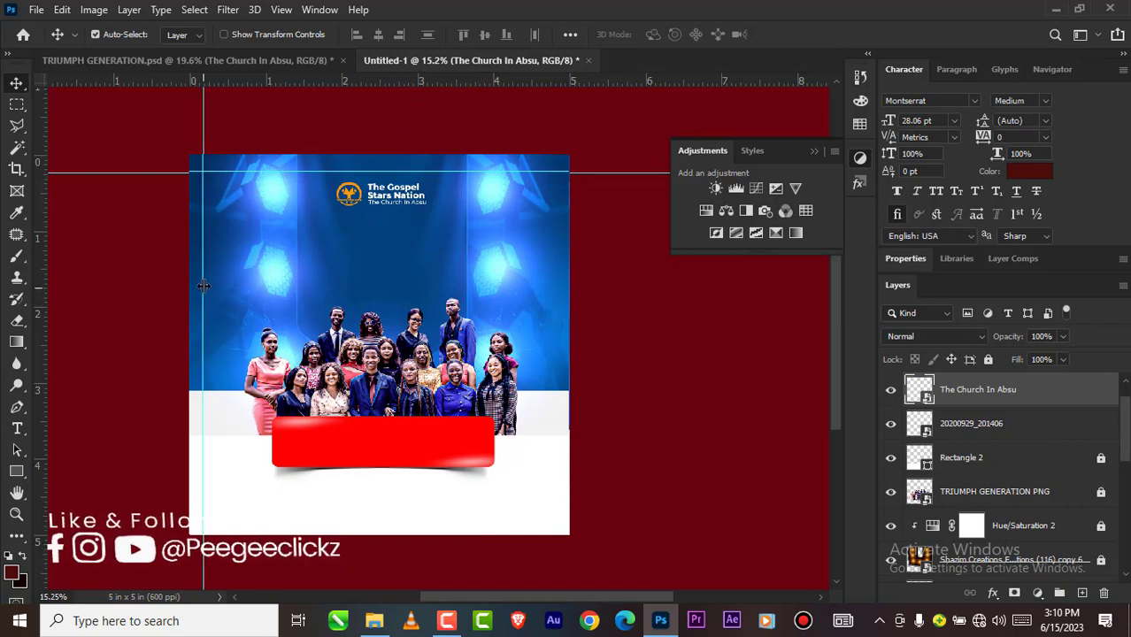
drag(46, 249, 553, 293)
drag(439, 84, 420, 520)
scroll(364, 422, down, 2)
scroll(378, 466, up, 2)
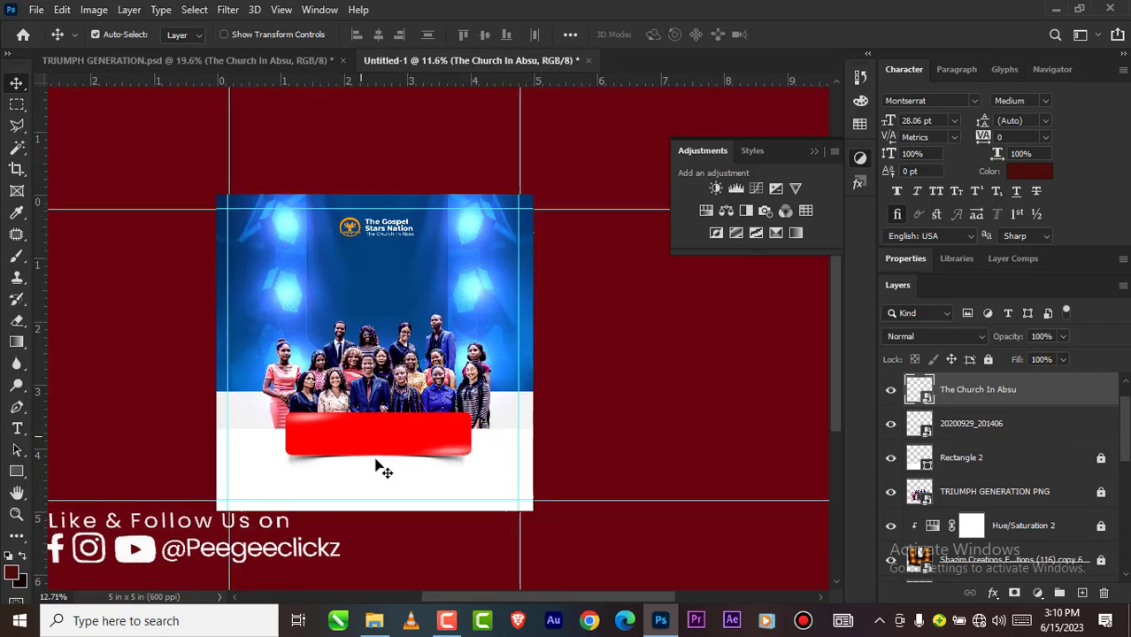
Step: Switch to TRIUMPH GENERATION.psd and select the FINAL title text layer
click(272, 60)
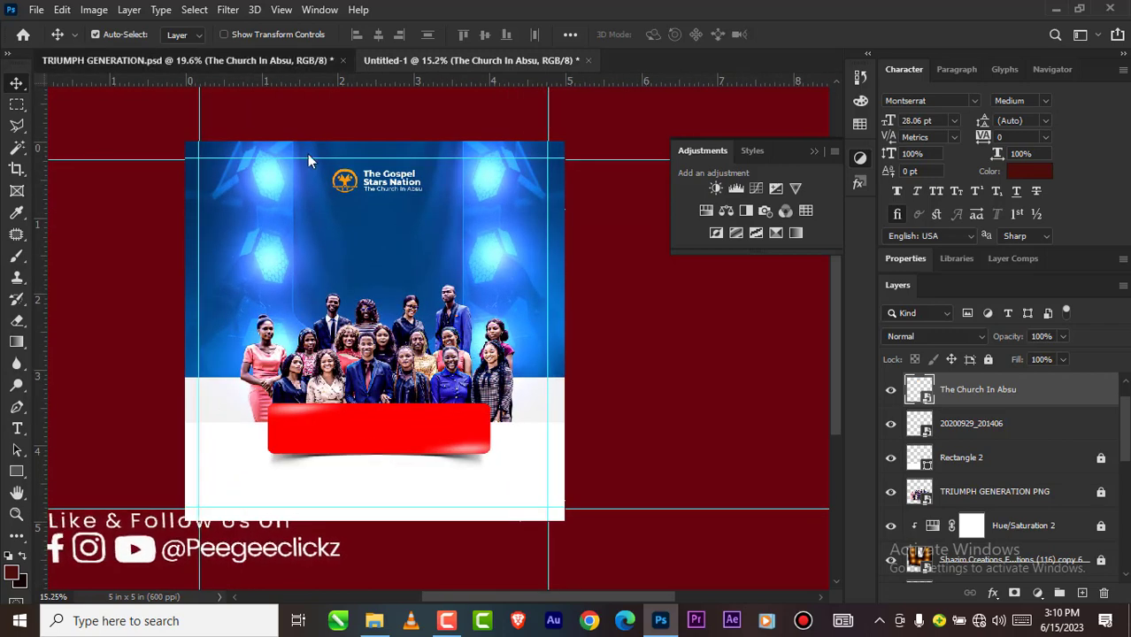
scroll(351, 212, up, 1)
click(351, 213)
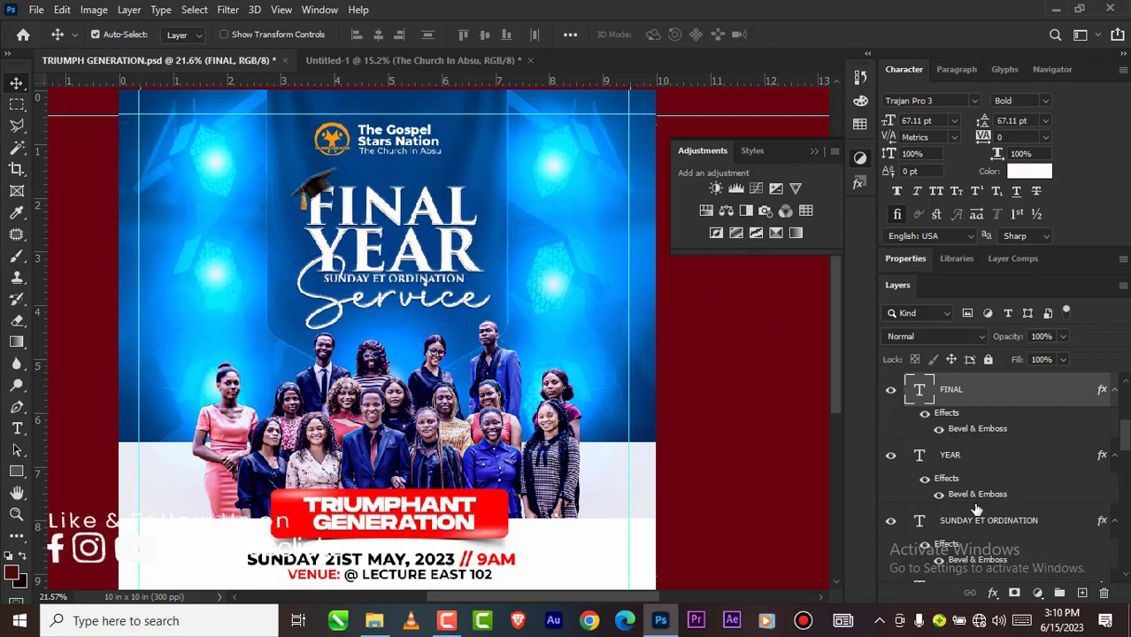
Step: Try to copy the Layer 6, FINAL, YEAR, SUNDAY ET ORDINATION and Service layers into Untitled-1
shift+click(977, 478)
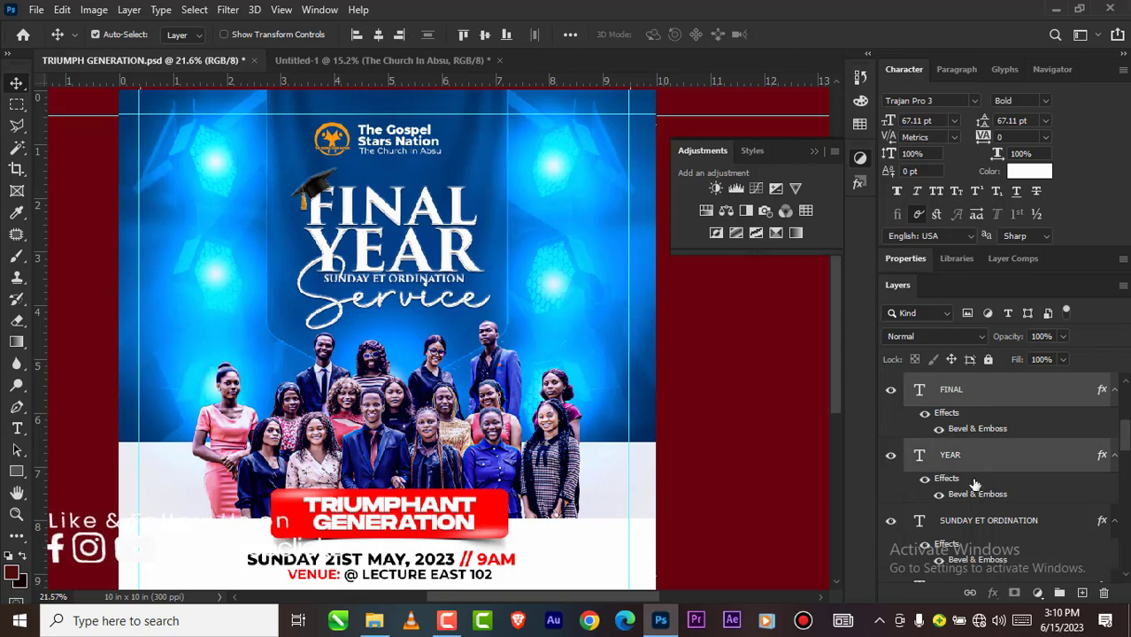
shift+click(982, 524)
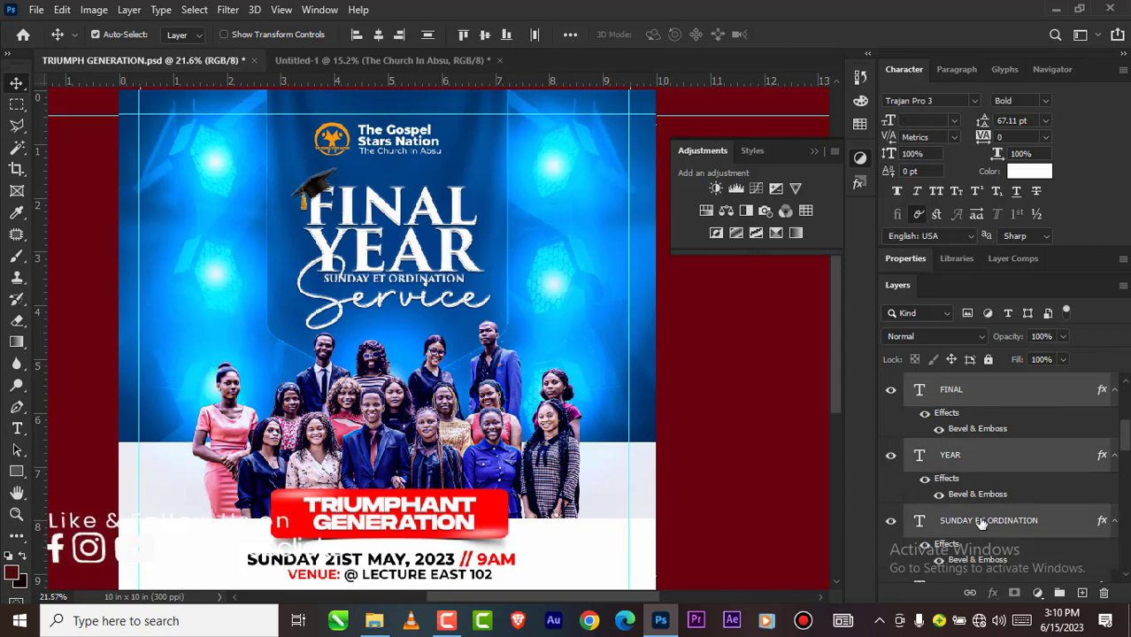
scroll(981, 523, down, 1)
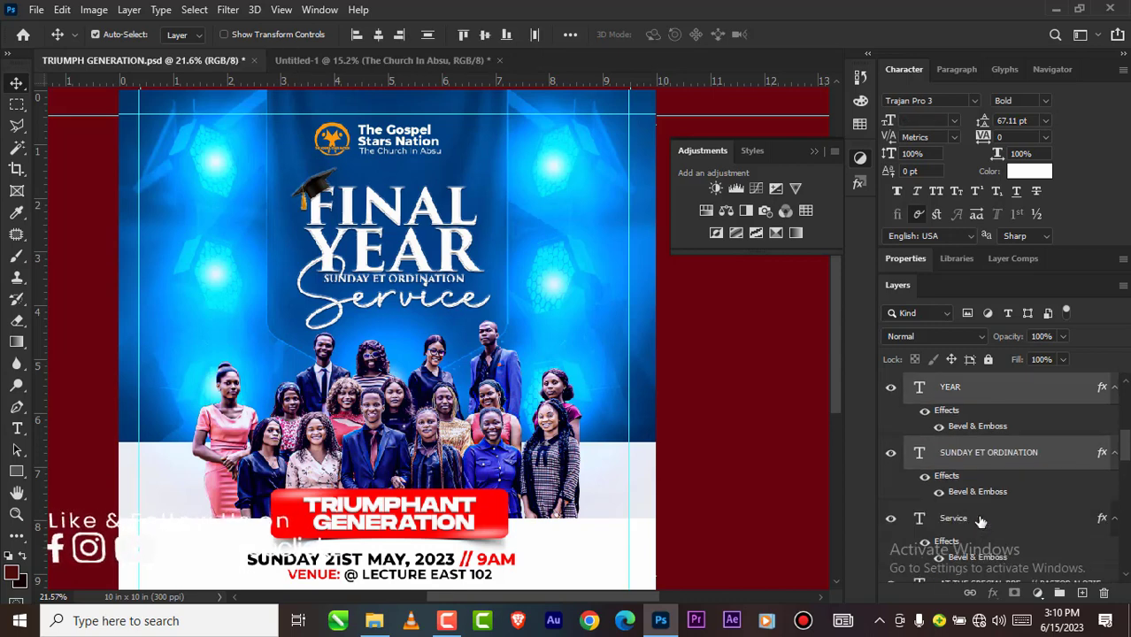
shift+click(980, 520)
scroll(980, 521, down, 1)
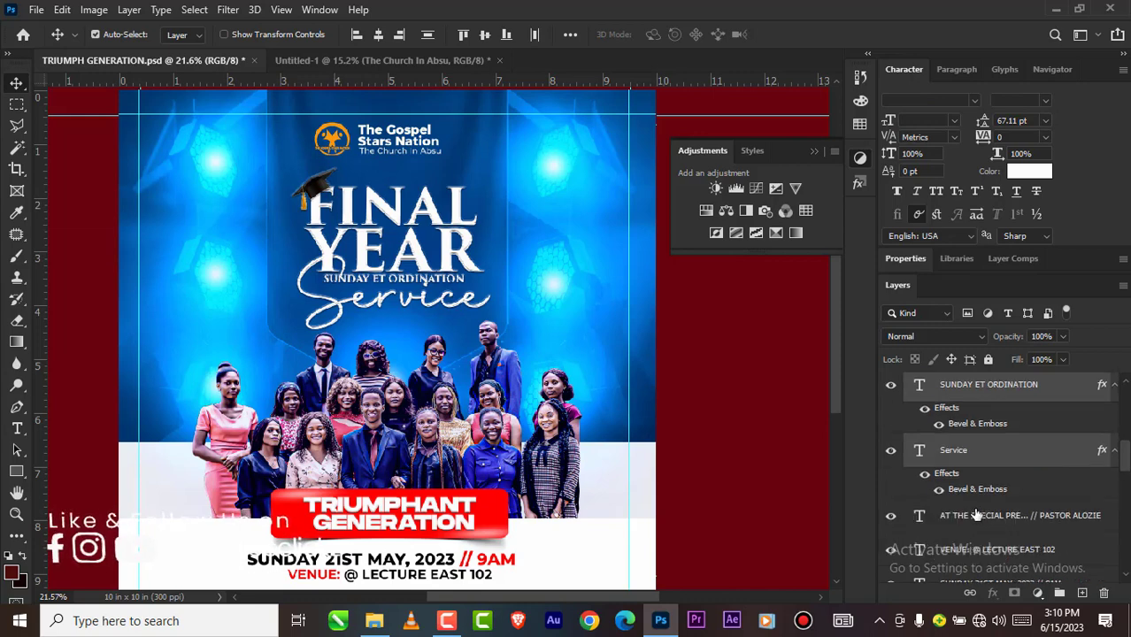
scroll(972, 498, up, 1)
scroll(968, 493, up, 3)
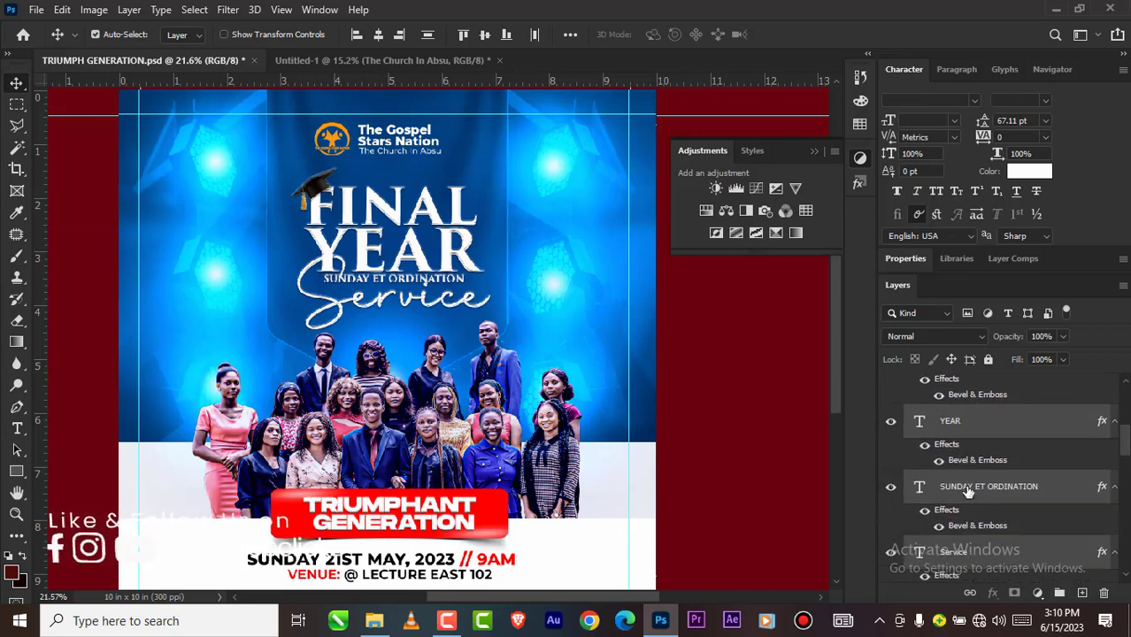
scroll(969, 483, up, 1)
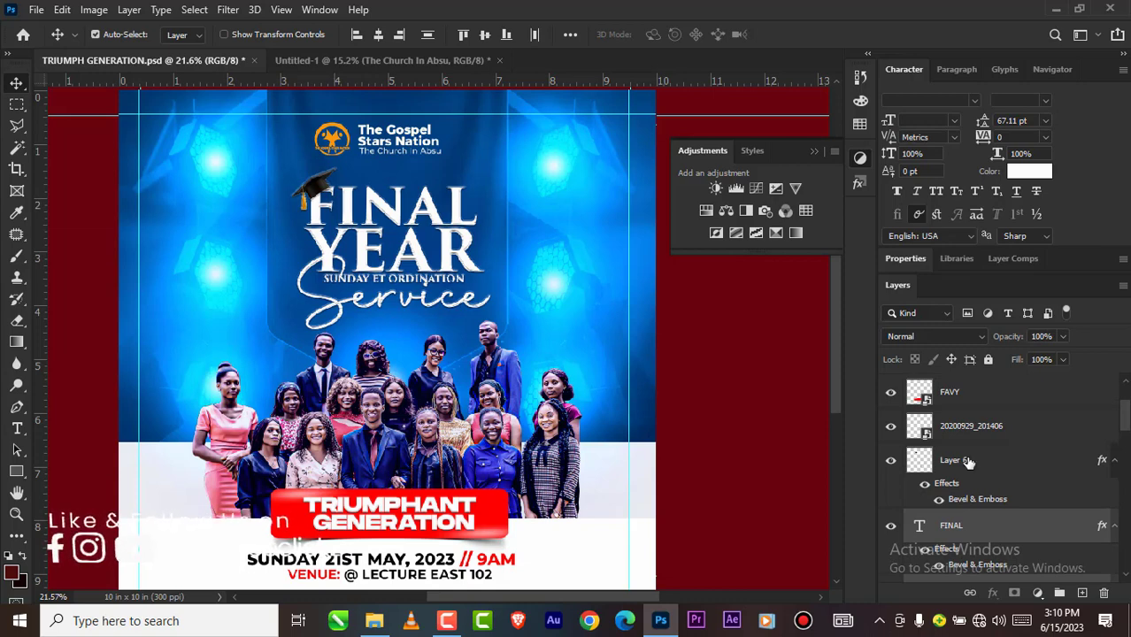
click(967, 462)
drag(968, 462, 641, 301)
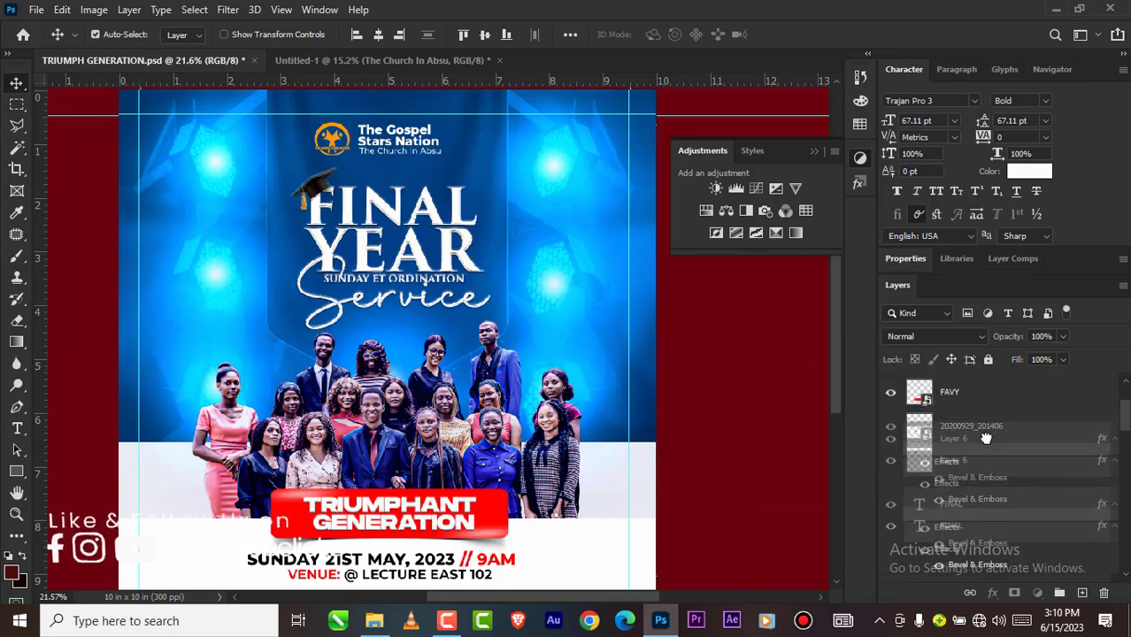
scroll(994, 463, down, 2)
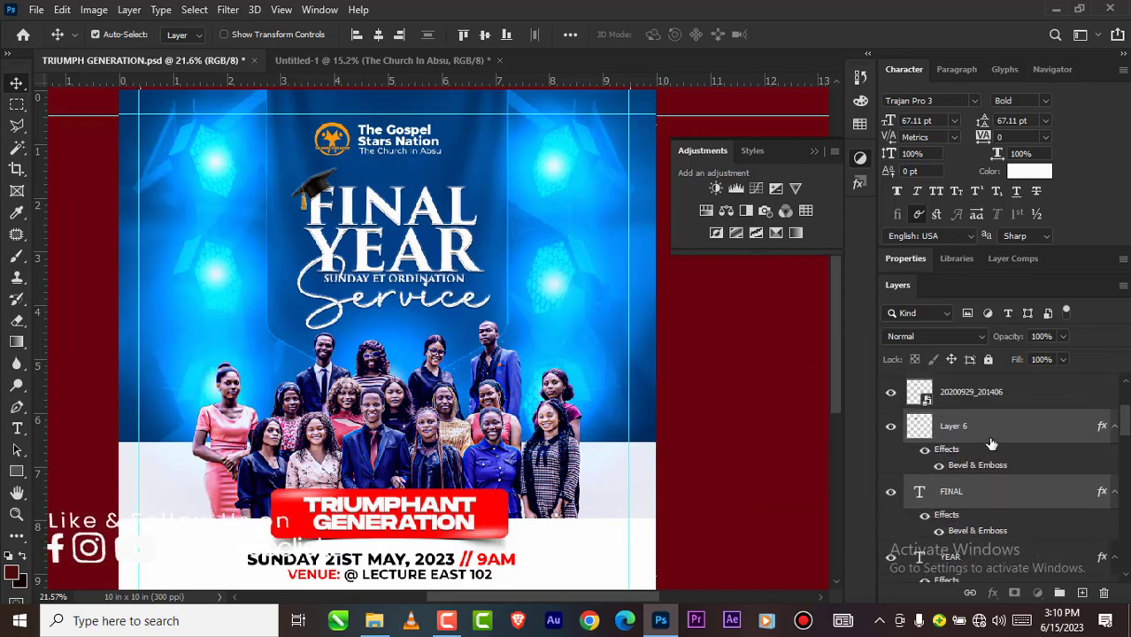
Step: Select the layers from Layer 6 through Service and copy them together into Untitled-1, between the logo and the graduates
click(994, 429)
scroll(992, 438, down, 5)
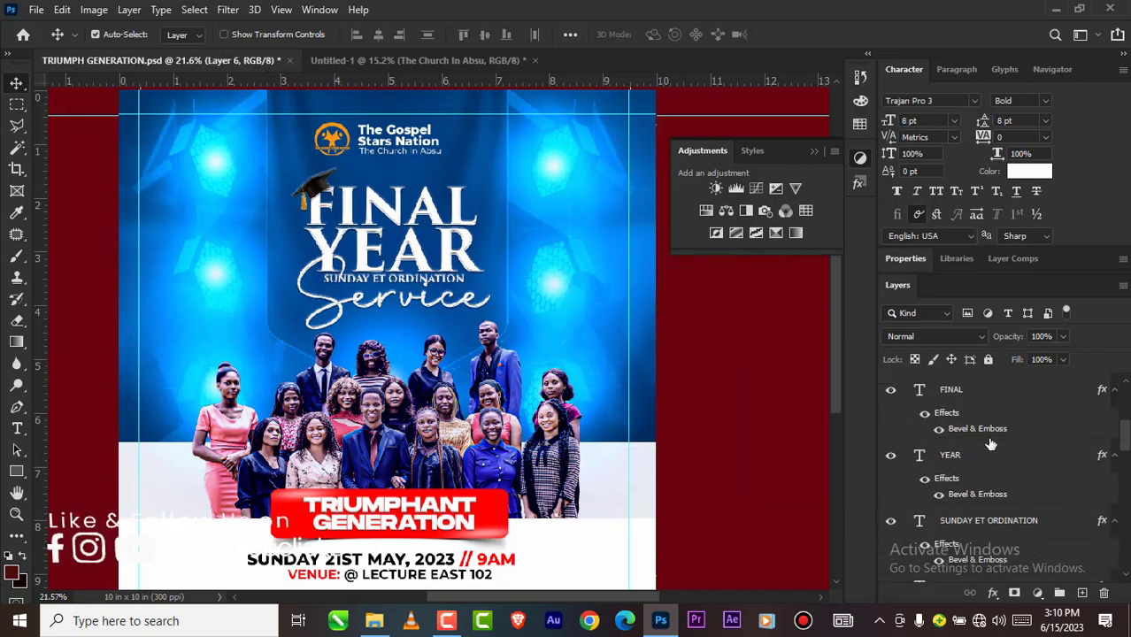
scroll(985, 460, down, 1)
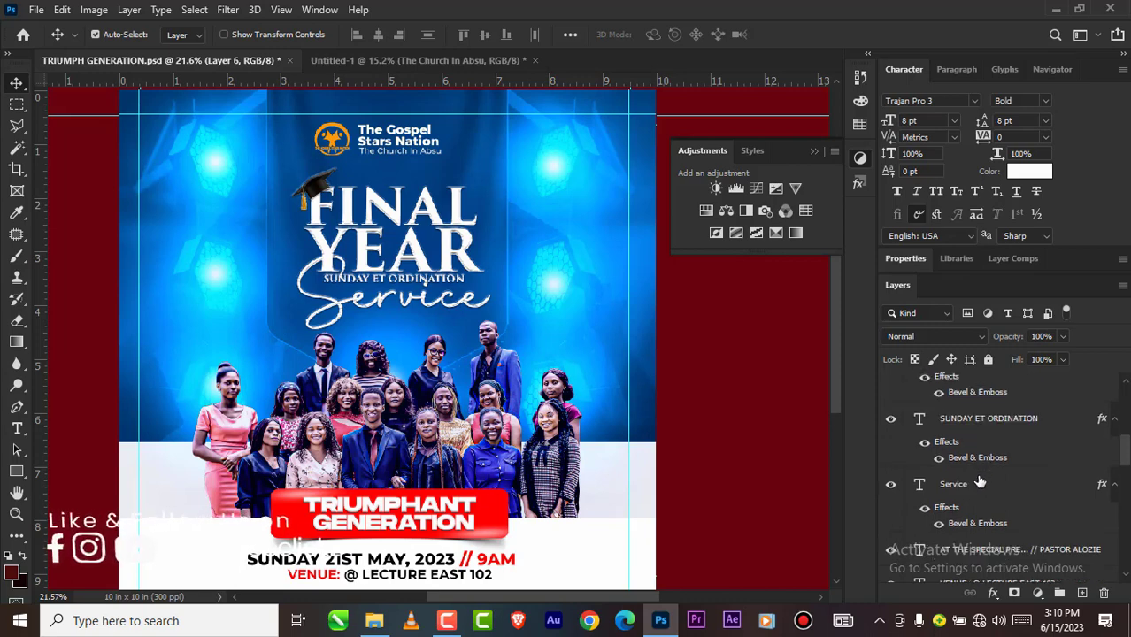
shift+click(980, 481)
drag(980, 482, 356, 233)
Step: Fine-tune the position of the Final Year Service title and graduation cap below the logo, then deselect the layers
scroll(382, 296, up, 1)
scroll(384, 296, up, 2)
scroll(387, 253, down, 1)
scroll(381, 252, up, 1)
scroll(357, 238, down, 2)
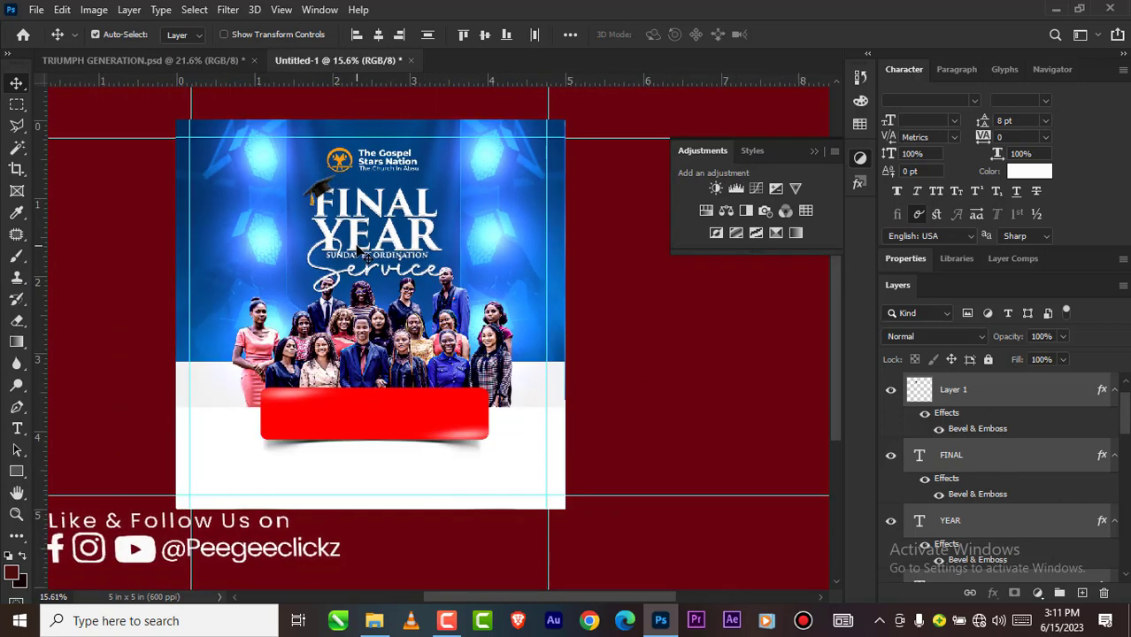
drag(362, 249, 351, 233)
scroll(351, 223, up, 3)
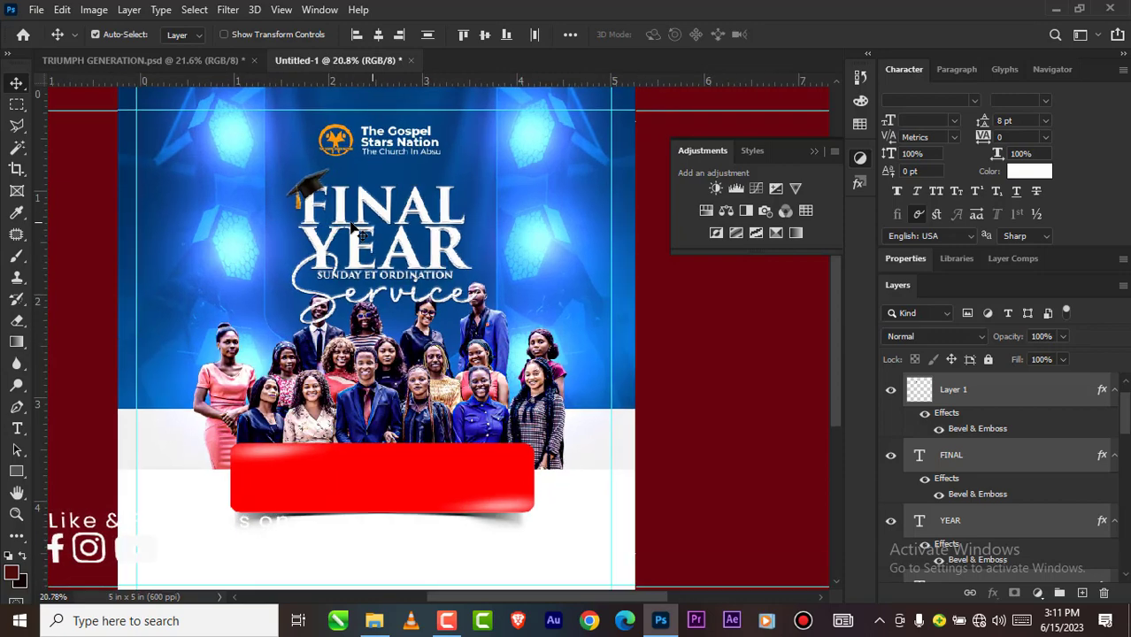
scroll(351, 229, down, 3)
scroll(402, 234, up, 1)
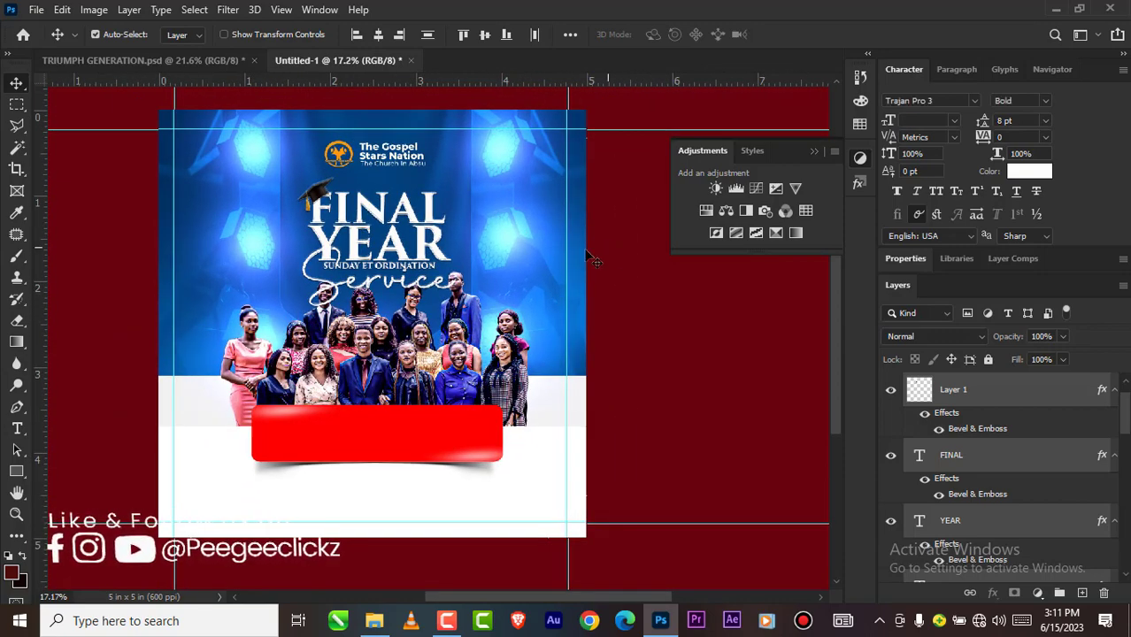
scroll(368, 276, down, 2)
scroll(368, 276, up, 1)
scroll(368, 276, down, 2)
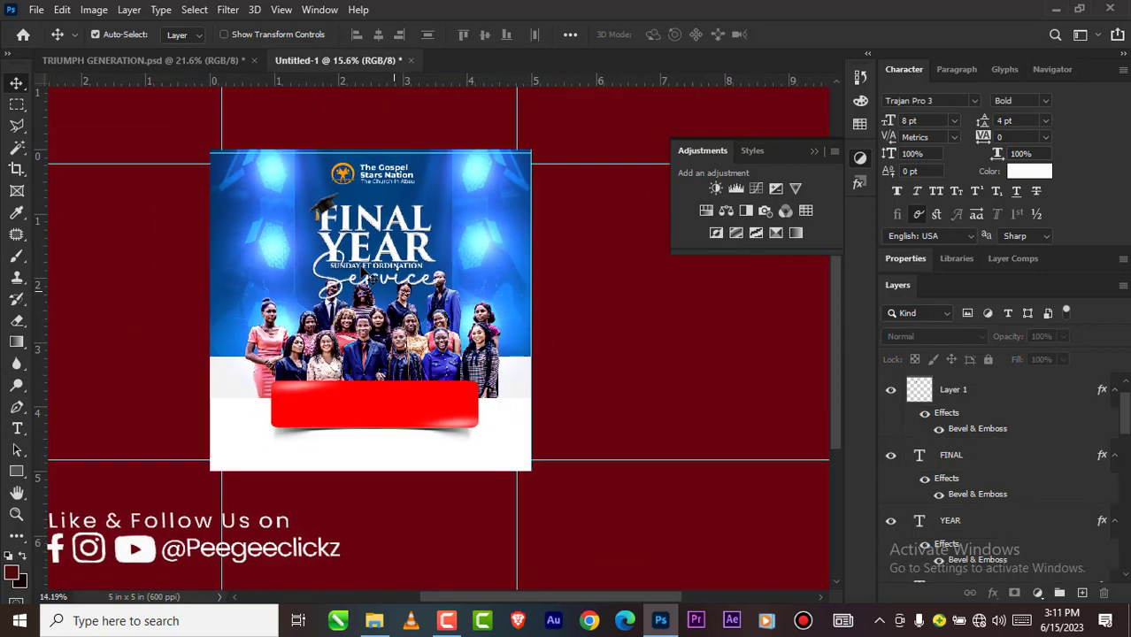
scroll(363, 260, up, 2)
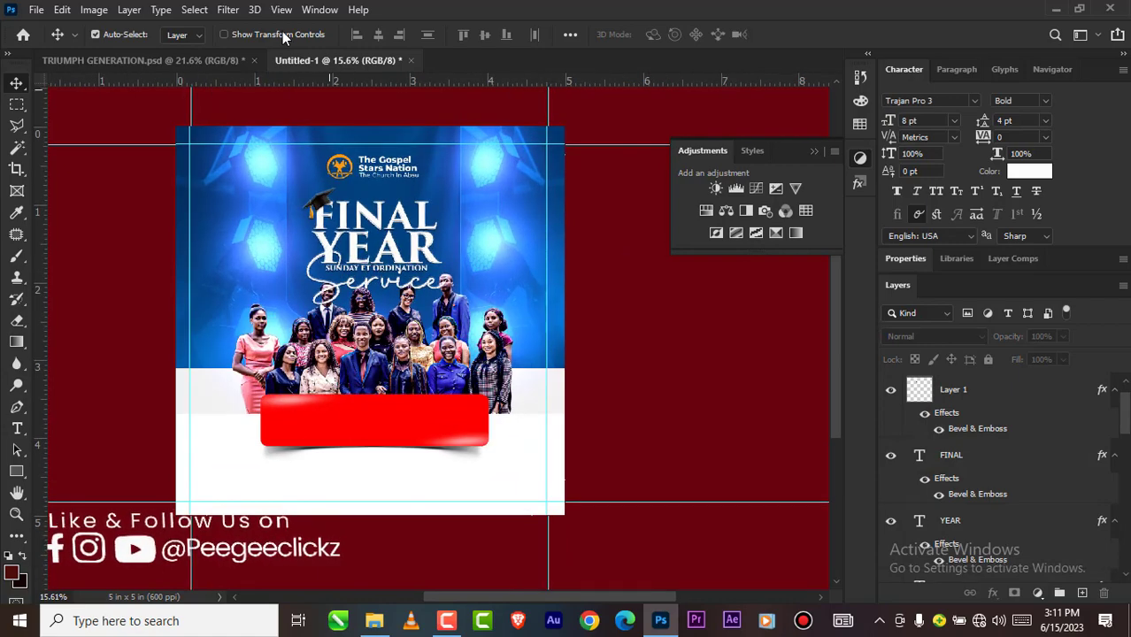
Step: Switch to TRIUMPH GENERATION.psd and select the SUNDAY 21ST MAY, 2023 // 9AM text layer
click(219, 57)
scroll(370, 293, down, 2)
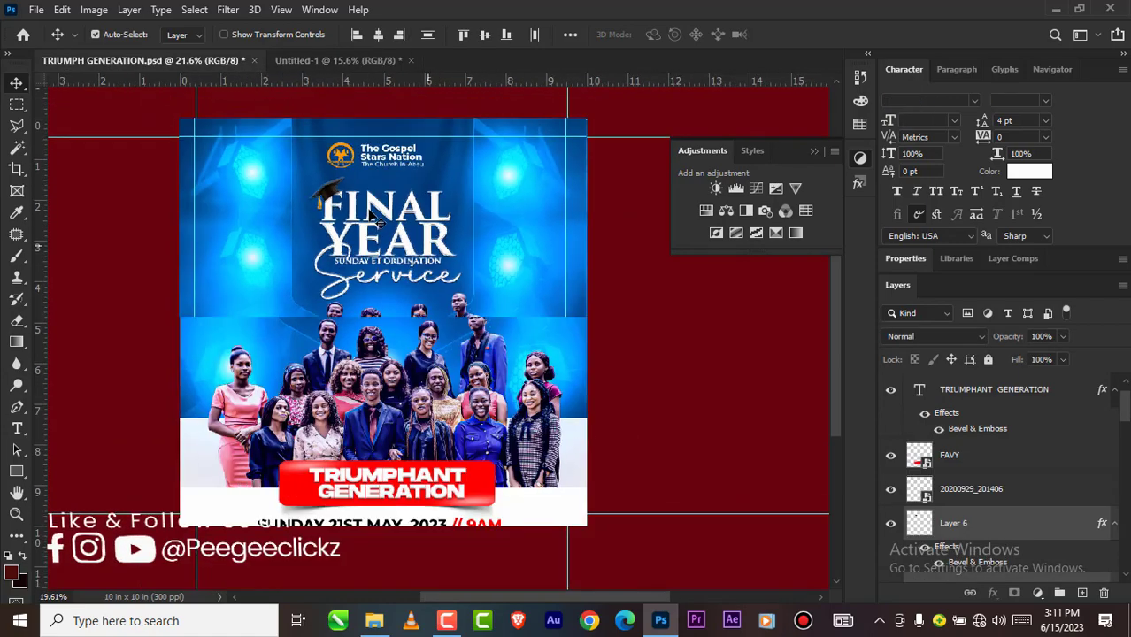
scroll(387, 475, up, 2)
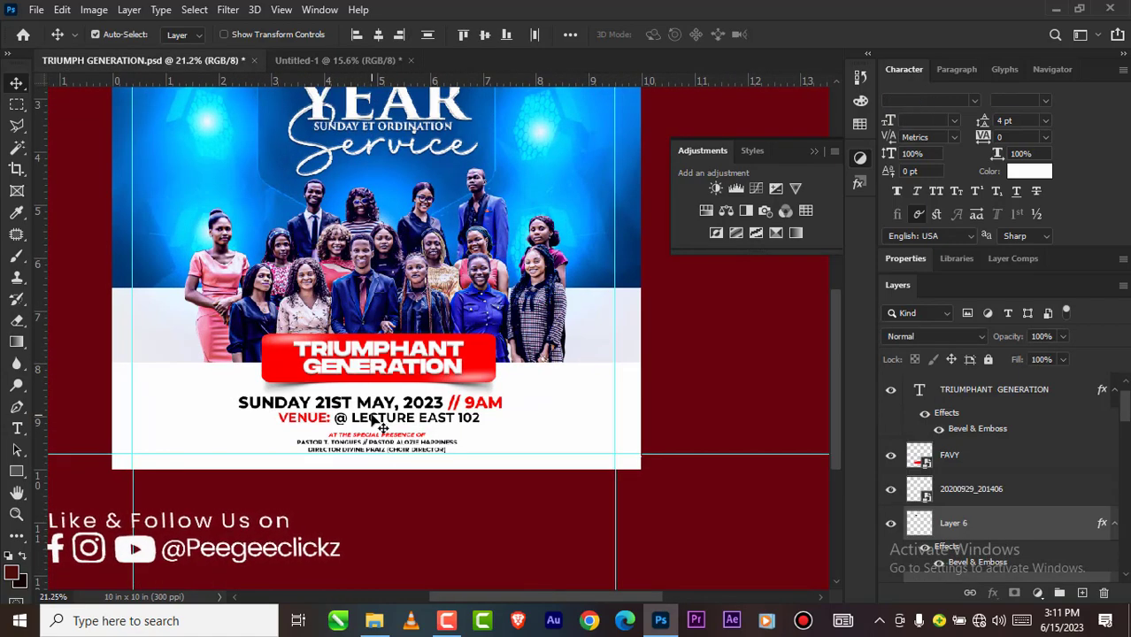
click(376, 423)
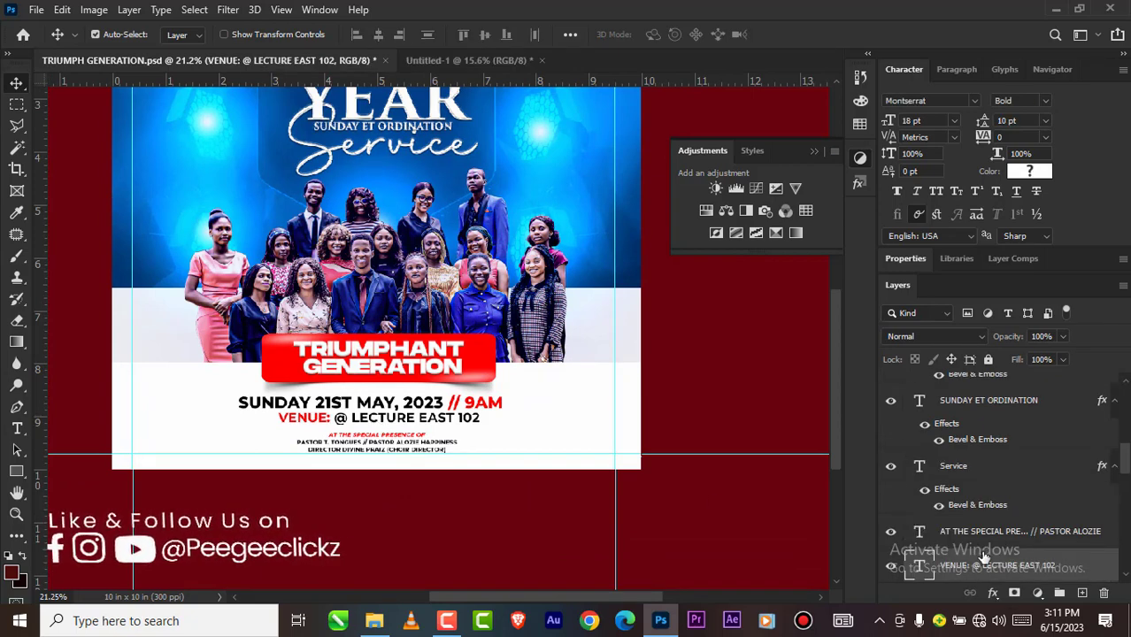
scroll(946, 531, down, 4)
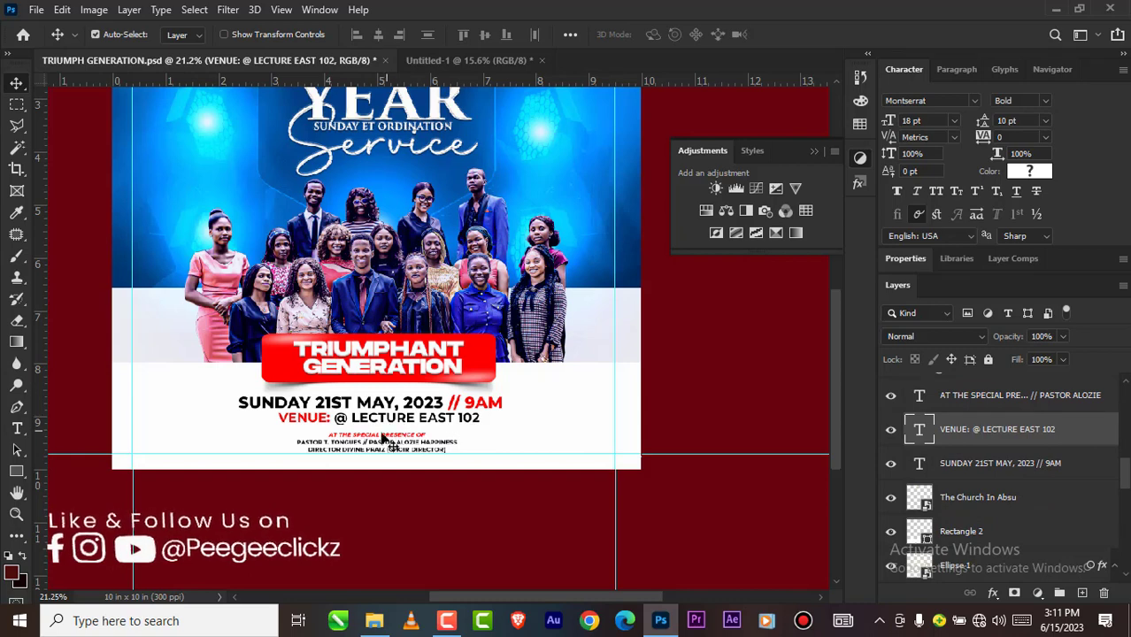
scroll(978, 541, down, 2)
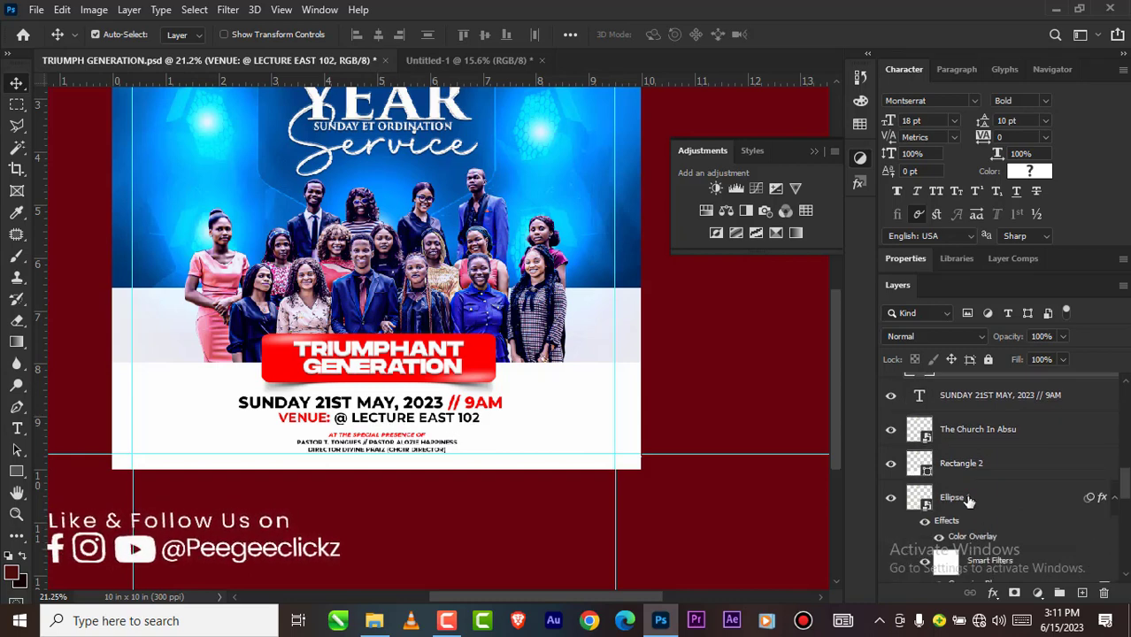
scroll(967, 469, up, 1)
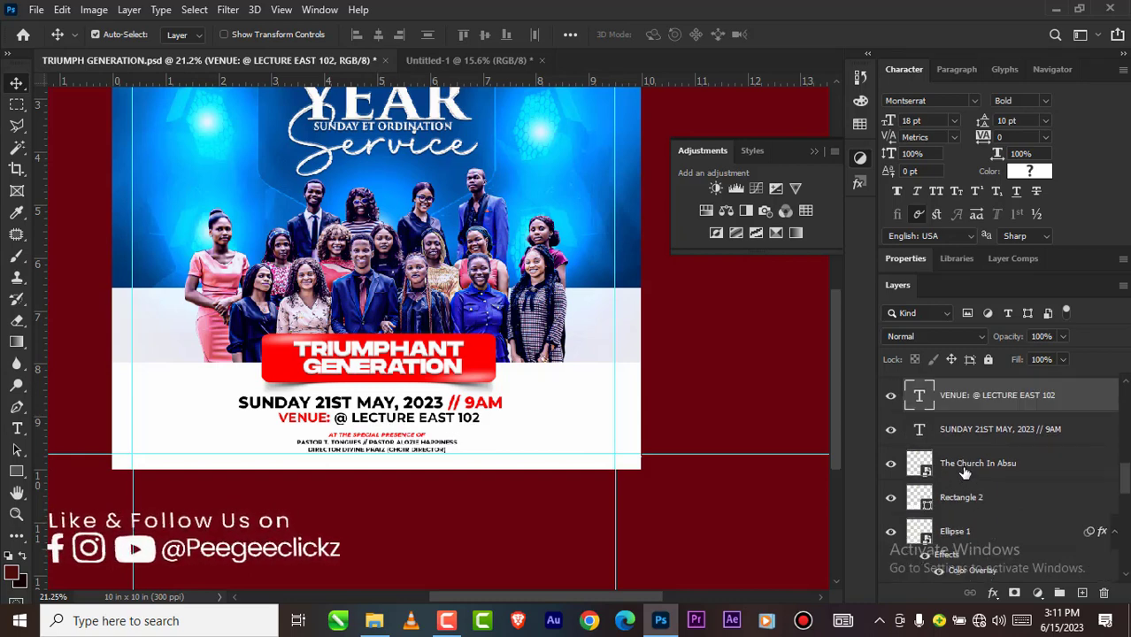
click(958, 433)
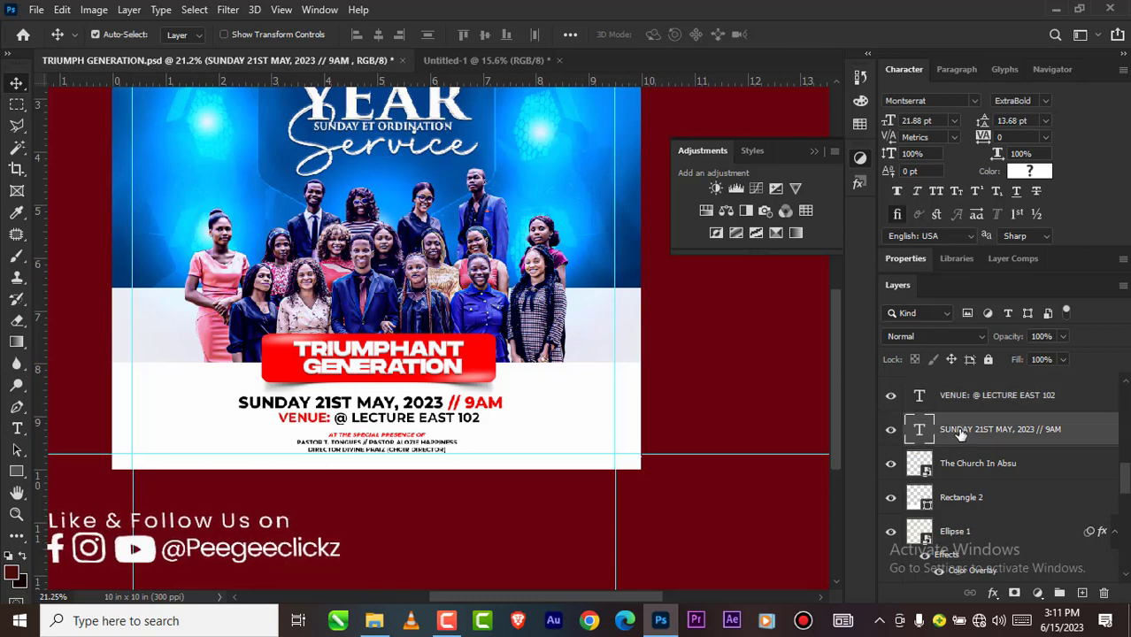
Step: Extend the selection to the venue and special-presence text layers and copy all three into Untitled-1 below the red banner
scroll(969, 425, up, 2)
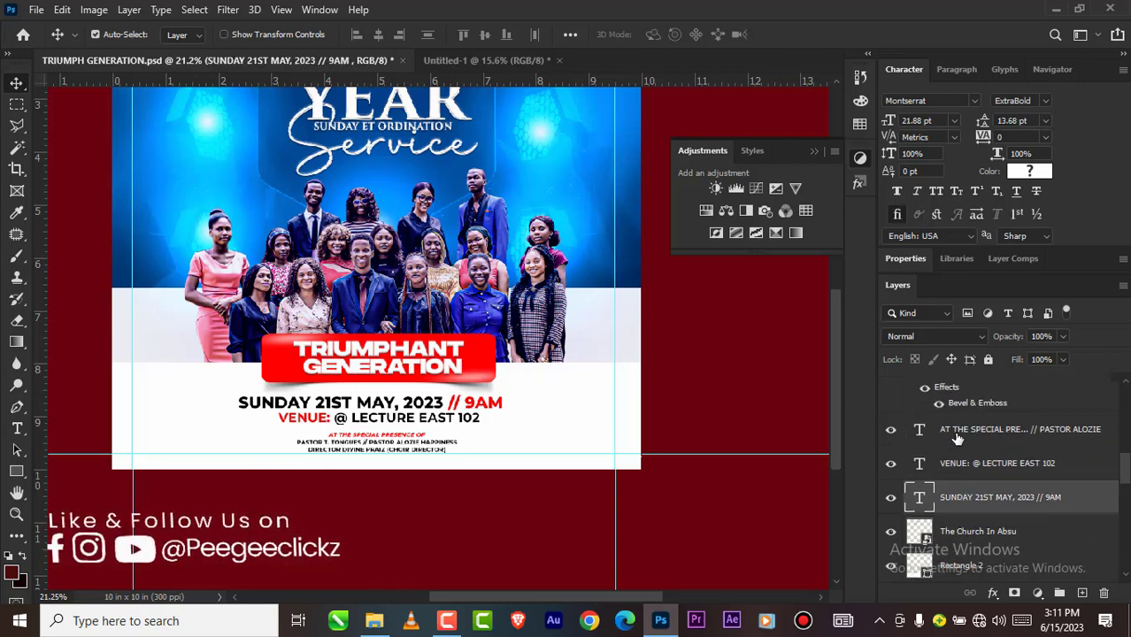
scroll(957, 438, up, 2)
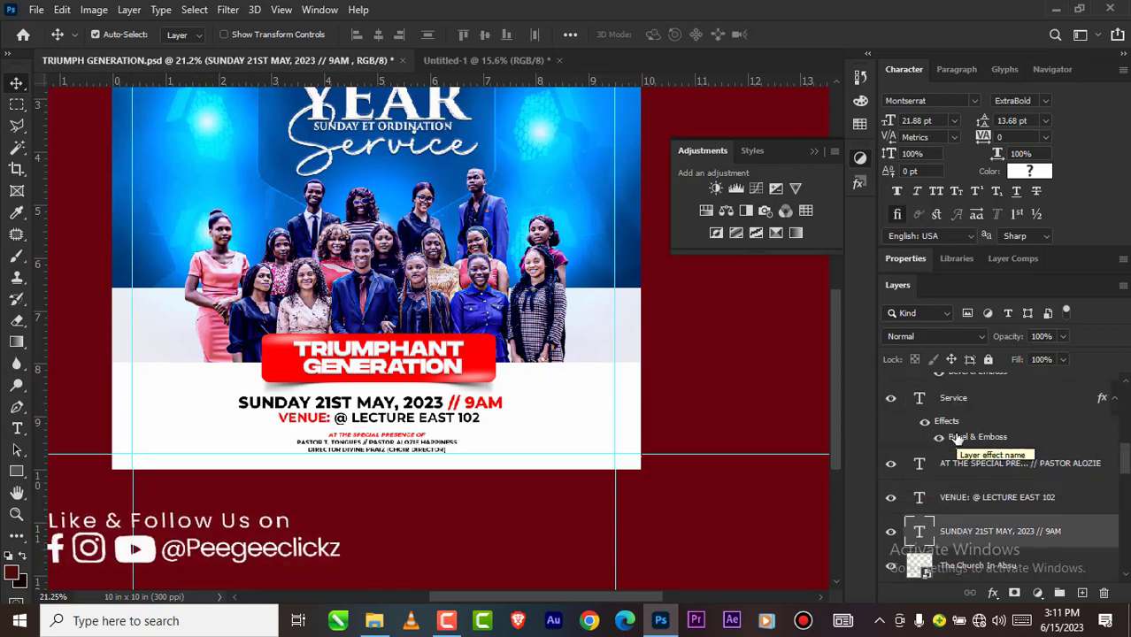
scroll(957, 433, up, 1)
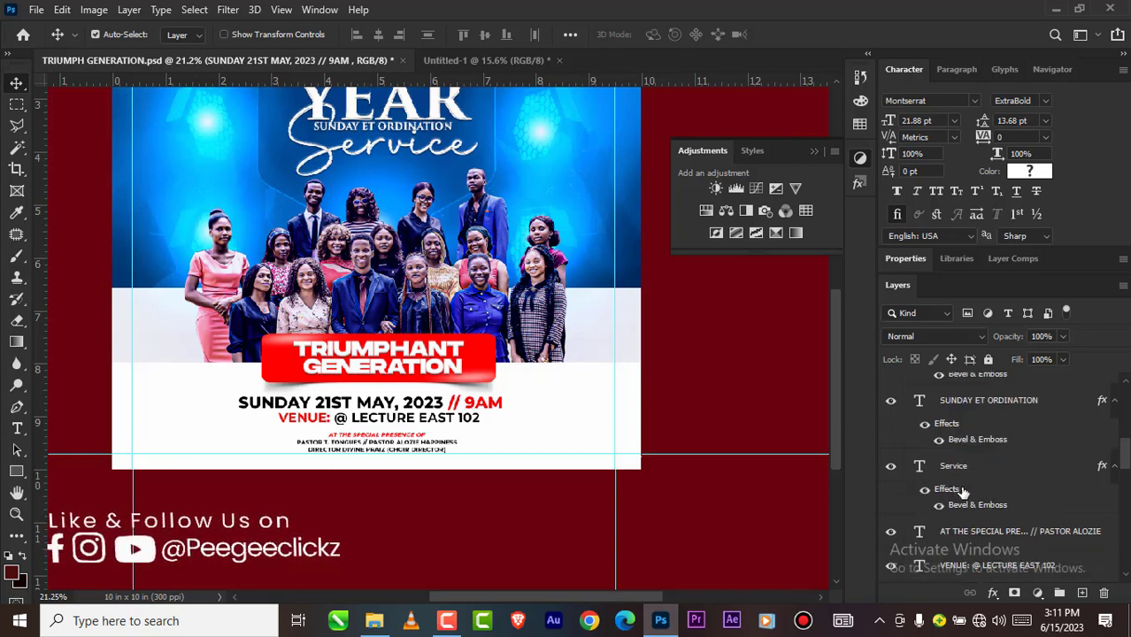
scroll(963, 497, down, 1)
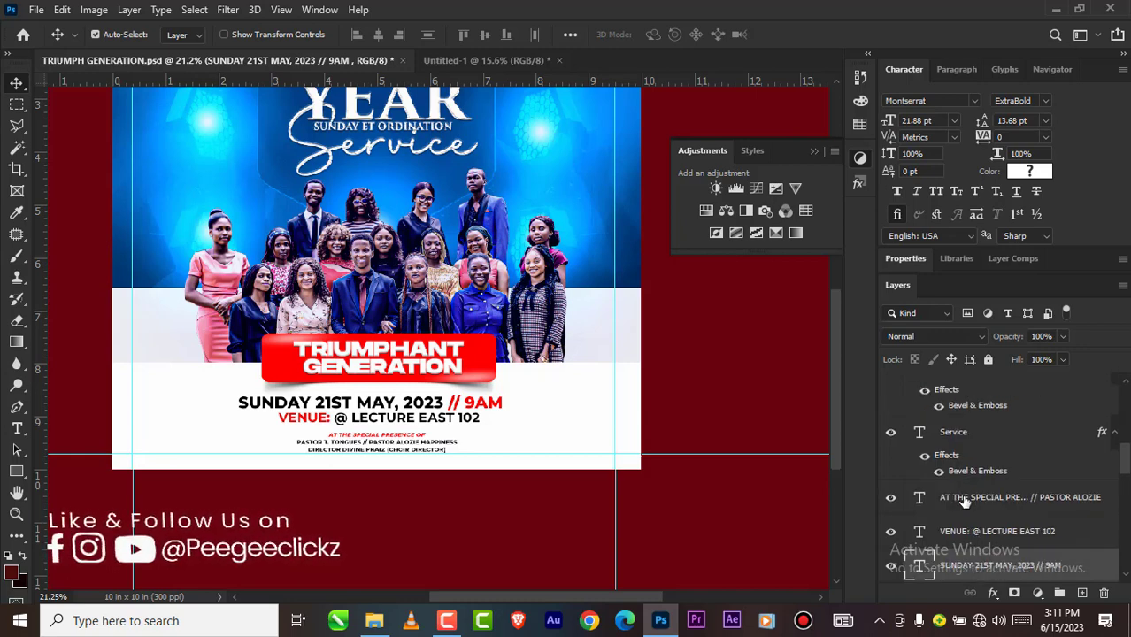
shift+click(965, 497)
drag(965, 500, 343, 455)
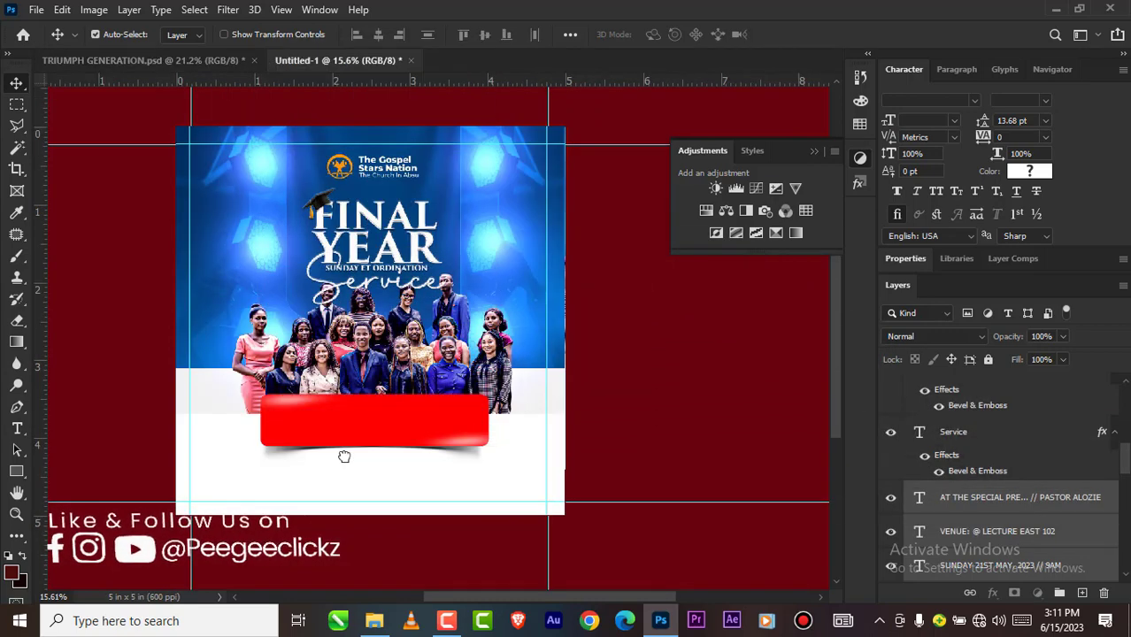
Step: Centre the date, venue and special-presence text below the red banner, nudge it slightly up and deselect the text layers
scroll(362, 374, down, 4)
scroll(369, 455, down, 1)
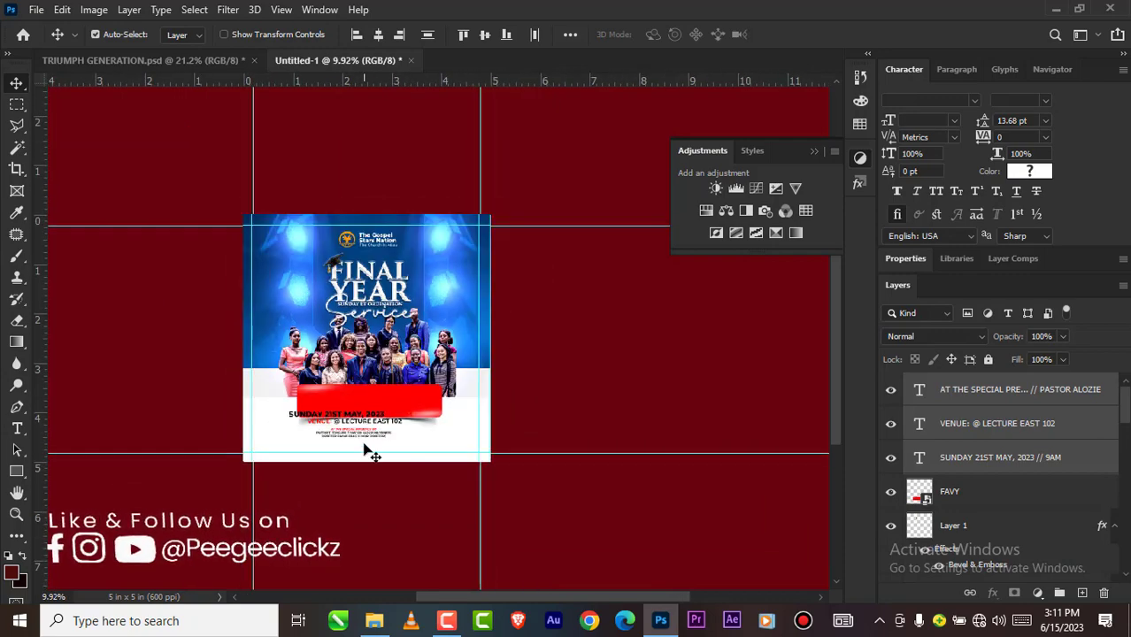
scroll(361, 454, up, 5)
scroll(346, 429, up, 4)
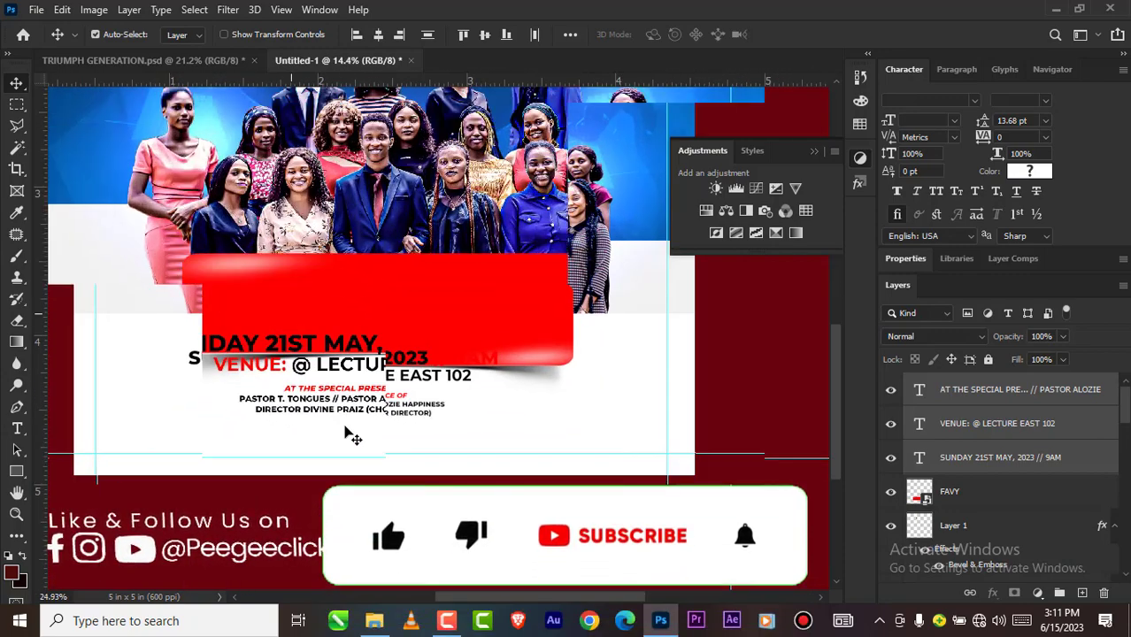
drag(346, 387, 403, 429)
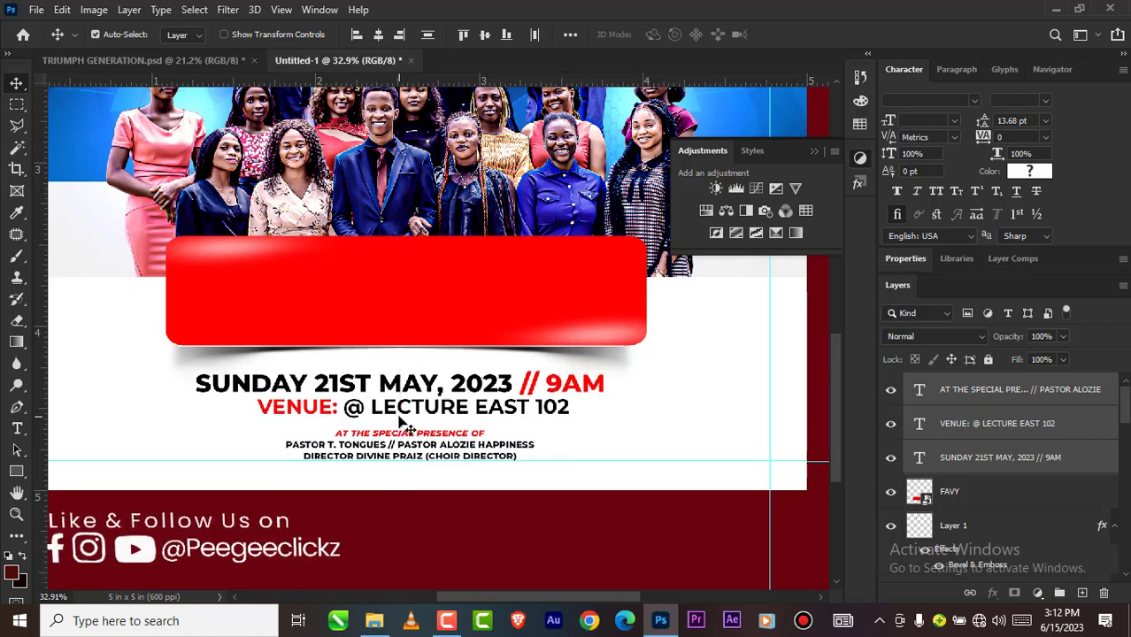
key(Up)
key(Up)
key(Up)
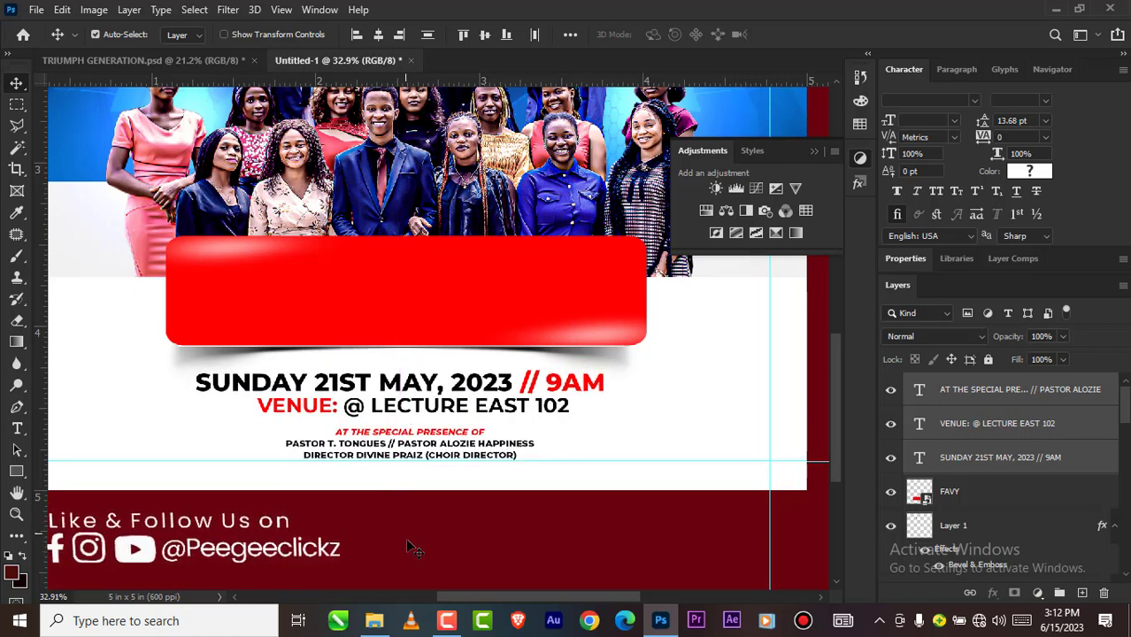
click(405, 470)
scroll(422, 397, up, 3)
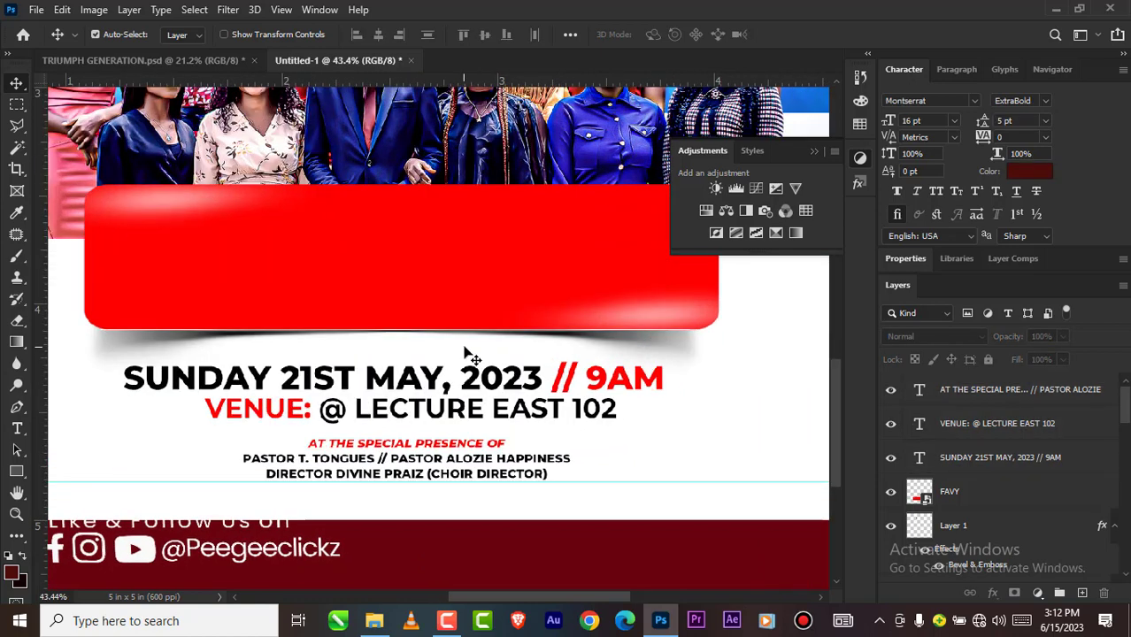
click(528, 339)
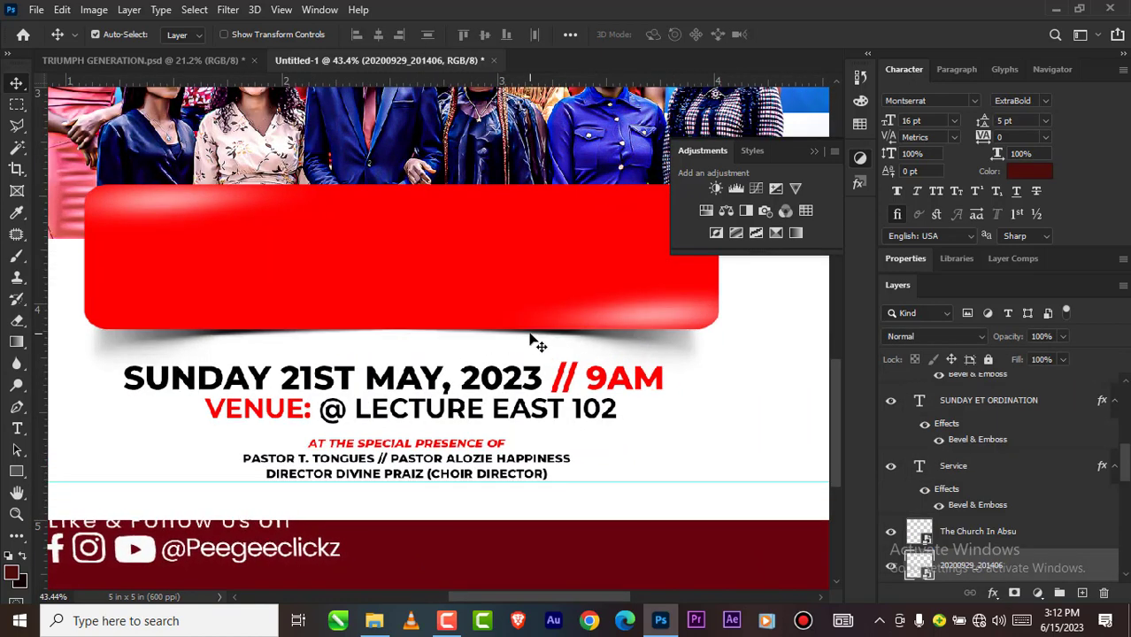
Step: Select the graduation cap and title layers from Layer 1 through Service, move them slightly up towards the logo and deselect them
scroll(396, 354, down, 5)
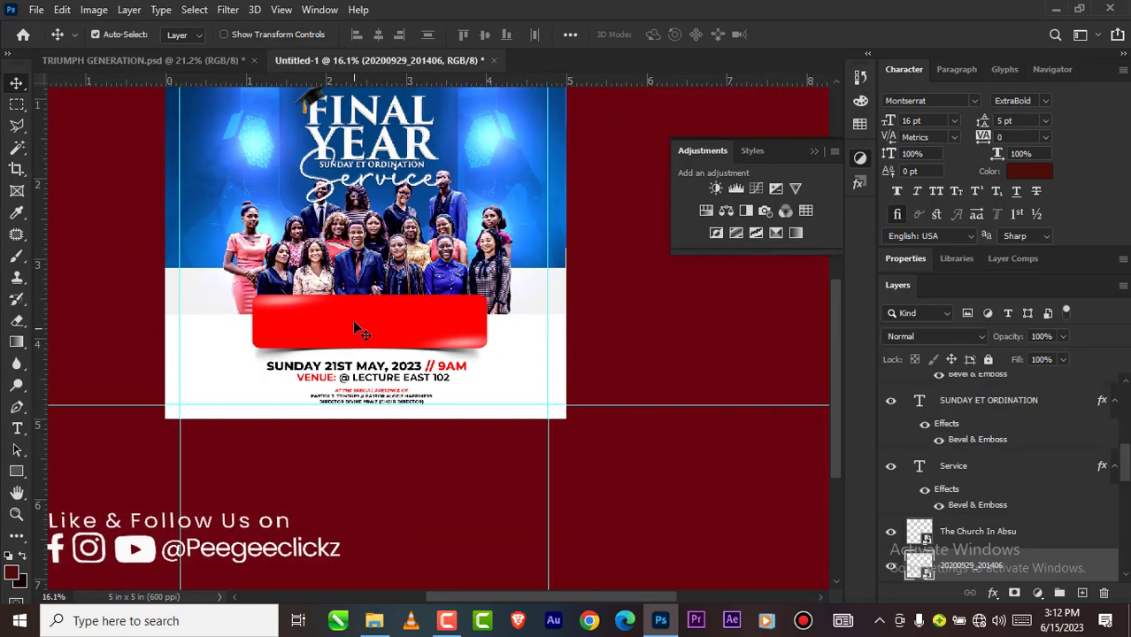
scroll(350, 335, down, 1)
scroll(344, 265, up, 3)
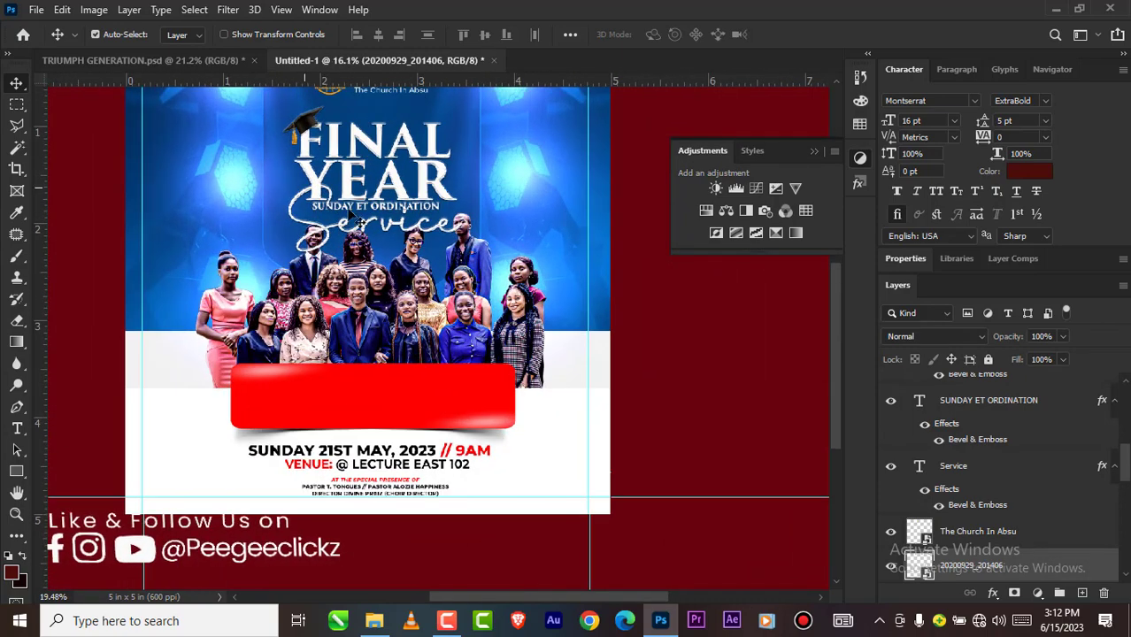
scroll(338, 245, down, 1)
click(335, 200)
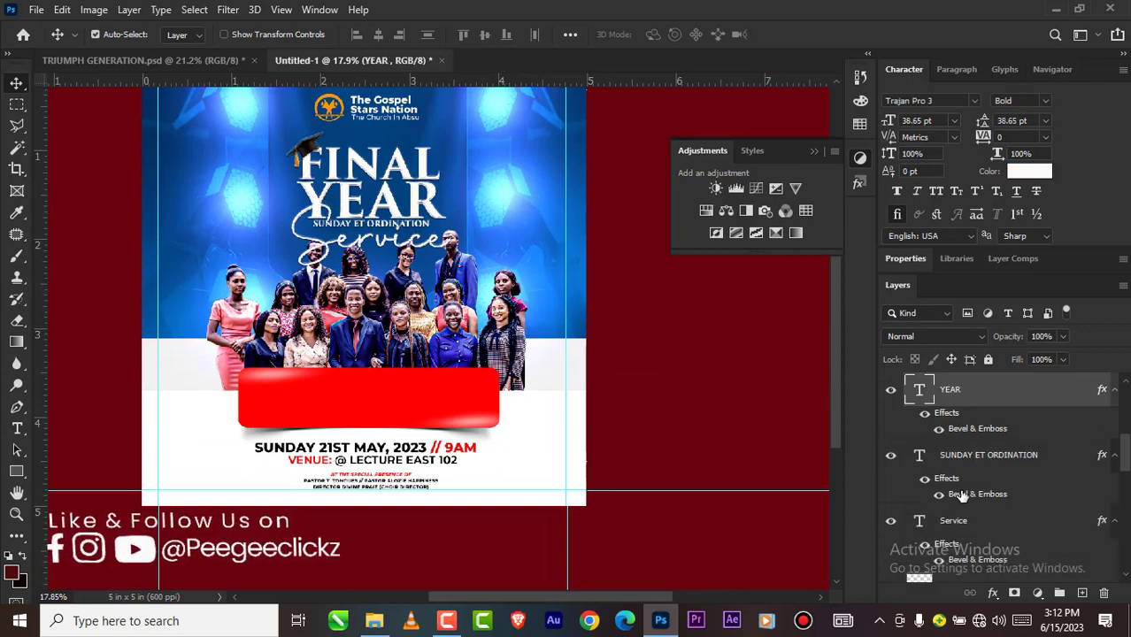
scroll(962, 498, down, 1)
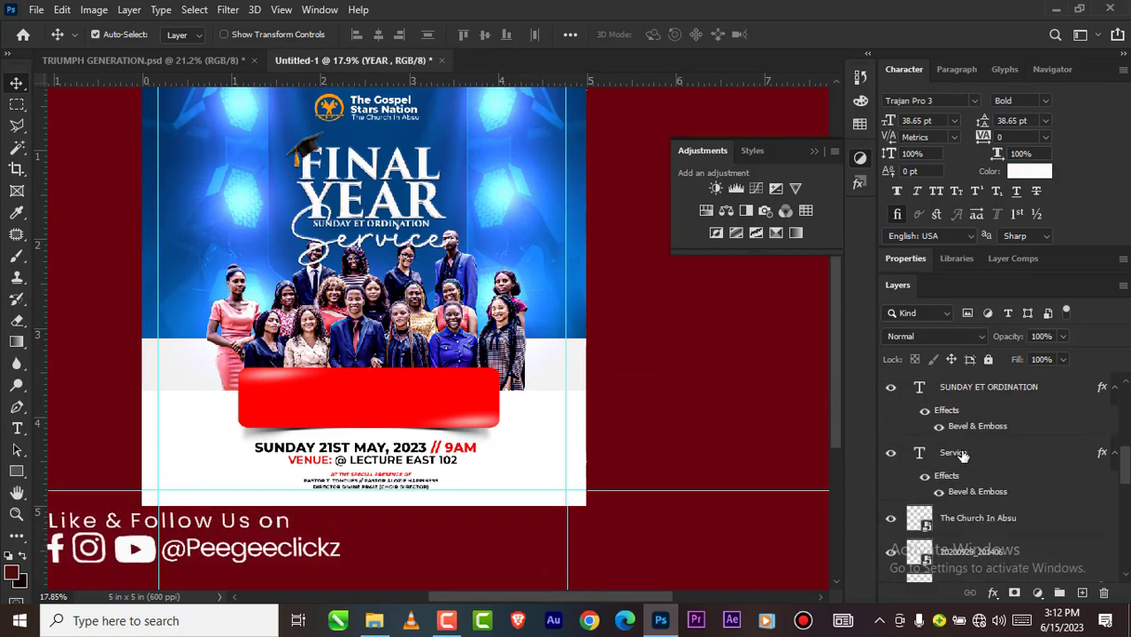
scroll(962, 454, up, 5)
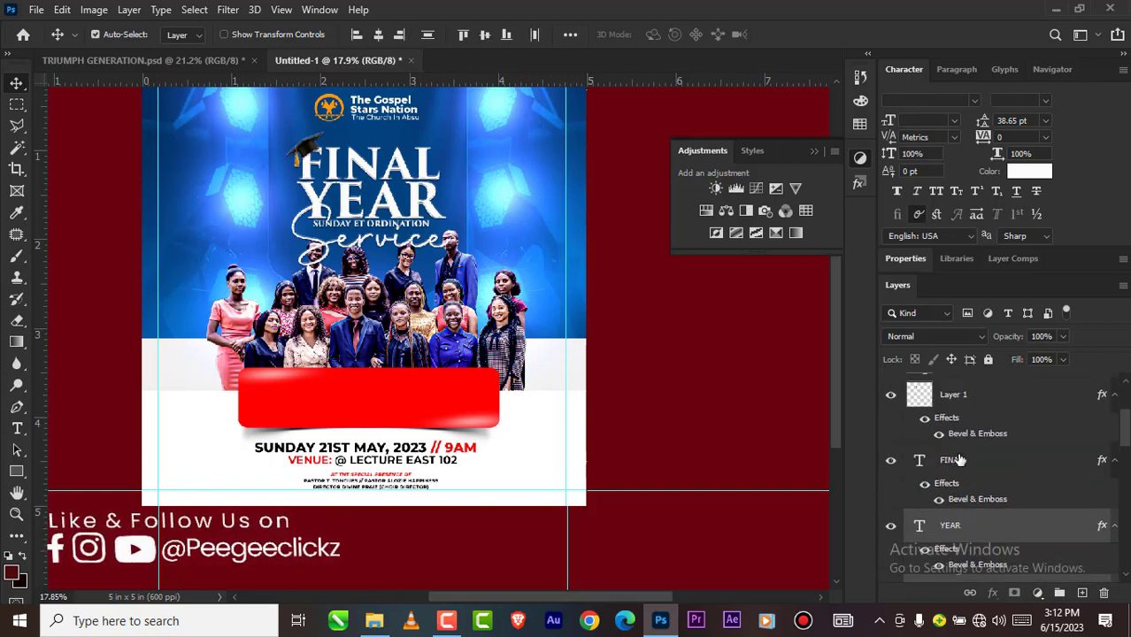
scroll(955, 449, up, 2)
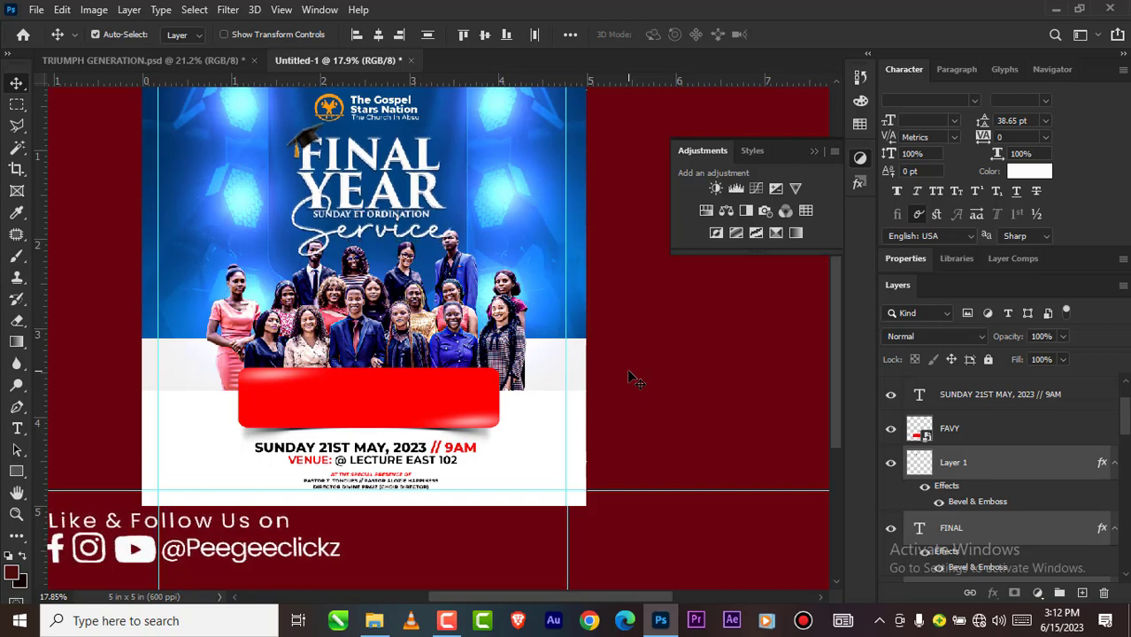
scroll(439, 366, down, 2)
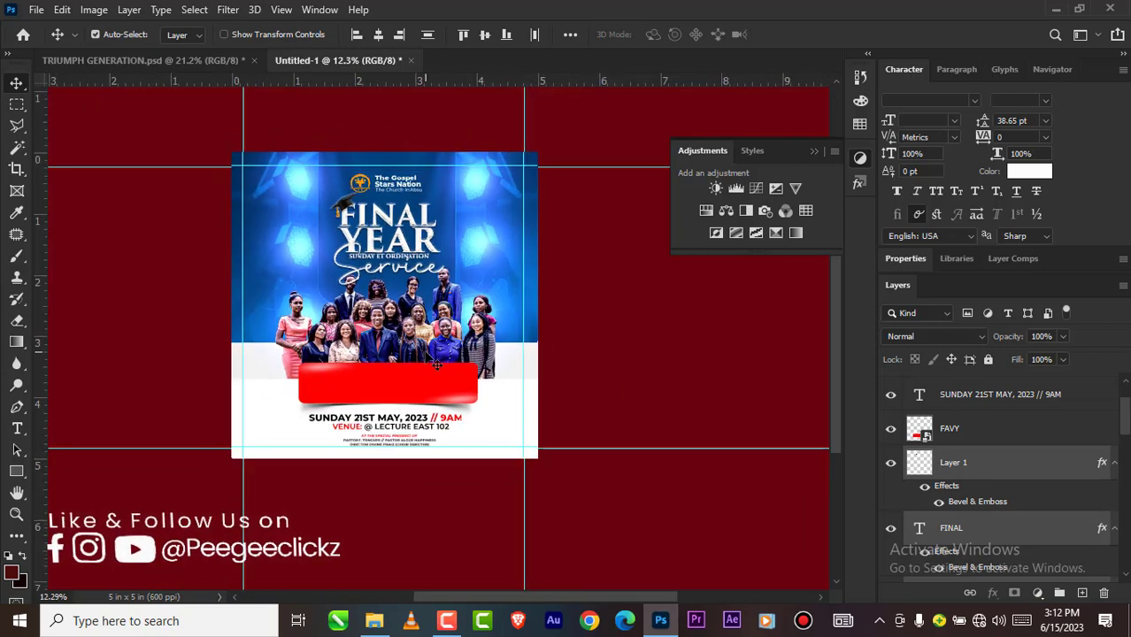
scroll(392, 370, up, 1)
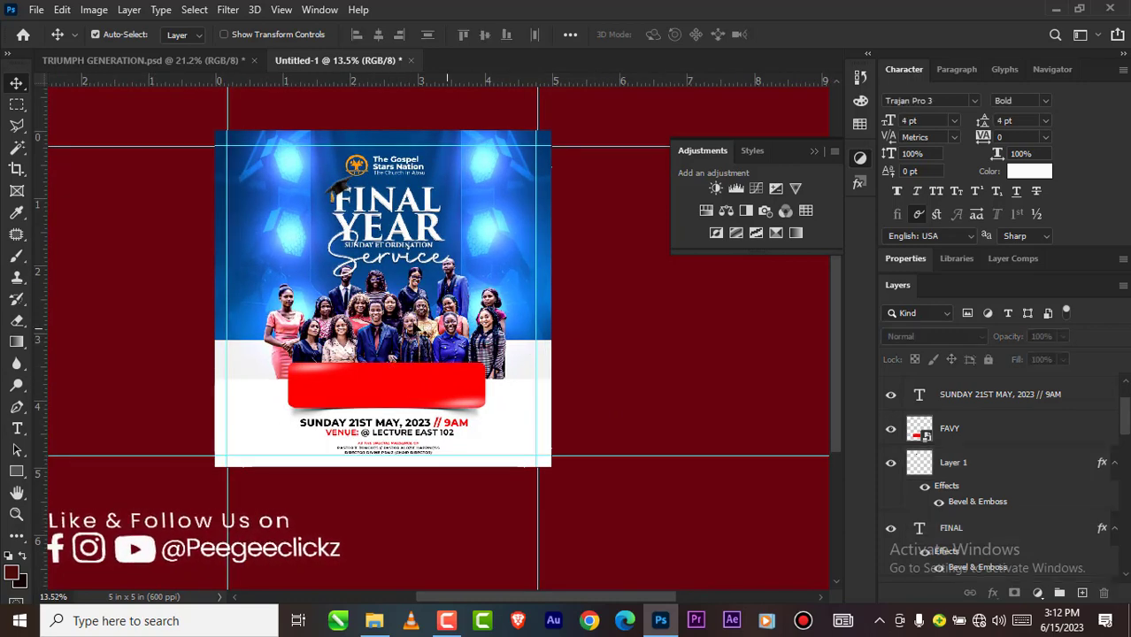
Step: Unlock the Rectangle 2 and TRIUMPH GENERATION PNG layers
scroll(381, 406, down, 3)
scroll(383, 409, up, 3)
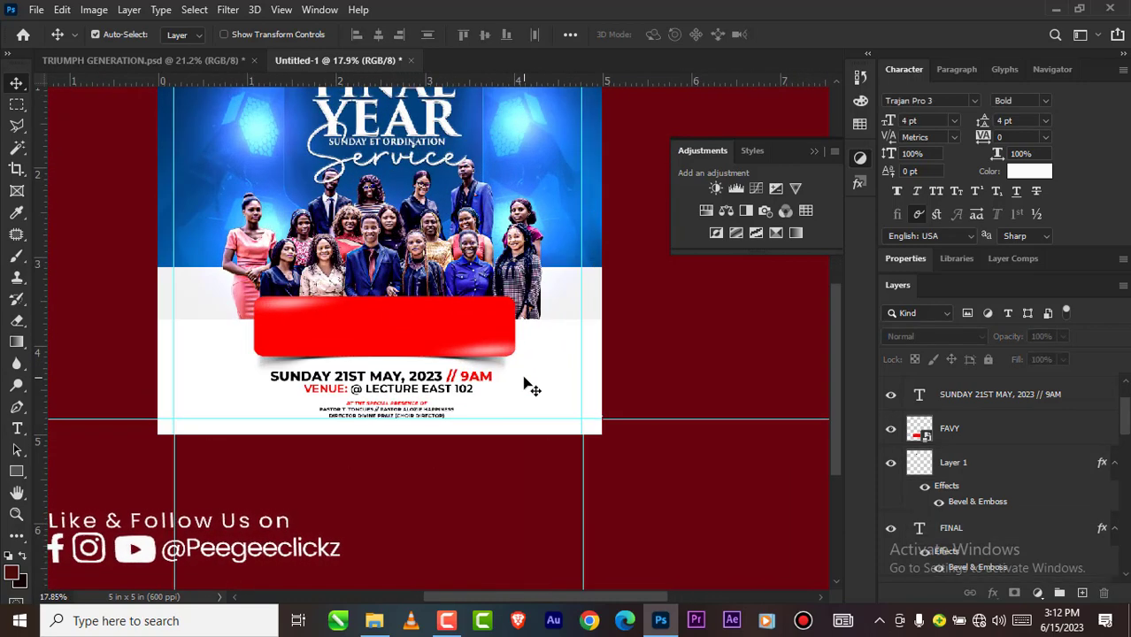
scroll(941, 502, down, 10)
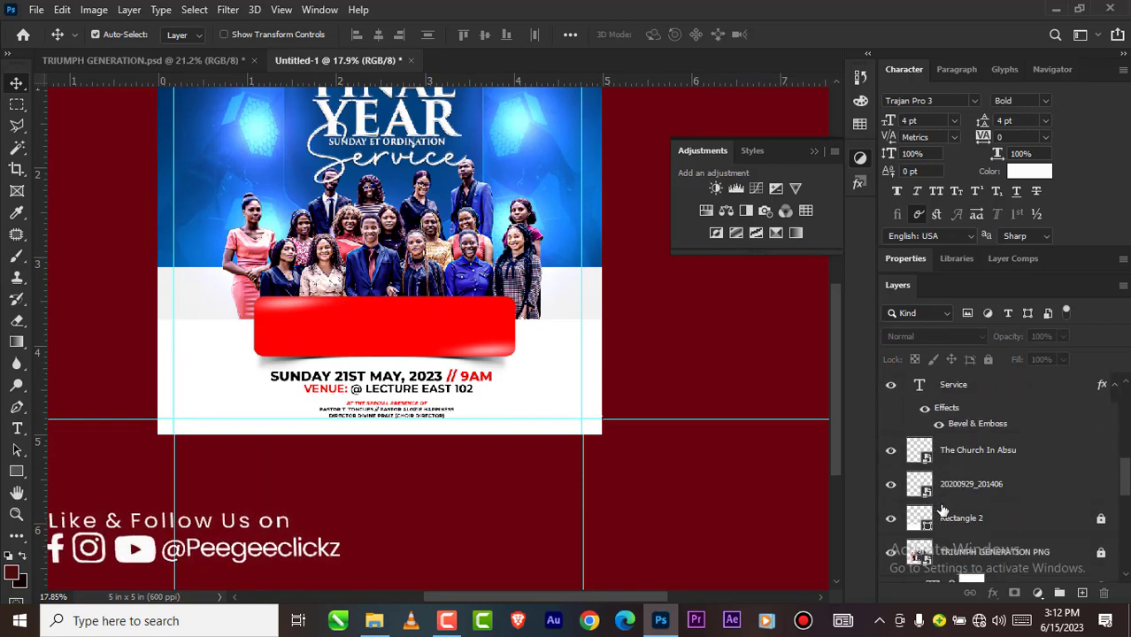
scroll(950, 472, up, 5)
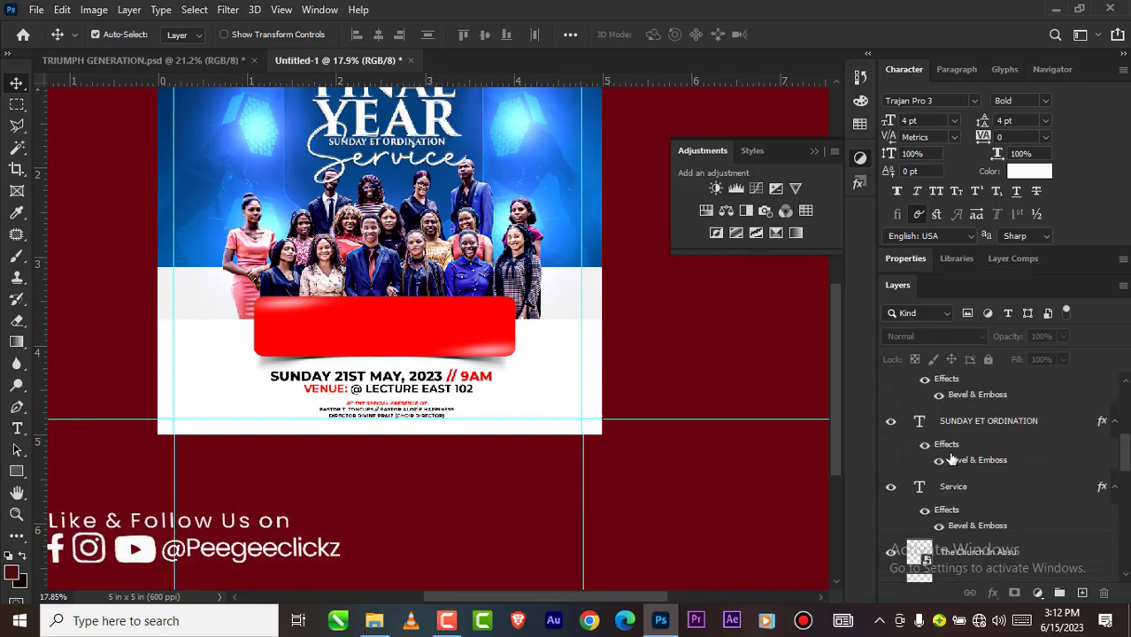
scroll(949, 475, down, 3)
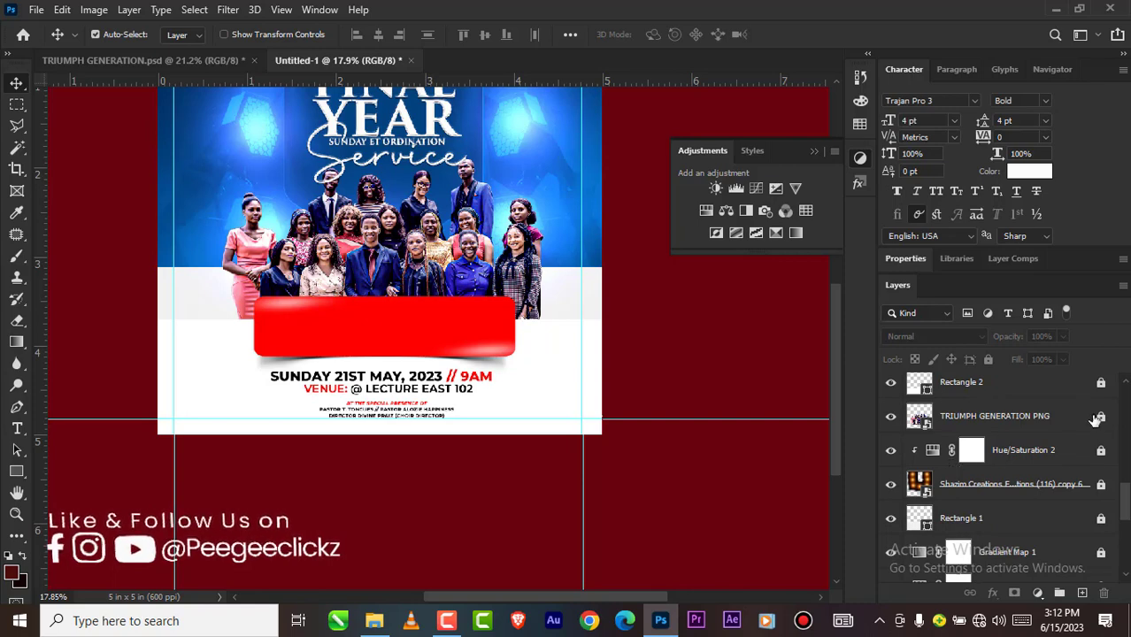
click(1107, 390)
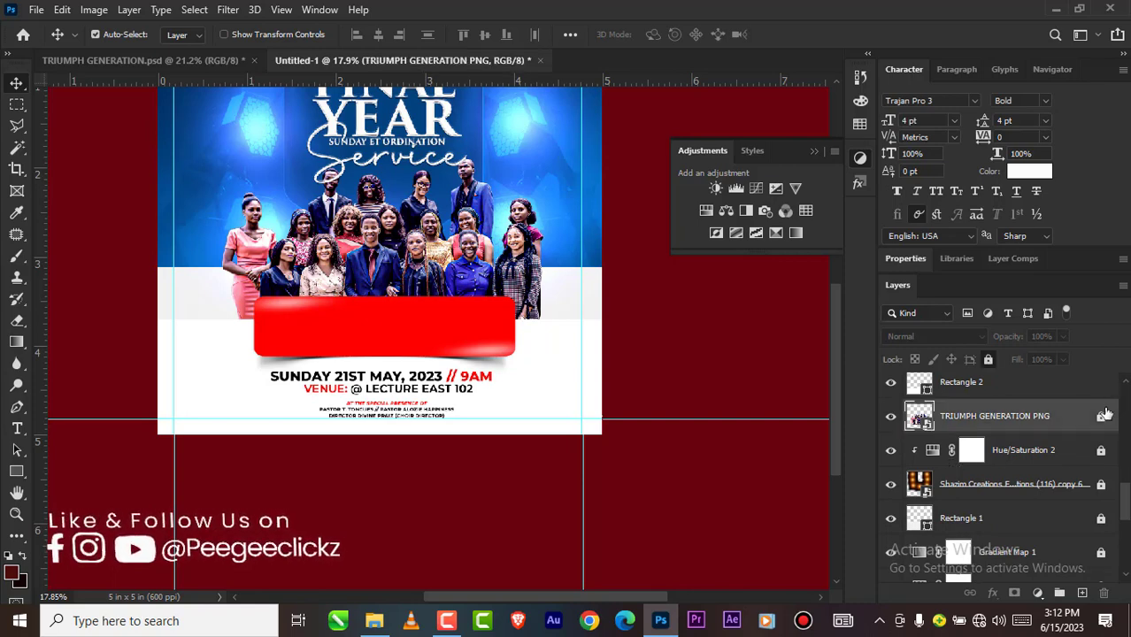
click(1101, 418)
Step: Lower the white Rectangle 2 and the graduates photo slightly behind the red banner
scroll(528, 381, up, 1)
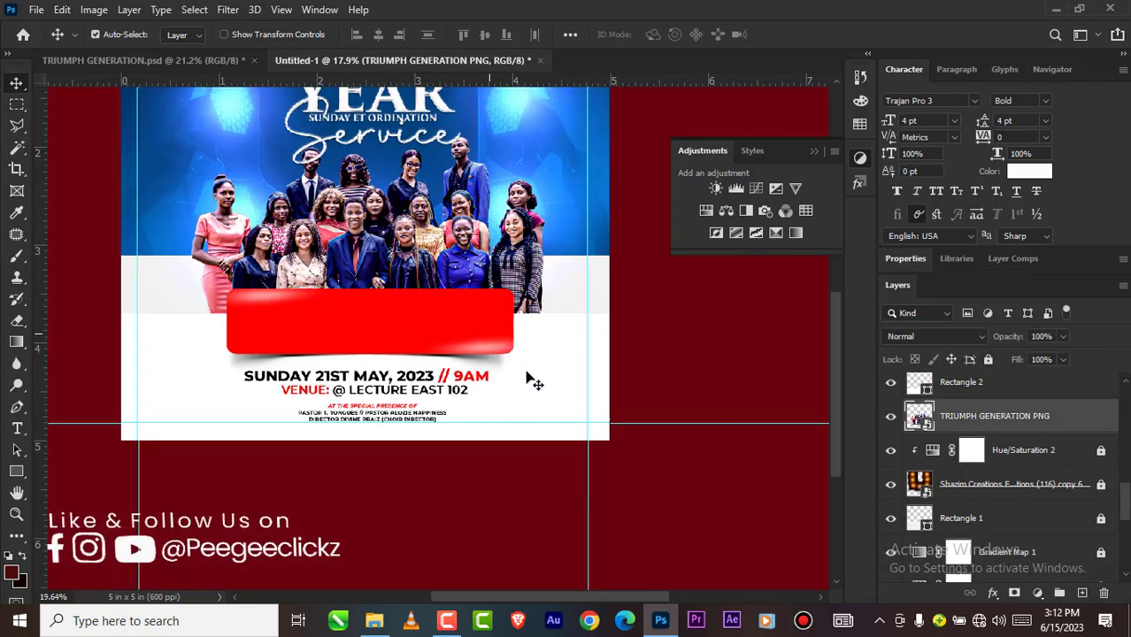
click(540, 367)
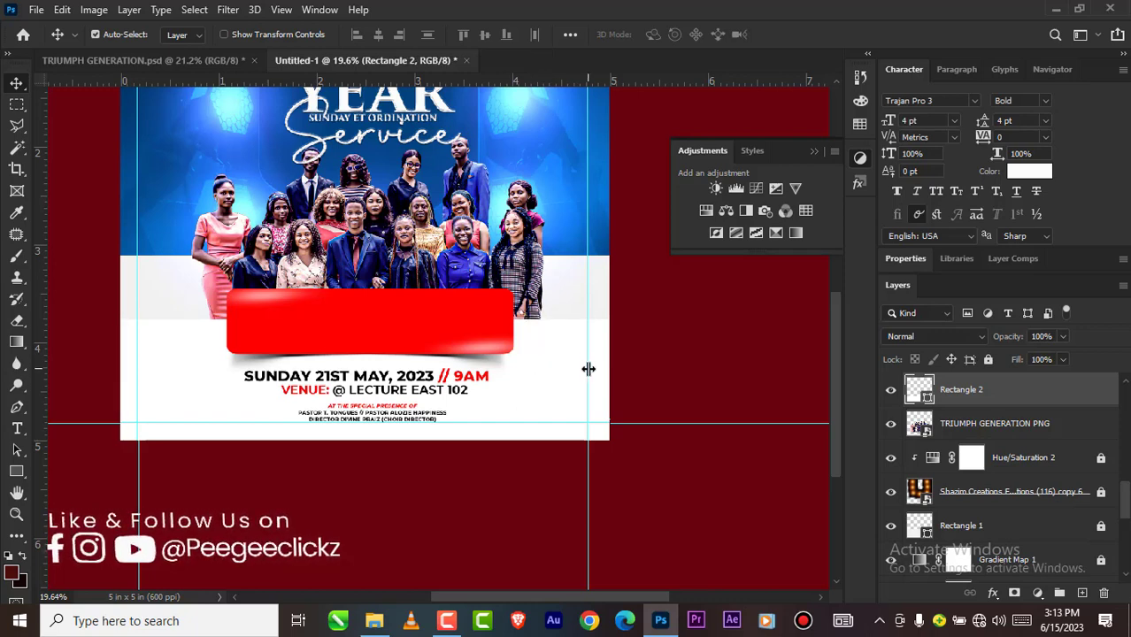
click(473, 276)
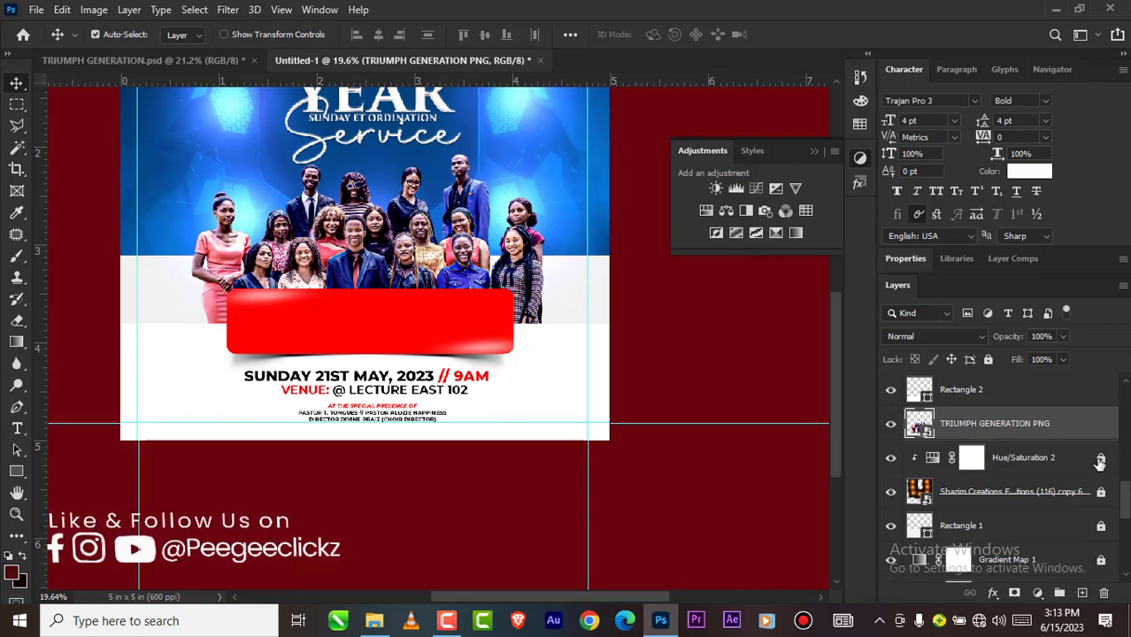
Step: Lock the TRIUMPH GENERATION PNG and Rectangle 2 layers again
click(989, 361)
click(1015, 391)
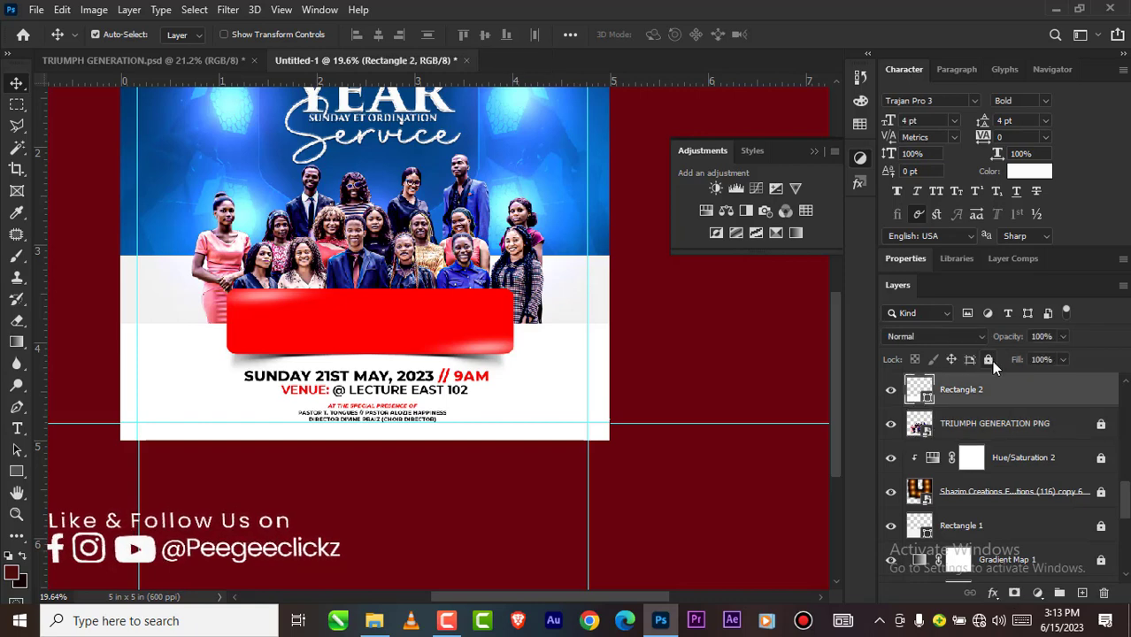
click(989, 359)
scroll(1013, 401, up, 2)
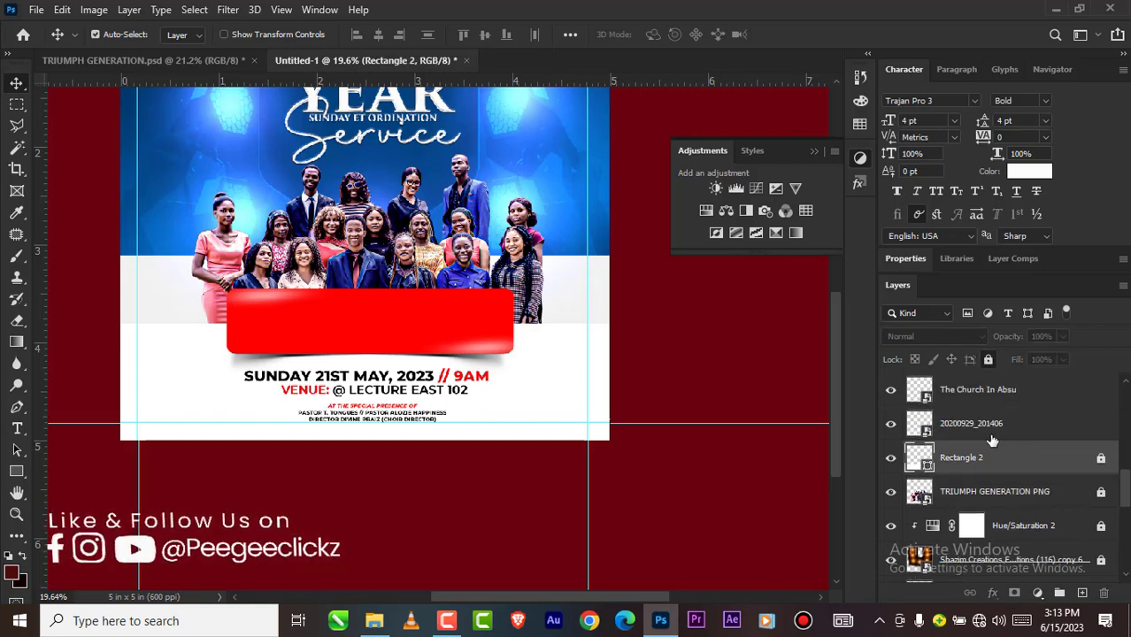
scroll(783, 412, down, 5)
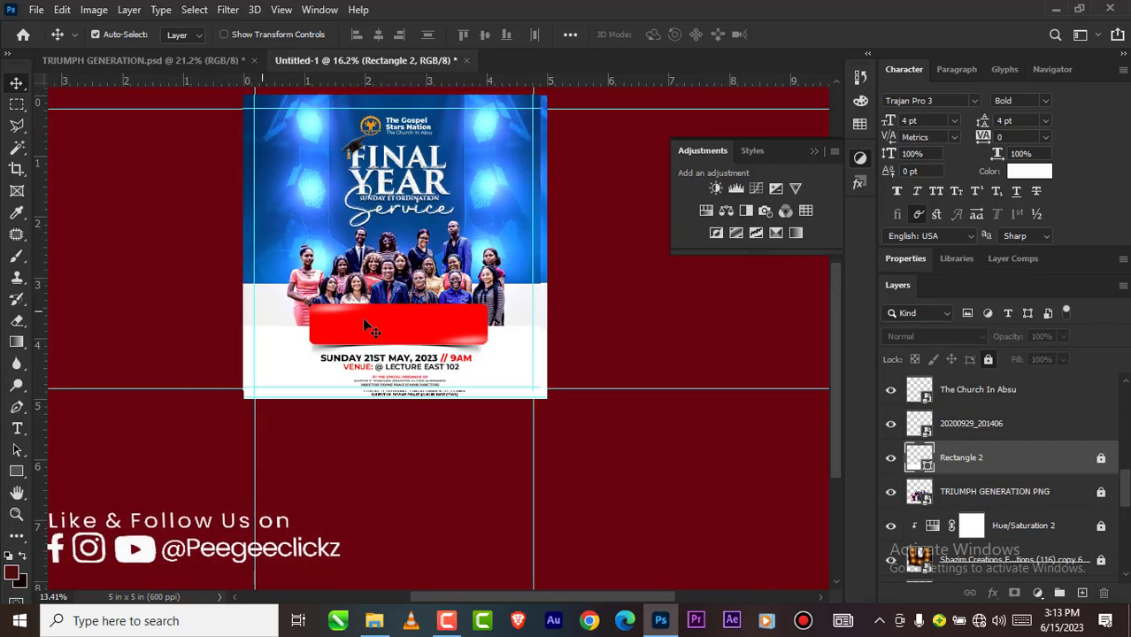
scroll(391, 292, up, 4)
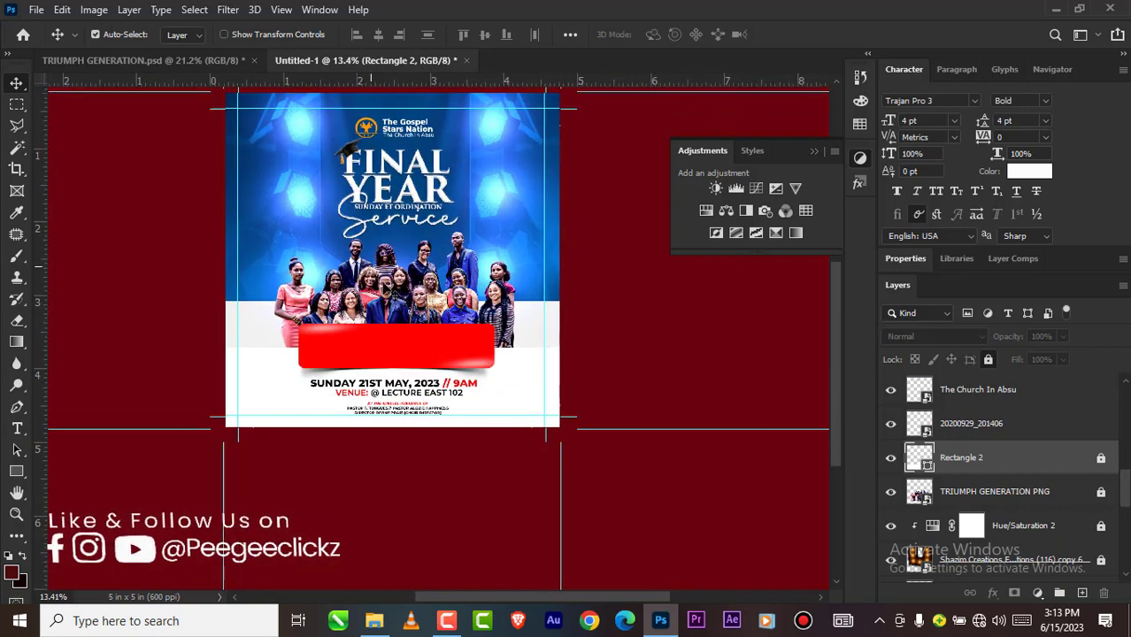
scroll(386, 288, up, 5)
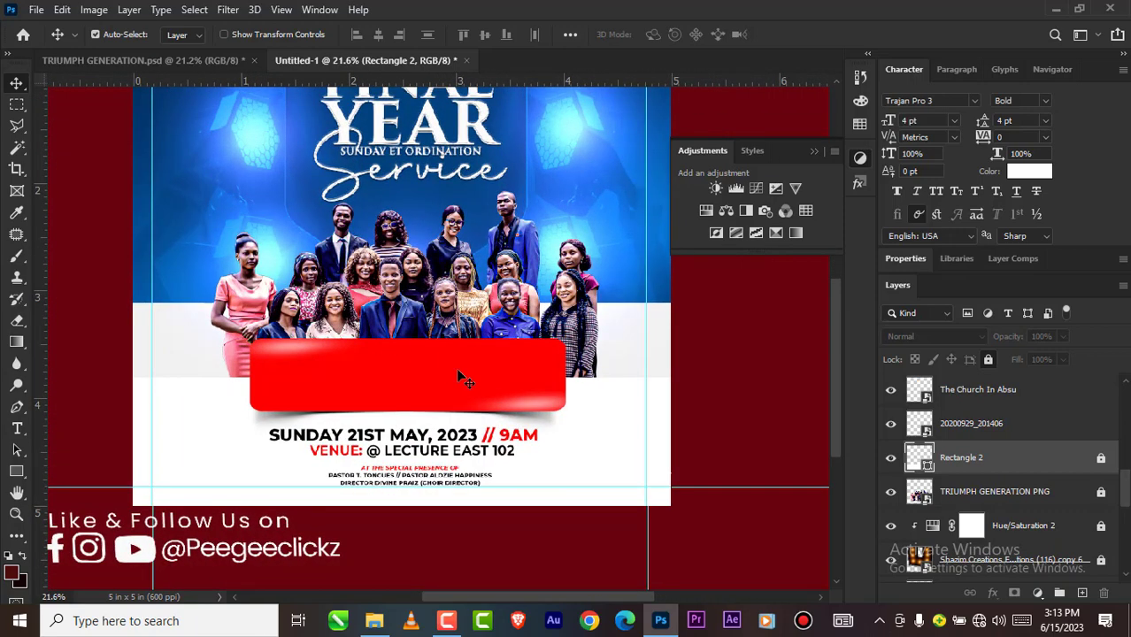
Step: Select the TRIUMPH GENERATION PNG layer and compare the graduates photo's appearance with the one in TRIUMPH GENERATION.psd, ending back in Untitled-1
click(1003, 496)
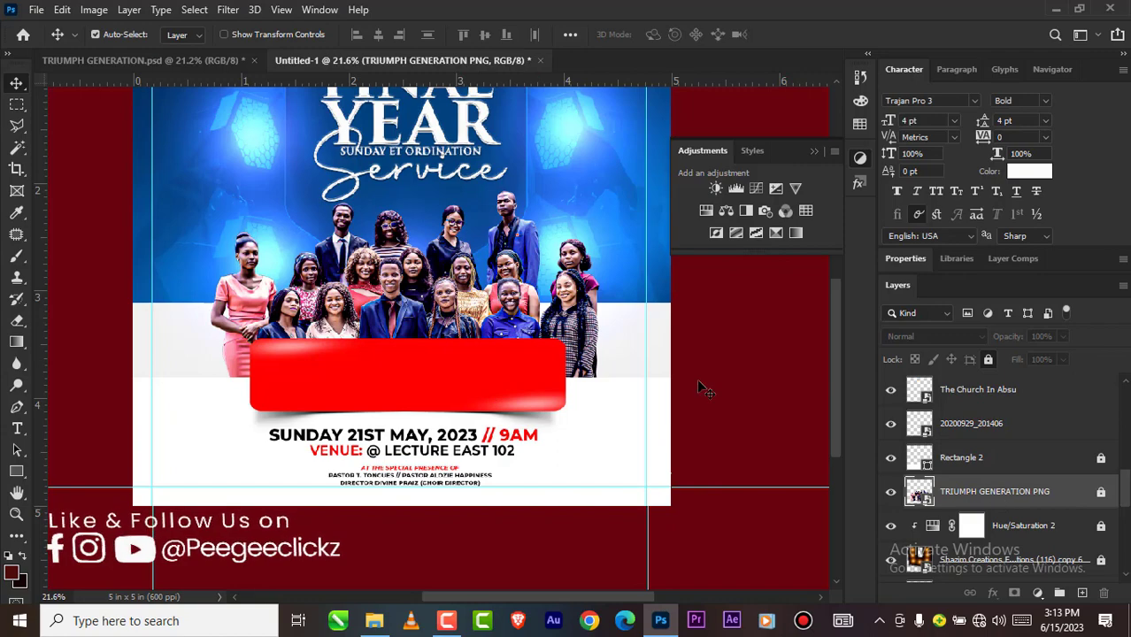
scroll(456, 297, up, 2)
scroll(417, 290, up, 12)
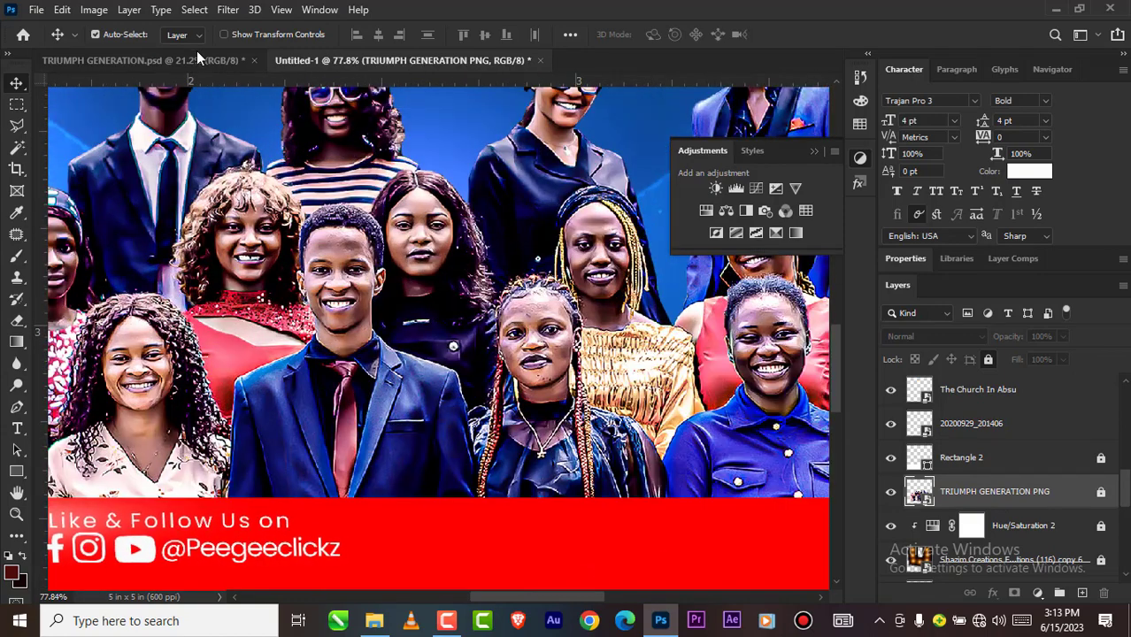
click(196, 57)
scroll(381, 337, up, 1)
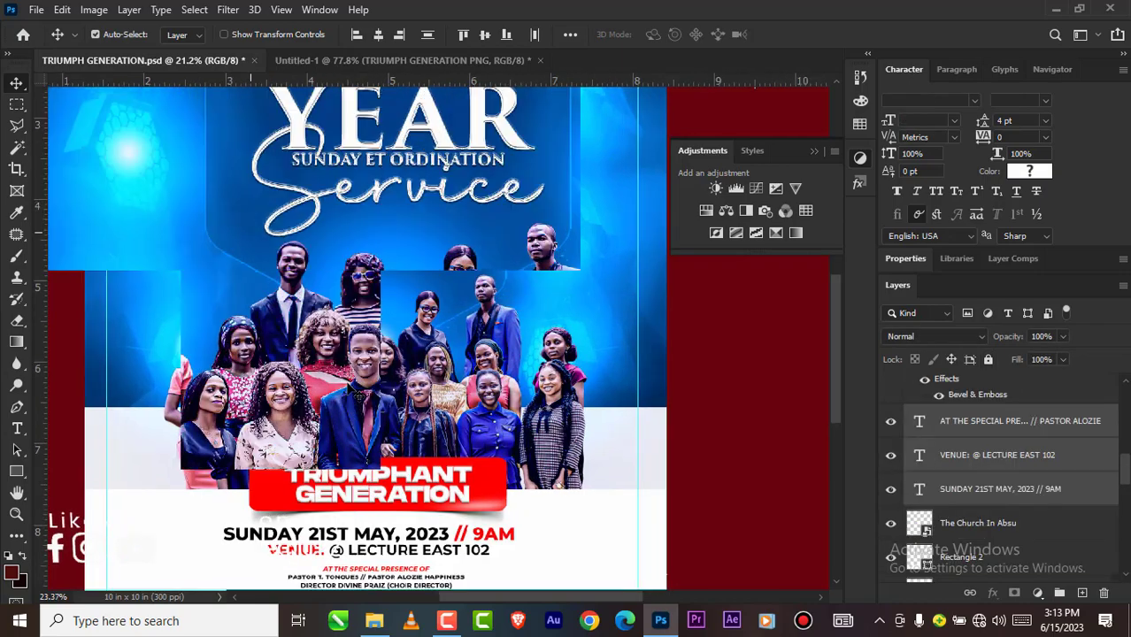
scroll(363, 372, up, 6)
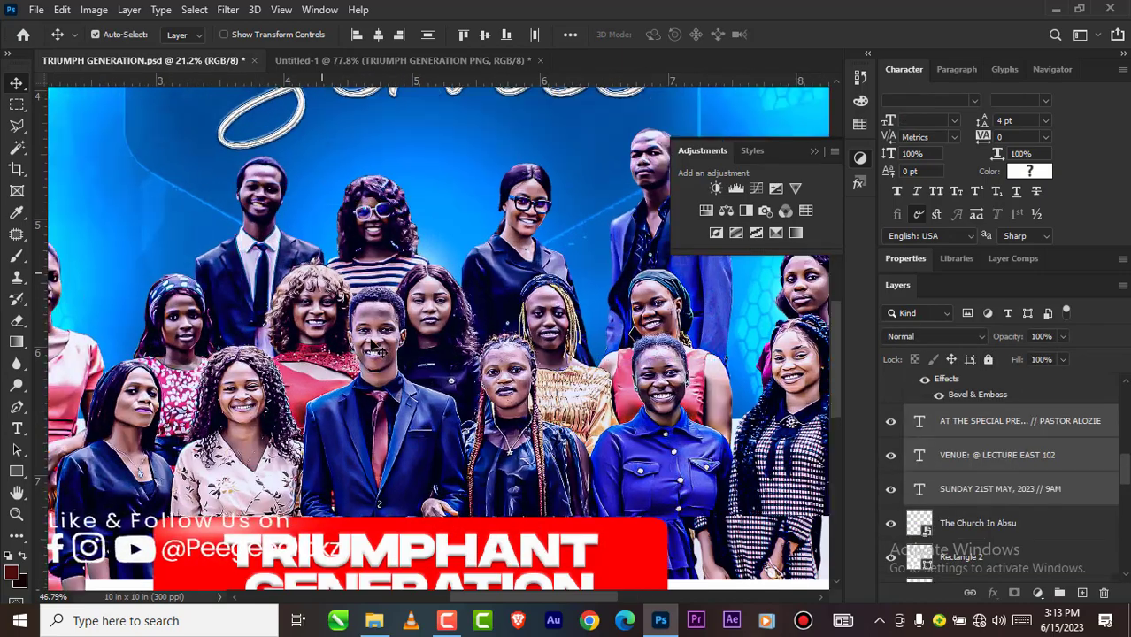
scroll(377, 348, up, 4)
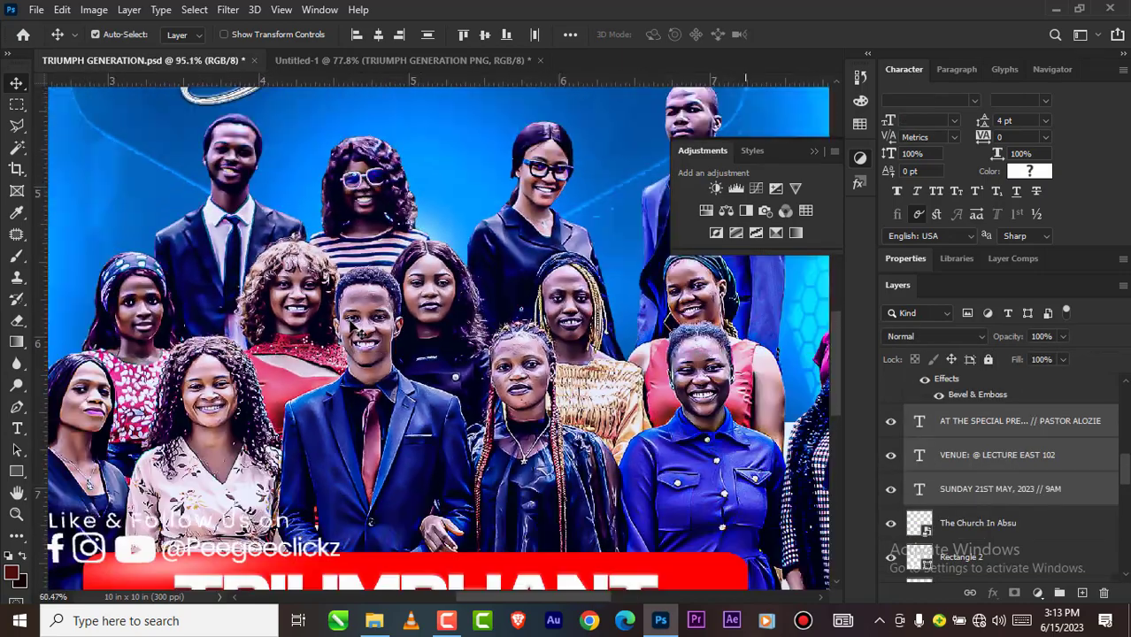
scroll(352, 327, down, 6)
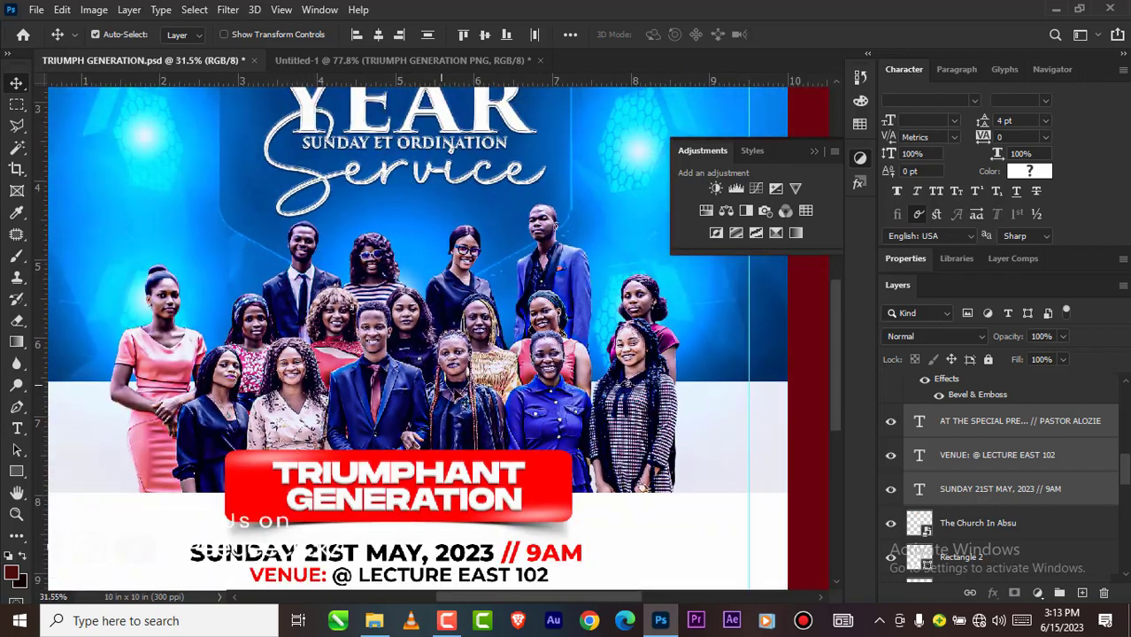
click(817, 441)
scroll(556, 386, down, 2)
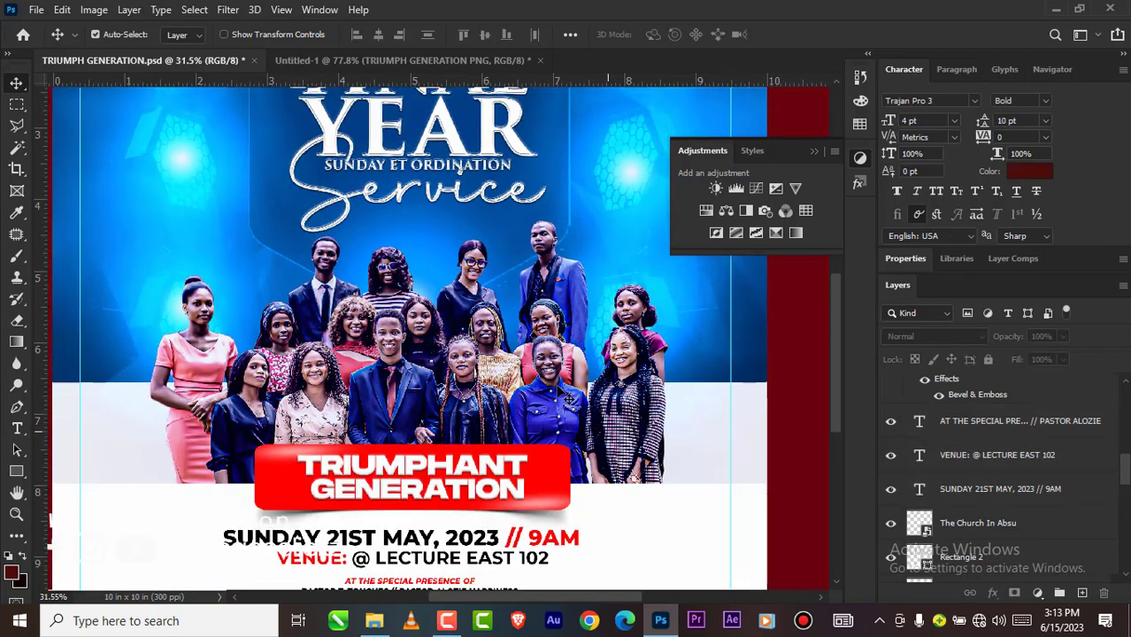
scroll(431, 336, up, 2)
scroll(434, 344, down, 4)
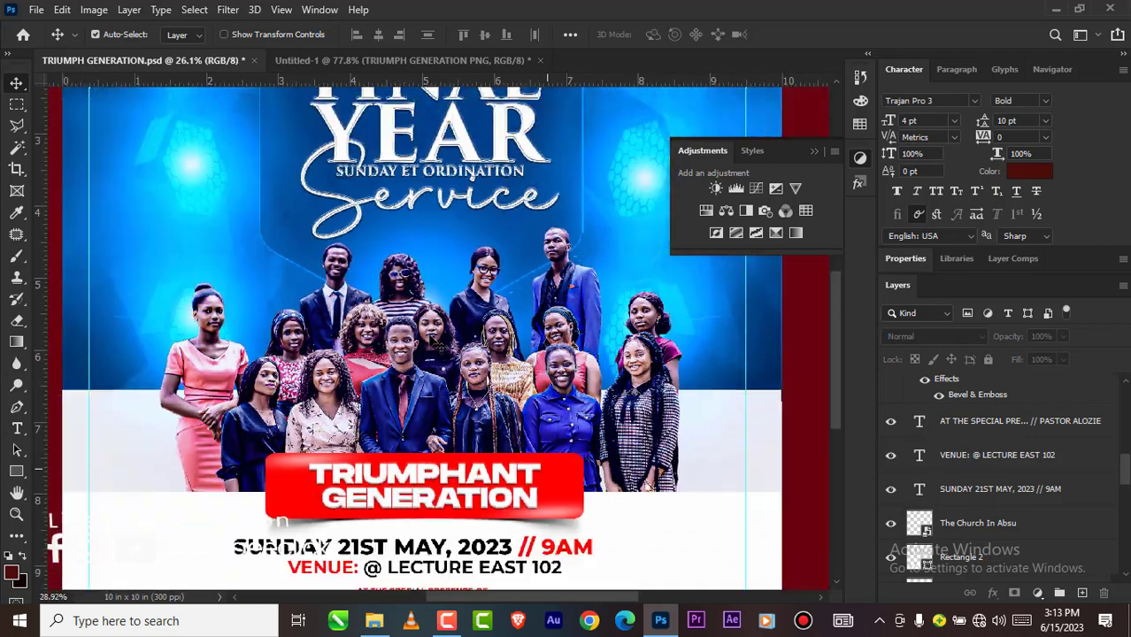
scroll(415, 361, up, 2)
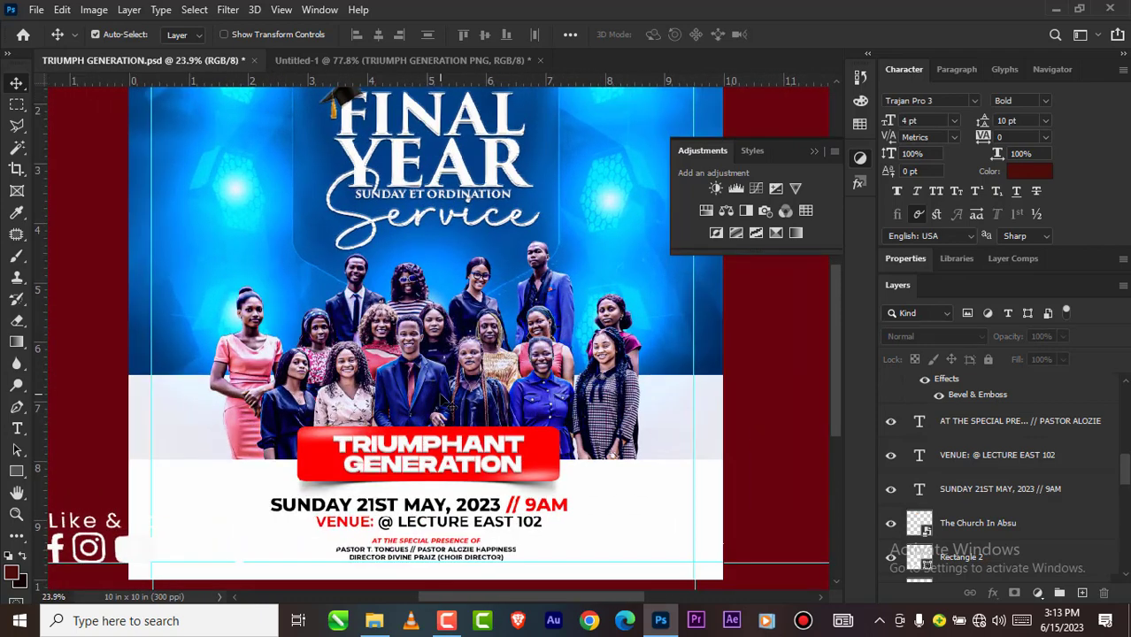
click(400, 60)
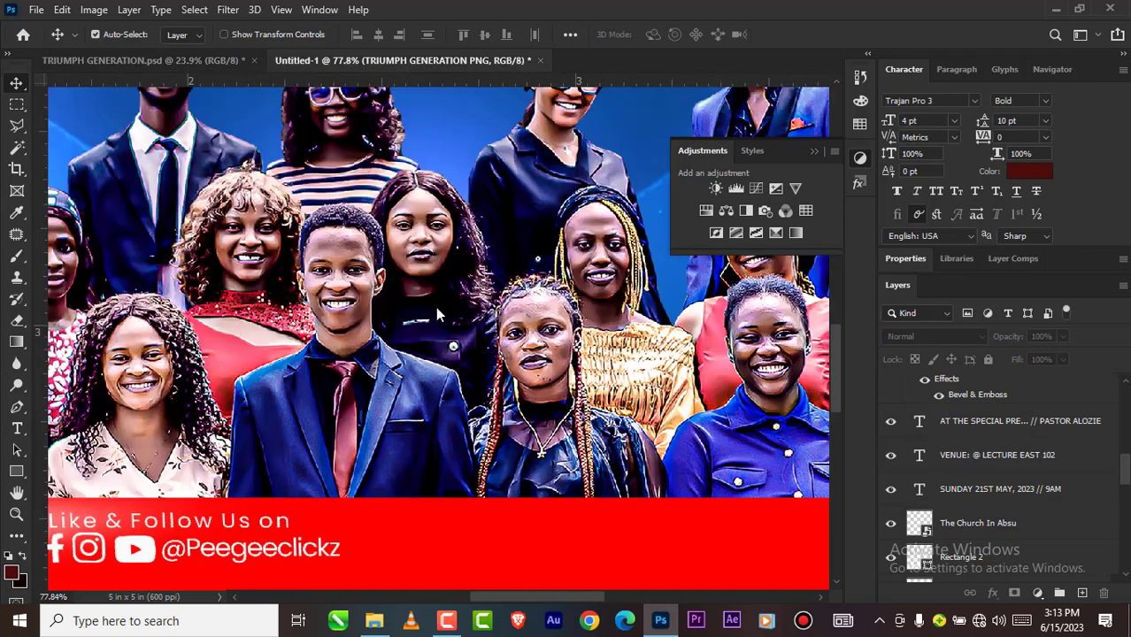
scroll(742, 403, down, 4)
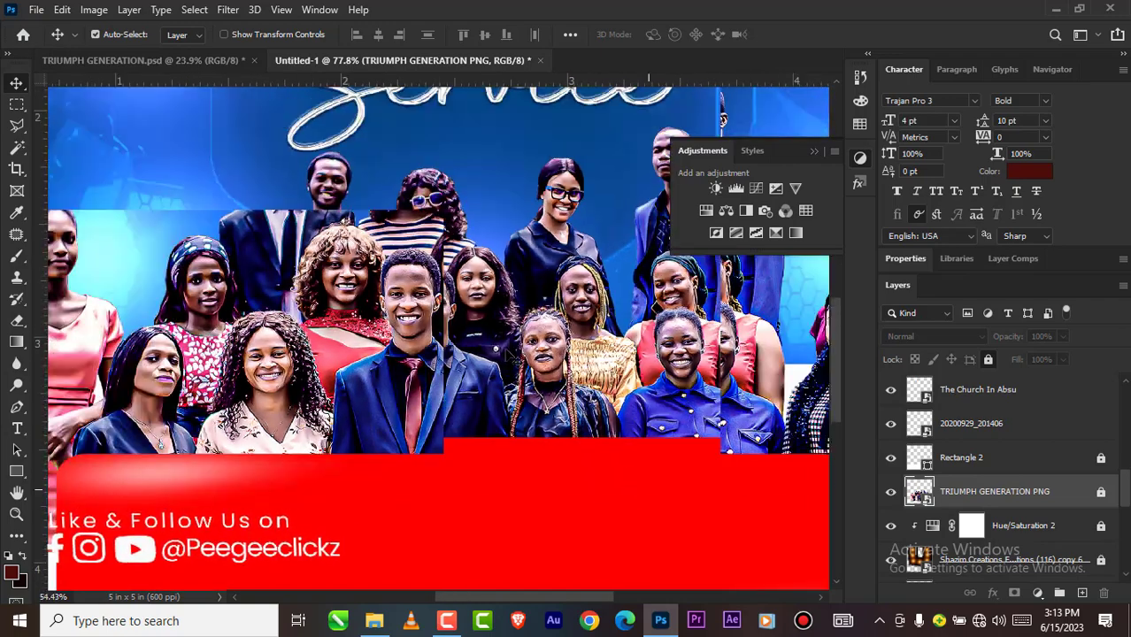
scroll(513, 351, down, 2)
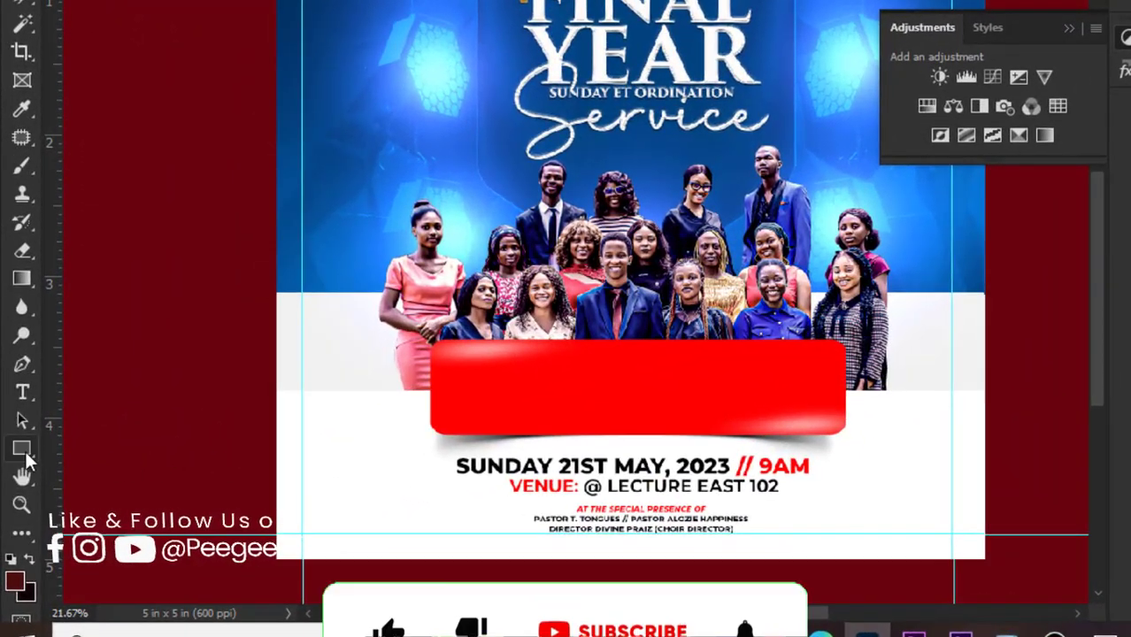
Step: Draw an ellipse about 2.6 in wide over the middle of the graduates photo, extending behind the red banner
right_click(33, 457)
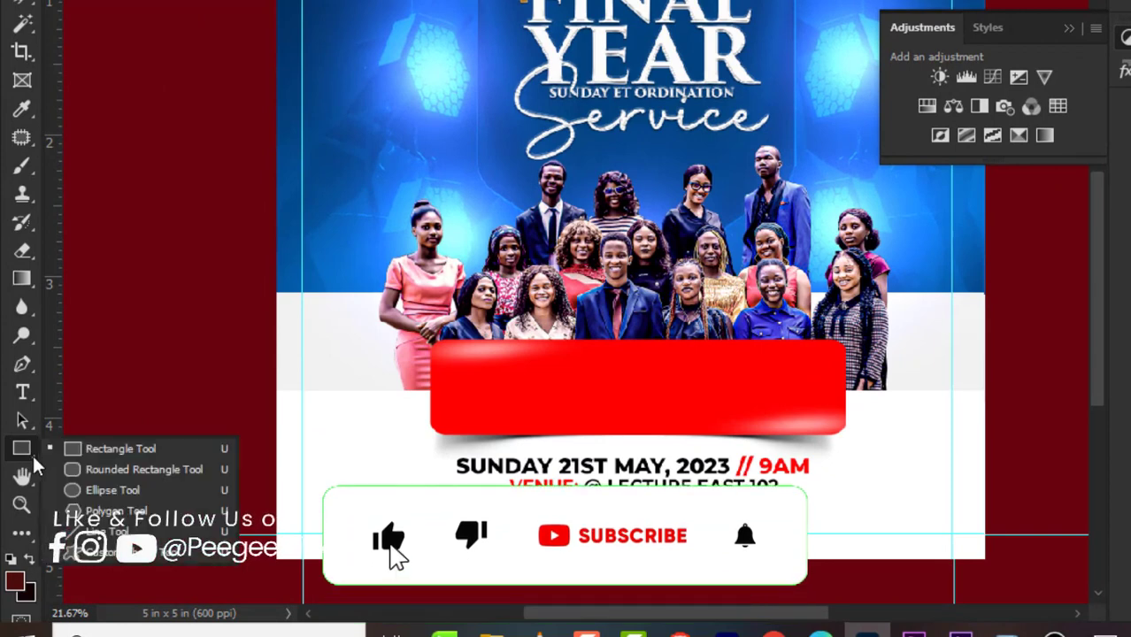
click(106, 490)
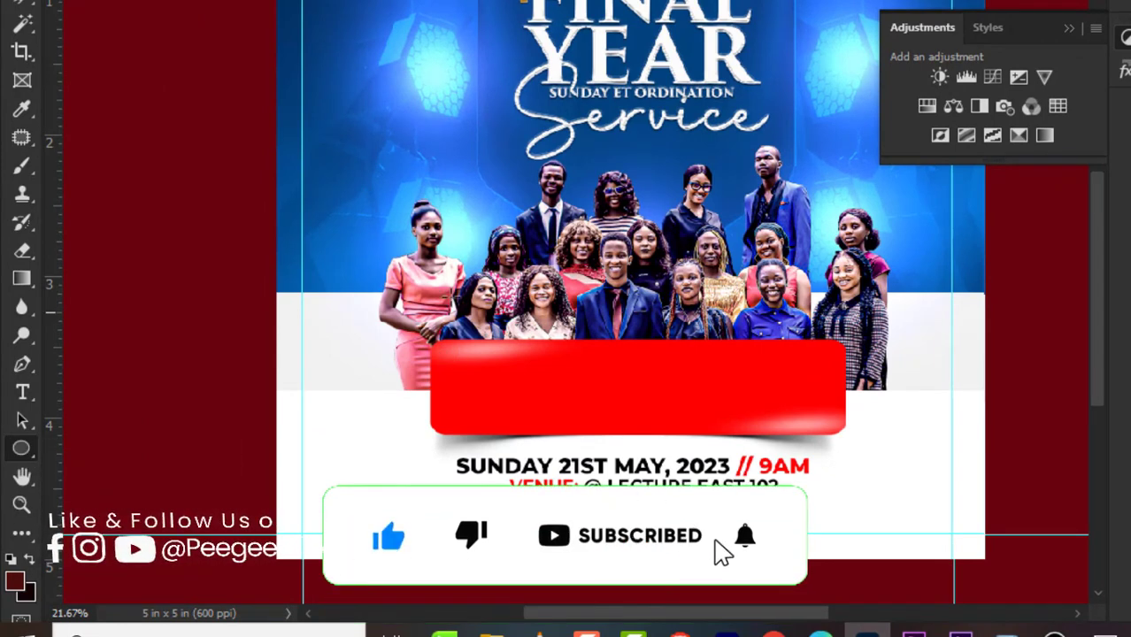
drag(468, 144, 824, 451)
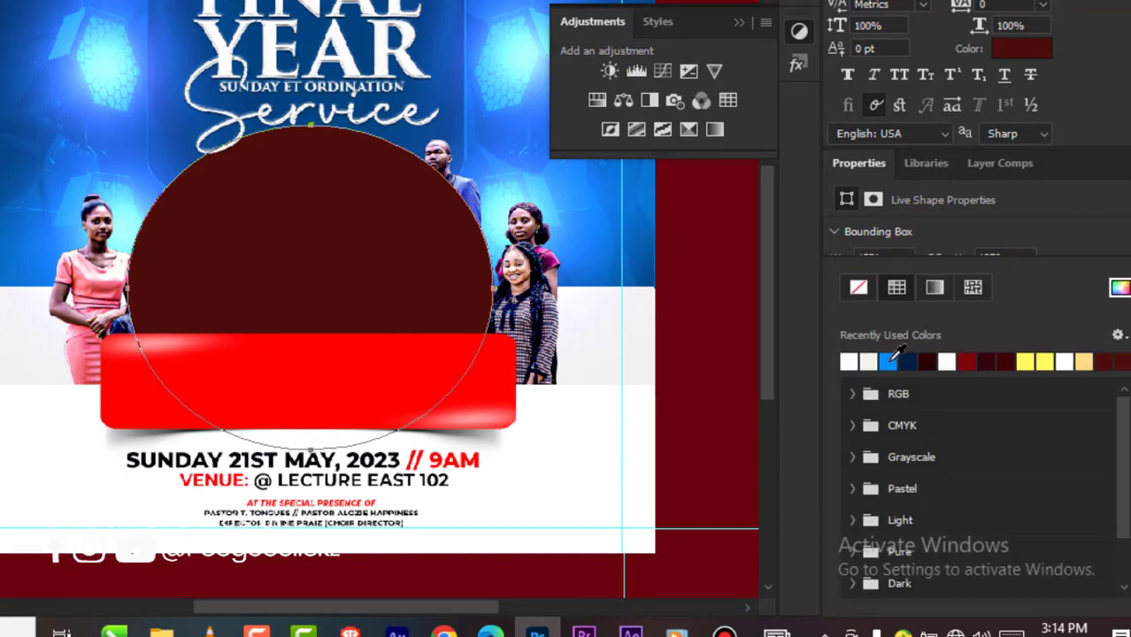
Step: Fill the ellipse with the solid blue colour 0863b8 and close the colour settings
click(1119, 290)
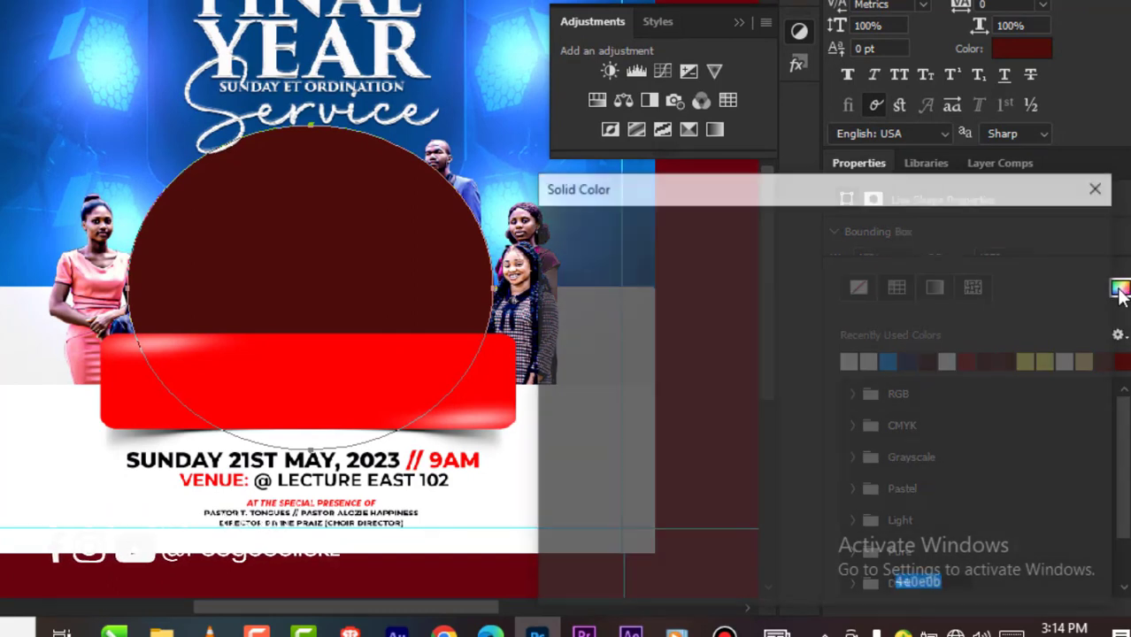
click(5, 218)
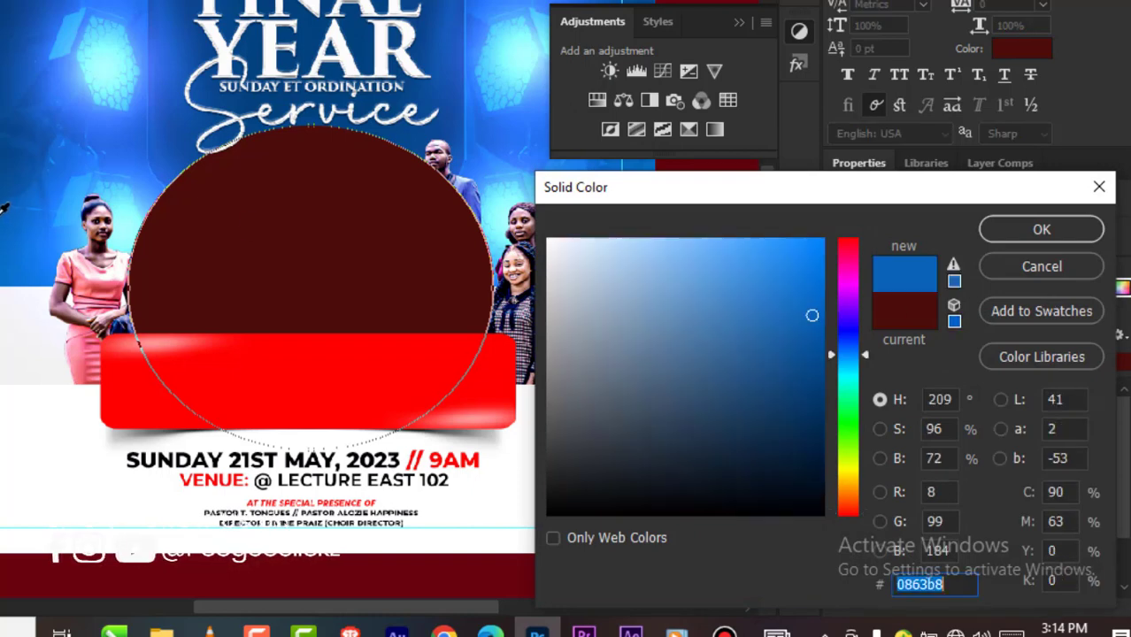
click(1023, 230)
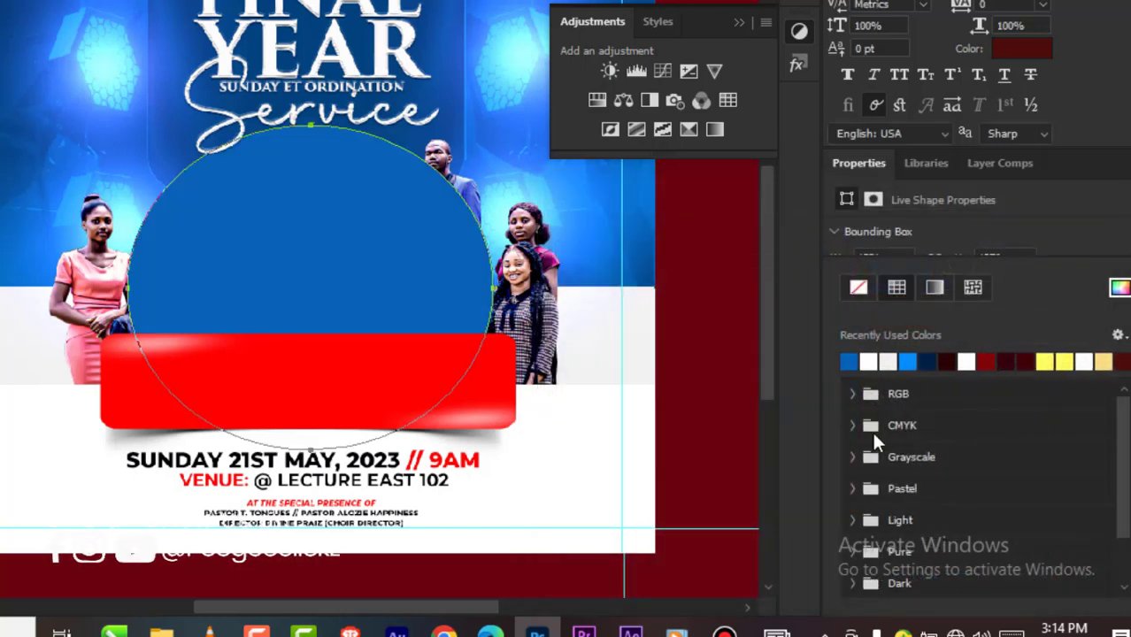
click(821, 565)
click(859, 606)
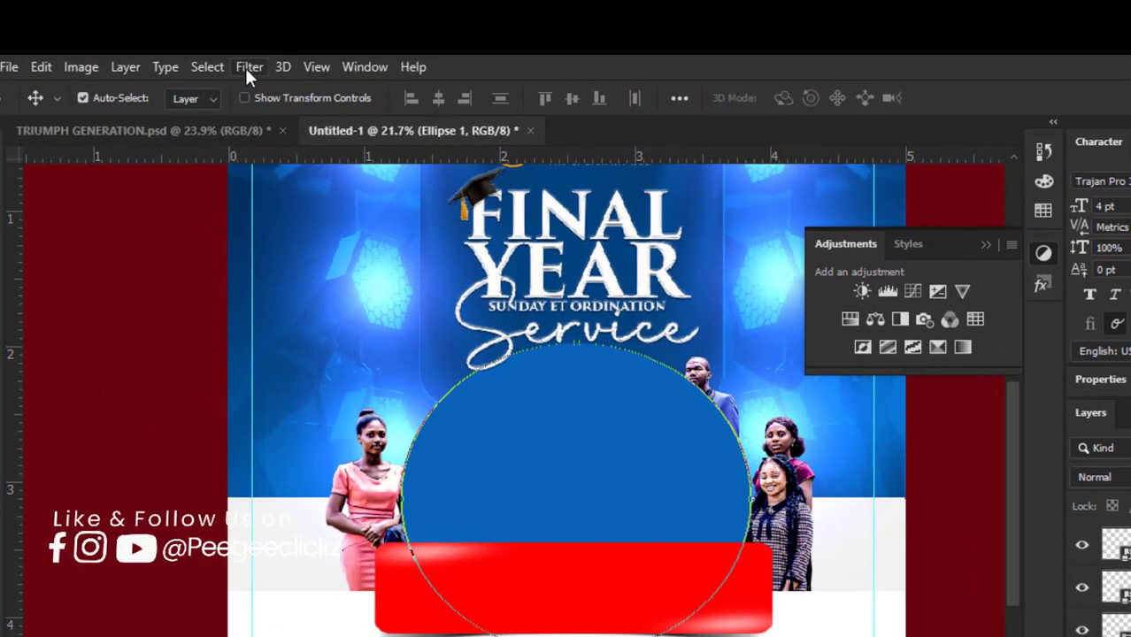
Step: Convert Ellipse 1 to a smart object and apply a Gaussian Blur with a radius of 815.8 pixels
click(248, 68)
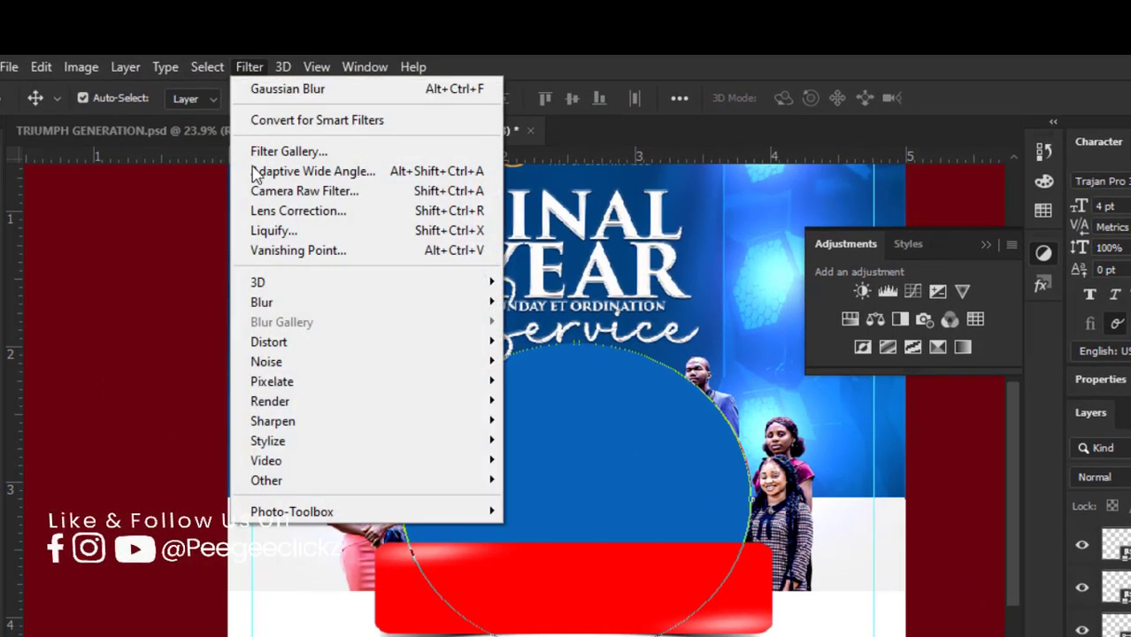
mouse_move(345, 303)
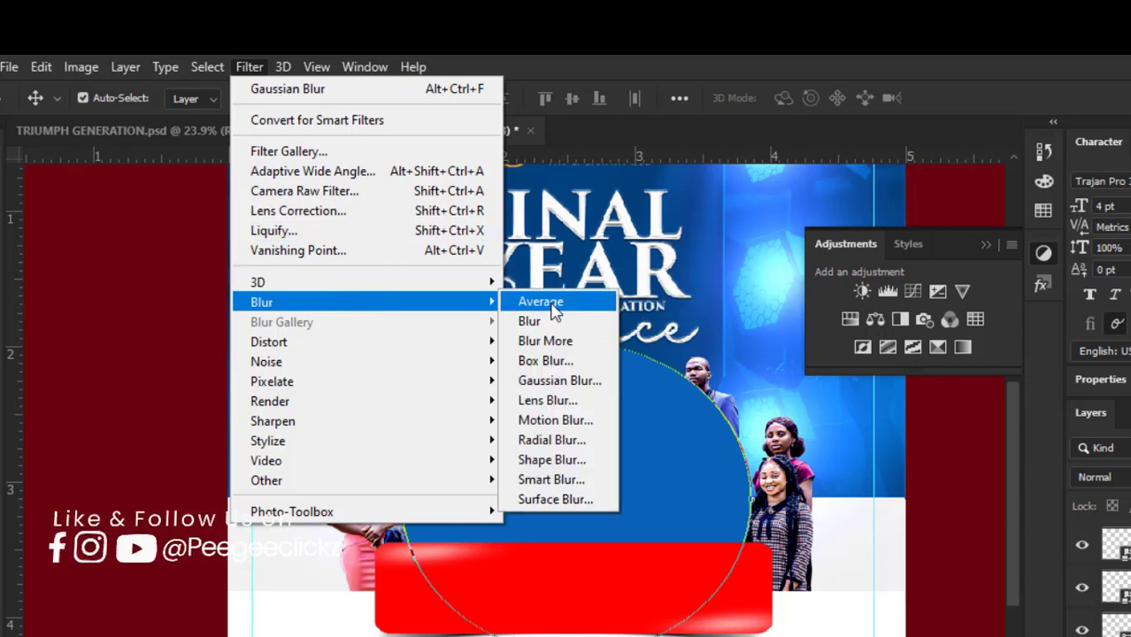
click(567, 379)
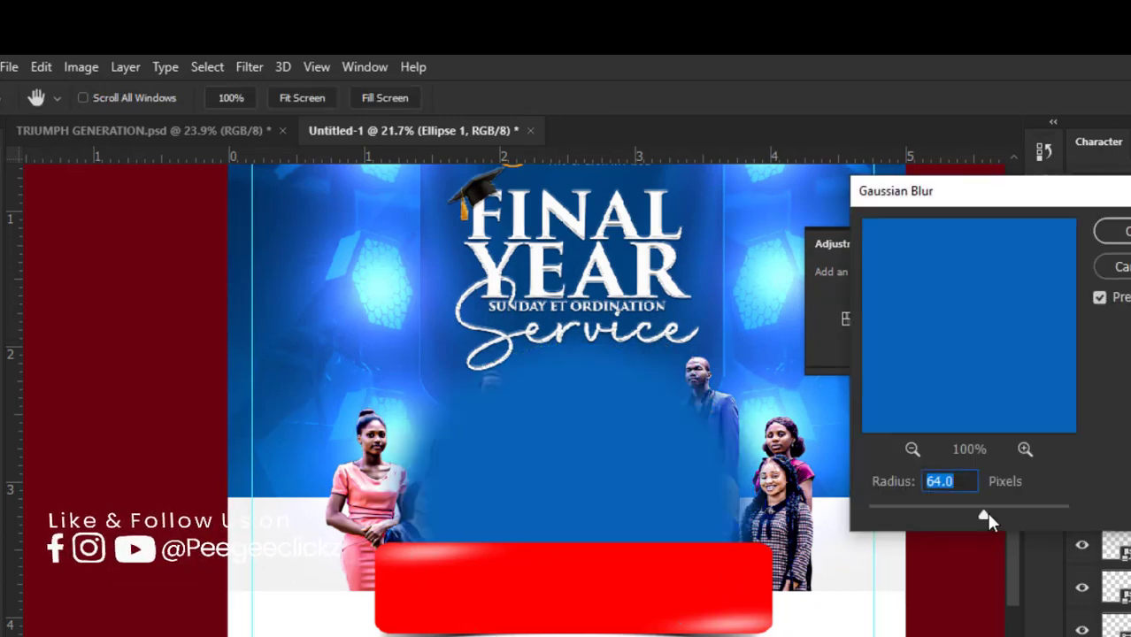
drag(984, 514, 1049, 511)
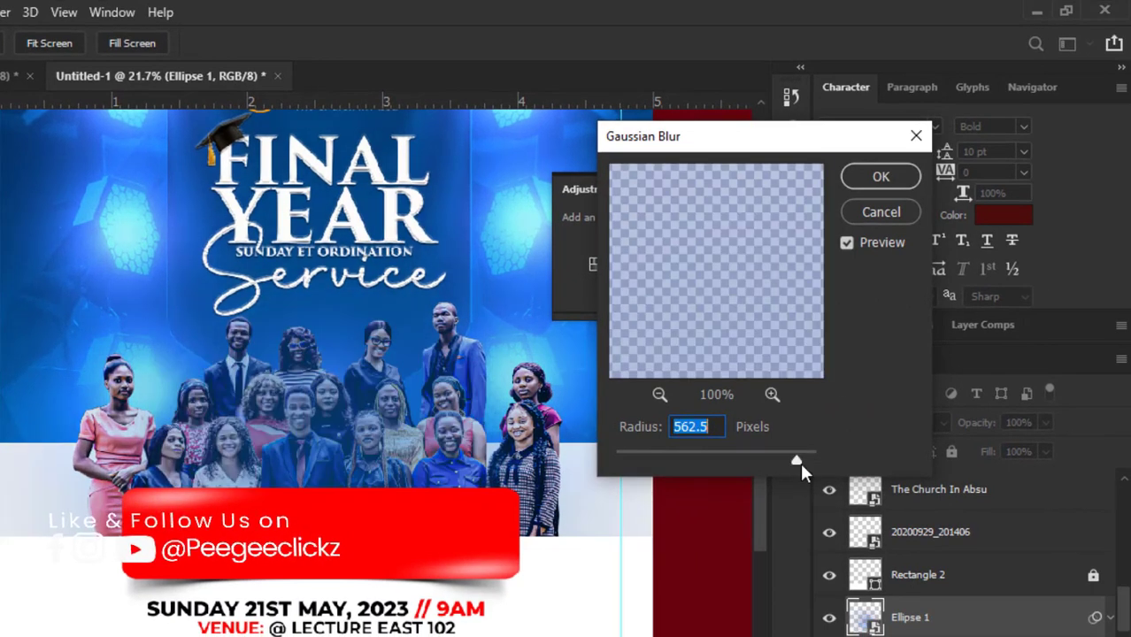
drag(796, 460, 808, 458)
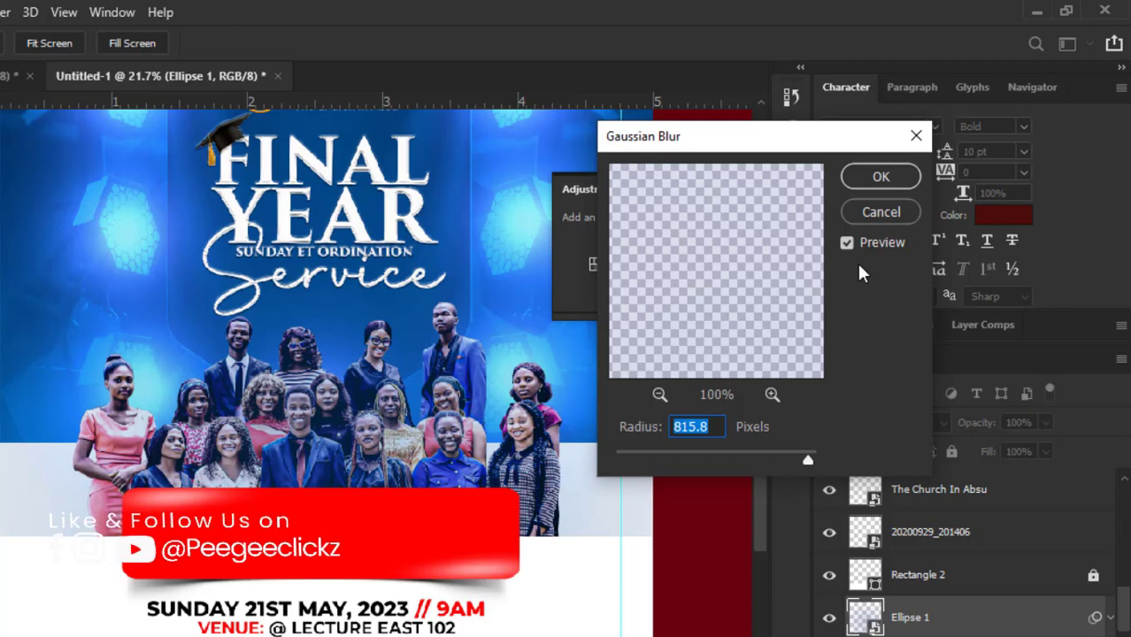
click(856, 175)
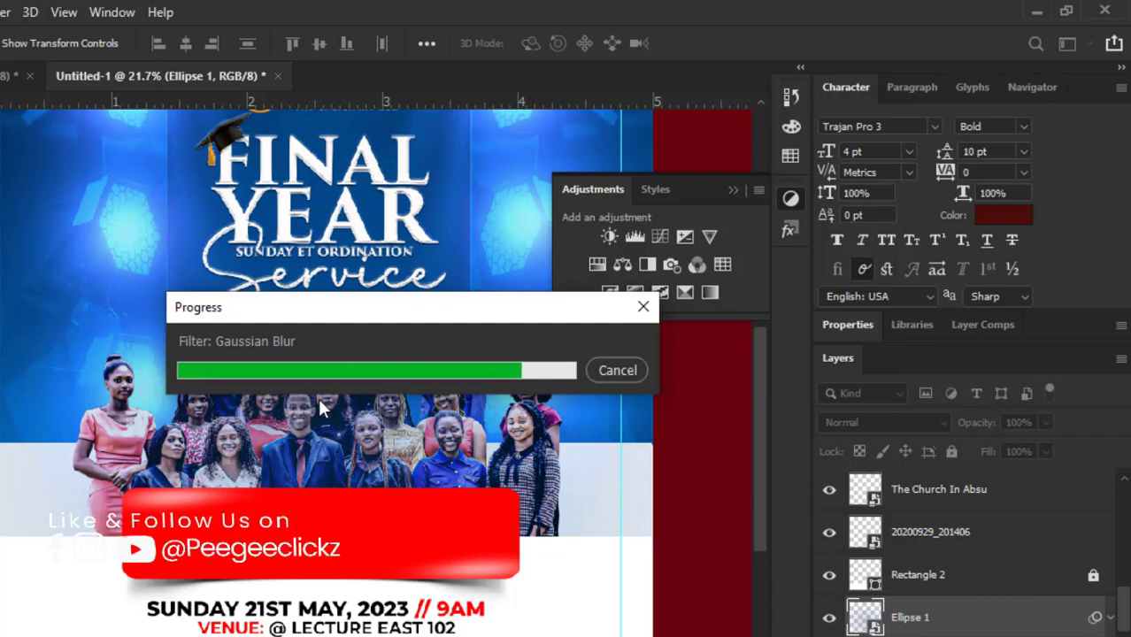
Step: Try the Color Dodge blend mode on the blurred Ellipse 1 over the graduates photo
scroll(314, 414, down, 4)
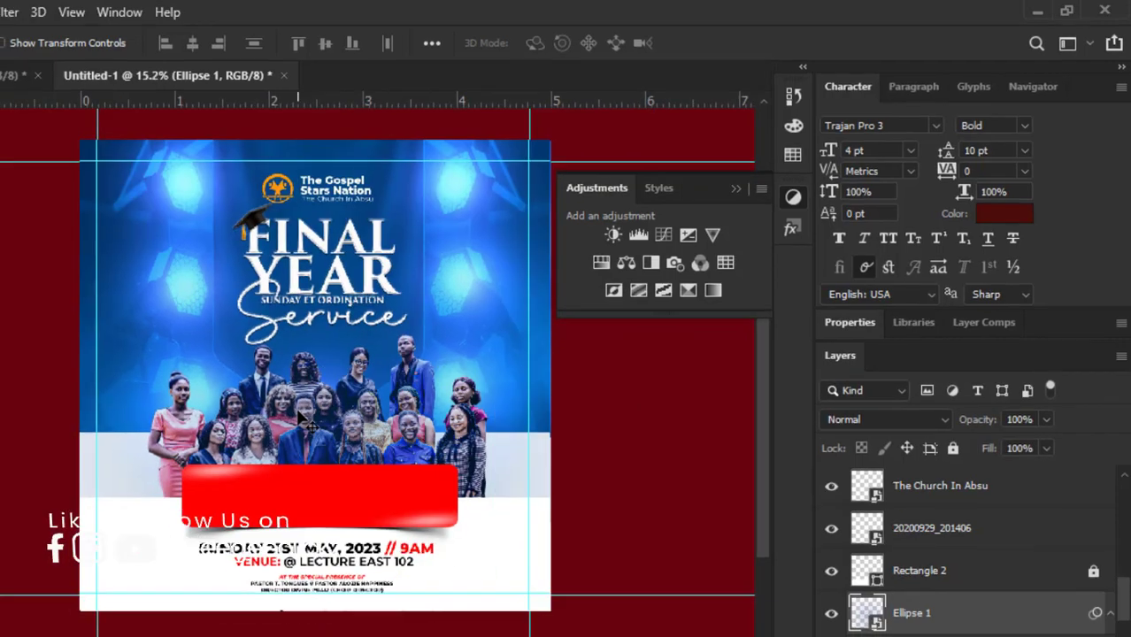
scroll(297, 413, down, 3)
scroll(301, 414, up, 1)
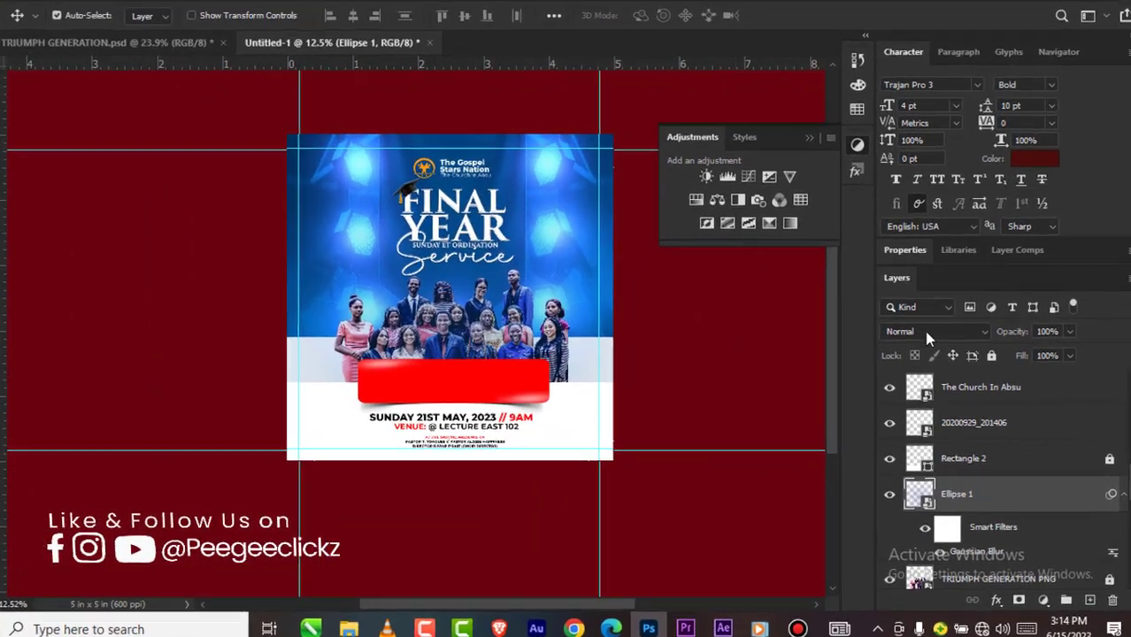
click(935, 336)
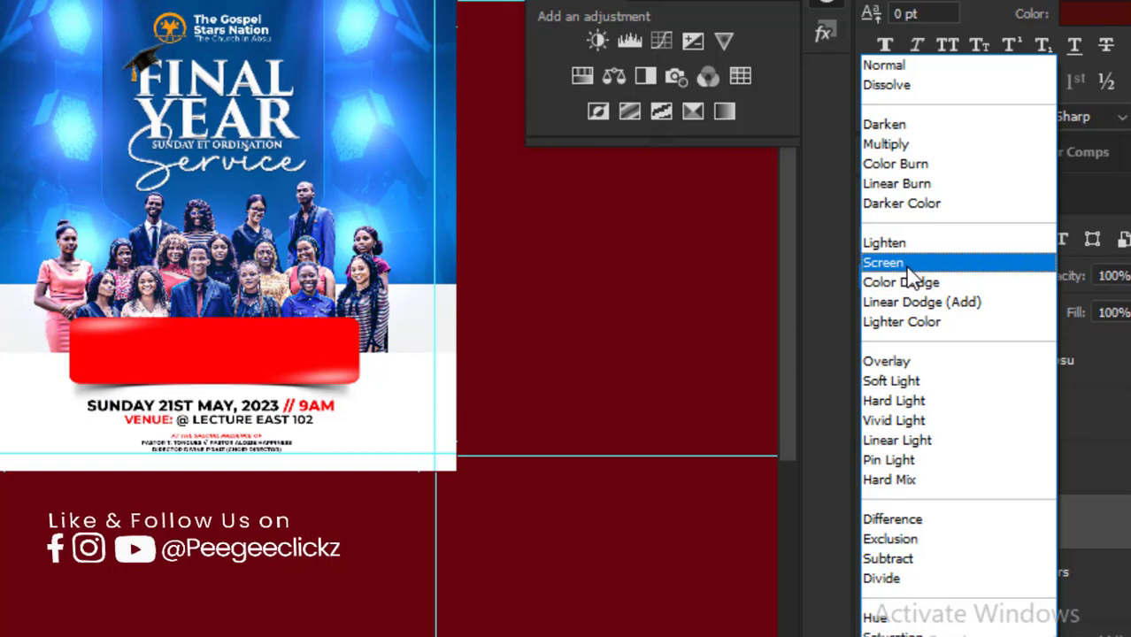
key(Escape)
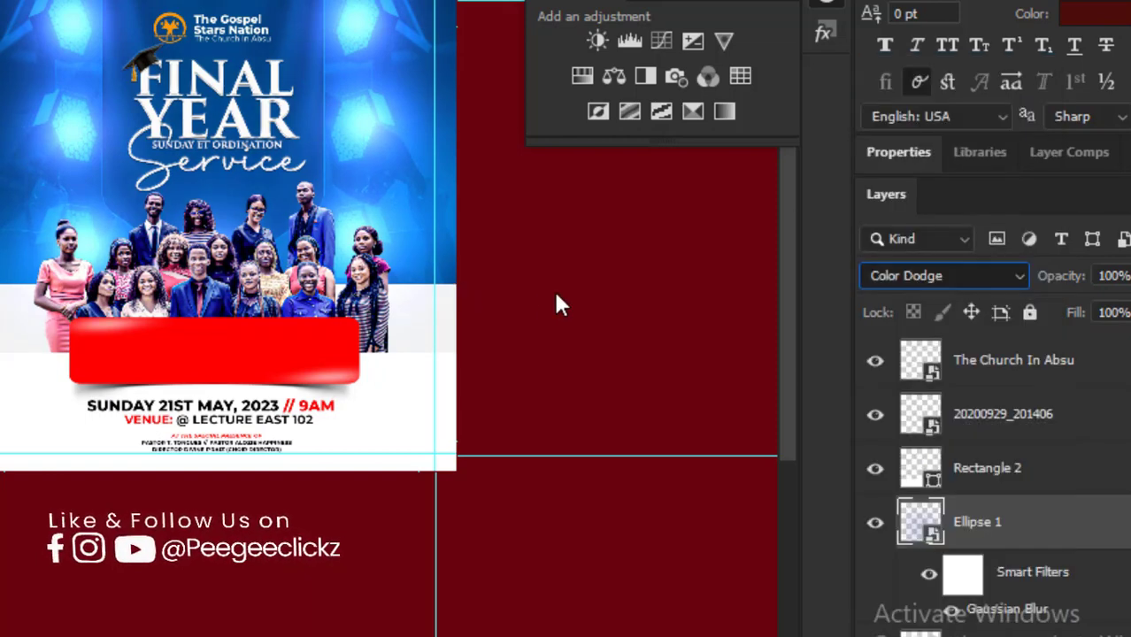
click(571, 323)
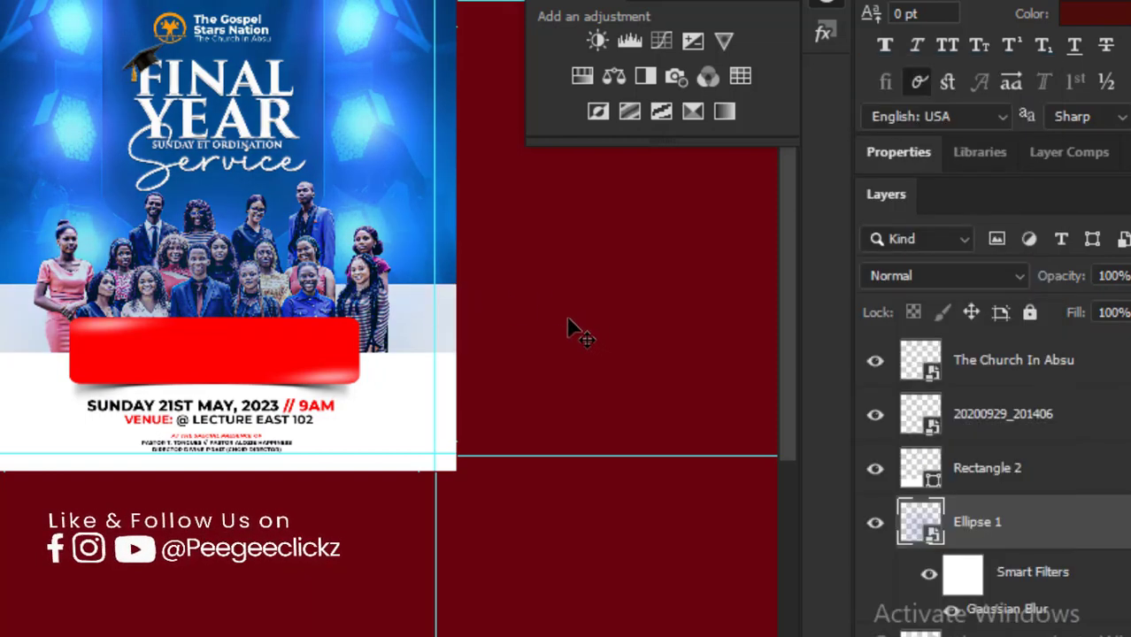
Step: Set the blend mode of the blurred Ellipse 1 layer over the graduates photo to Soft Light and deselect it
scroll(320, 284, up, 4)
scroll(321, 285, up, 2)
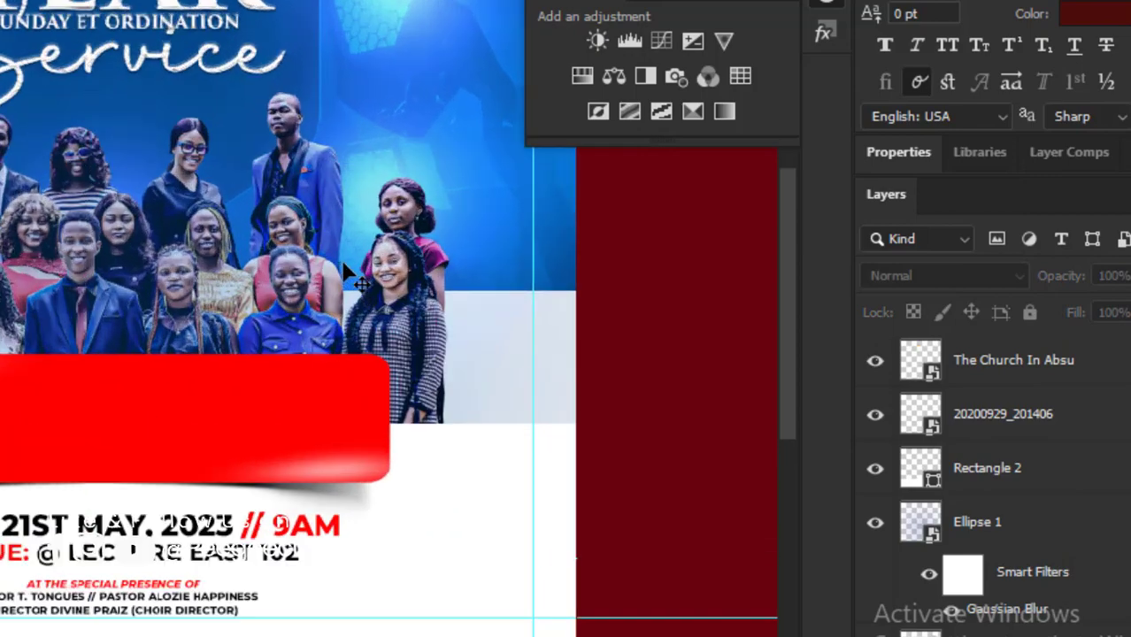
scroll(322, 285, up, 2)
scroll(1019, 427, up, 10)
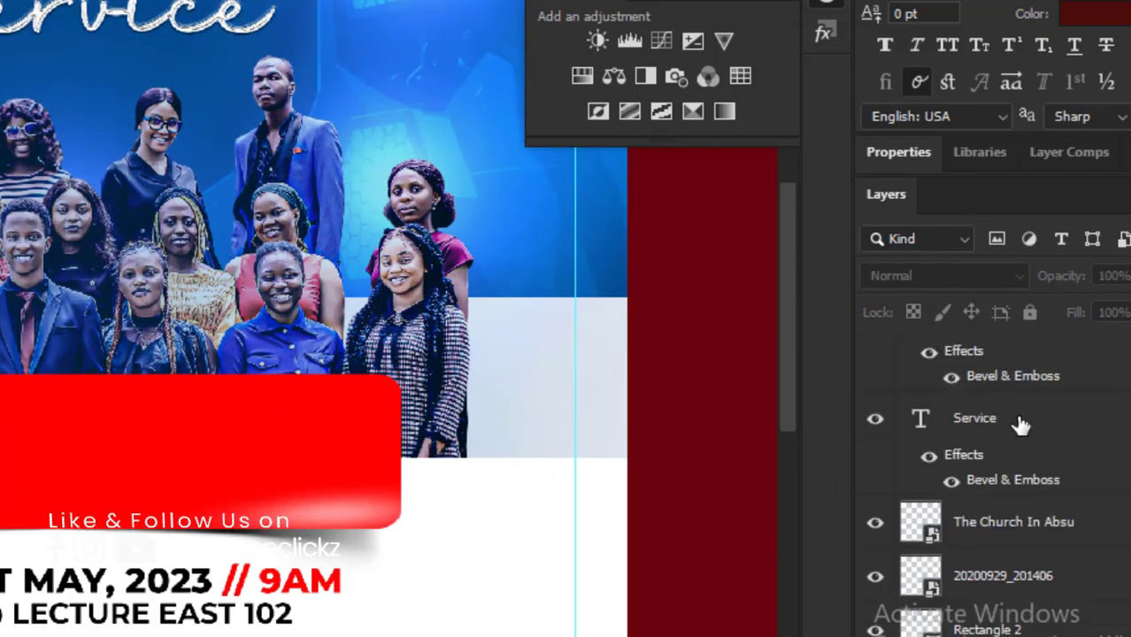
scroll(1020, 427, up, 2)
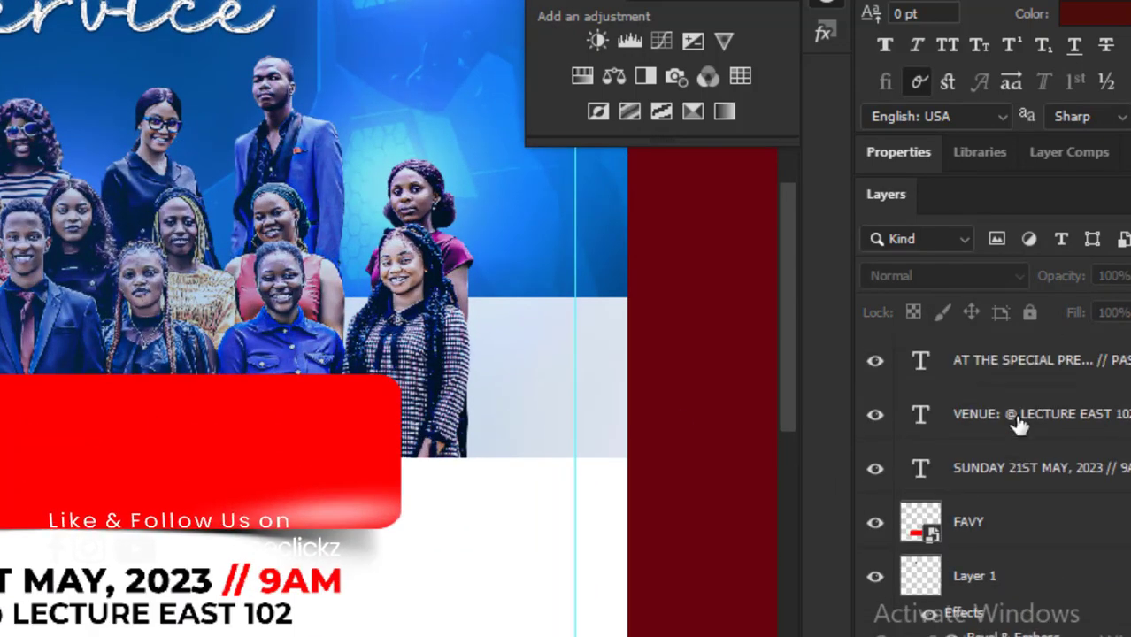
scroll(1013, 443, down, 15)
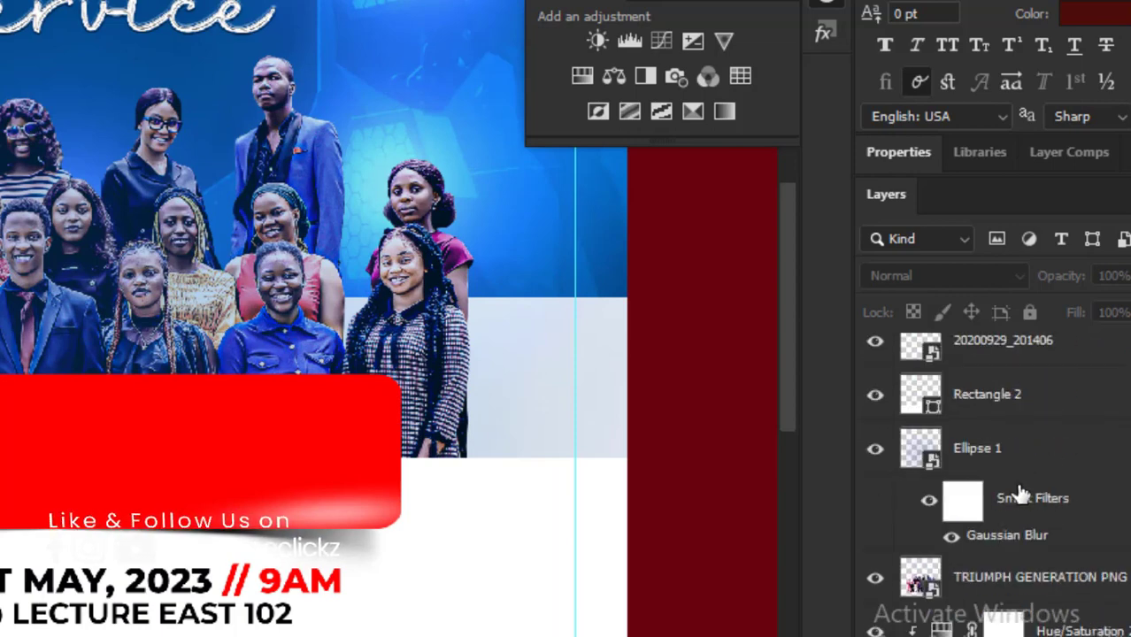
click(1024, 466)
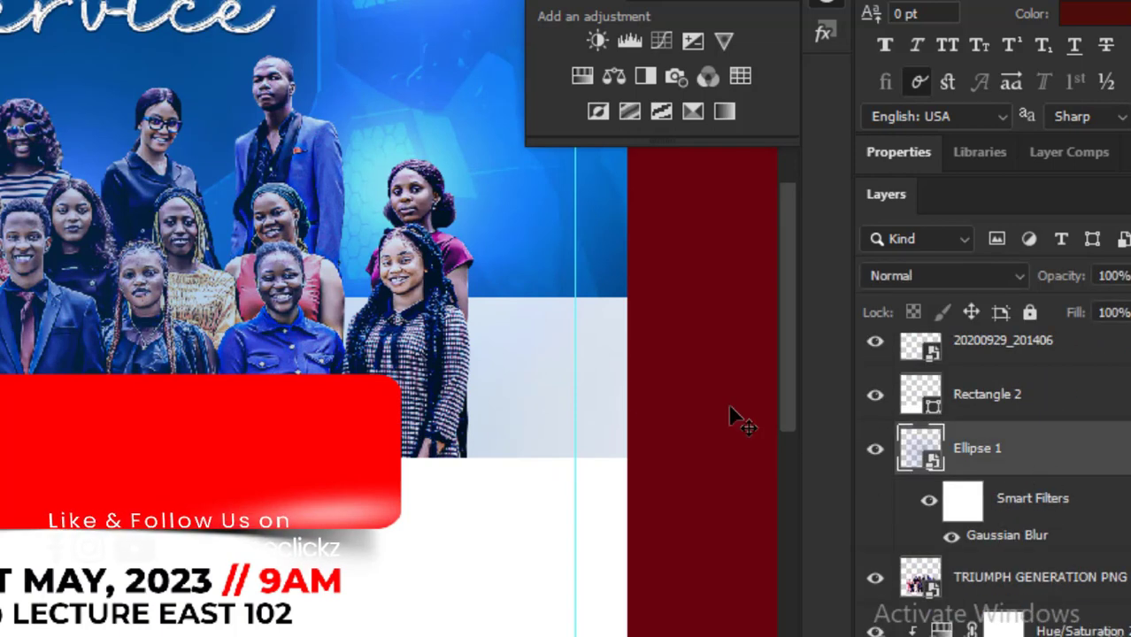
click(937, 272)
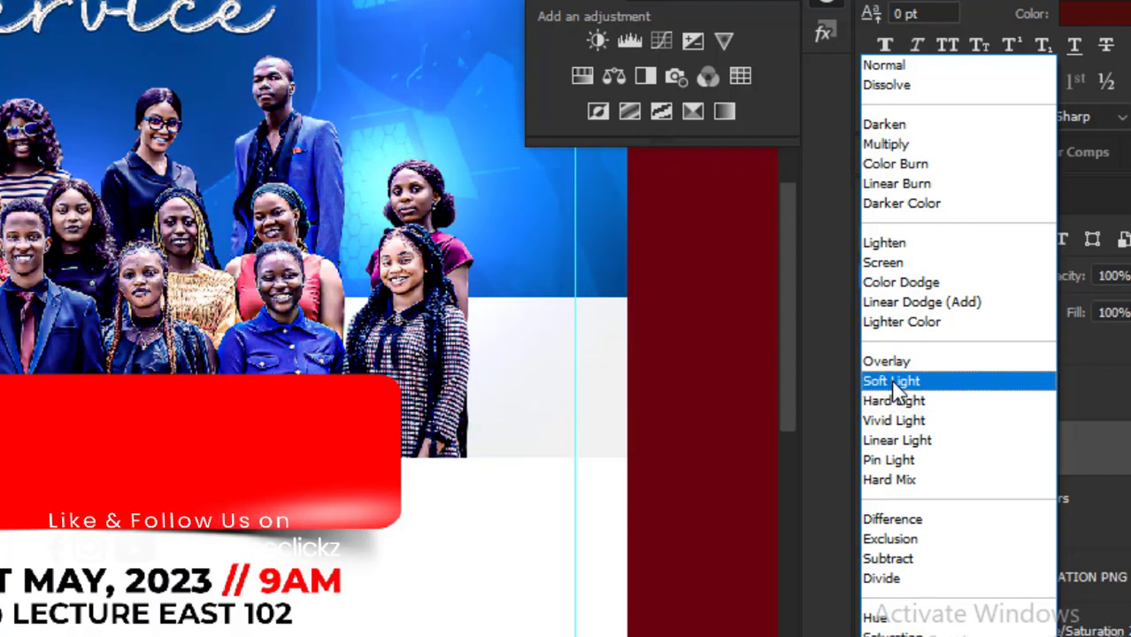
click(895, 386)
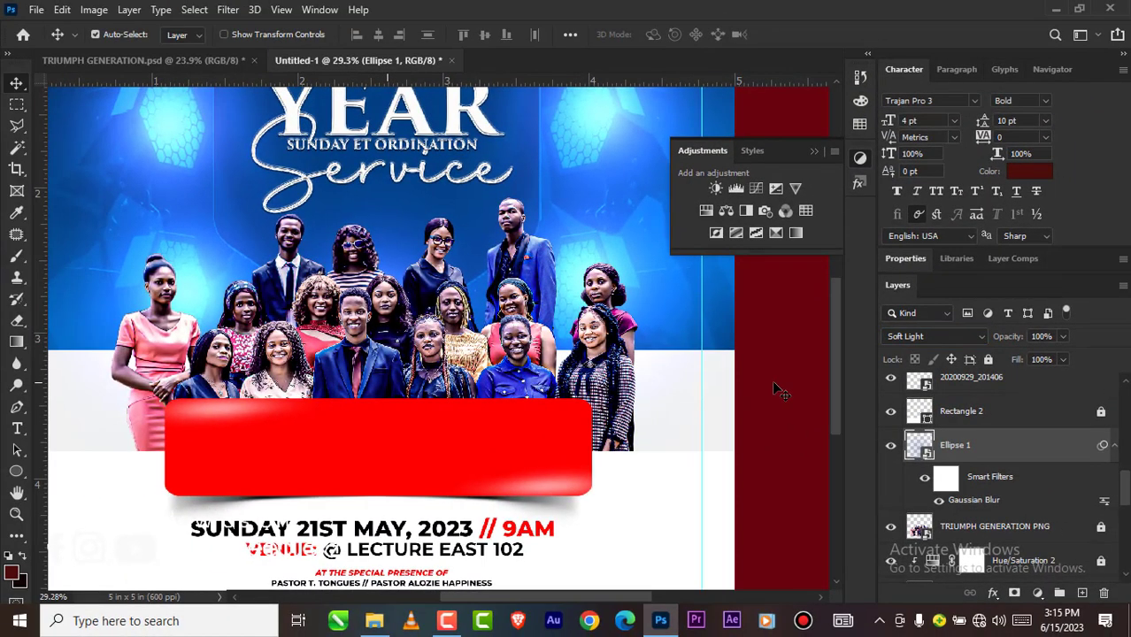
click(772, 380)
scroll(425, 371, down, 6)
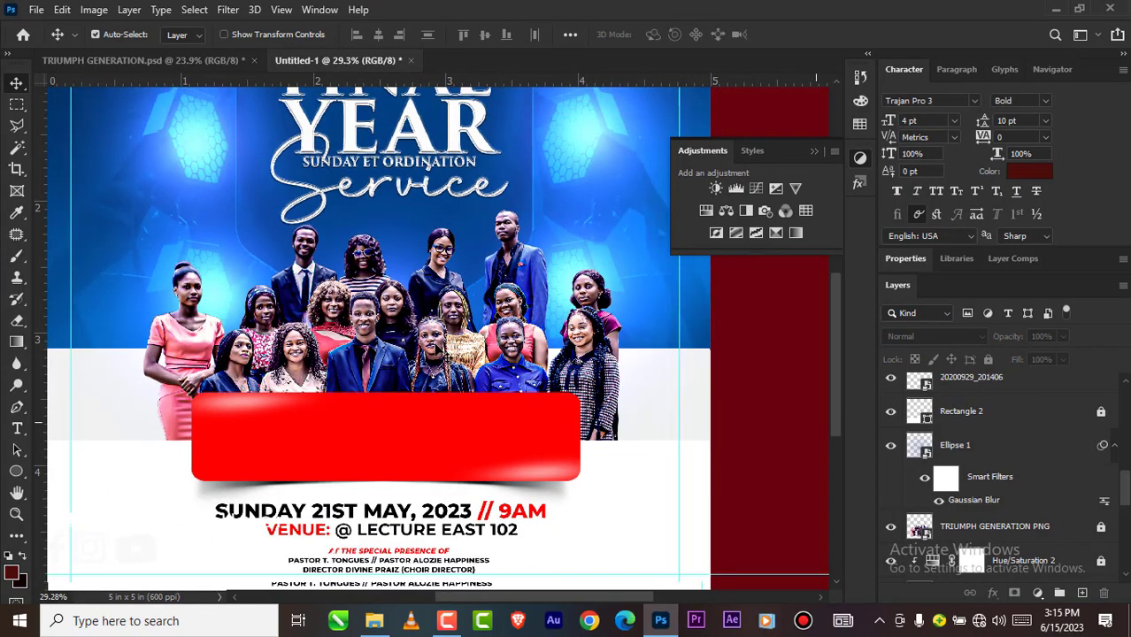
scroll(399, 387, down, 2)
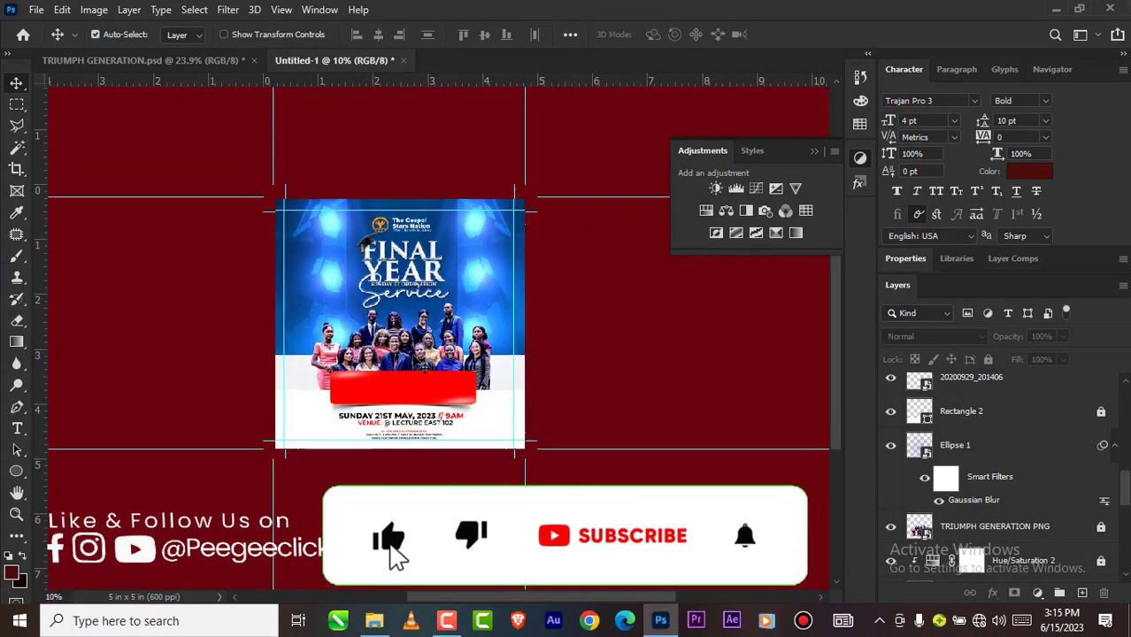
Step: Unlock every locked layer from Rectangle 2 down to the blurred blue backdrop image, leaving only the Background layer locked
scroll(413, 345, up, 1)
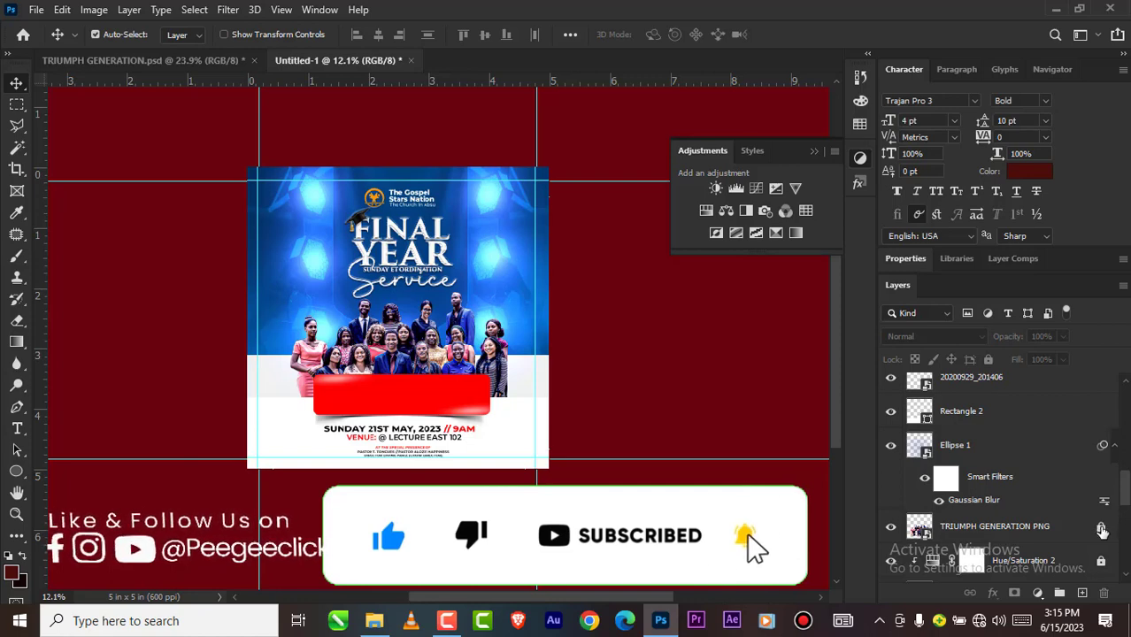
scroll(1102, 558, down, 2)
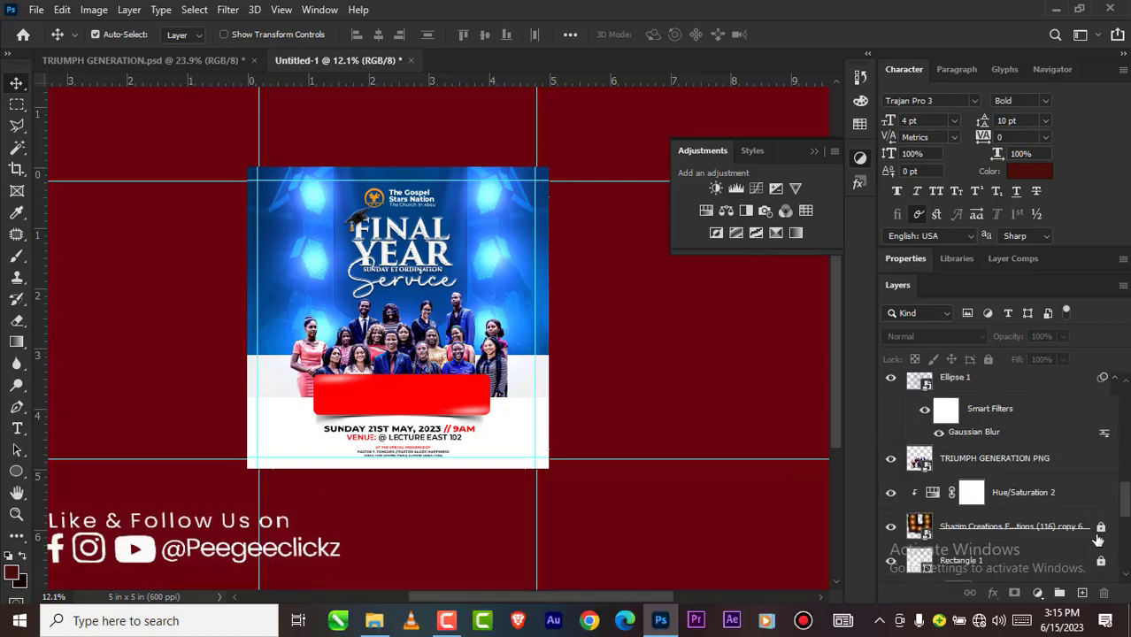
scroll(1107, 545, down, 1)
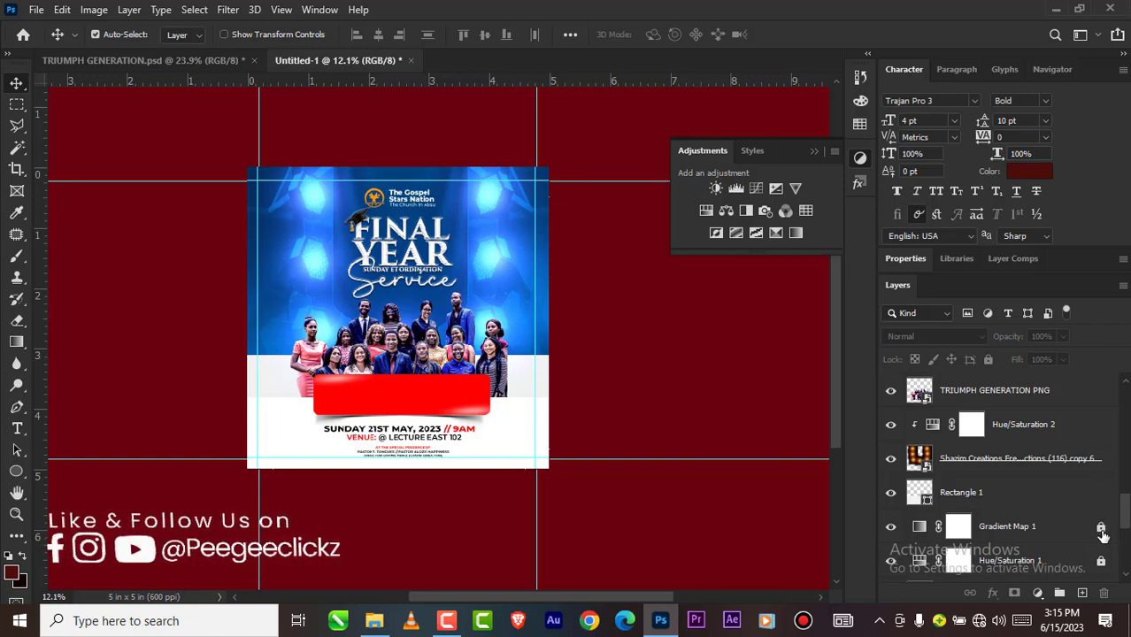
scroll(1104, 532, down, 1)
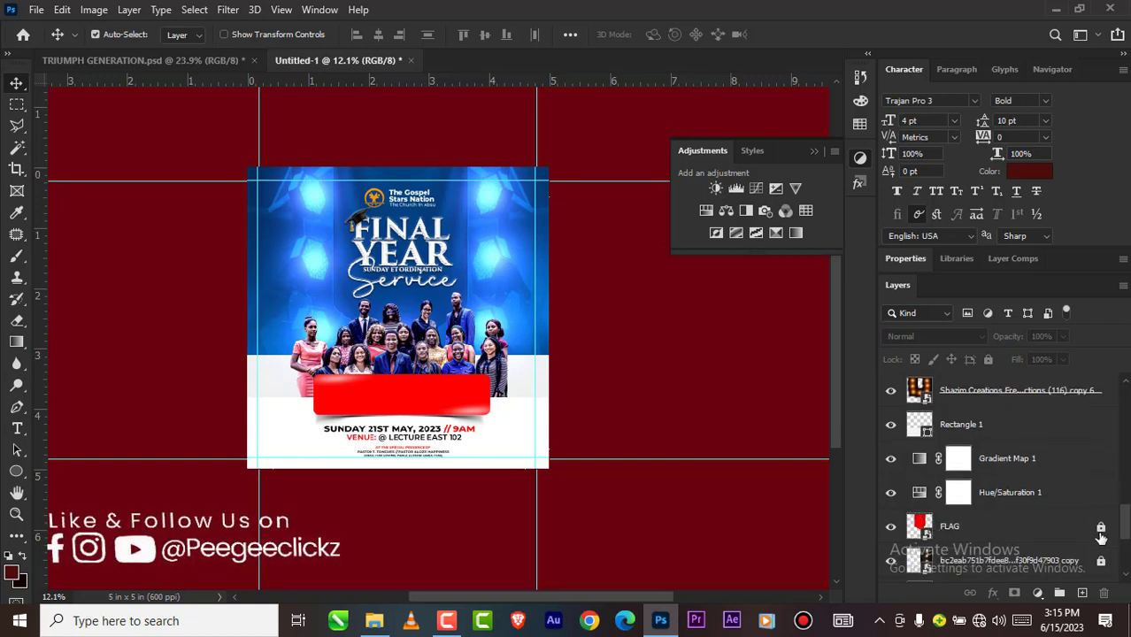
scroll(1103, 564, down, 1)
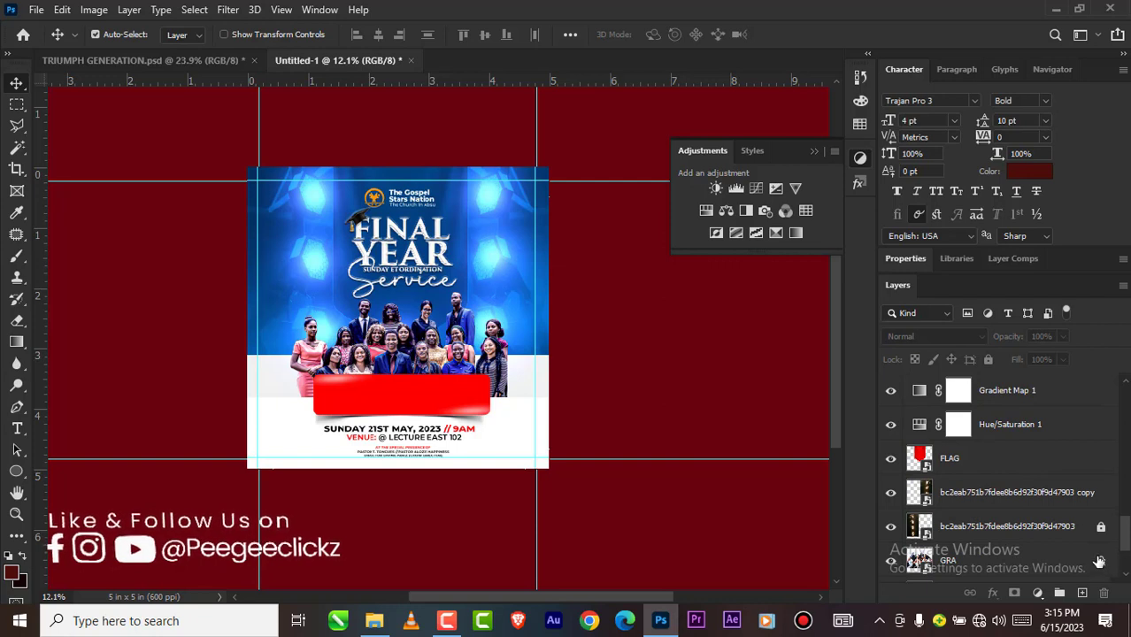
scroll(1101, 532, down, 1)
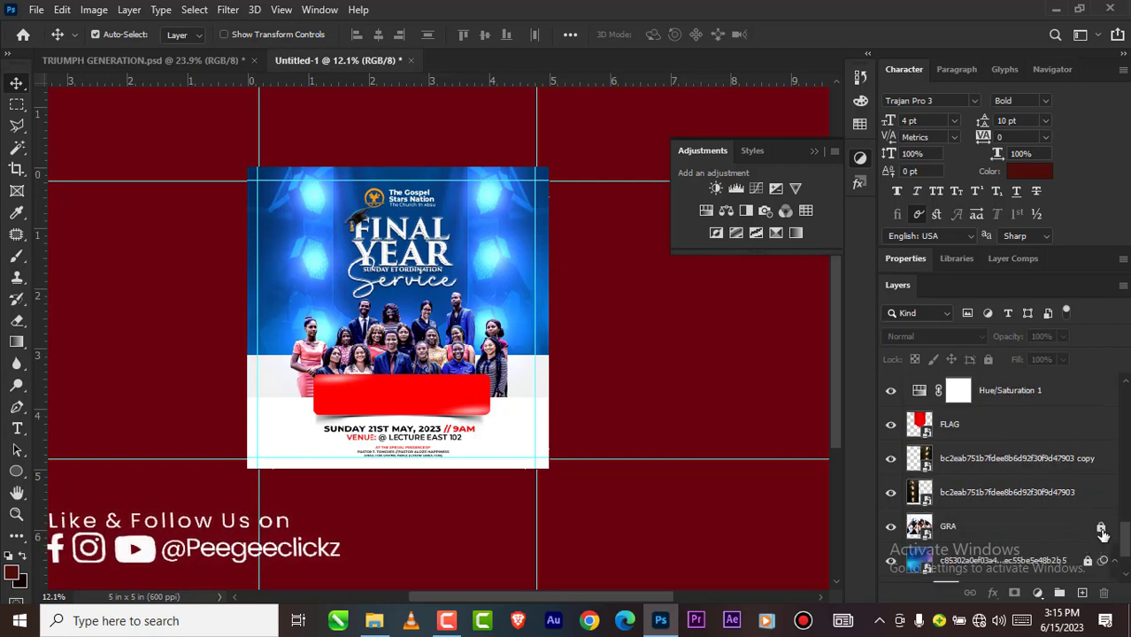
scroll(1099, 526, down, 1)
Step: Duplicate all layers from the topmost special-presence text down to the blurred blue backdrop and merge the copies into one layer
scroll(1082, 522, up, 1)
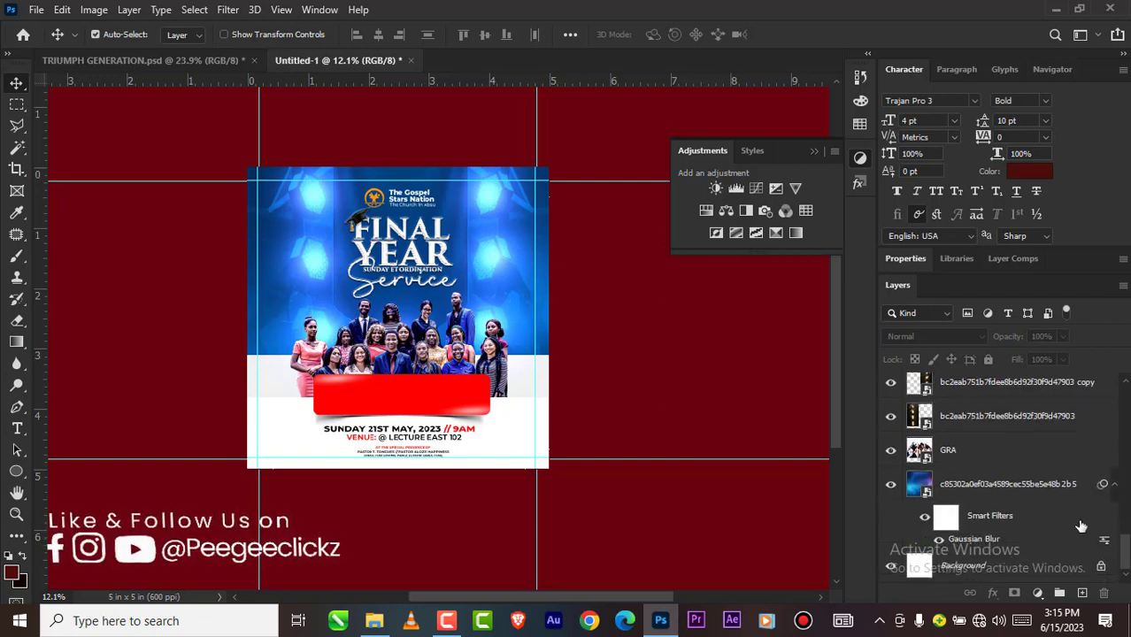
scroll(1075, 492, up, 1)
scroll(1074, 487, up, 5)
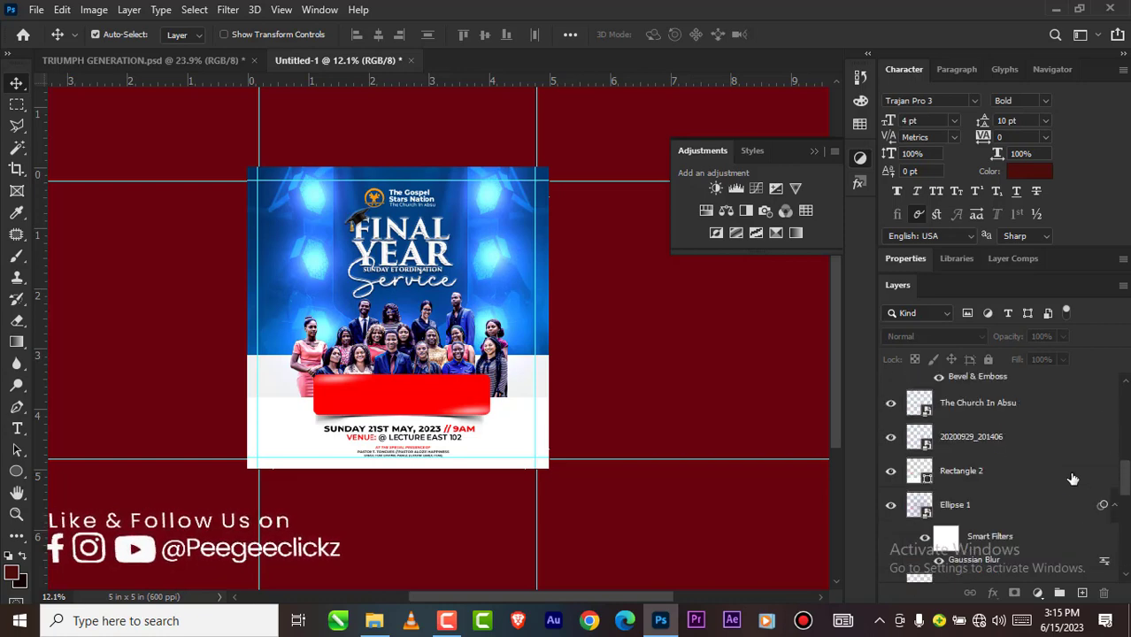
scroll(1072, 476, up, 3)
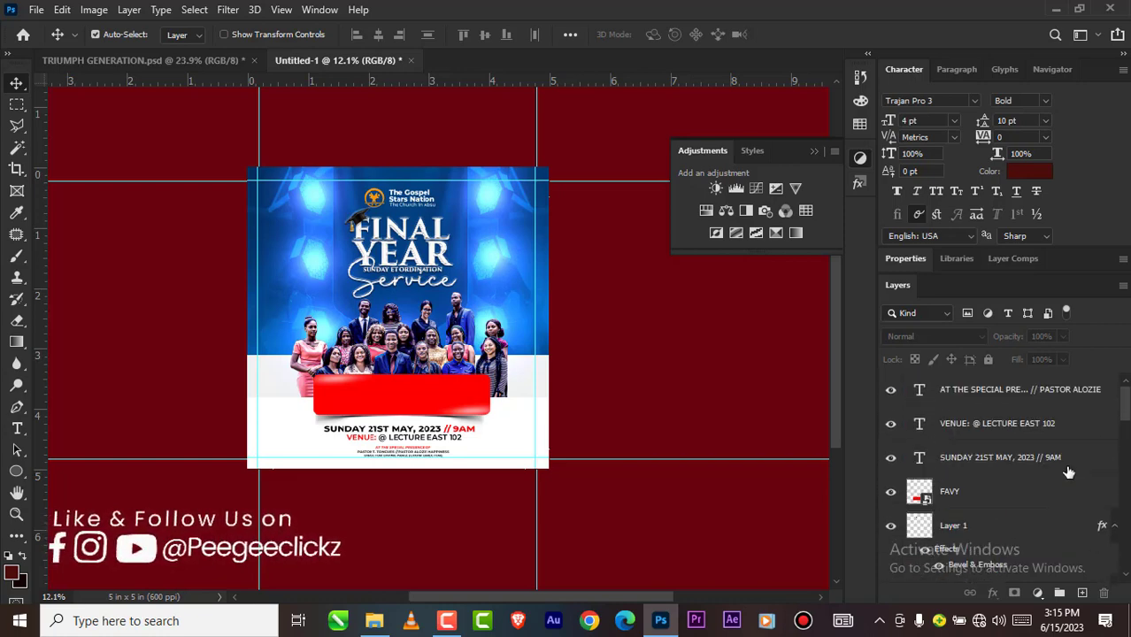
click(1027, 394)
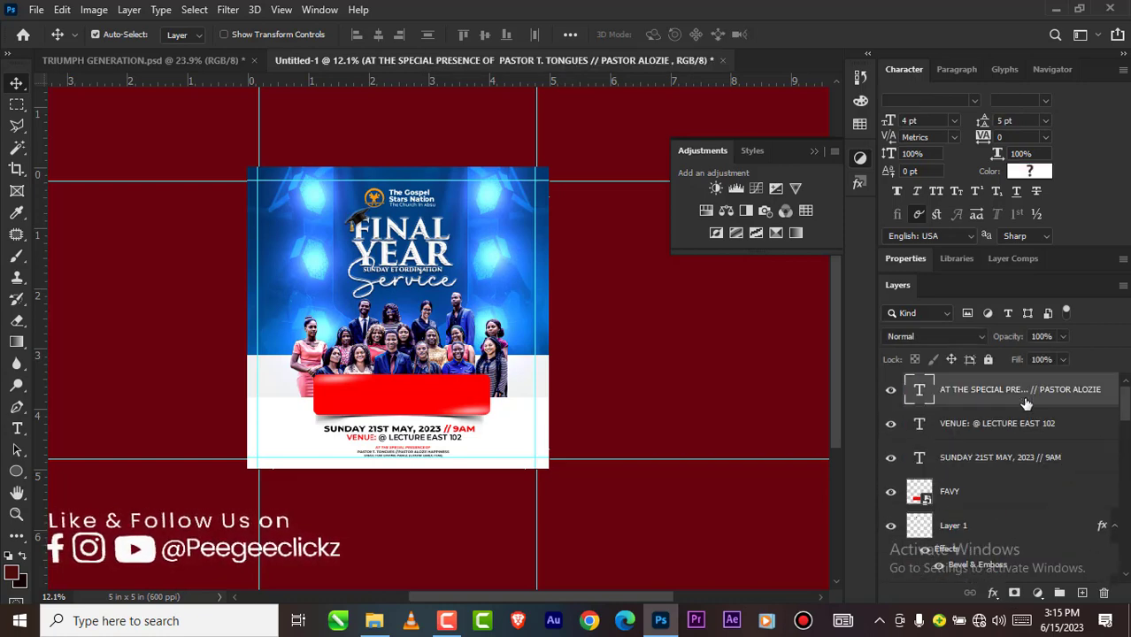
scroll(1025, 416, down, 5)
scroll(1024, 440, down, 8)
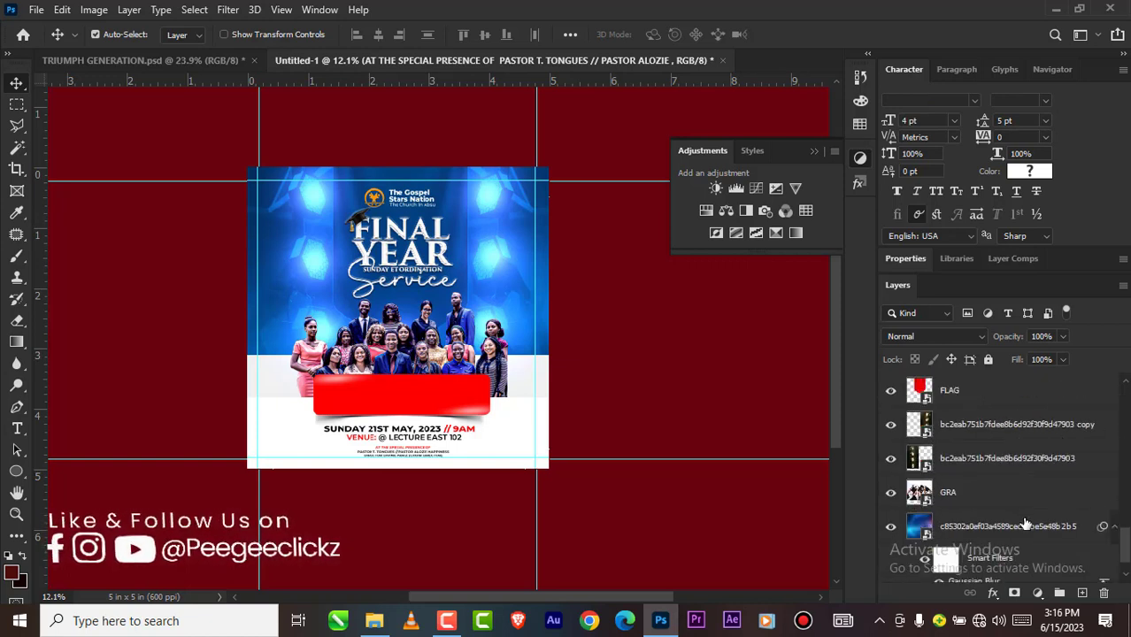
shift+click(1024, 525)
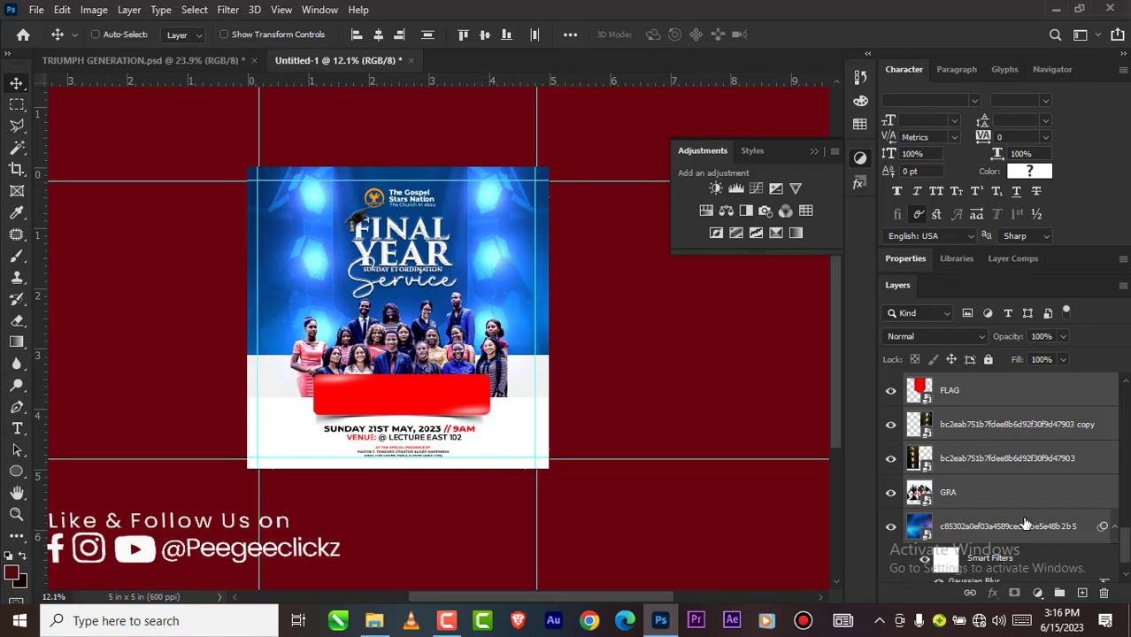
key(ctrl+j)
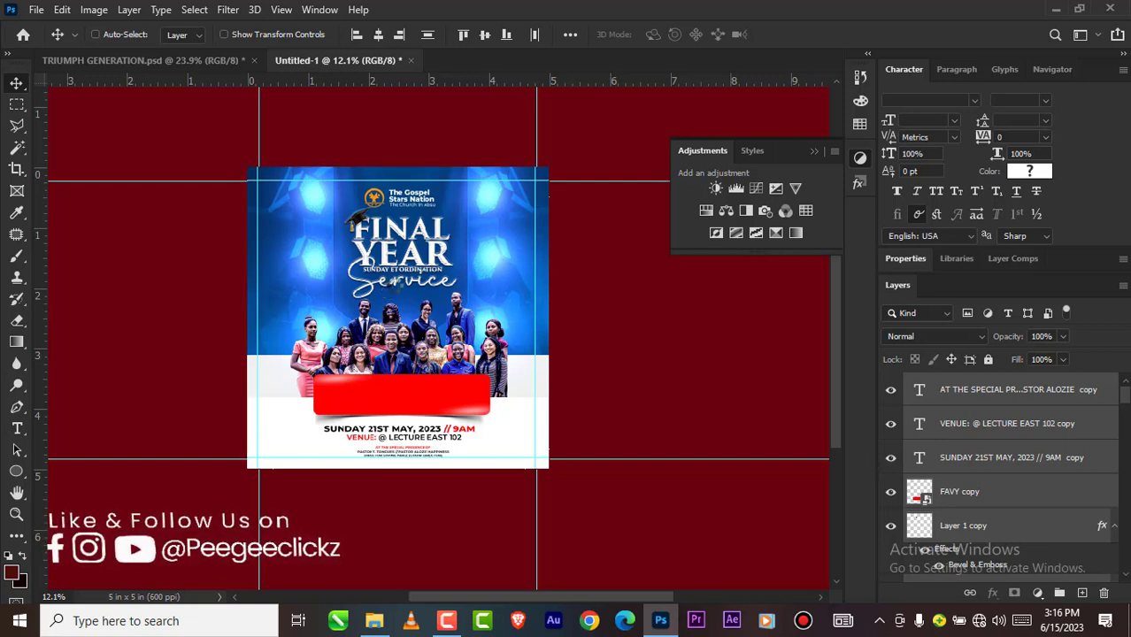
key(ctrl+e)
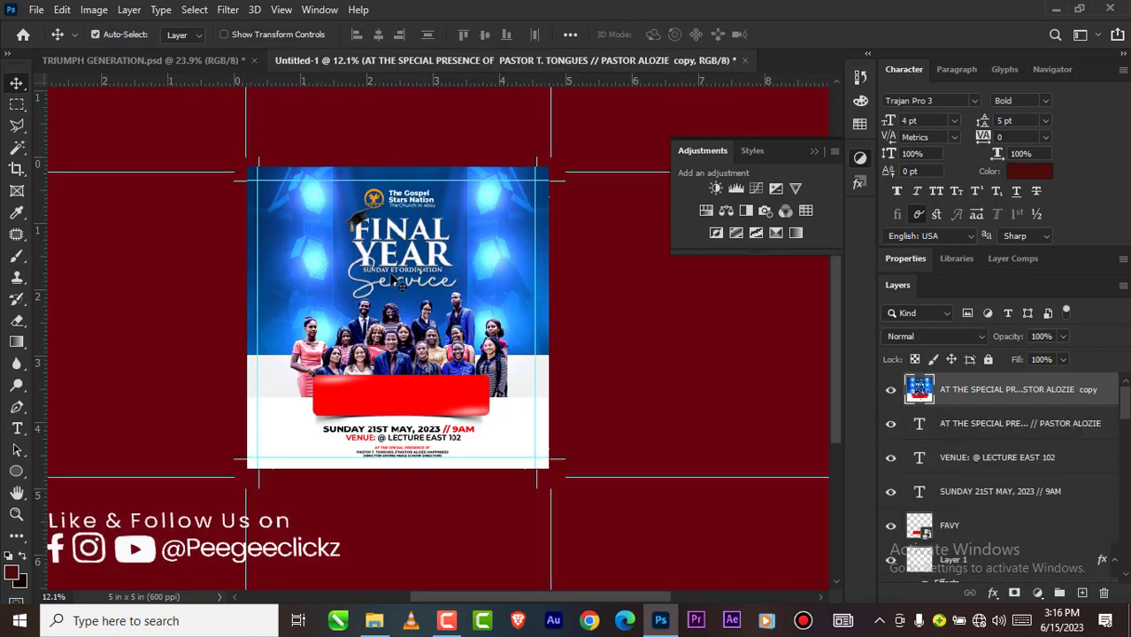
Step: Try the PSDESIRE - NAS...LLE COLOR TONE user preset on the merged layer in the Camera Raw filter
scroll(412, 246, up, 2)
scroll(408, 241, up, 3)
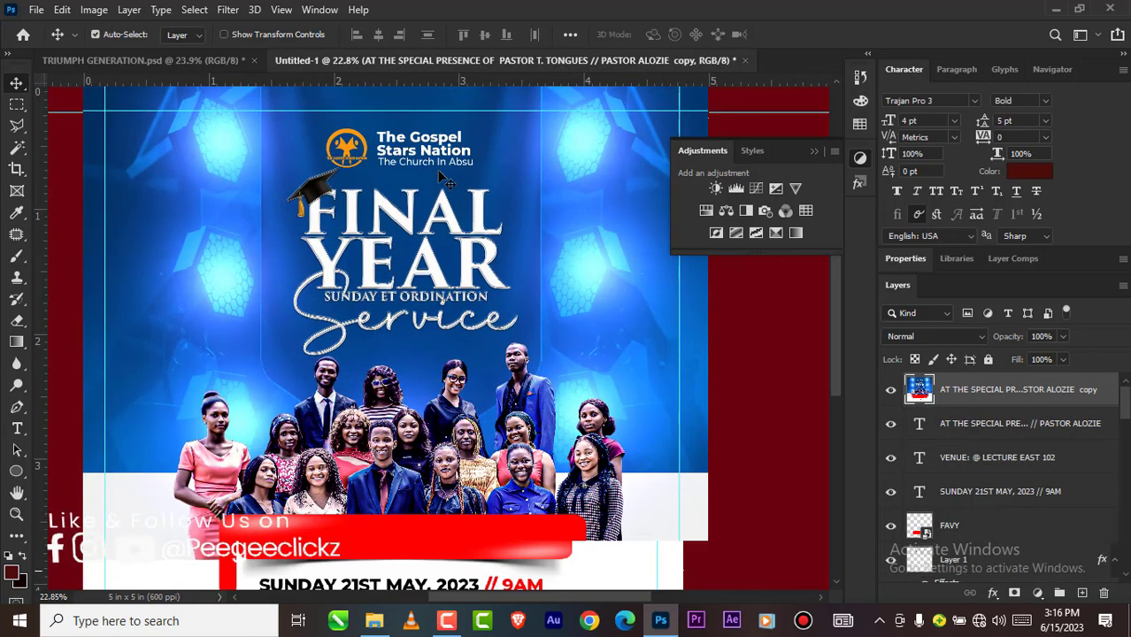
scroll(446, 180, up, 2)
scroll(434, 288, up, 2)
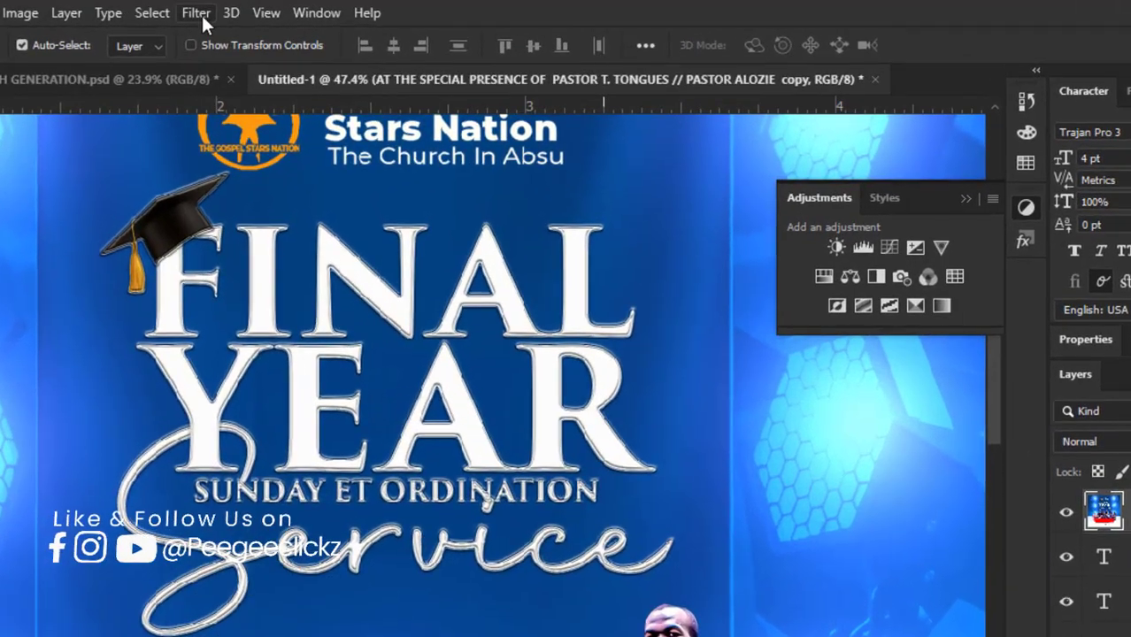
click(232, 15)
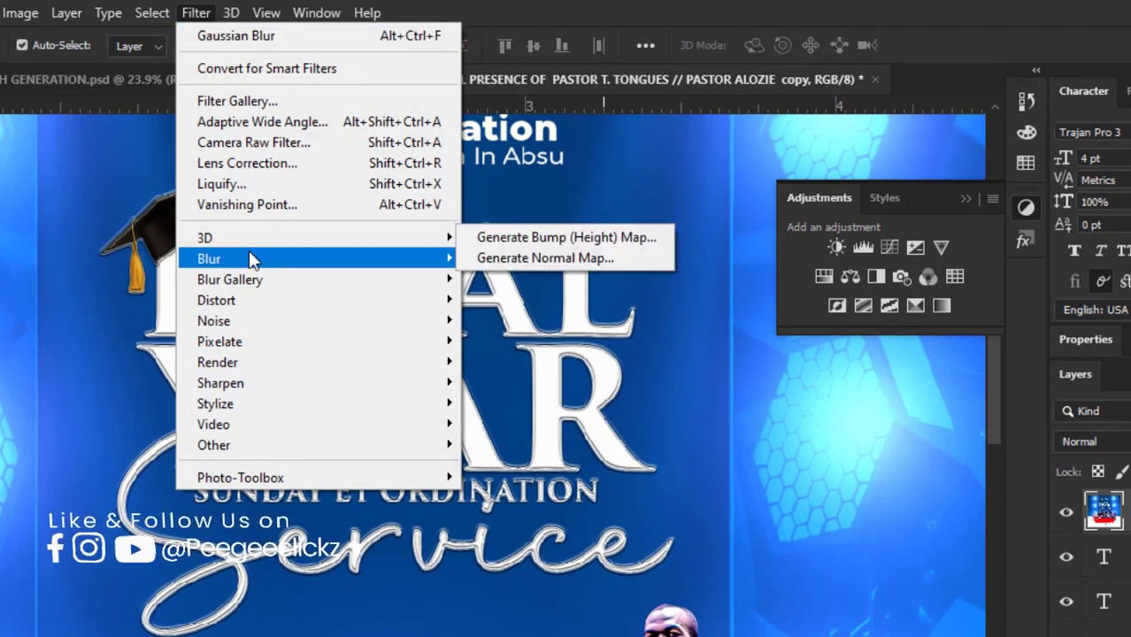
click(259, 144)
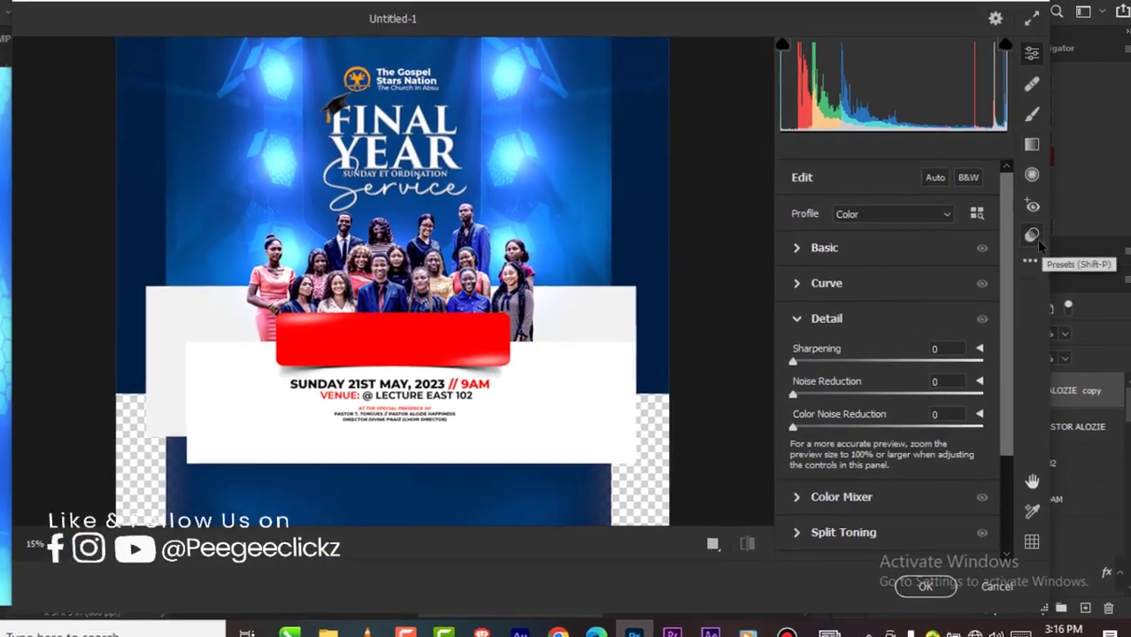
click(1032, 245)
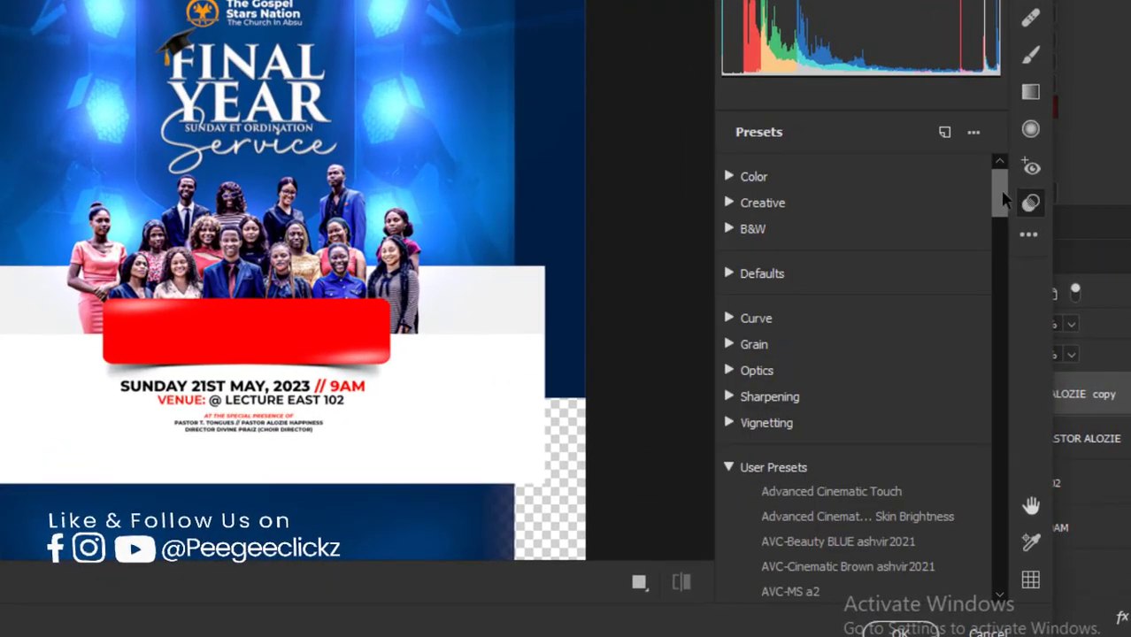
drag(996, 193, 993, 585)
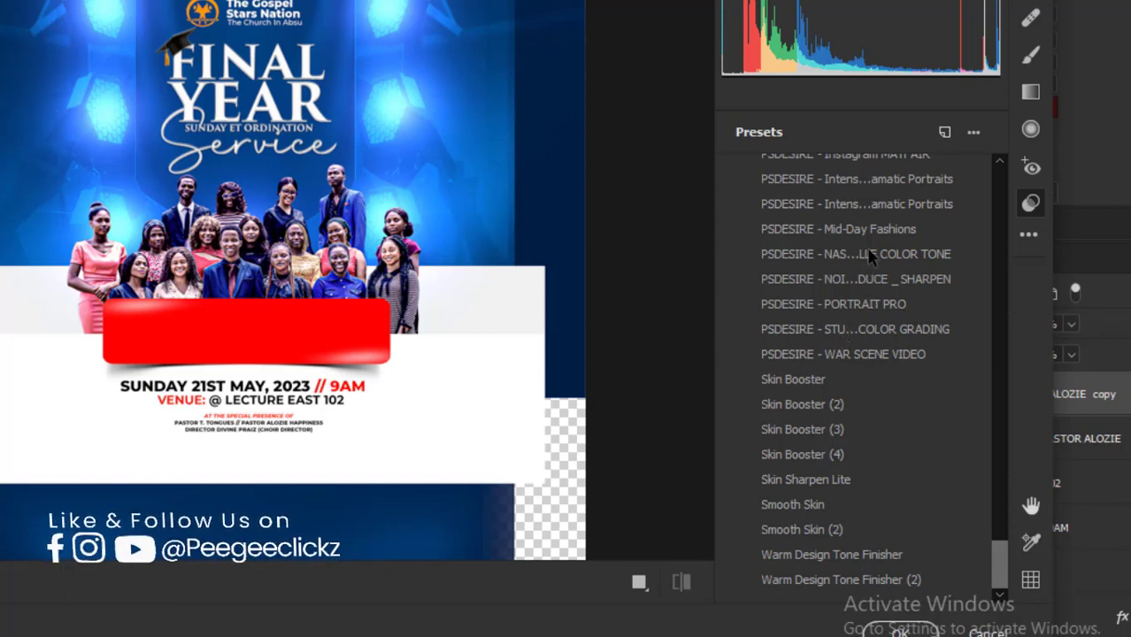
scroll(869, 255, up, 1)
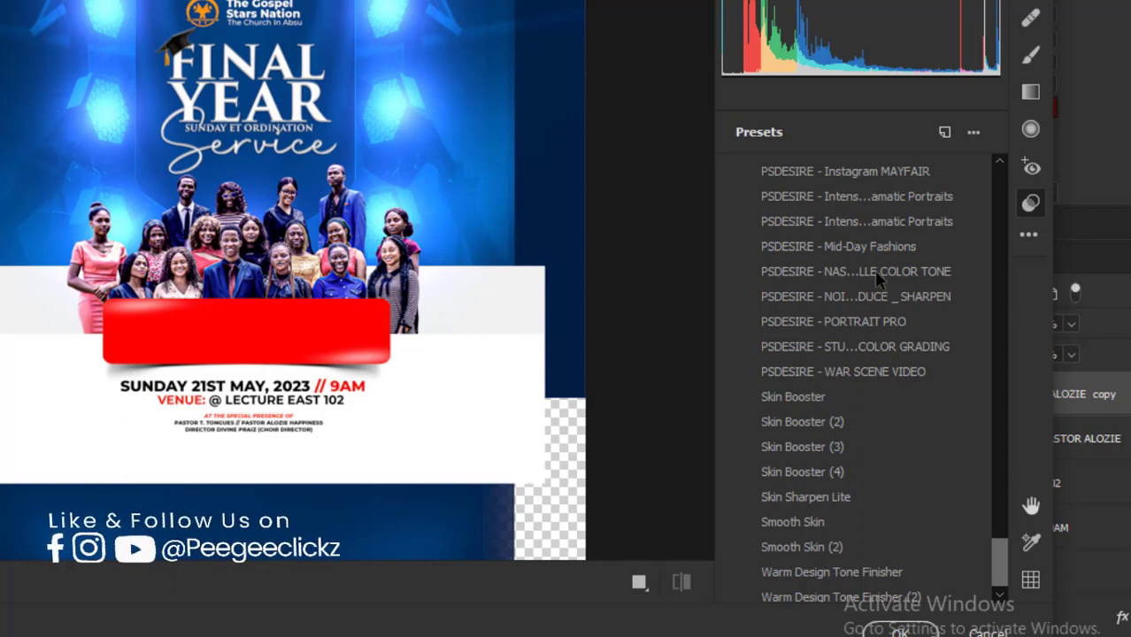
click(874, 271)
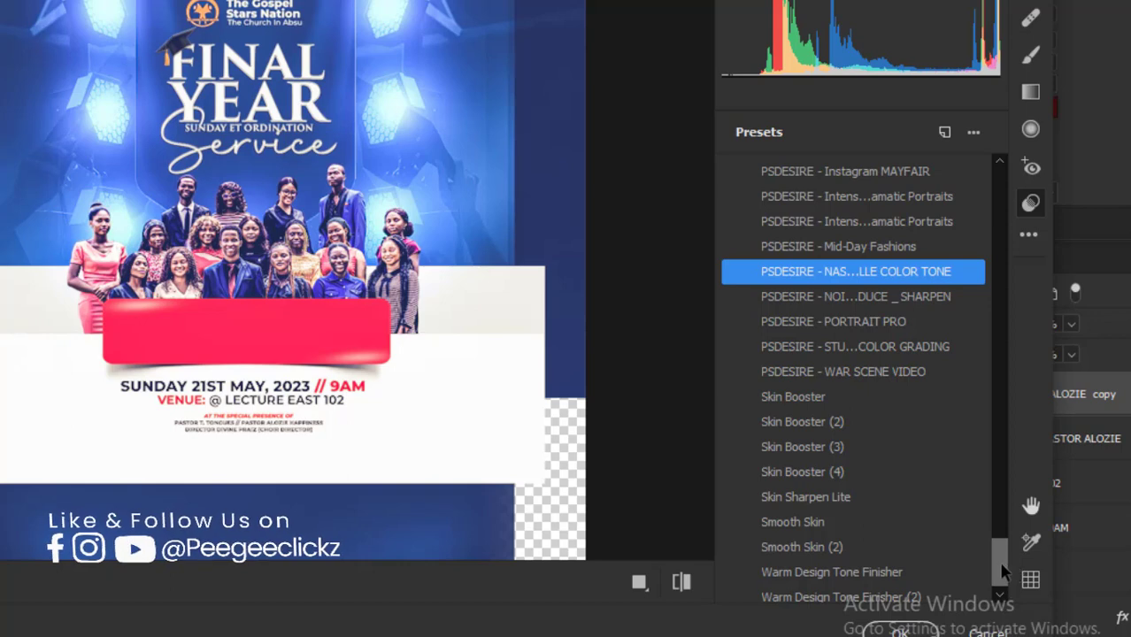
scroll(1003, 494, up, 3)
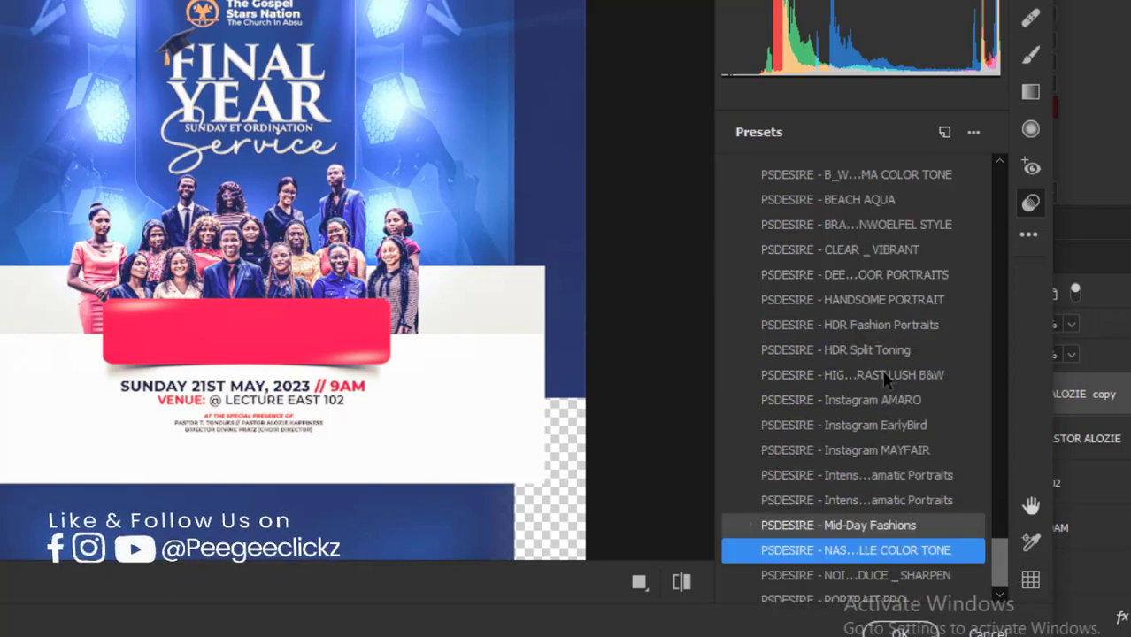
scroll(885, 376, down, 2)
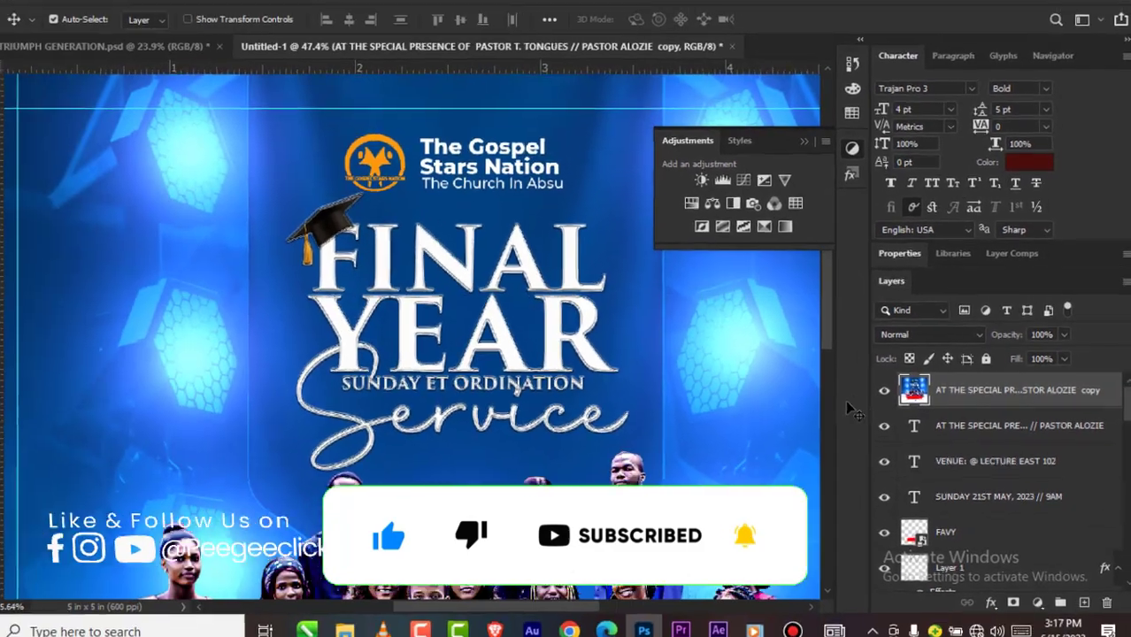
Step: Delete the merged copy layer at the top of the layer stack
scroll(1045, 514, down, 3)
scroll(1043, 481, up, 3)
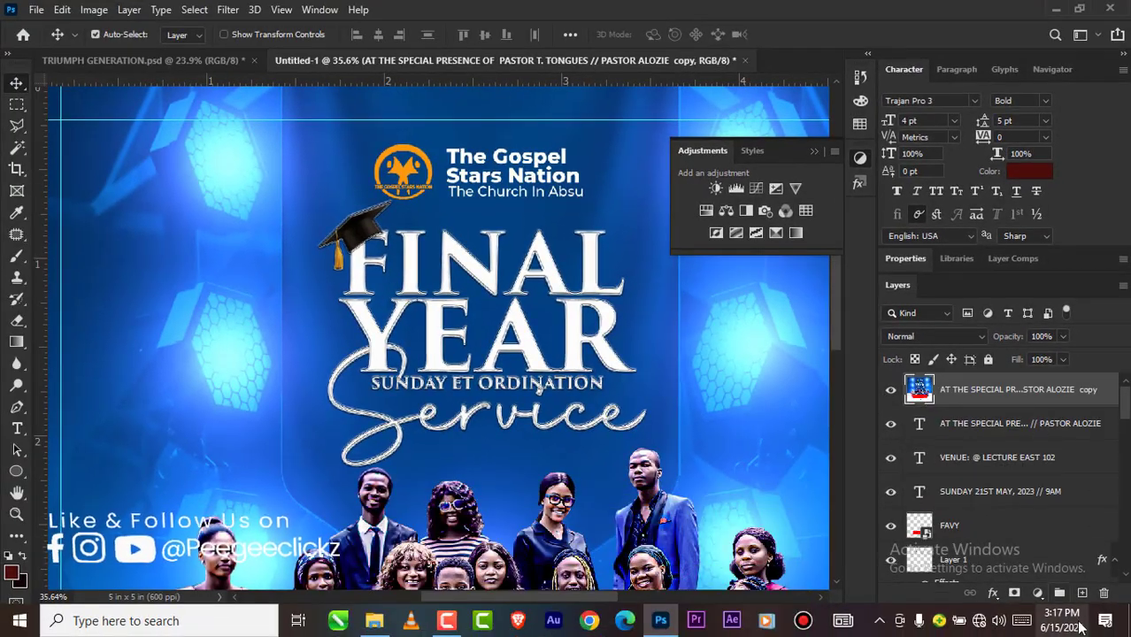
click(1104, 593)
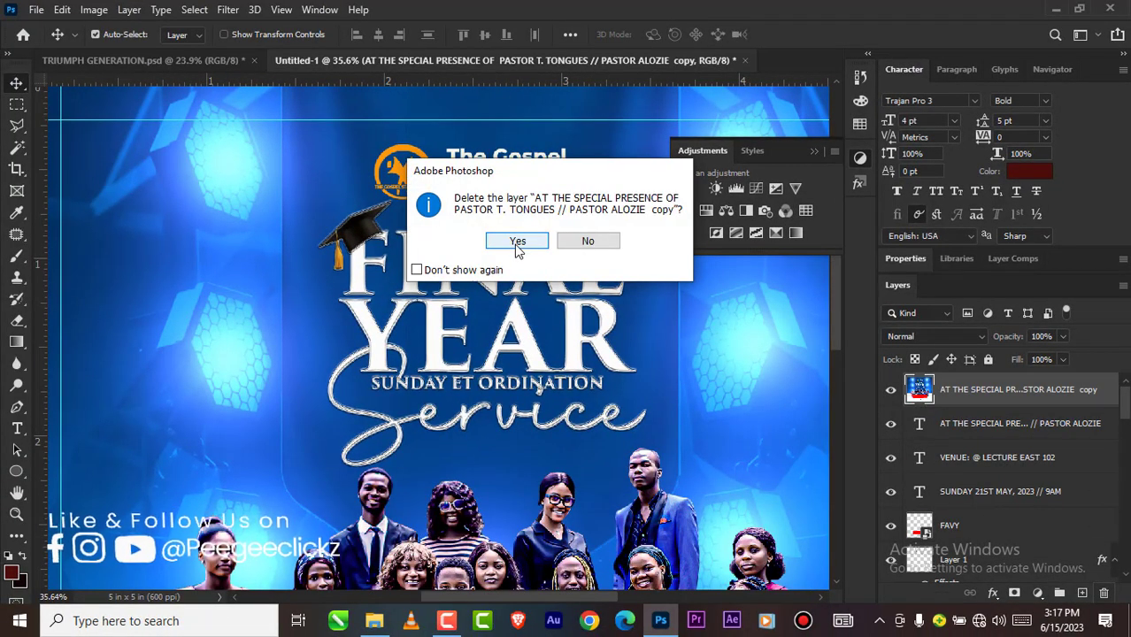
click(518, 241)
Step: Copy the TRIUMPHANT GENERATION text layer from TRIUMPH GENERATION.psd onto the red banner in Untitled-1
scroll(398, 254, down, 2)
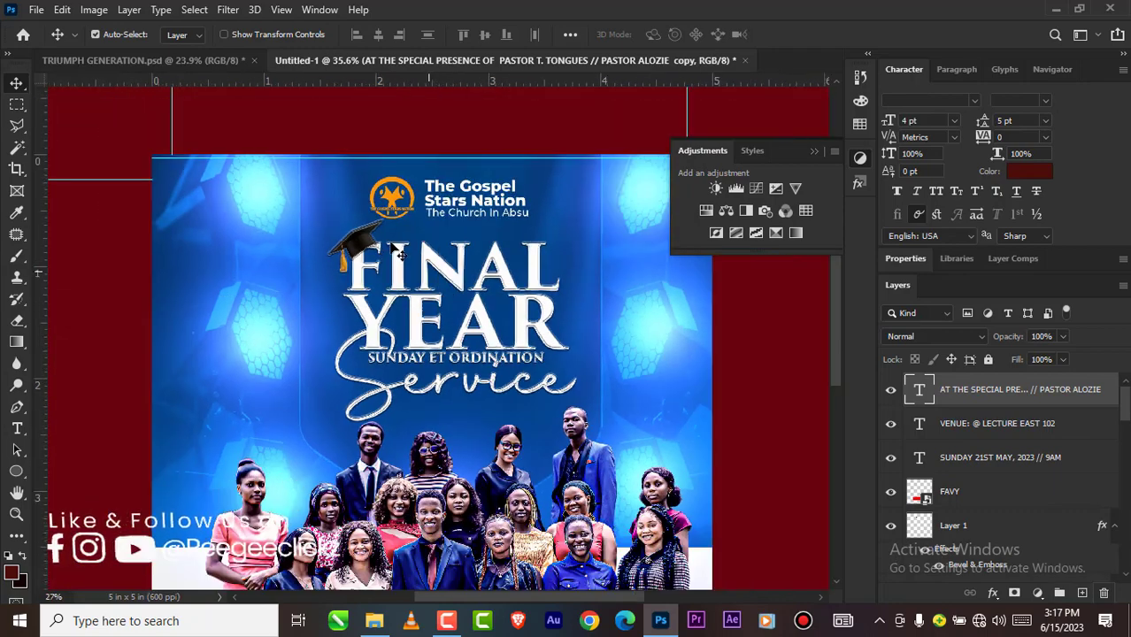
scroll(396, 250, down, 4)
scroll(385, 410, up, 3)
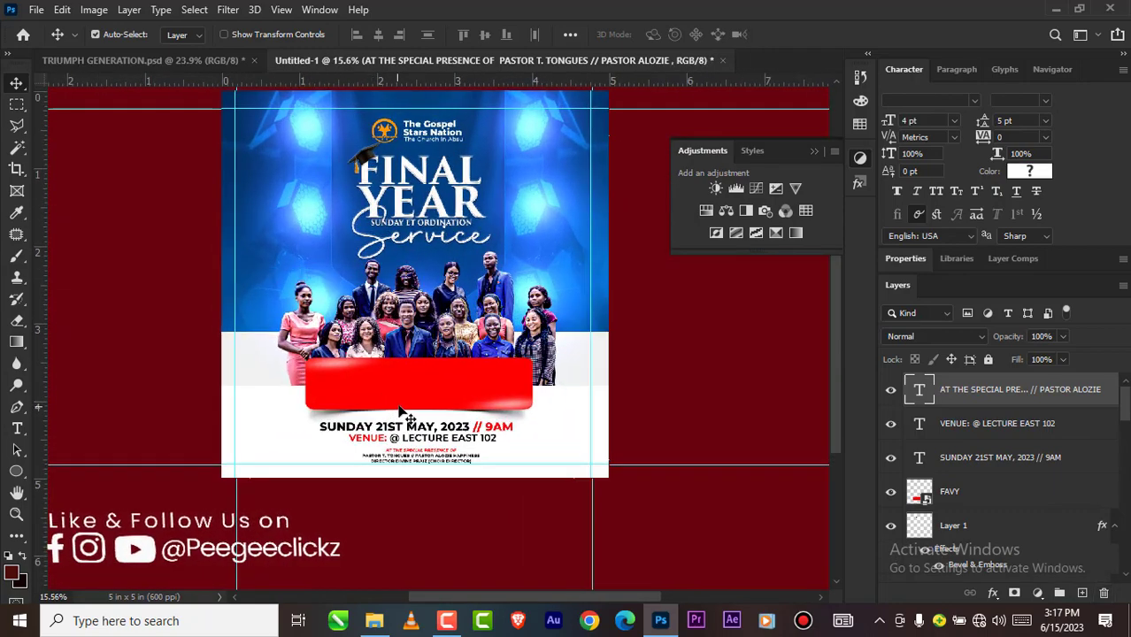
click(174, 64)
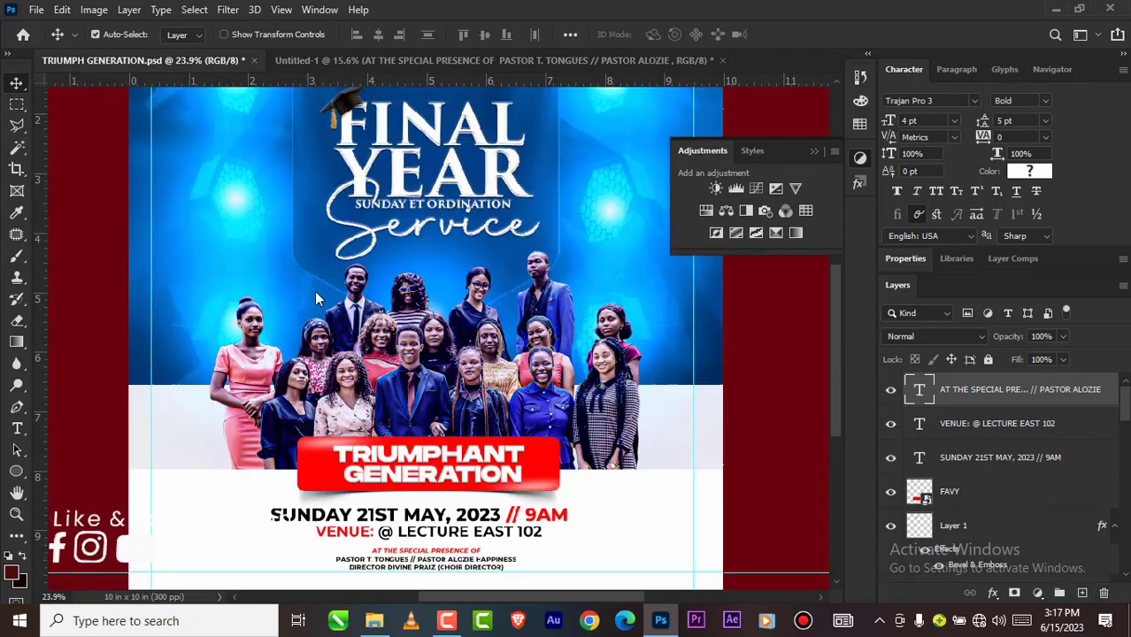
click(410, 468)
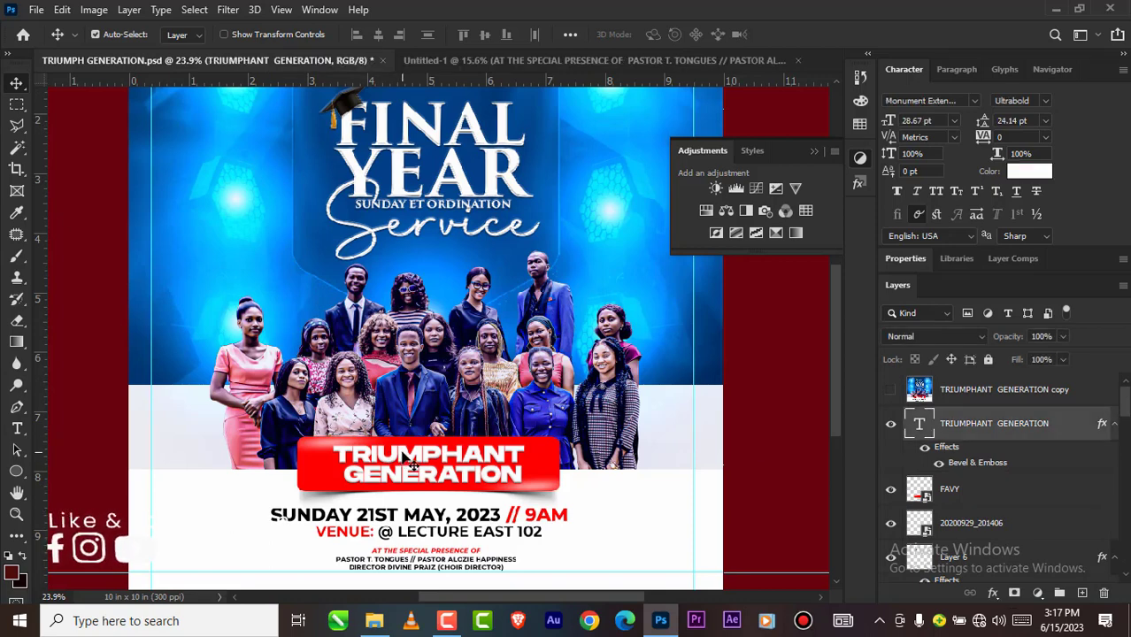
drag(413, 464, 425, 218)
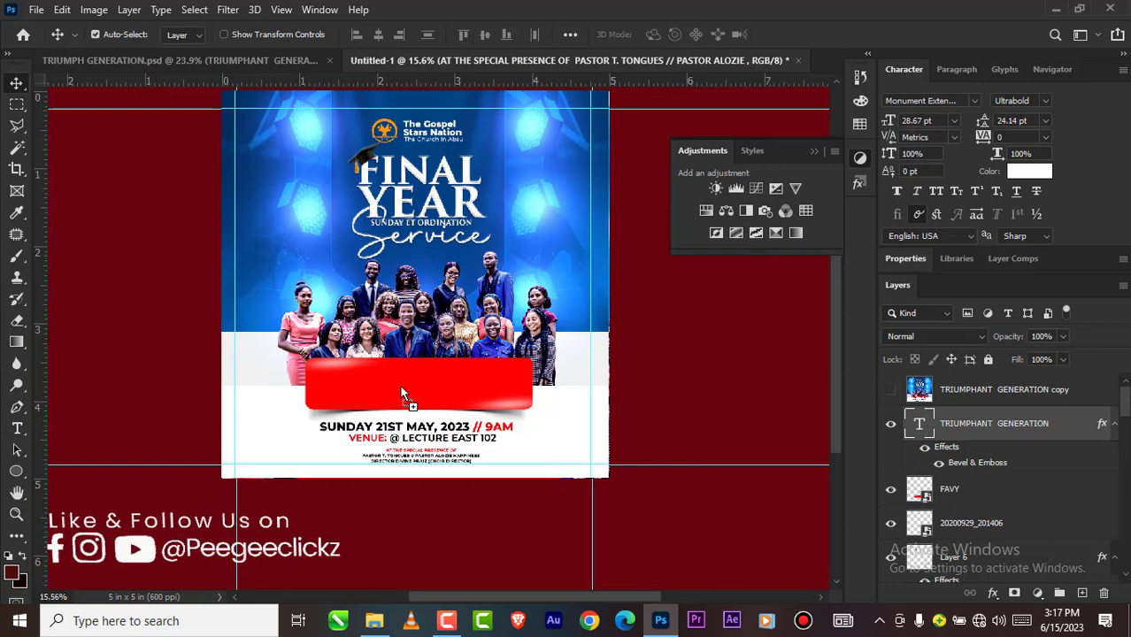
drag(401, 389, 403, 386)
Step: Scale the TRIUMPHANT GENERATION text to about 131.86% and center it on the red banner
scroll(403, 390, up, 2)
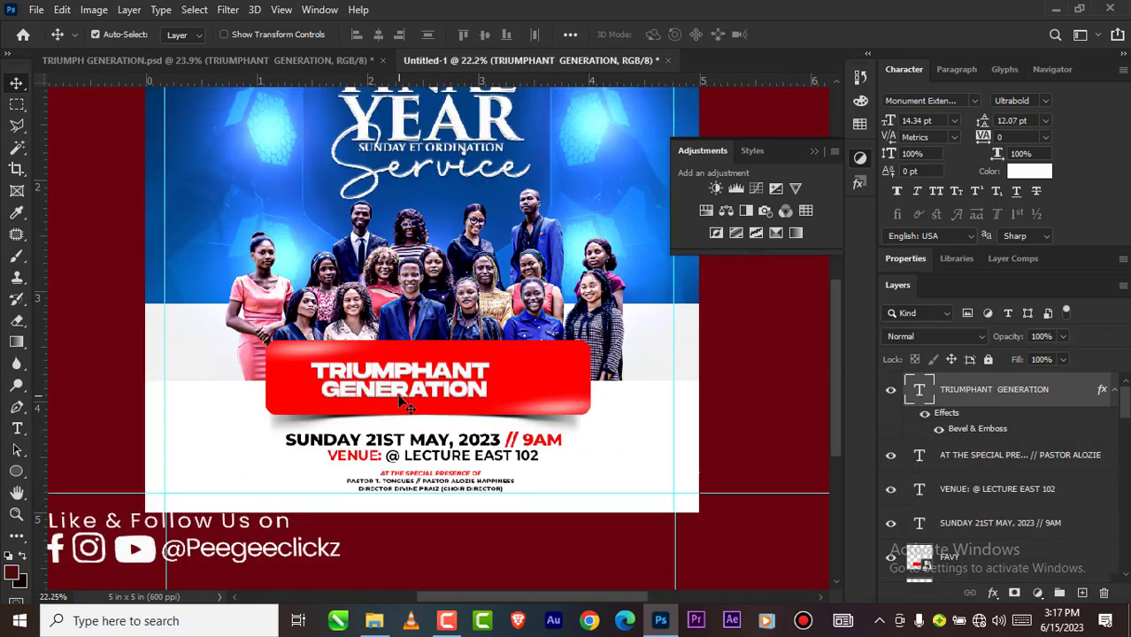
key(ctrl+t)
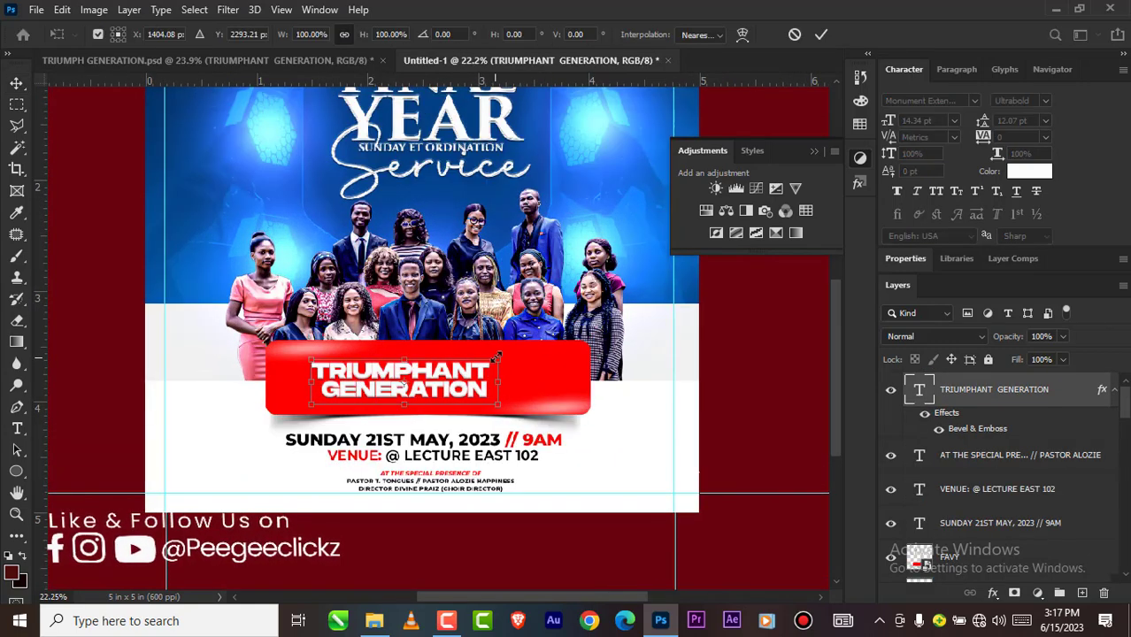
drag(498, 359, 558, 345)
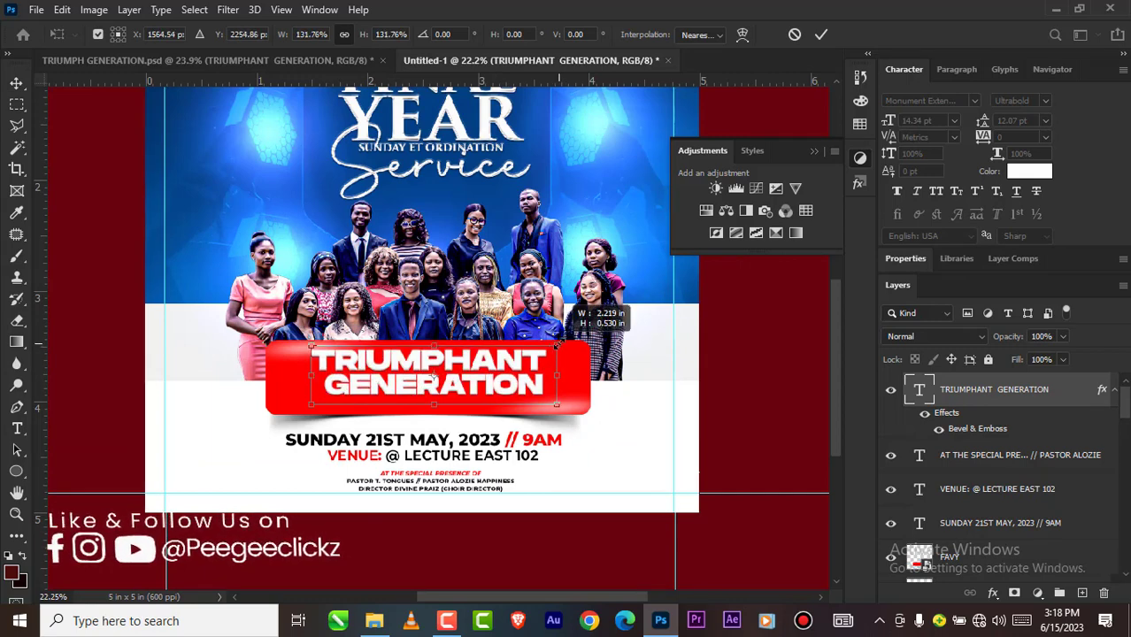
drag(403, 382, 400, 390)
click(818, 38)
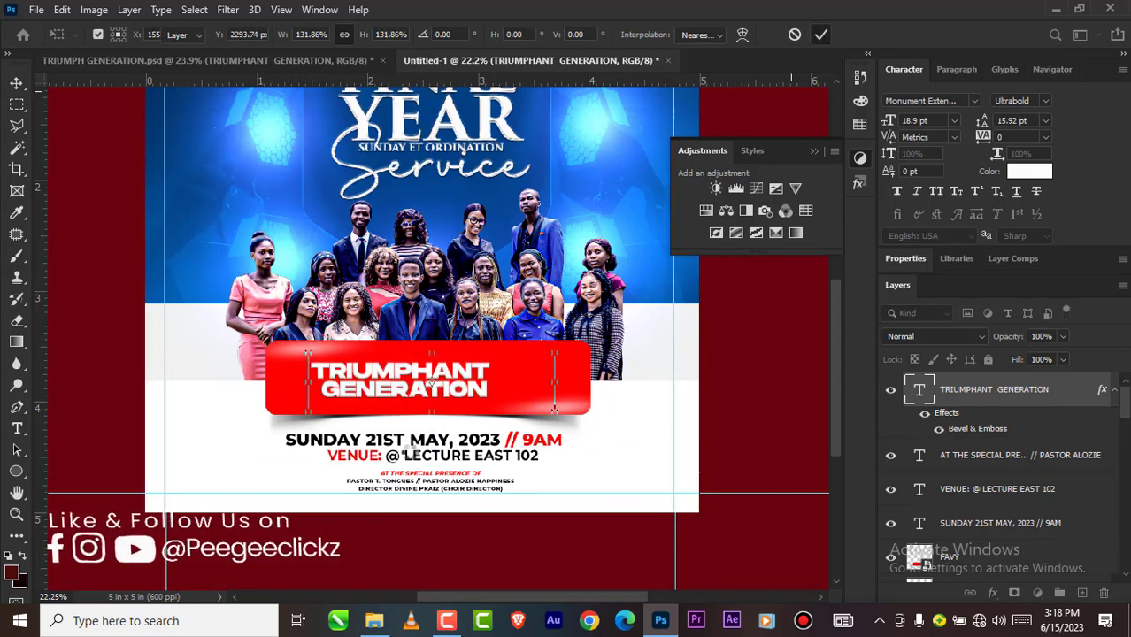
scroll(475, 398, up, 1)
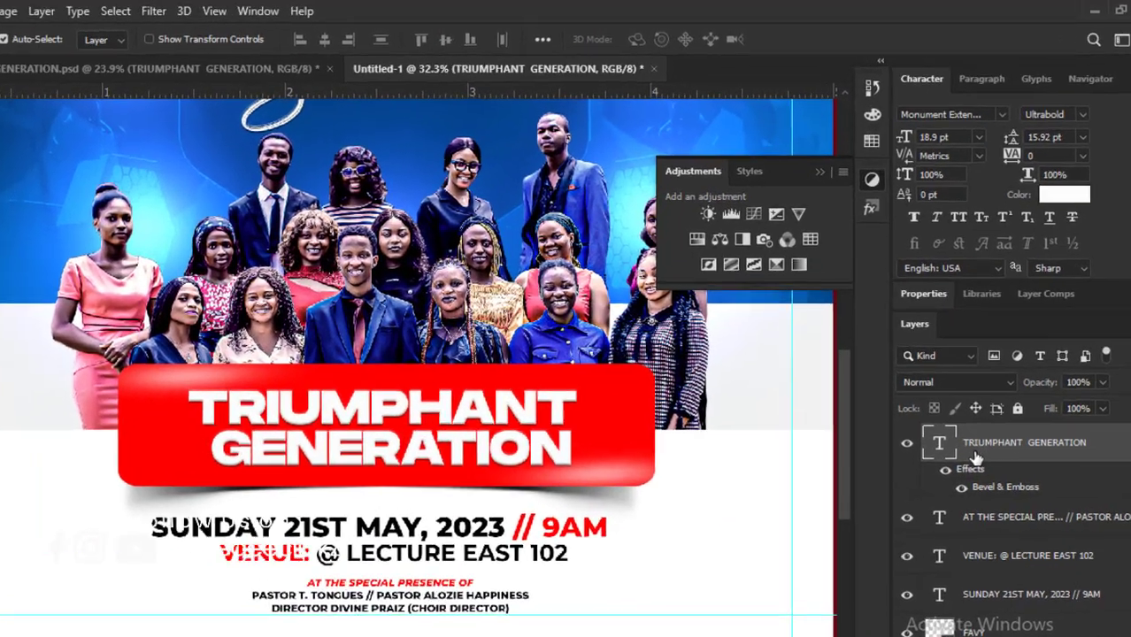
Step: Enable Bevel & Emboss on the TRIUMPHANT GENERATION text, trying other contour shapes and settling on the straight diagonal one
right_click(952, 398)
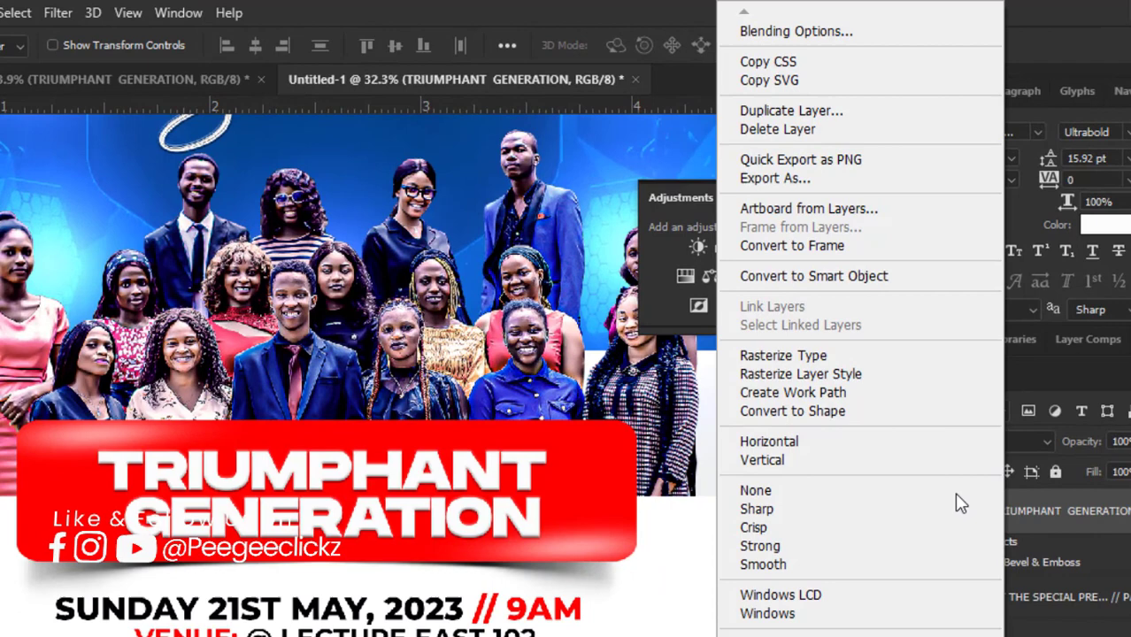
click(780, 35)
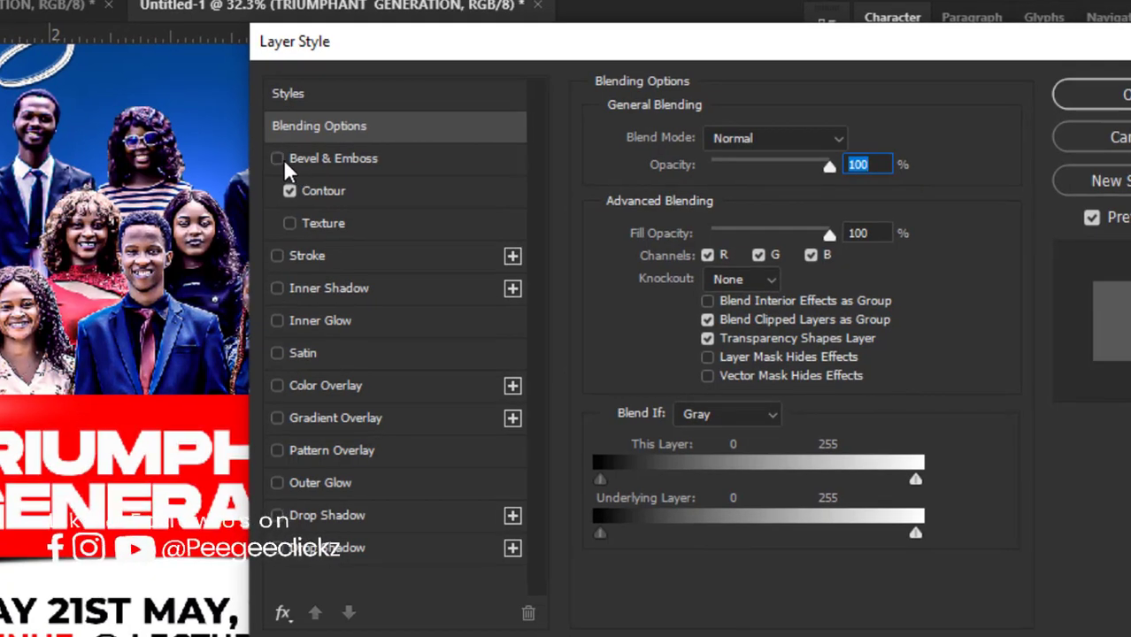
click(278, 158)
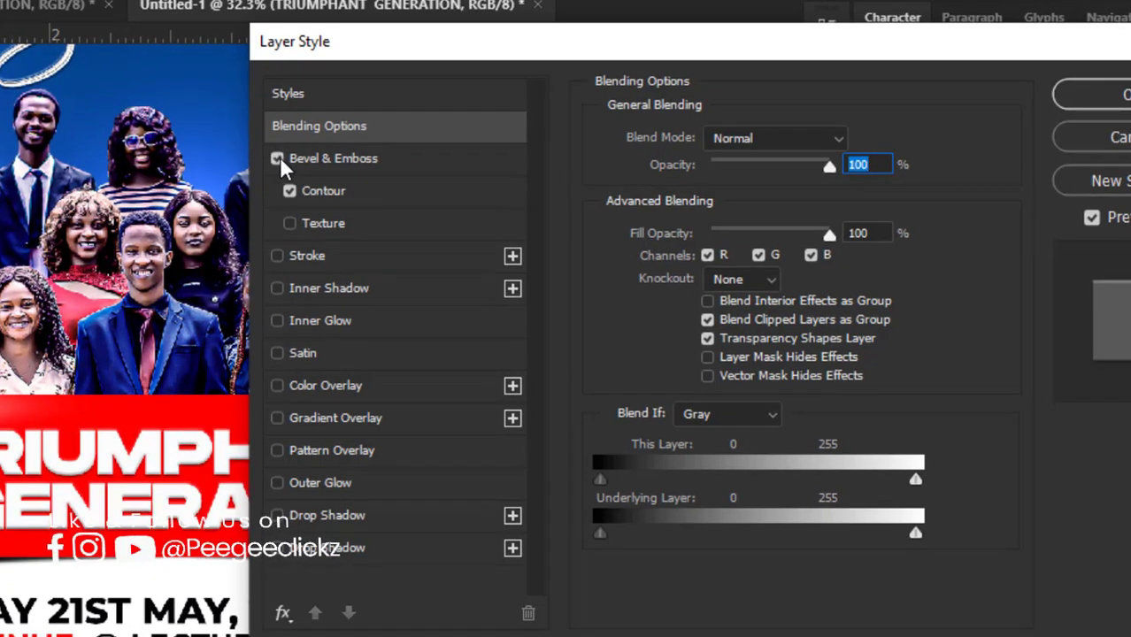
click(347, 191)
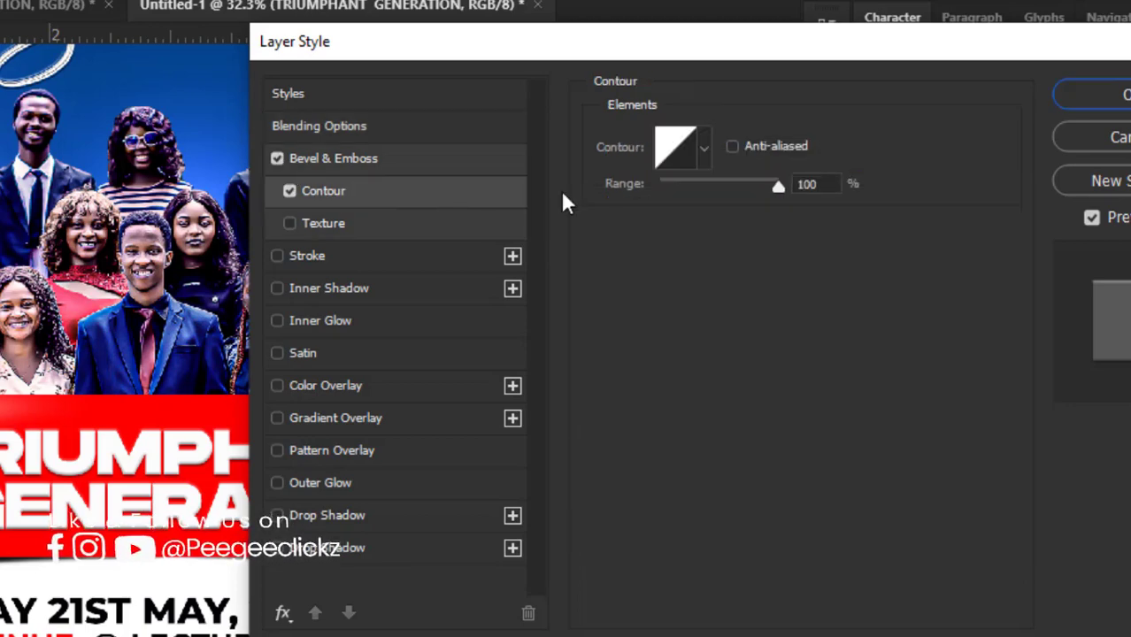
click(700, 148)
click(636, 253)
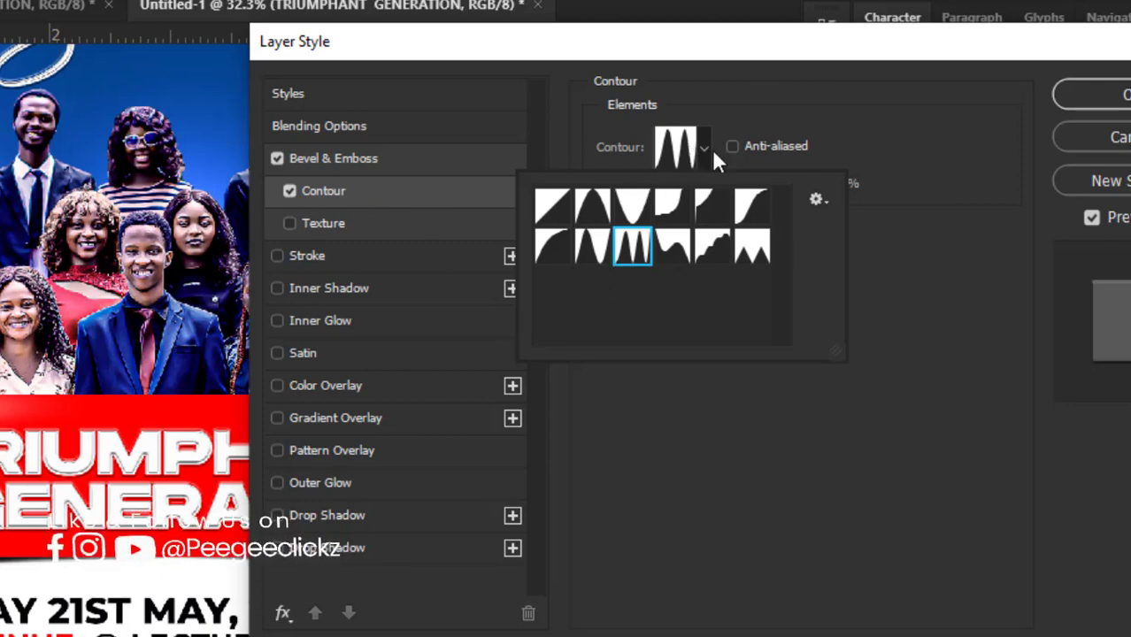
click(629, 206)
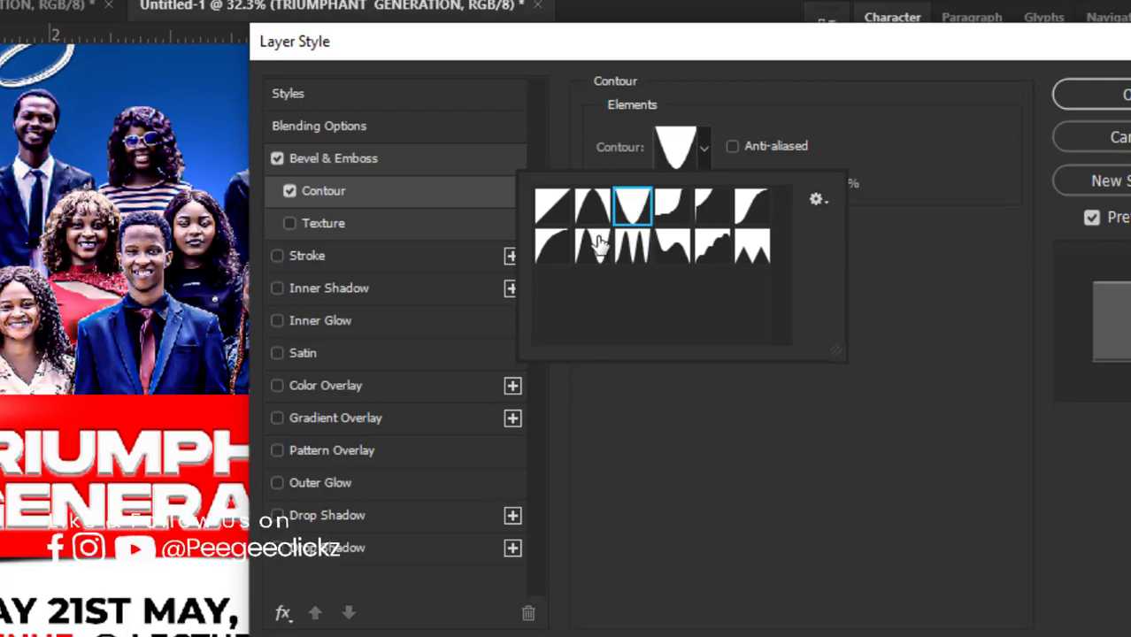
click(552, 209)
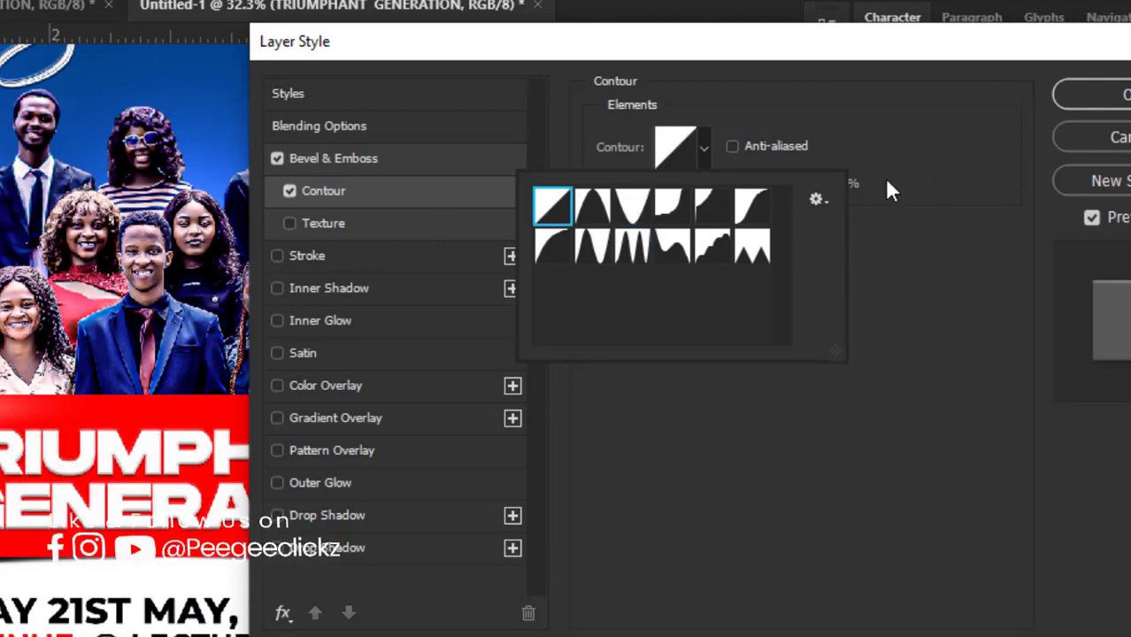
Step: Add a black Darken drop shadow to the TRIUMPHANT GENERATION text with 90% opacity, 90° angle, 5 px distance, 7% spread and 4 px size
click(344, 521)
click(343, 521)
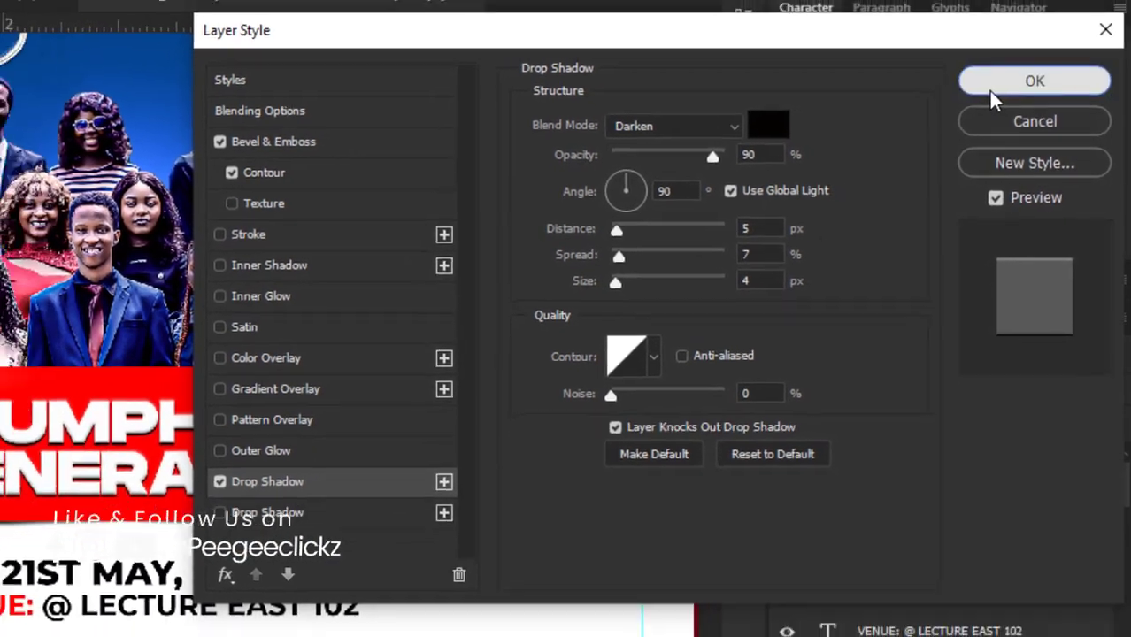
click(981, 83)
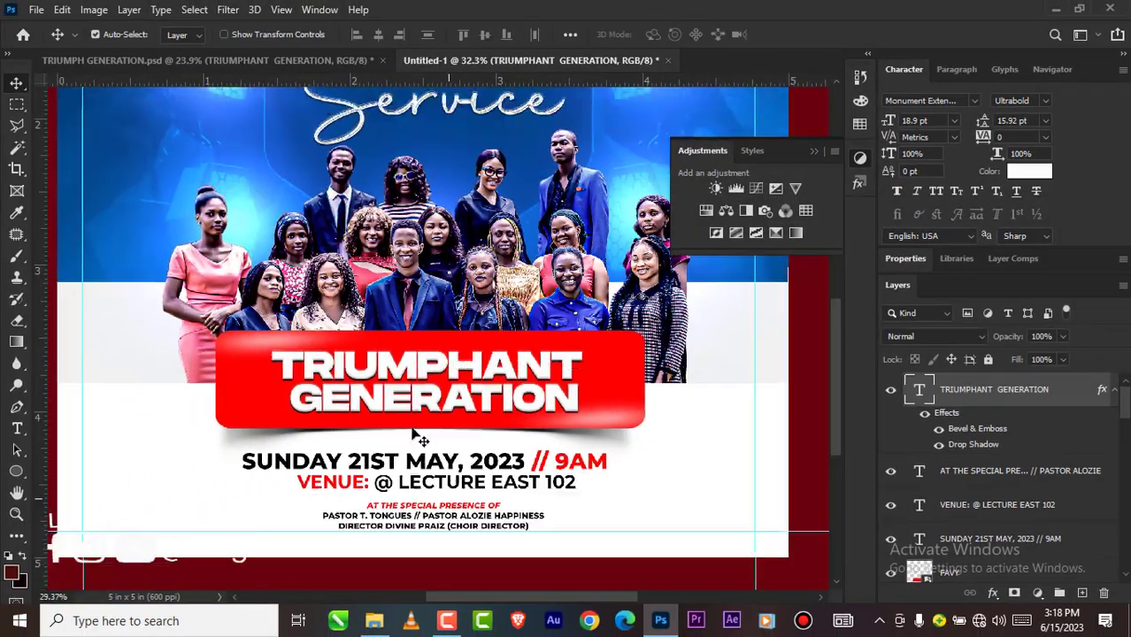
scroll(412, 434, down, 6)
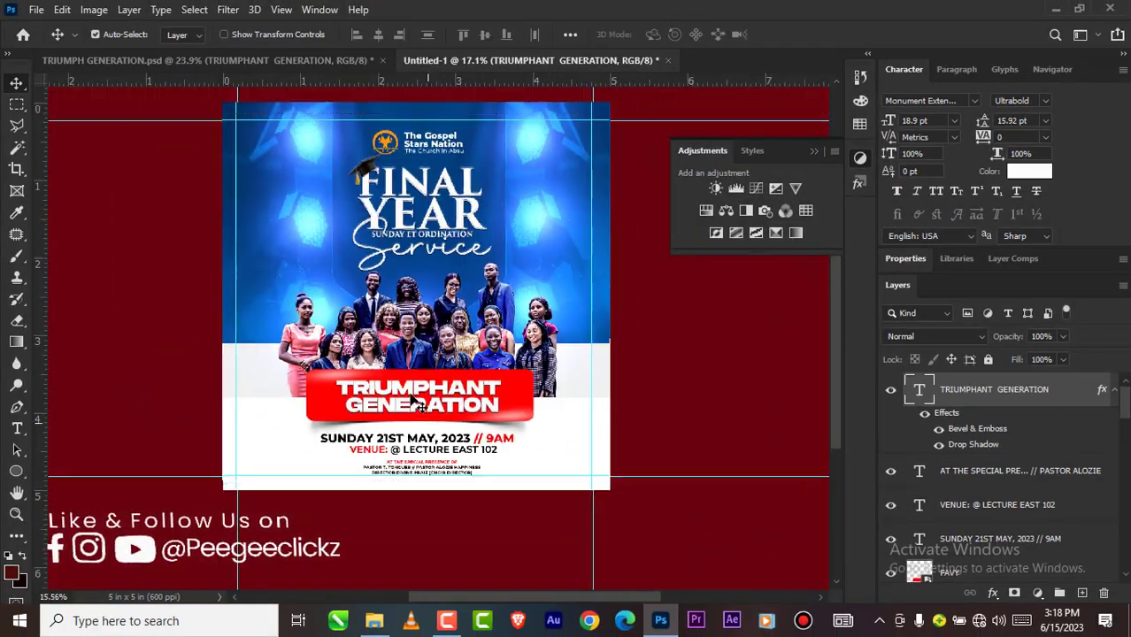
Step: Duplicate all layers from the TRIUMPHANT GENERATION text down to the blurred blue backdrop and merge the copies into one layer
scroll(1061, 378, down, 2)
scroll(1013, 389, up, 4)
scroll(1009, 425, down, 10)
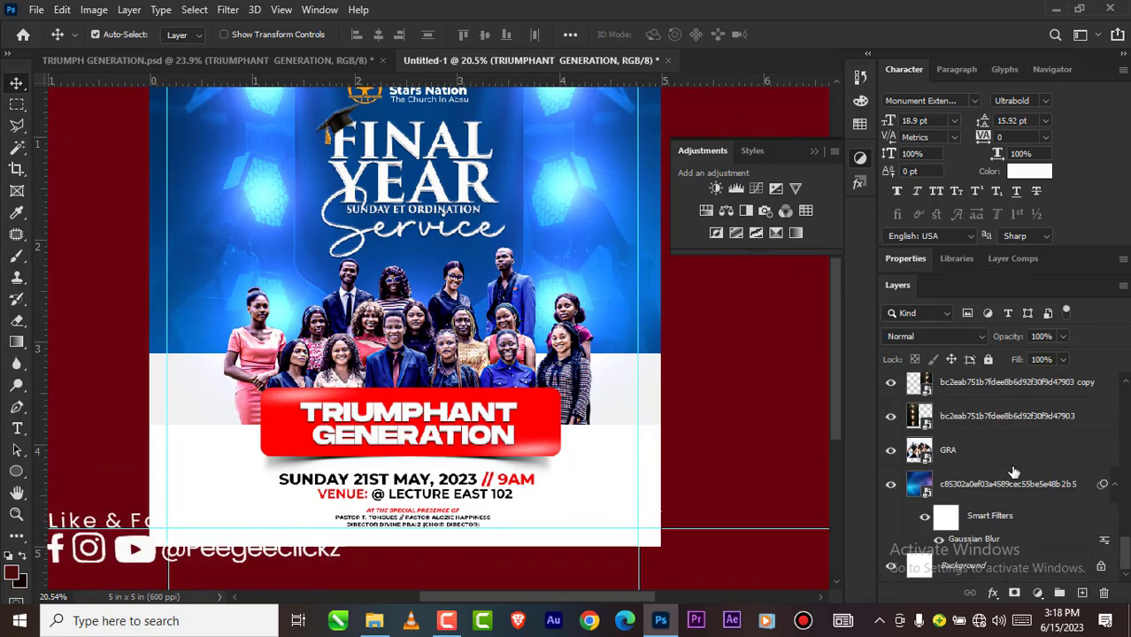
shift+click(1002, 486)
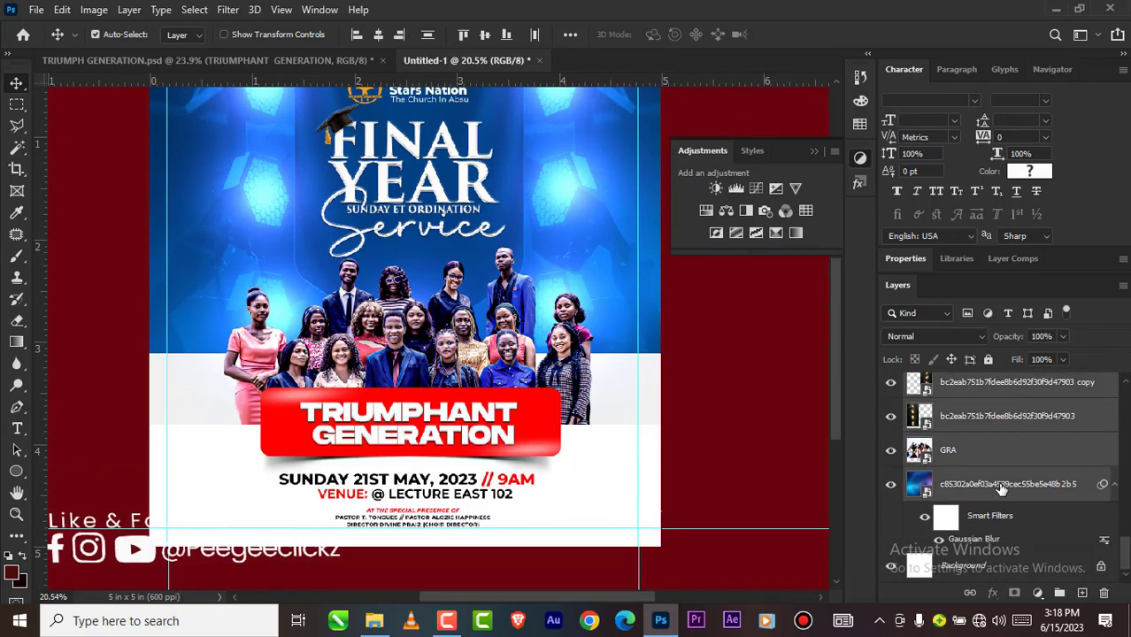
scroll(1002, 489, up, 5)
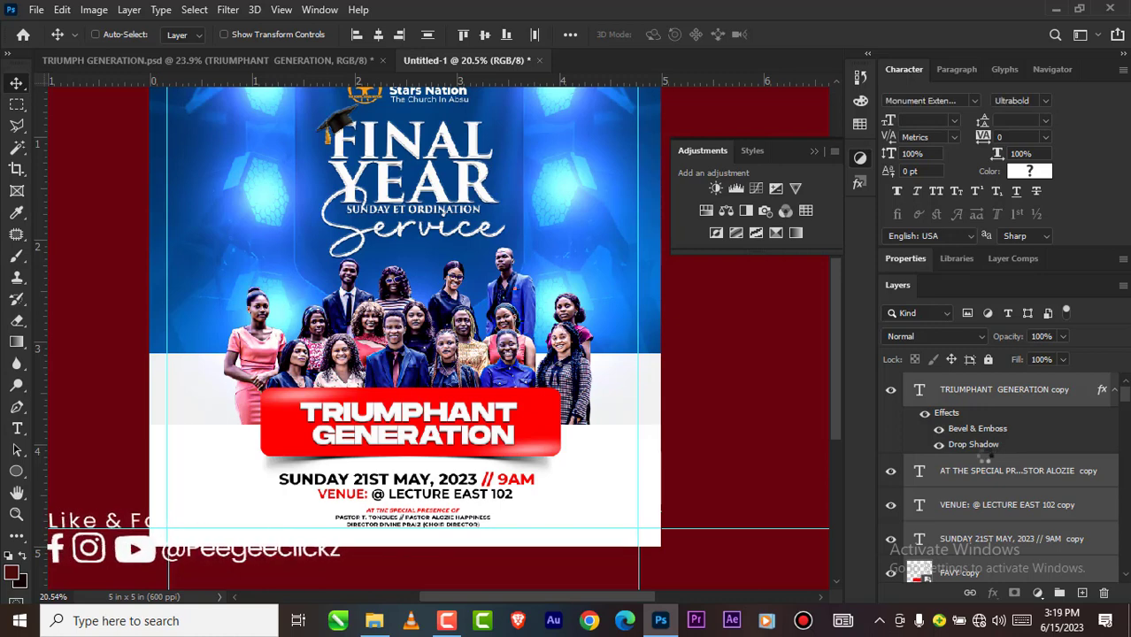
Step: Apply the Design Finisher user preset to the merged layer with the Camera Raw filter, after trying Design Finisher (3)
click(229, 11)
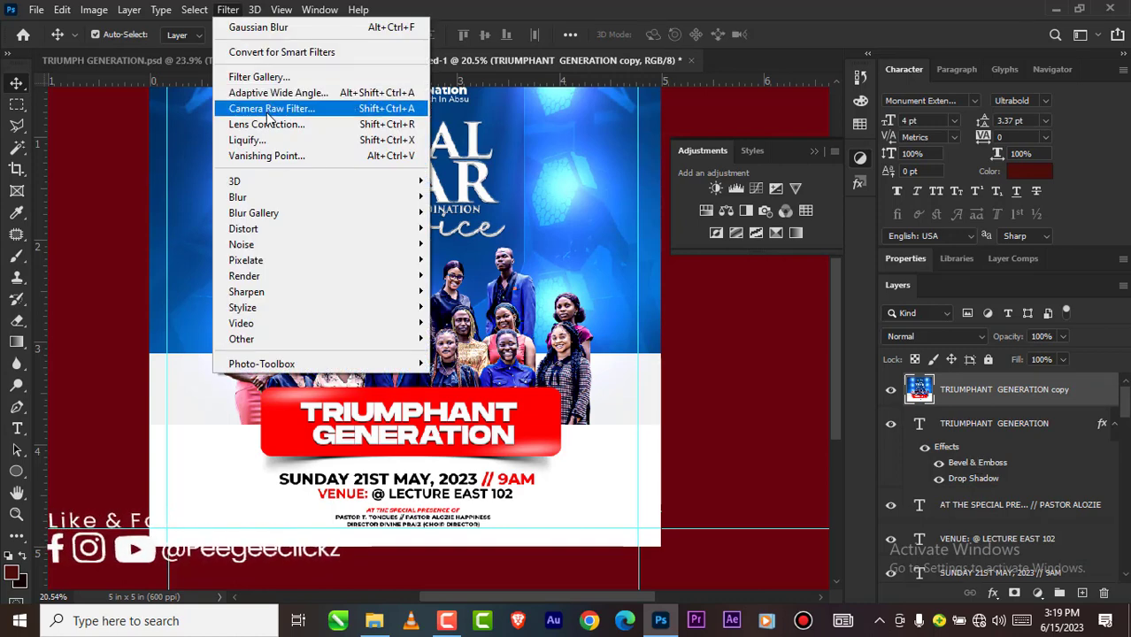
click(268, 109)
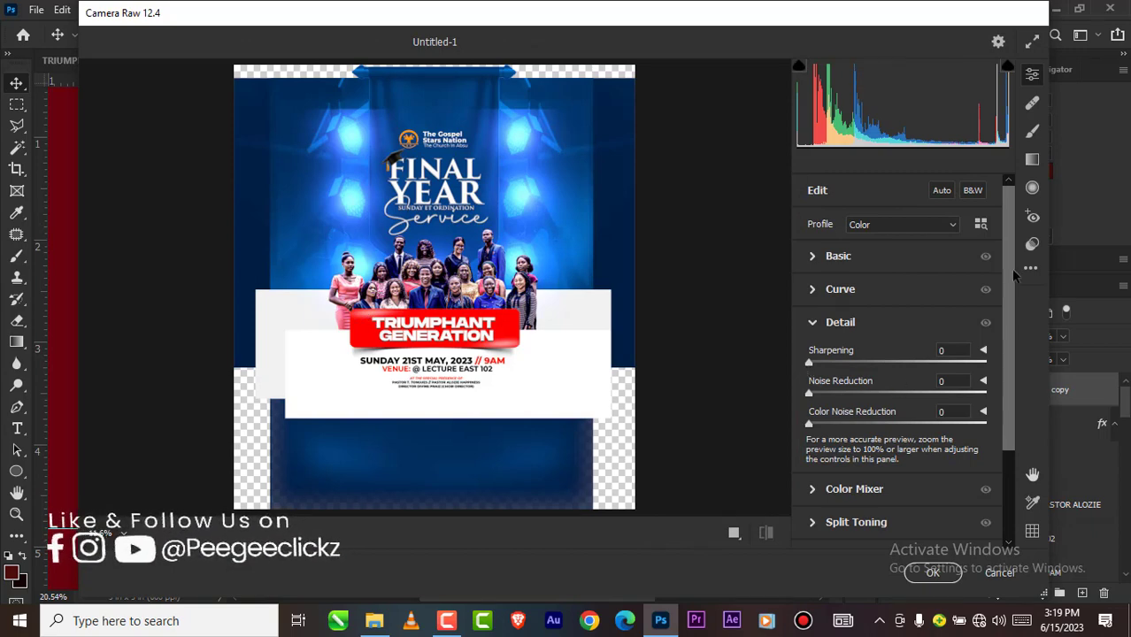
drag(1016, 276, 1017, 365)
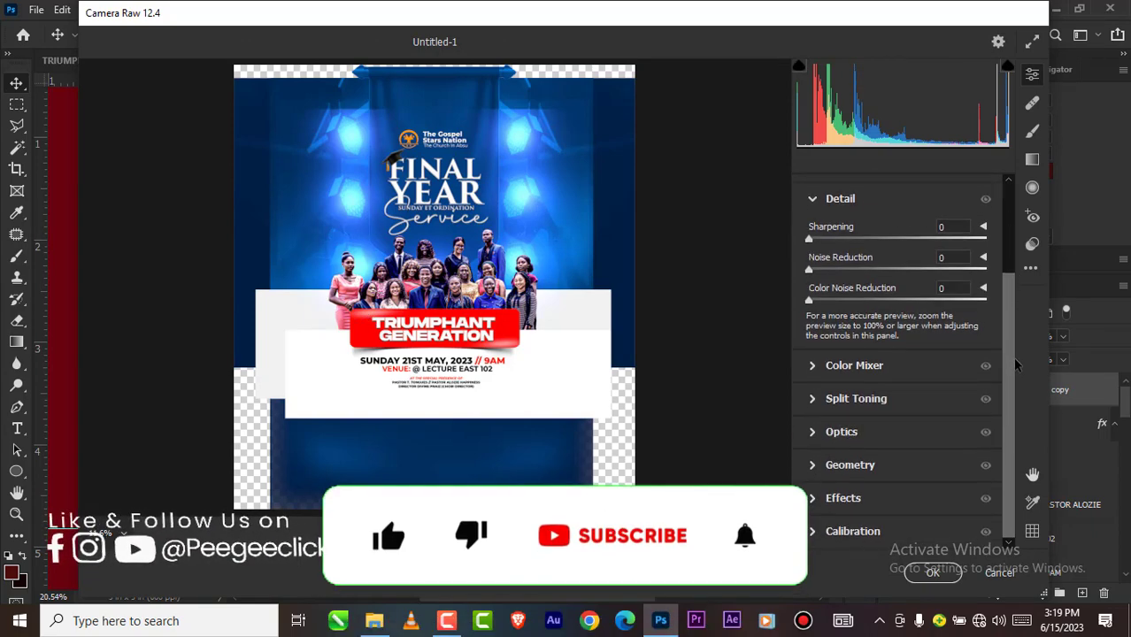
click(1016, 251)
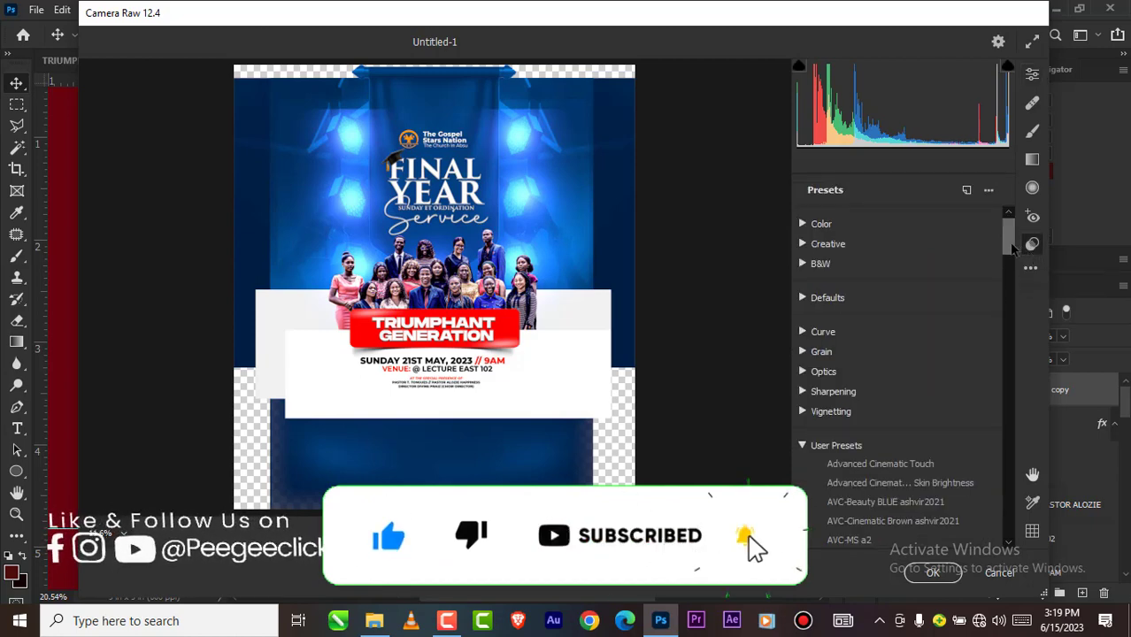
drag(1013, 251, 1006, 292)
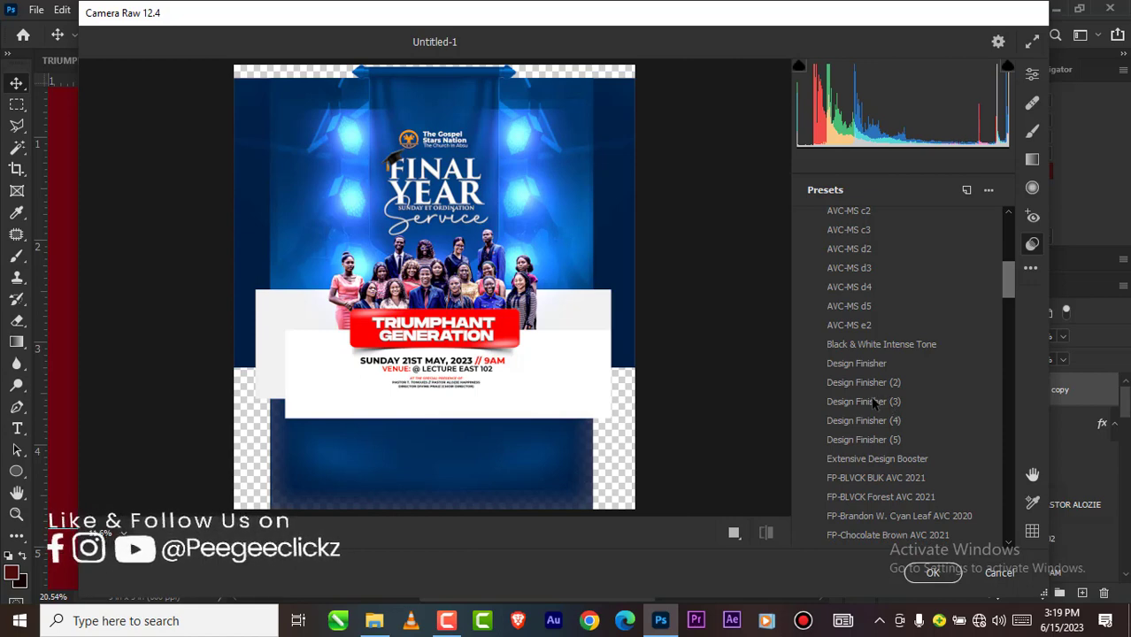
click(878, 403)
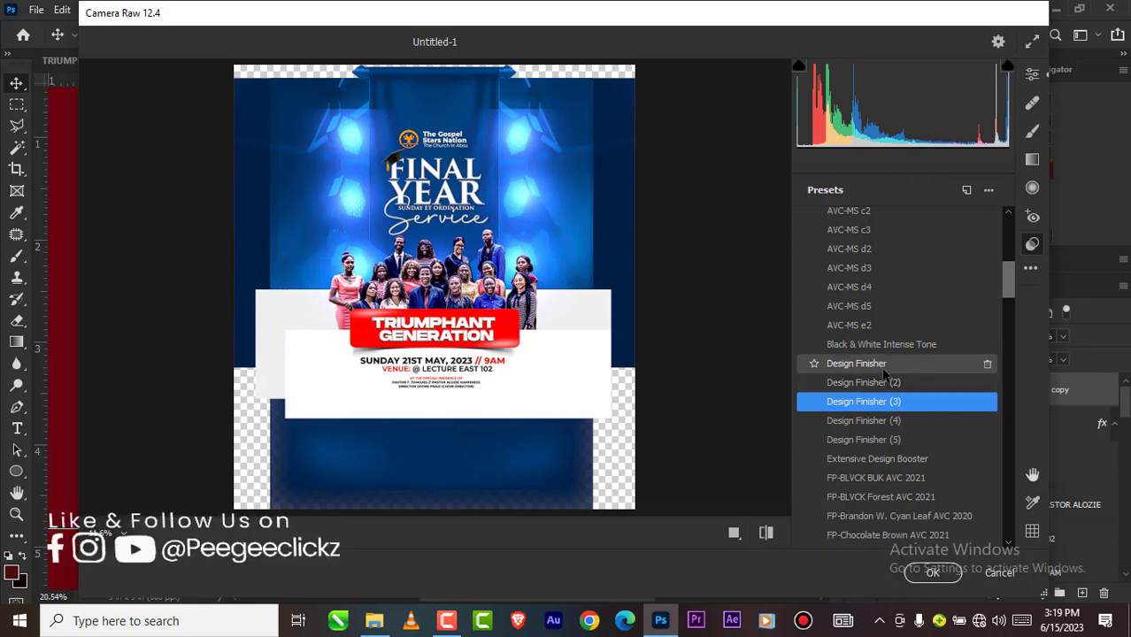
click(877, 364)
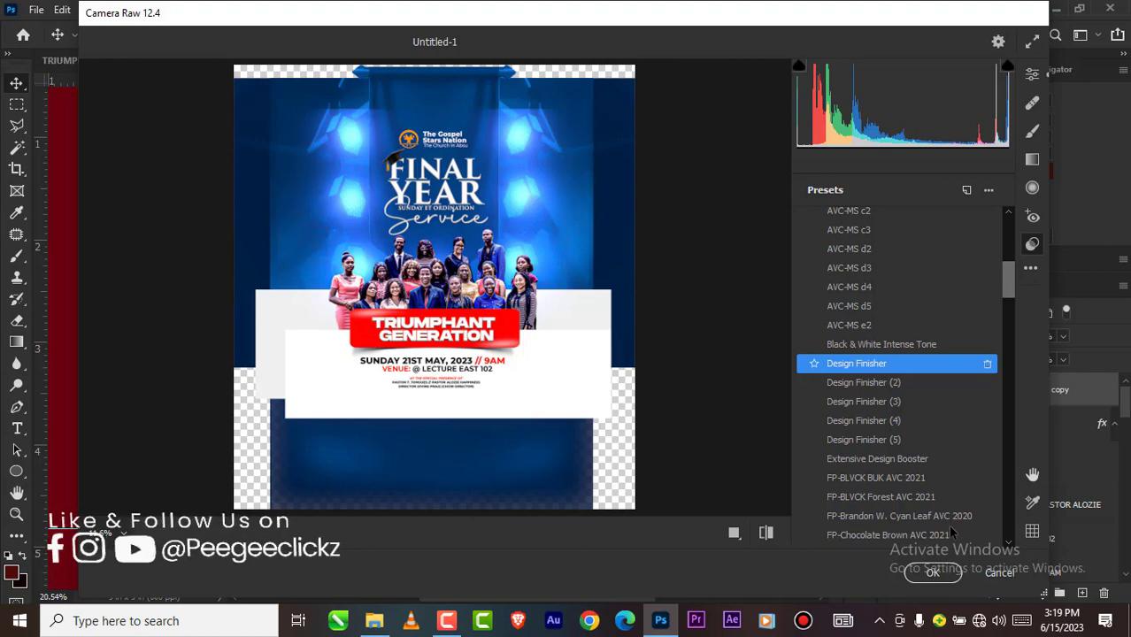
click(932, 573)
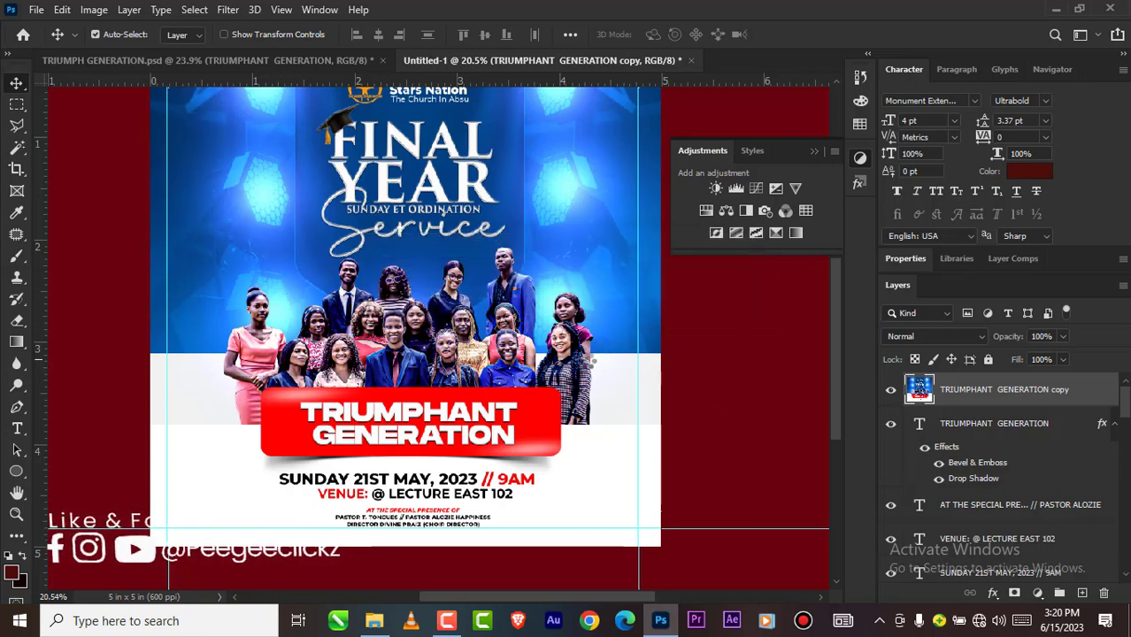
scroll(505, 389, down, 2)
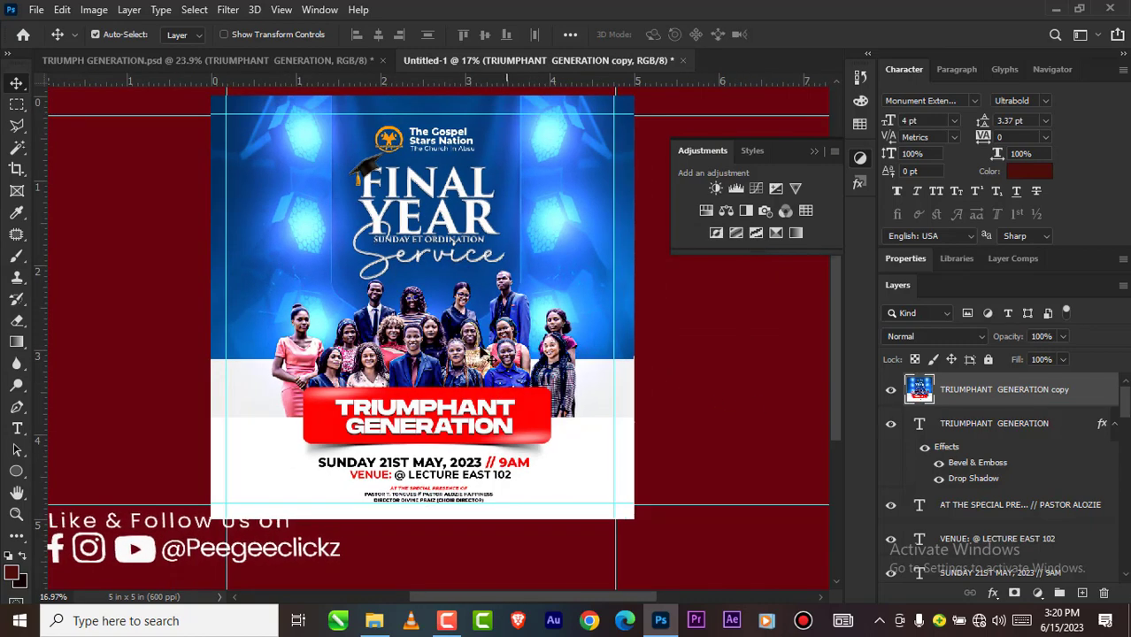
scroll(449, 323, up, 4)
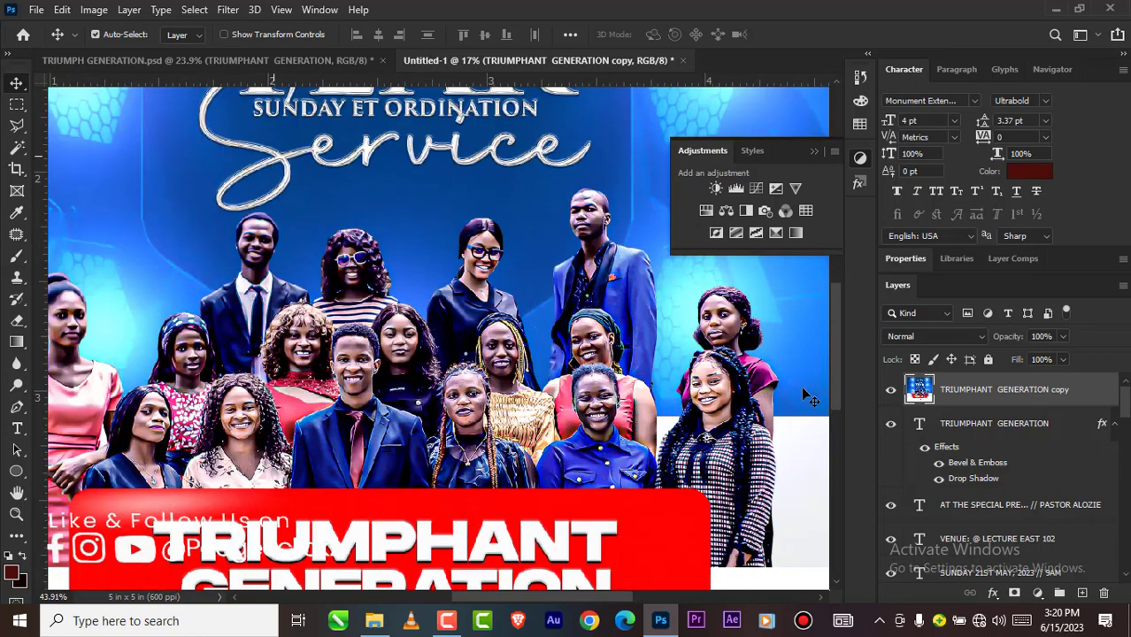
Step: Examine the graded TRIUMPHANT GENERATION copy in Untitled-1, checking the group photo up close and the flyer as a whole
scroll(807, 399, up, 2)
click(892, 389)
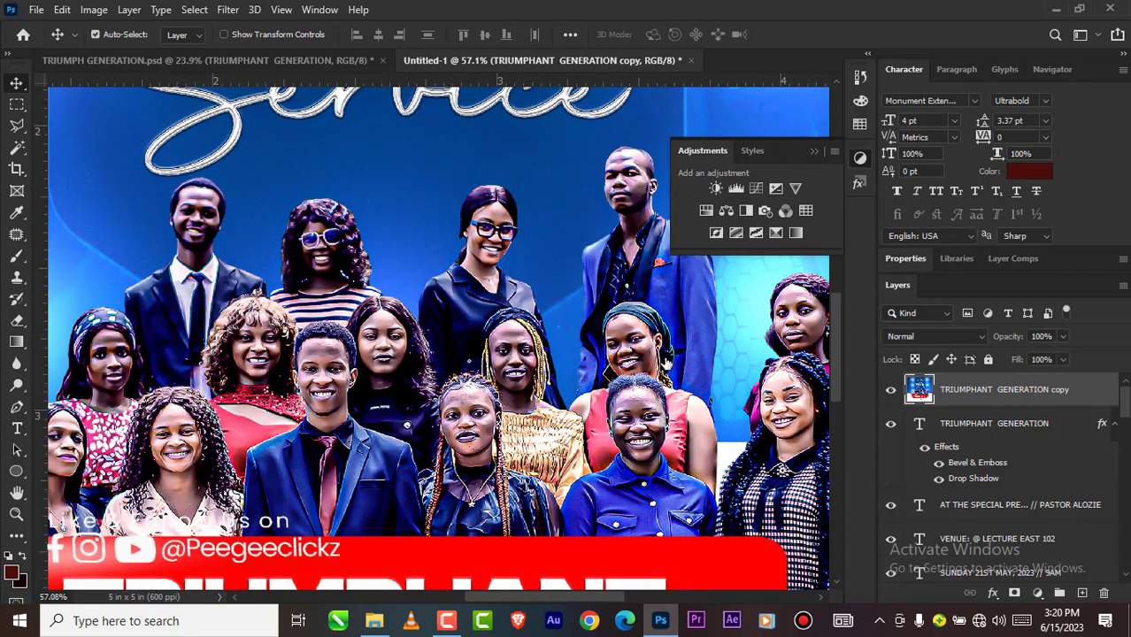
scroll(666, 363, down, 1)
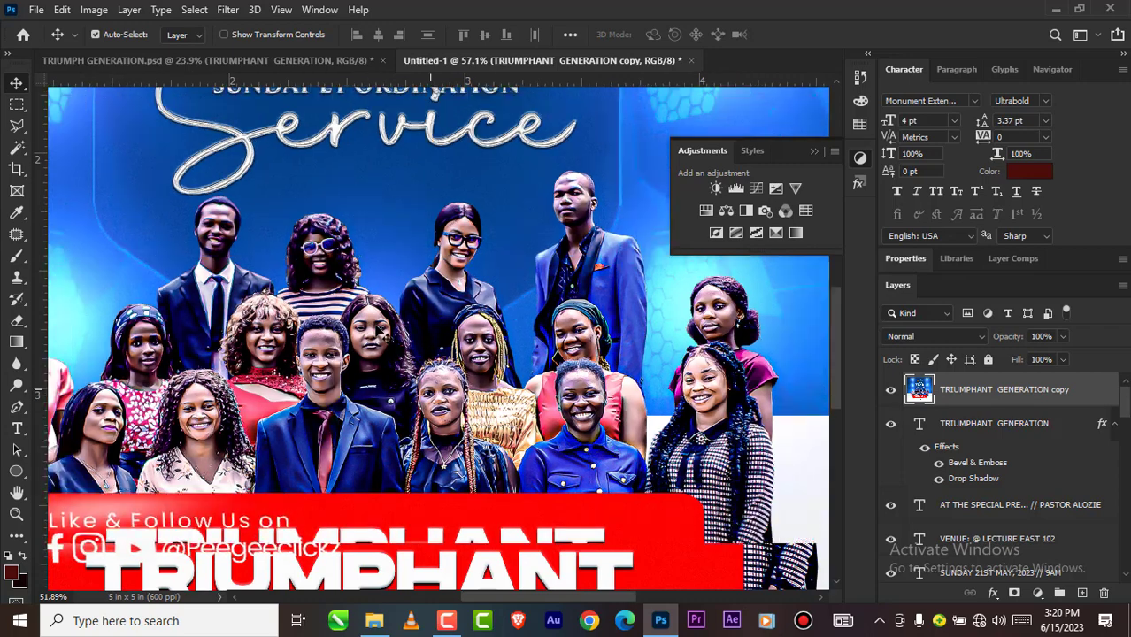
scroll(280, 86, down, 8)
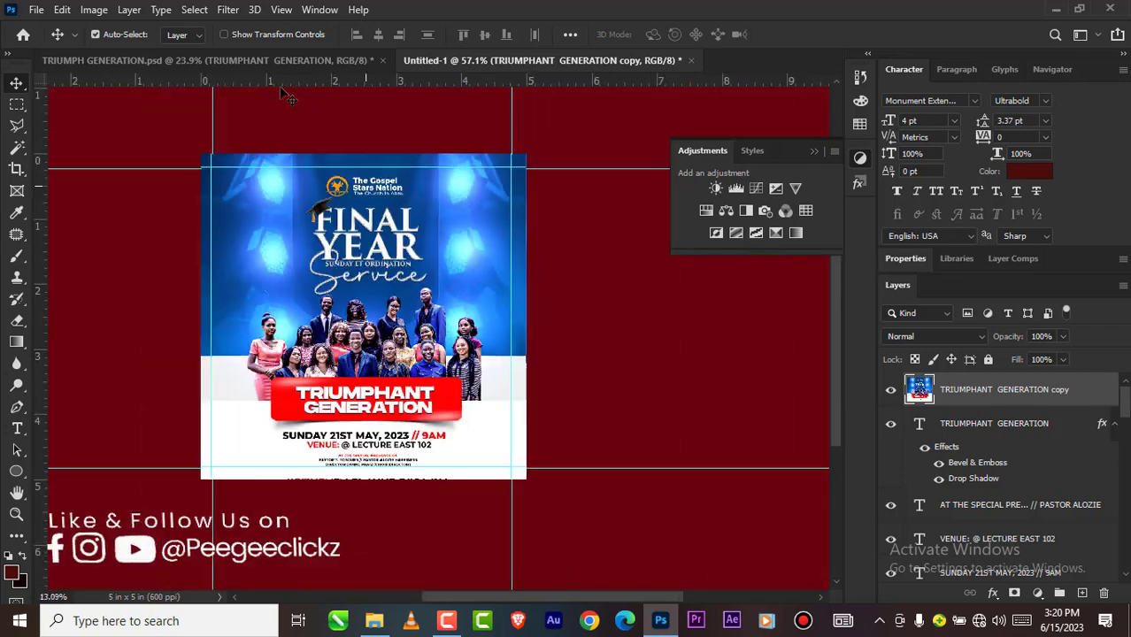
scroll(280, 86, down, 3)
Step: Compare the flyer in TRIUMPH GENERATION.psd with and without its merged TRIUMPHANT GENERATION copy layer, and view the full design
click(262, 61)
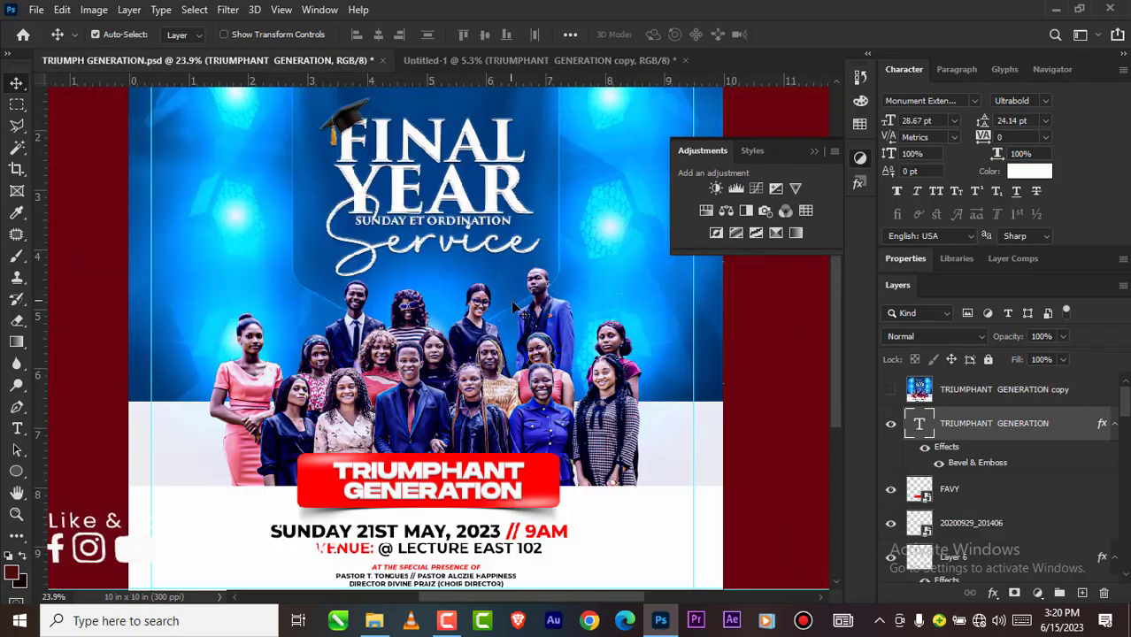
scroll(514, 307, up, 3)
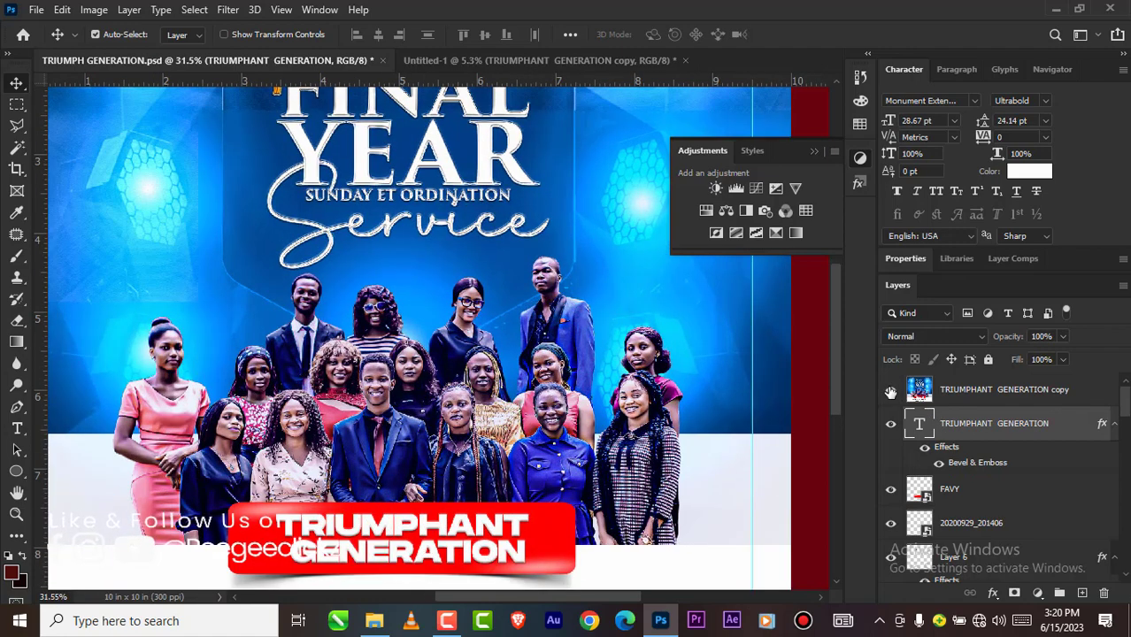
click(891, 391)
click(892, 390)
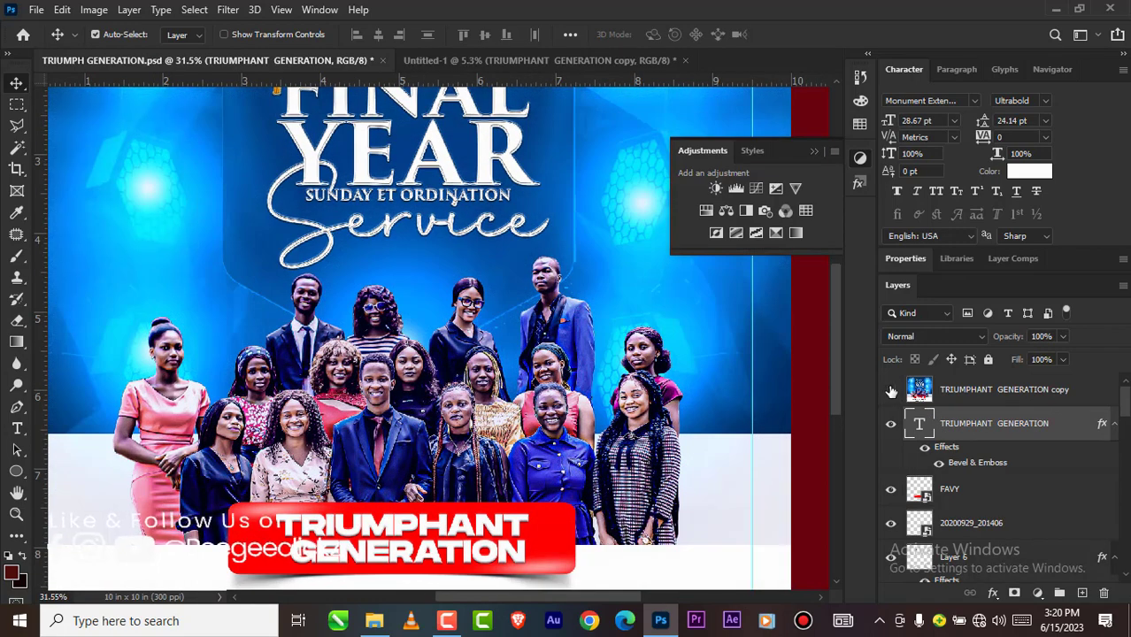
click(892, 390)
click(891, 391)
click(892, 390)
click(892, 391)
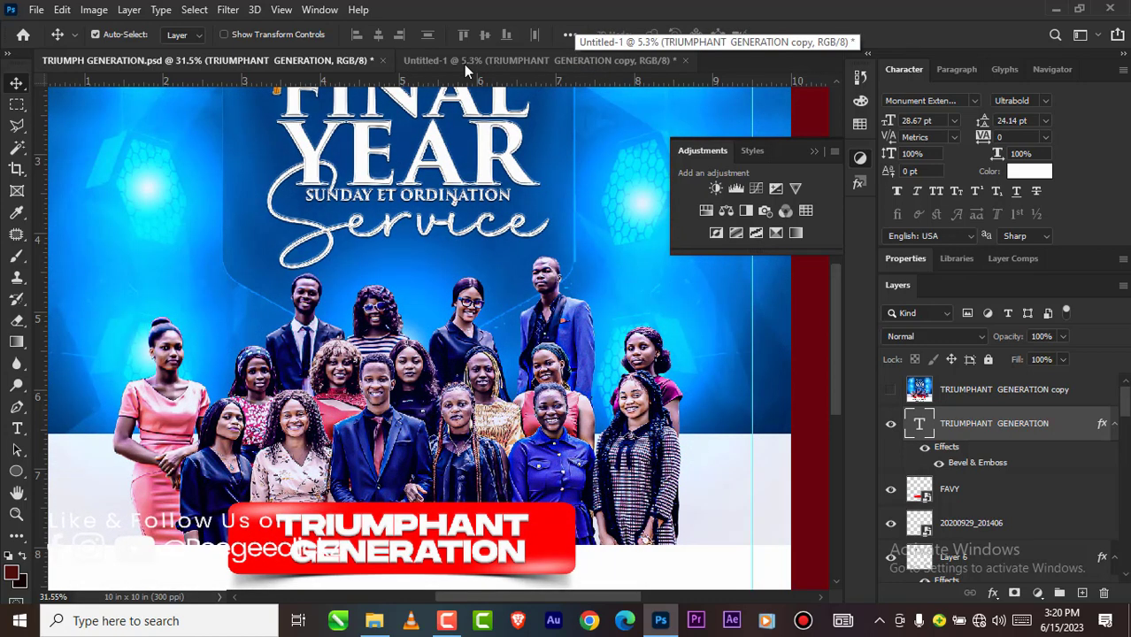
key(ctrl+0)
key(ctrl+minus)
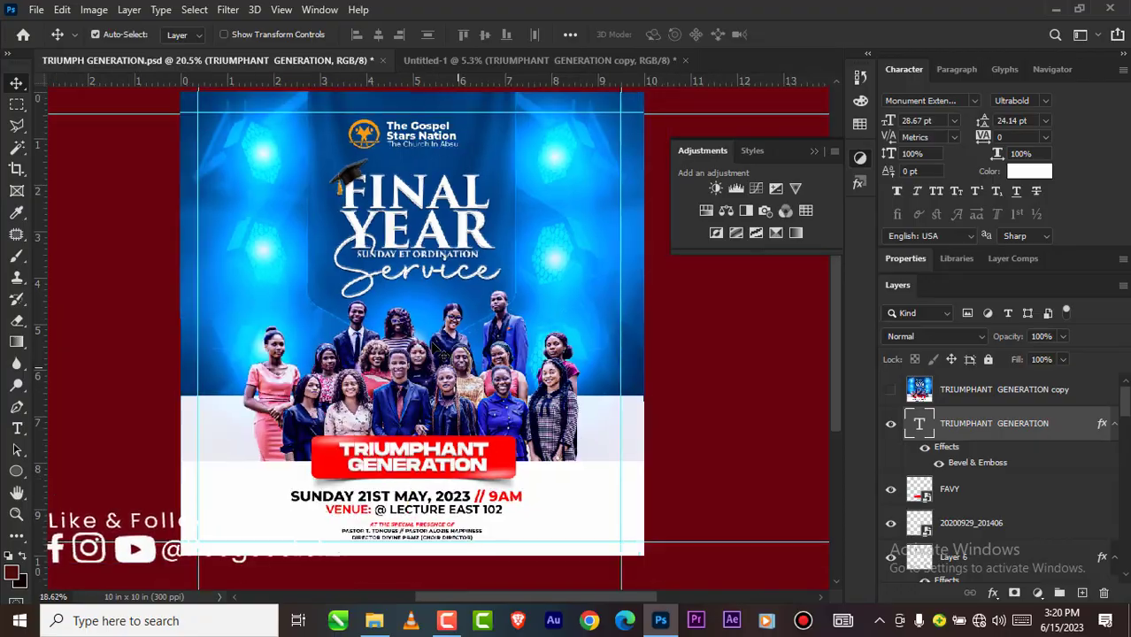